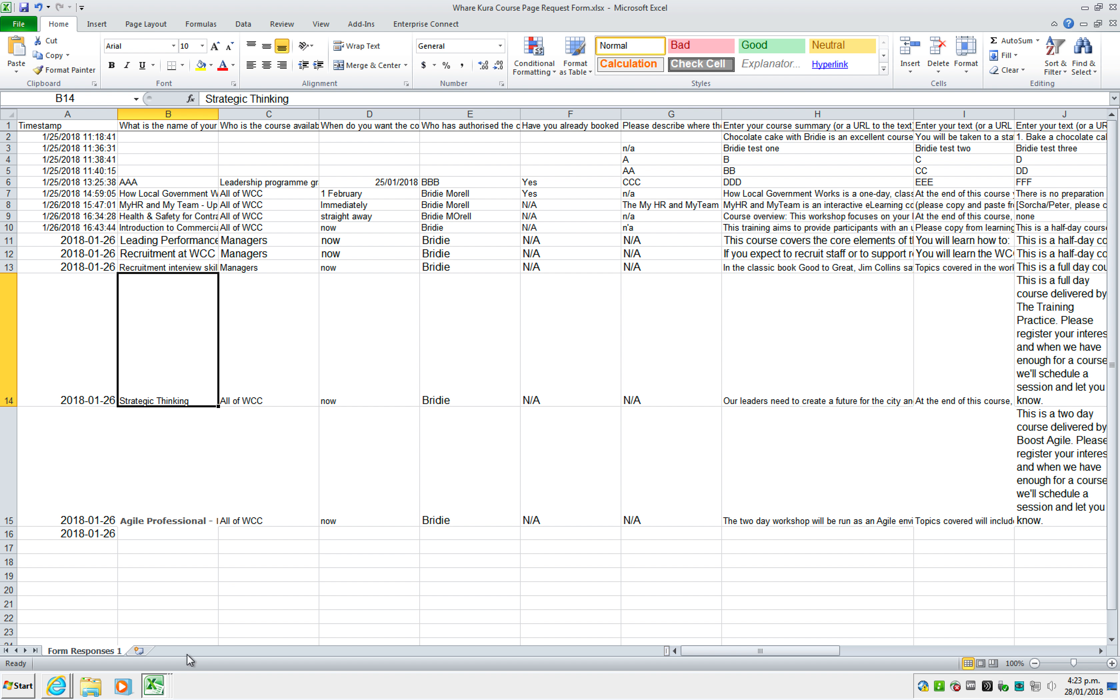
Switch to the Course setup checklist workbook and look through the checklist columns along the first Crucial Conversations row.
click(166, 685)
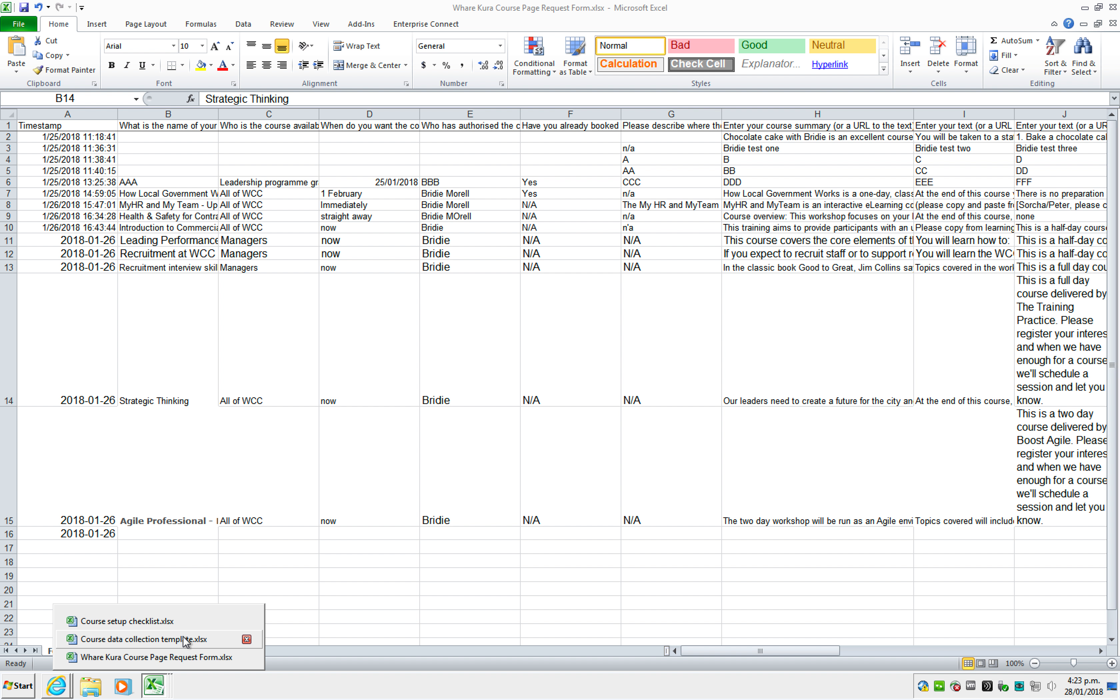
click(151, 620)
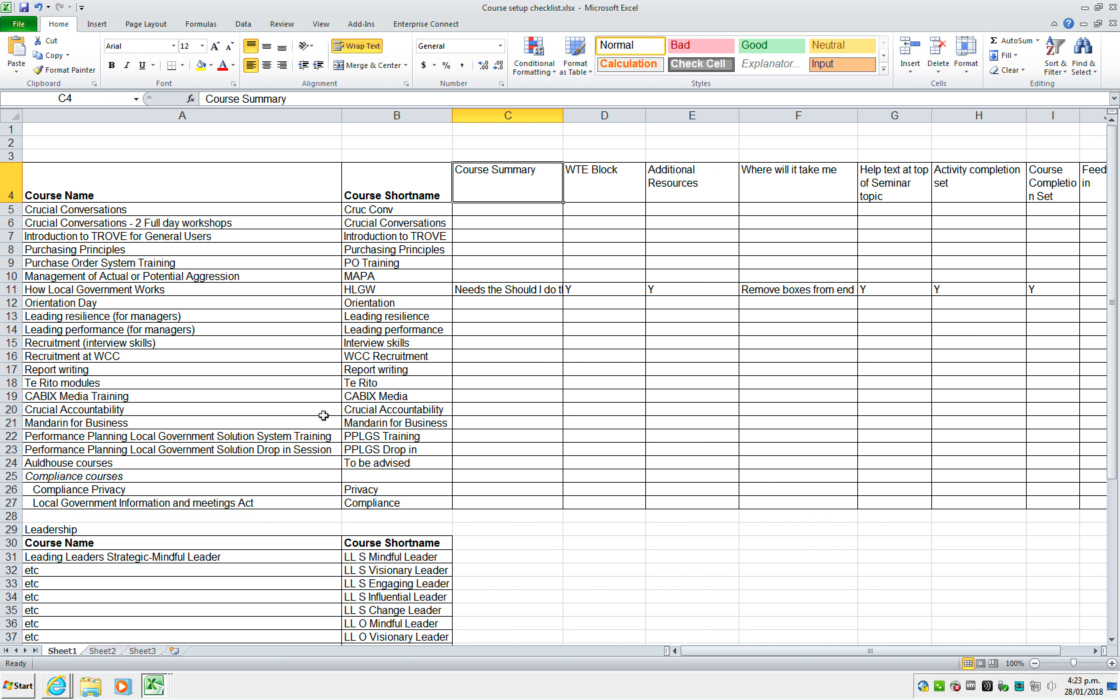
click(167, 204)
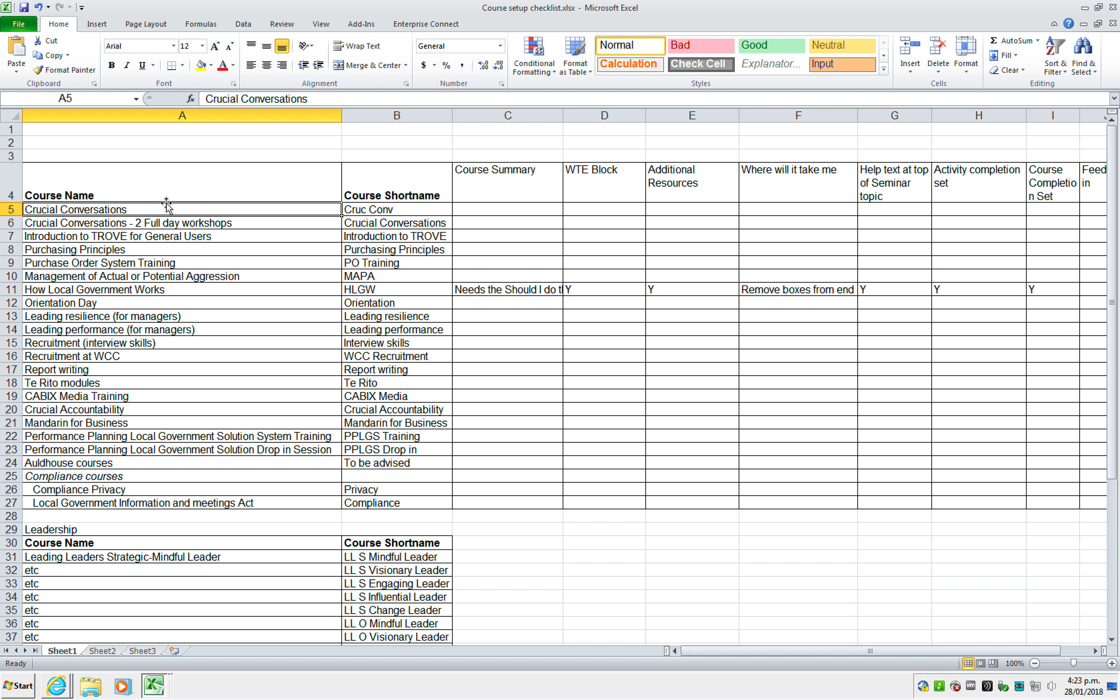
key(Tab)
key(Tab)
key(Tab)
key(Tab)
key(Tab)
key(Tab)
key(Tab)
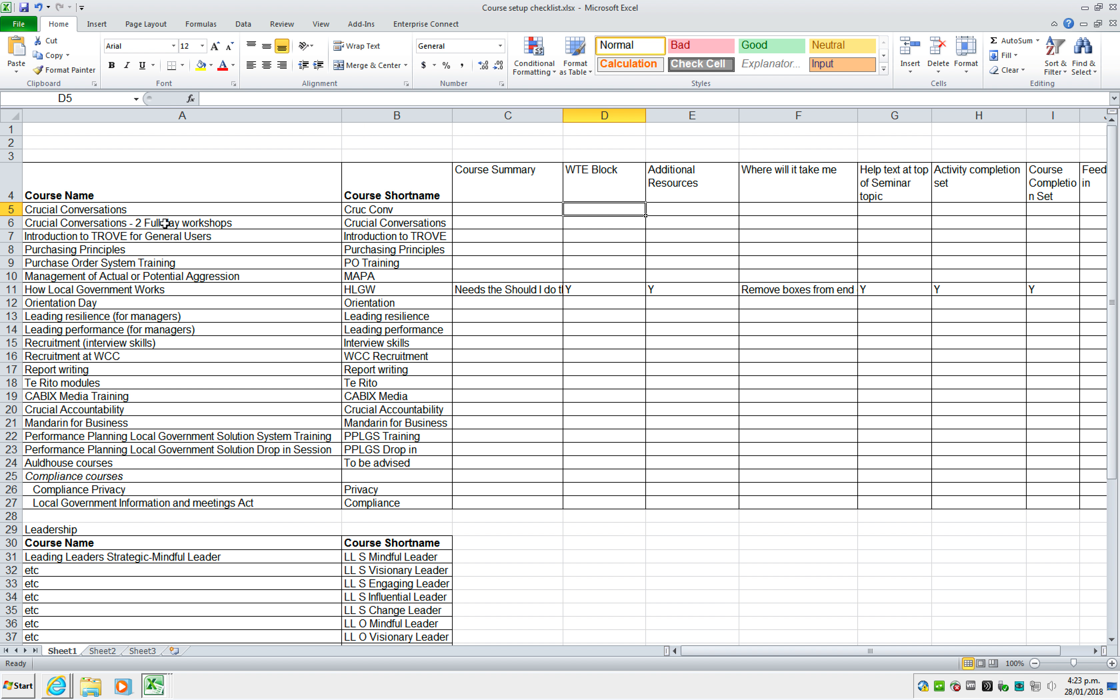
key(Tab)
key(Tab)
key(Tab)
key(Tab)
key(Tab)
key(Tab)
key(shift+Tab)
key(shift+Tab)
key(shift+Tab)
key(shift+Tab)
key(shift+Tab)
key(shift+Tab)
key(shift+Tab)
key(shift+Tab)
key(shift+Tab)
key(shift+Tab)
key(shift+Tab)
key(shift+Tab)
key(shift+Tab)
Review the checklist entries across the How Local Government Works row, up to the Banner and audience columns.
key(Down)
key(Down)
key(Down)
key(Down)
key(Down)
key(Down)
key(Down)
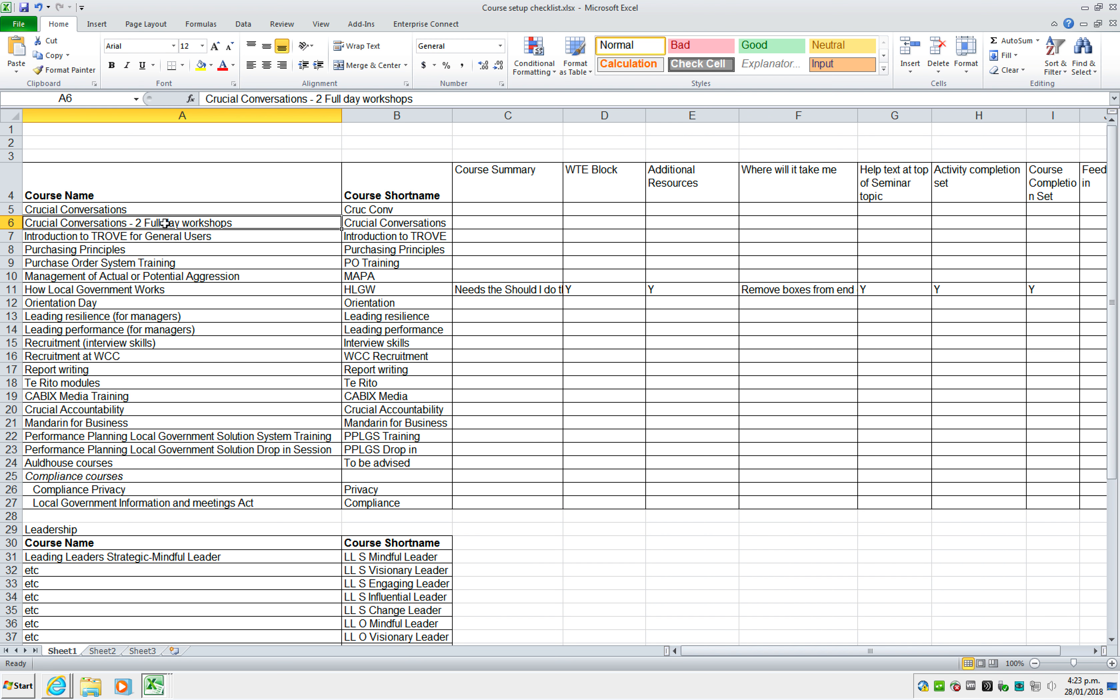
key(Tab)
key(Tab)
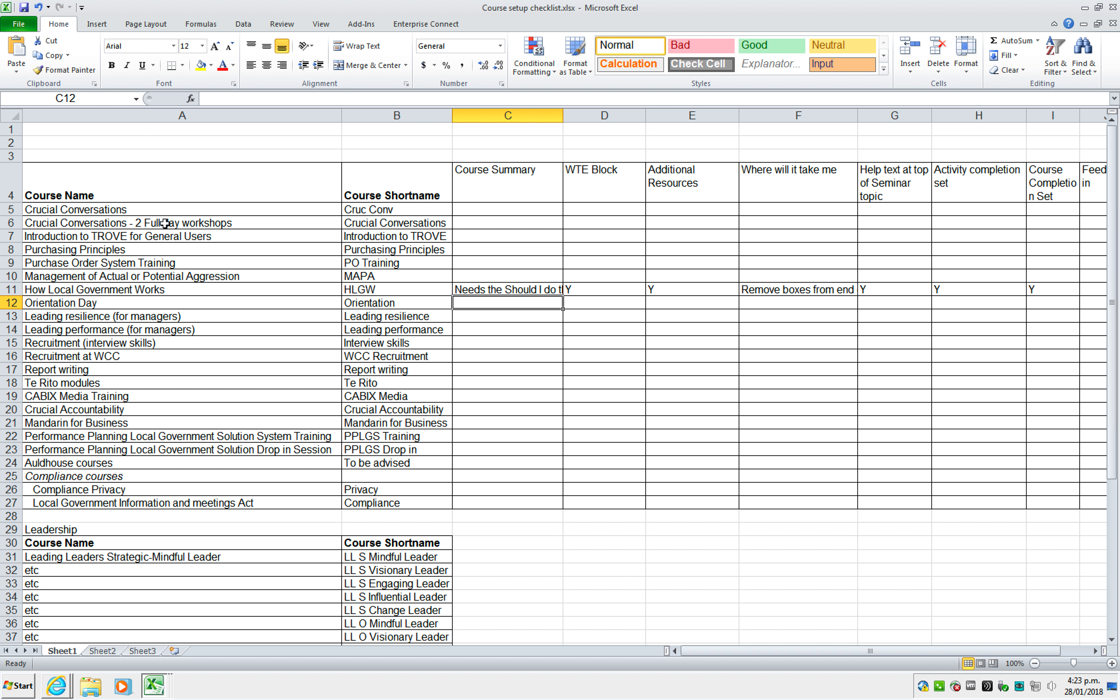
key(Up)
key(Tab)
key(Tab)
key(Tab)
key(Tab)
key(Tab)
key(Tab)
key(Tab)
key(Tab)
key(Tab)
key(Tab)
key(Tab)
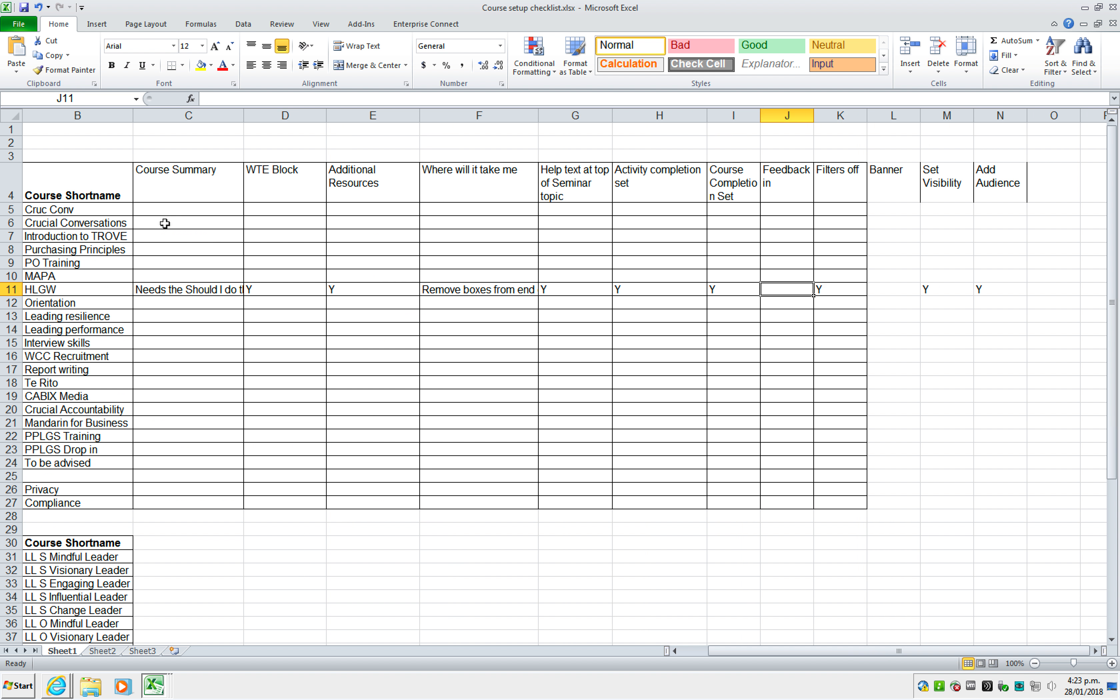
key(shift+Tab)
key(shift+Tab)
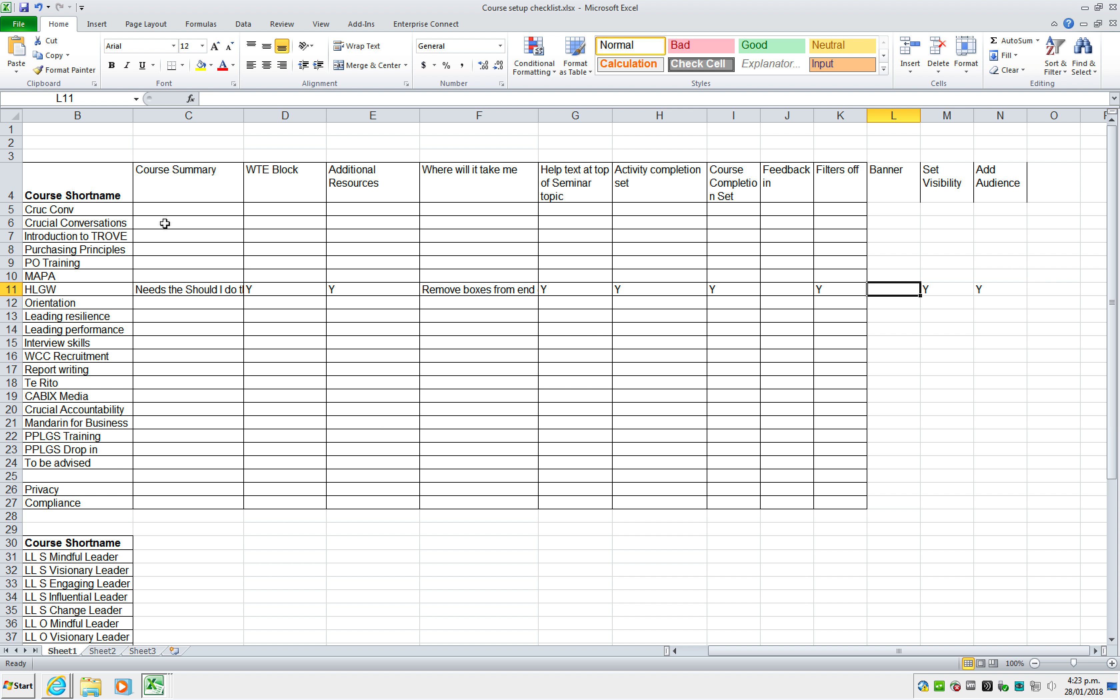
Apply all borders to the Banner, Set Visibility and Add Audience columns from the header row to the Compliance row (L4:N27).
key(Up)
key(Up)
key(Up)
key(Up)
key(Up)
key(Up)
key(Up)
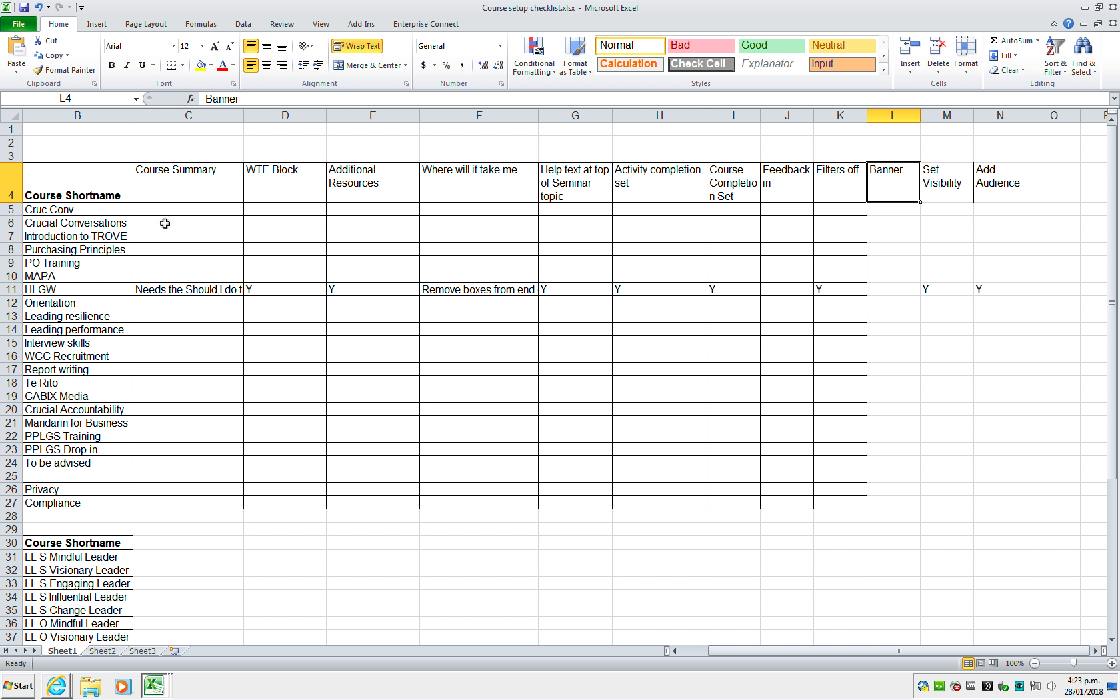
key(shift+Right)
key(shift+Right)
key(shift+Down)
key(shift+Down)
key(shift+Down)
key(shift+Down)
key(shift+Down)
key(shift+Down)
key(shift+Down)
key(shift+Down)
key(shift+Down)
key(shift+Down)
key(shift+Down)
key(shift+Down)
key(shift+Down)
key(shift+Down)
key(shift+Down)
key(shift+Down)
key(shift+Down)
key(shift+Down)
key(shift+Down)
key(shift+Down)
key(shift+Down)
key(shift+Down)
key(shift+Down)
key(shift+Down)
key(shift+Down)
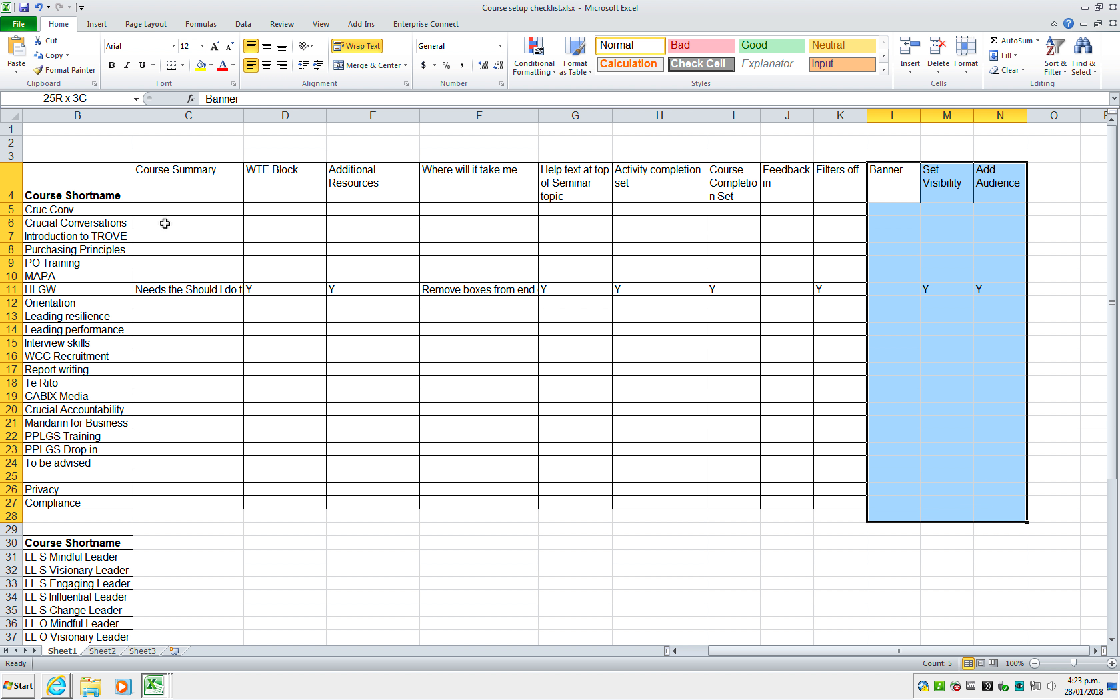
key(shift+Up)
key(shift+Up)
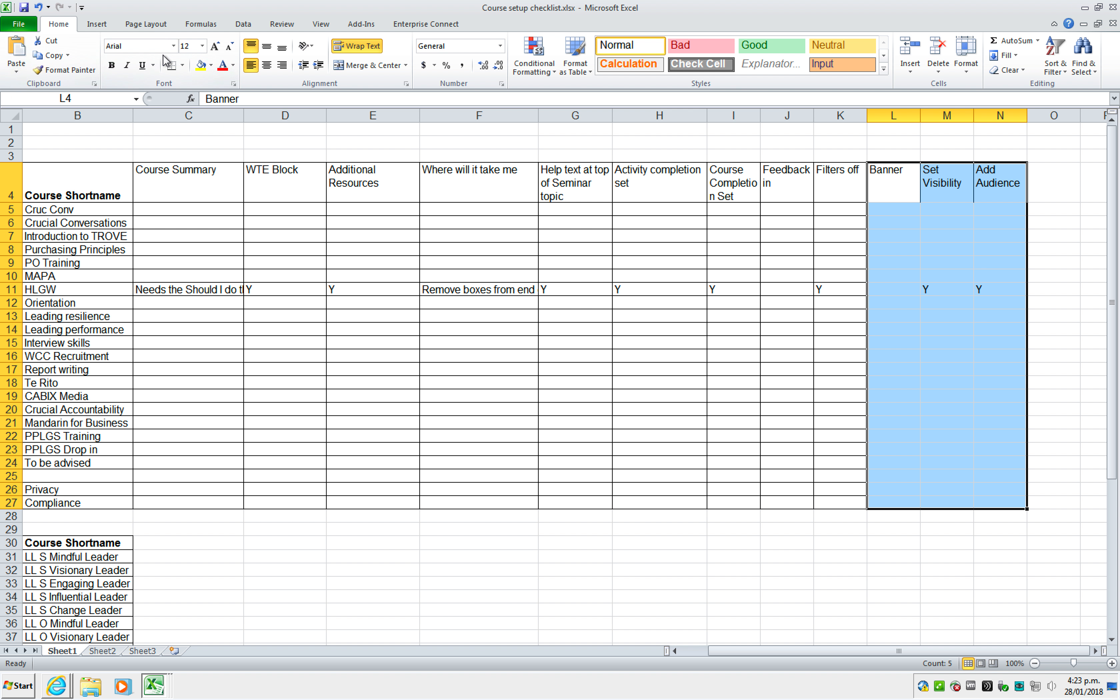
click(183, 65)
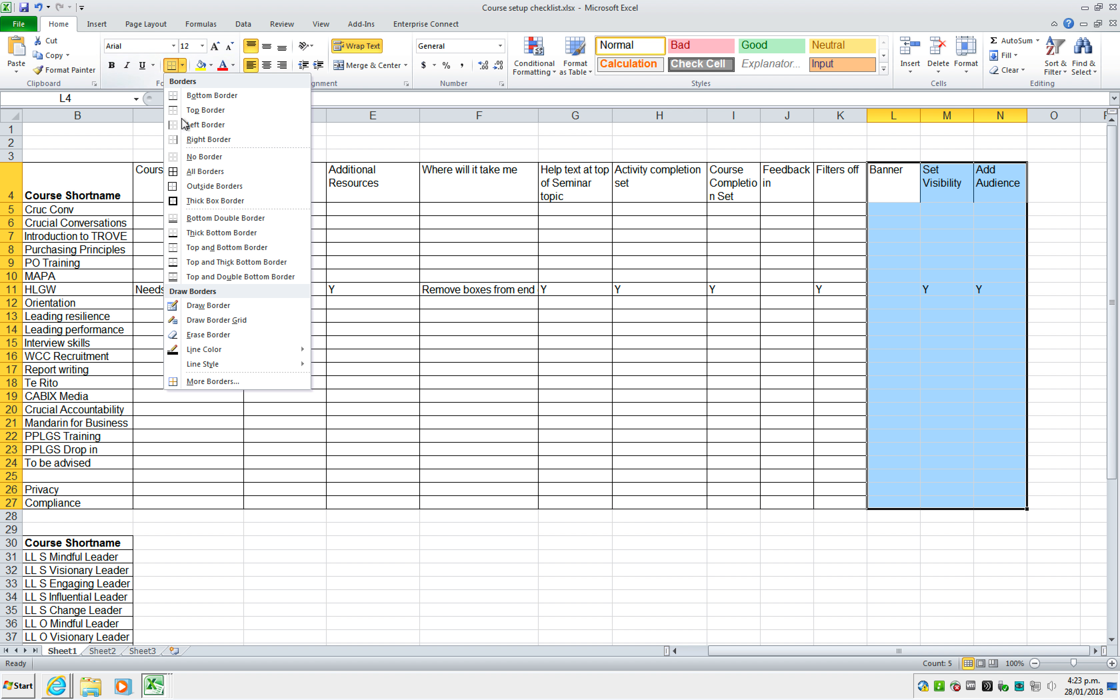
click(204, 171)
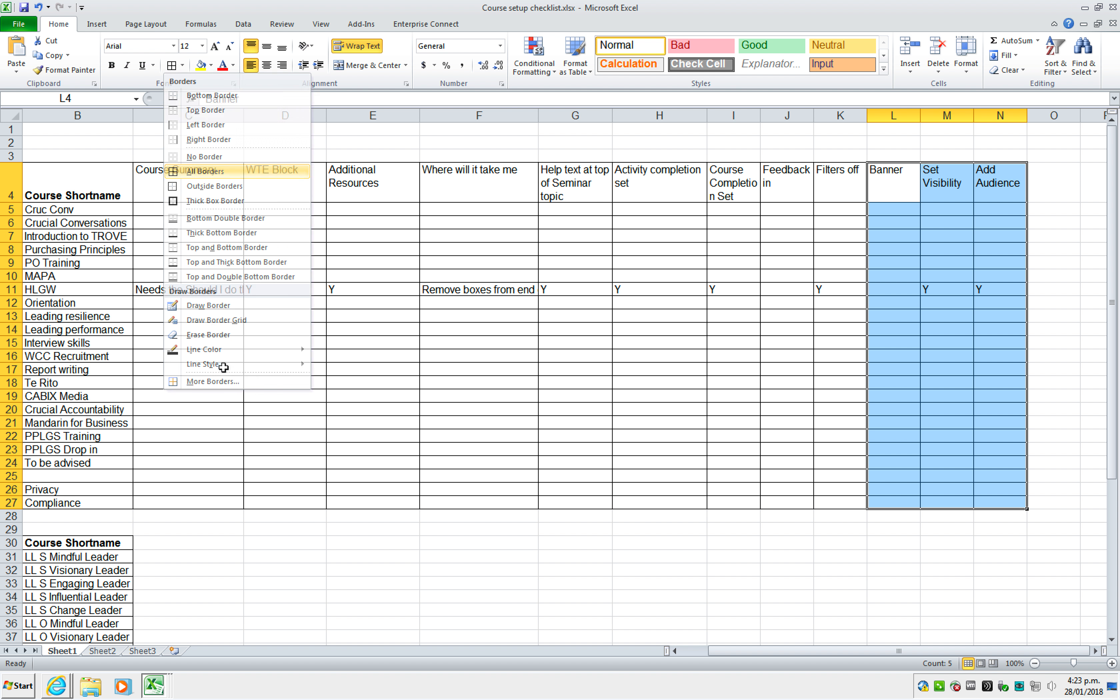
click(264, 462)
click(200, 424)
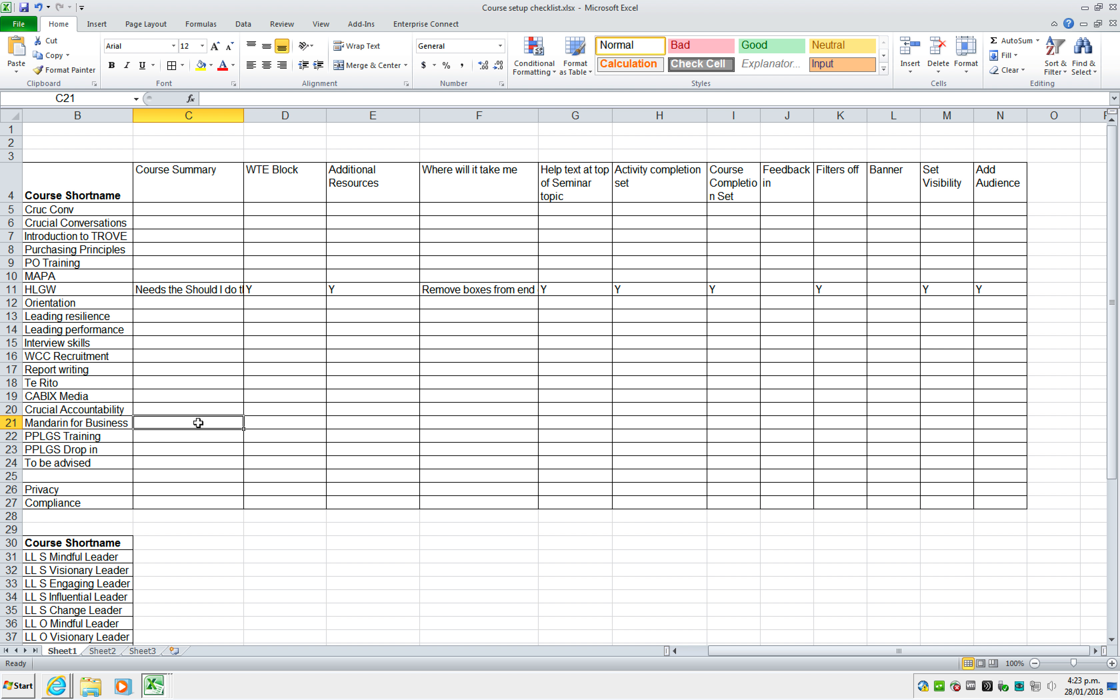
Switch to the Whare Kura site in Chrome and open the course and category management page from site administration.
key(super+Tab)
key(super+Tab)
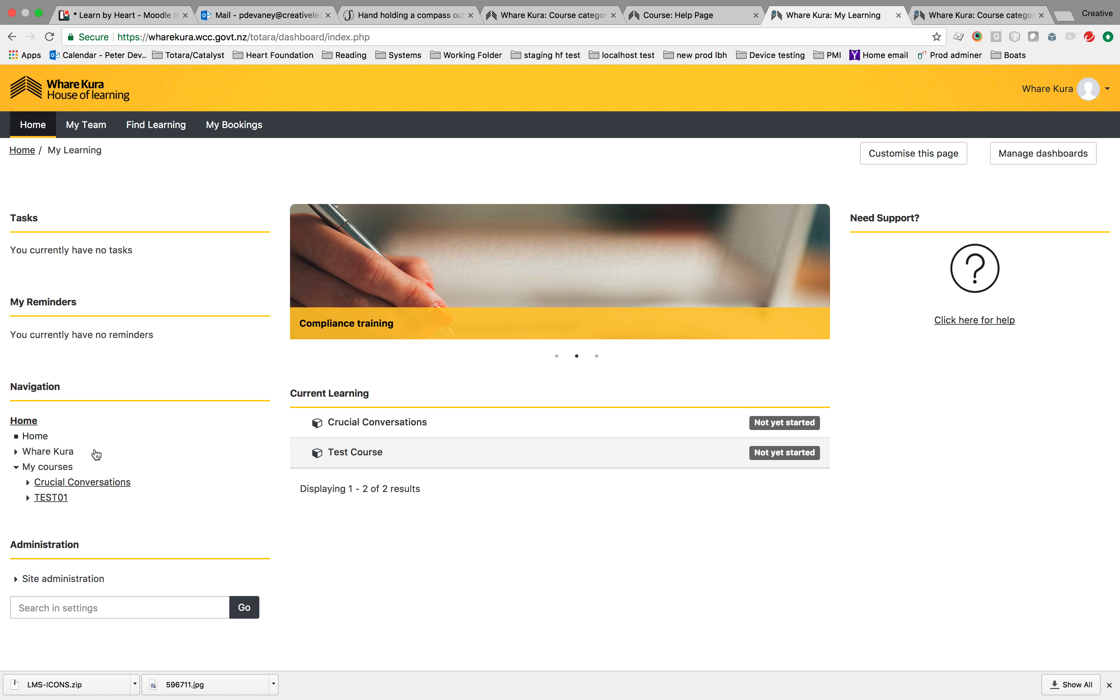
scroll(95, 453, down, 3)
click(14, 477)
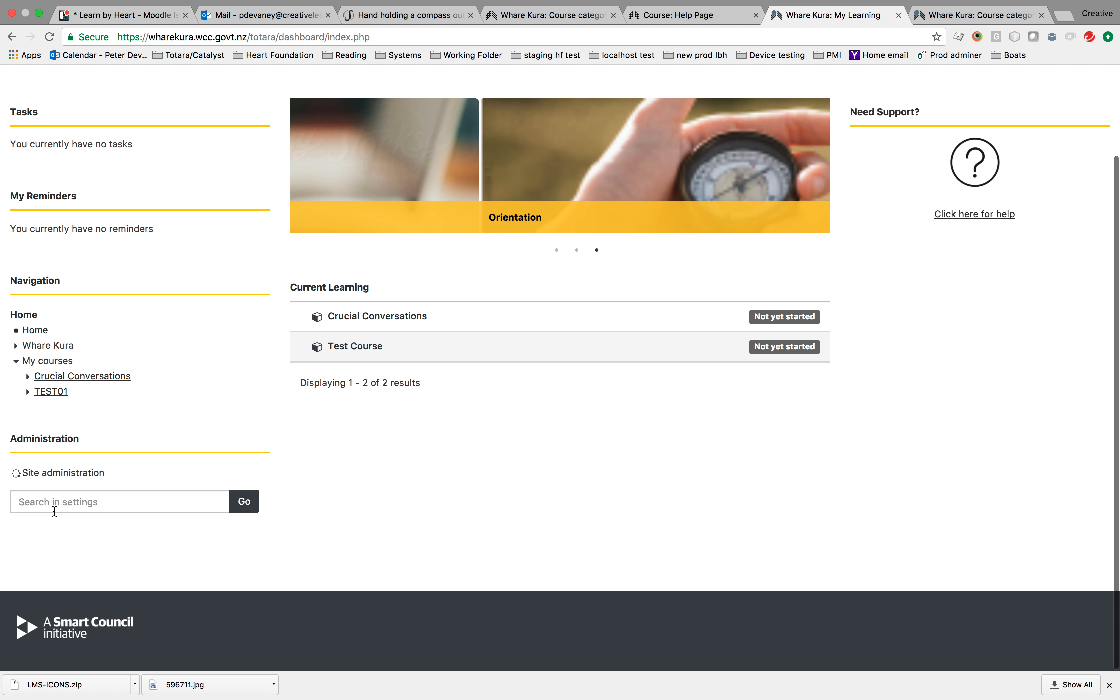
scroll(54, 522, down, 2)
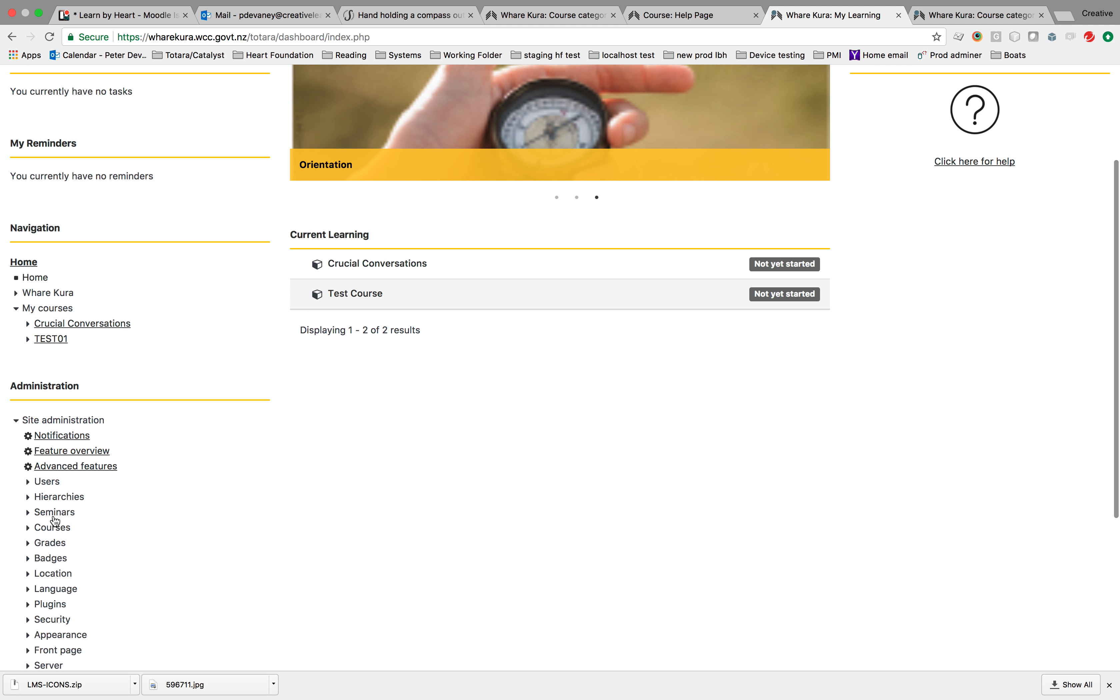
scroll(58, 502, down, 1)
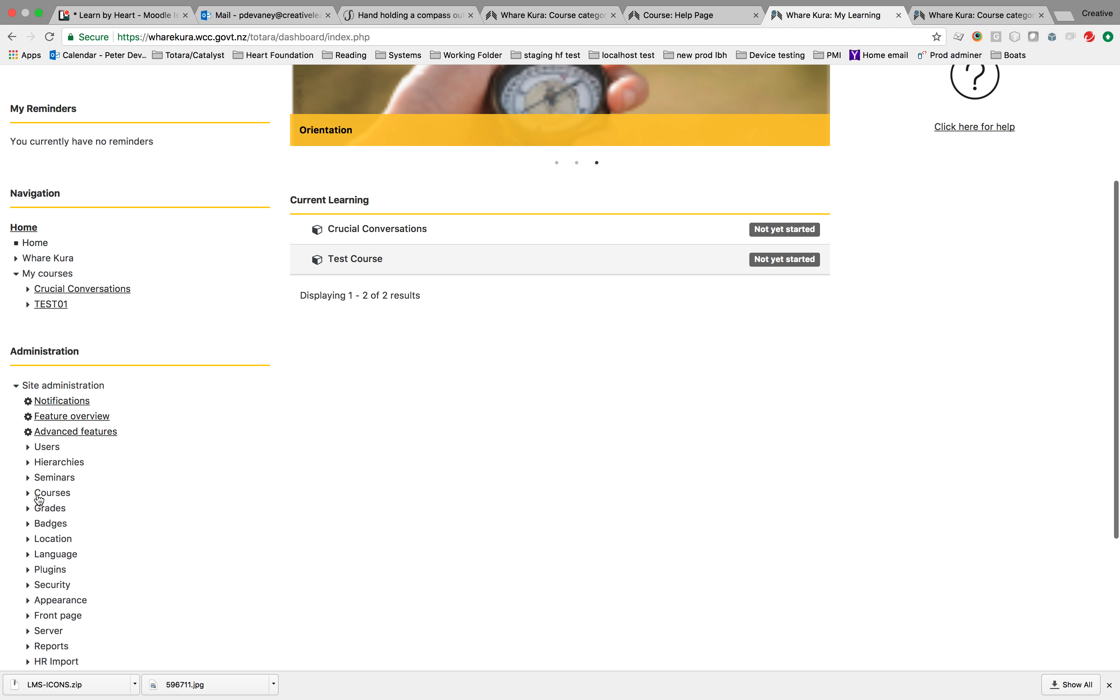
click(46, 494)
click(66, 510)
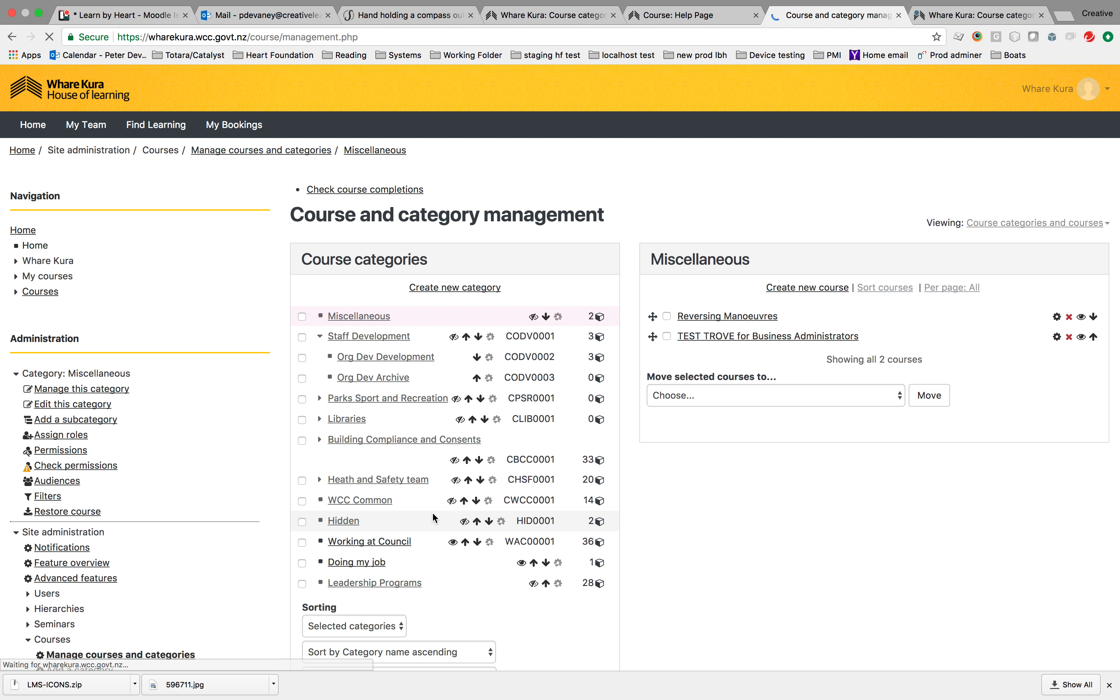
View the Course Template course from the Org Dev Development category.
click(376, 364)
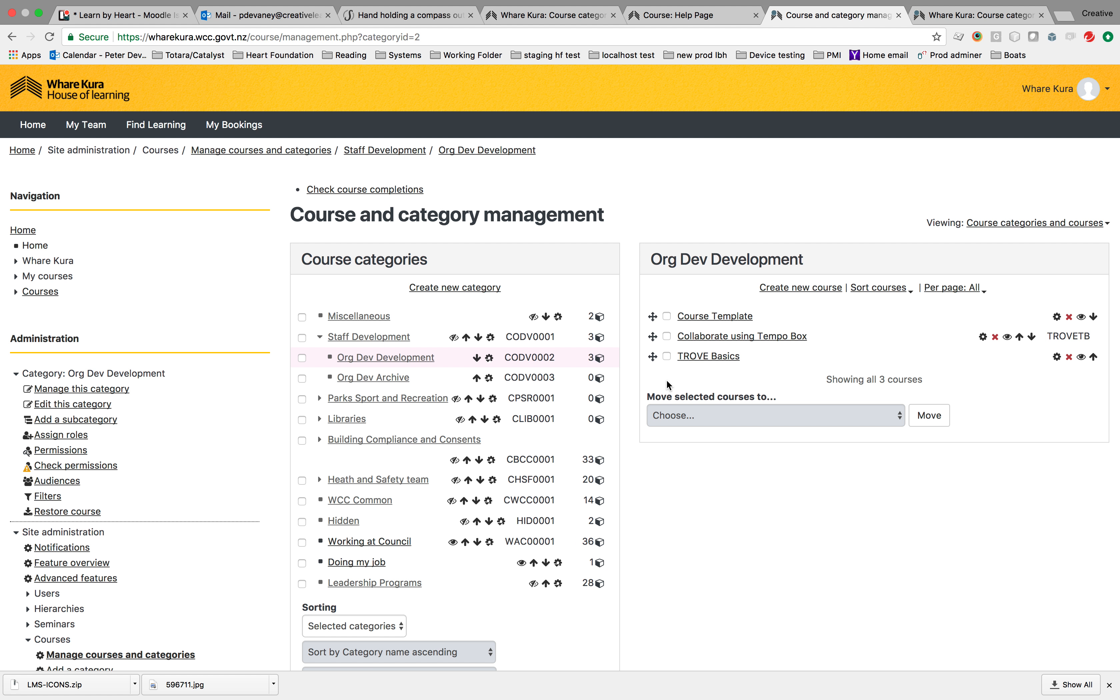
click(713, 317)
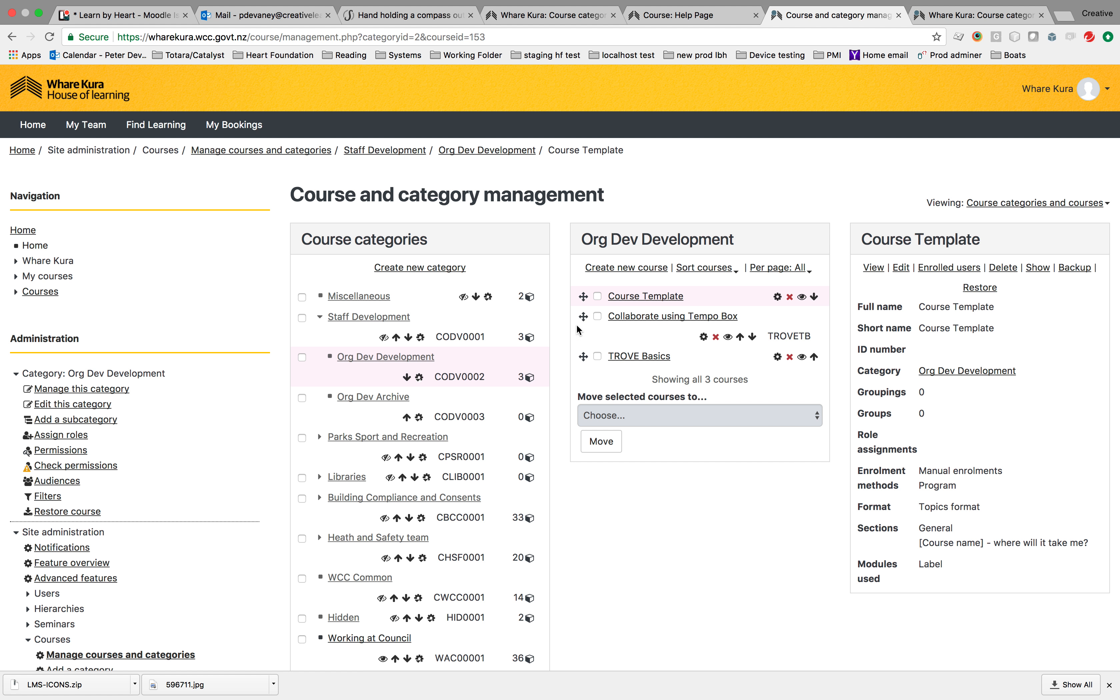
click(874, 268)
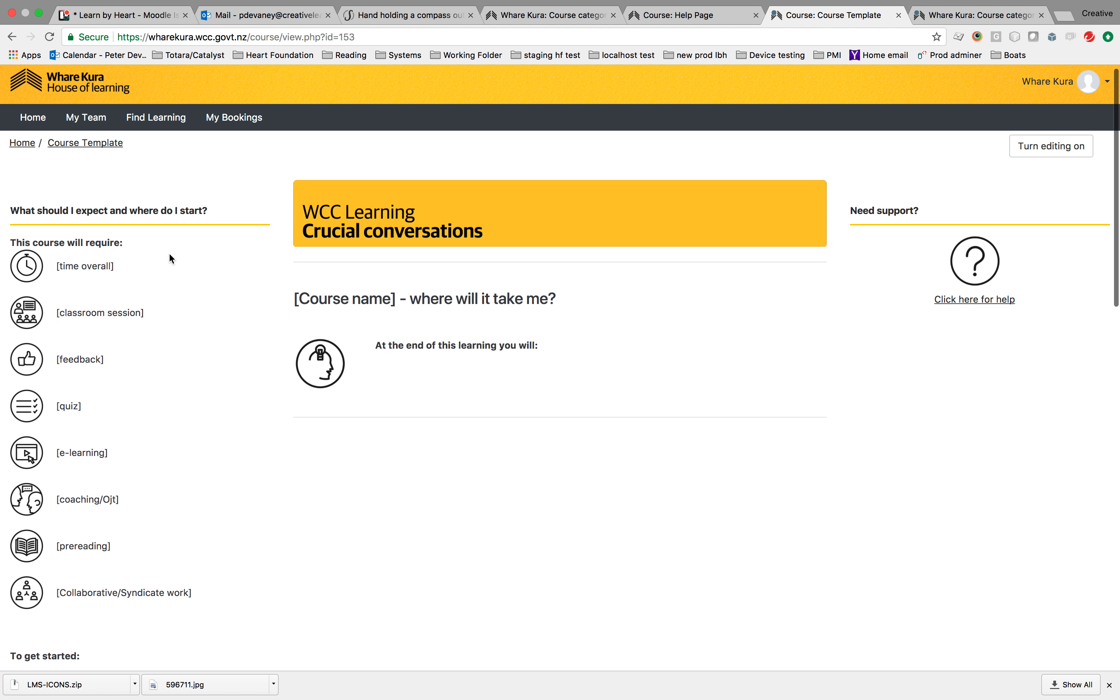
Examine the Course Template page, including its course requirement icons, getting started text and placeholder sections.
scroll(183, 338, down, 10)
scroll(145, 596, up, 3)
scroll(548, 407, up, 5)
scroll(613, 291, up, 6)
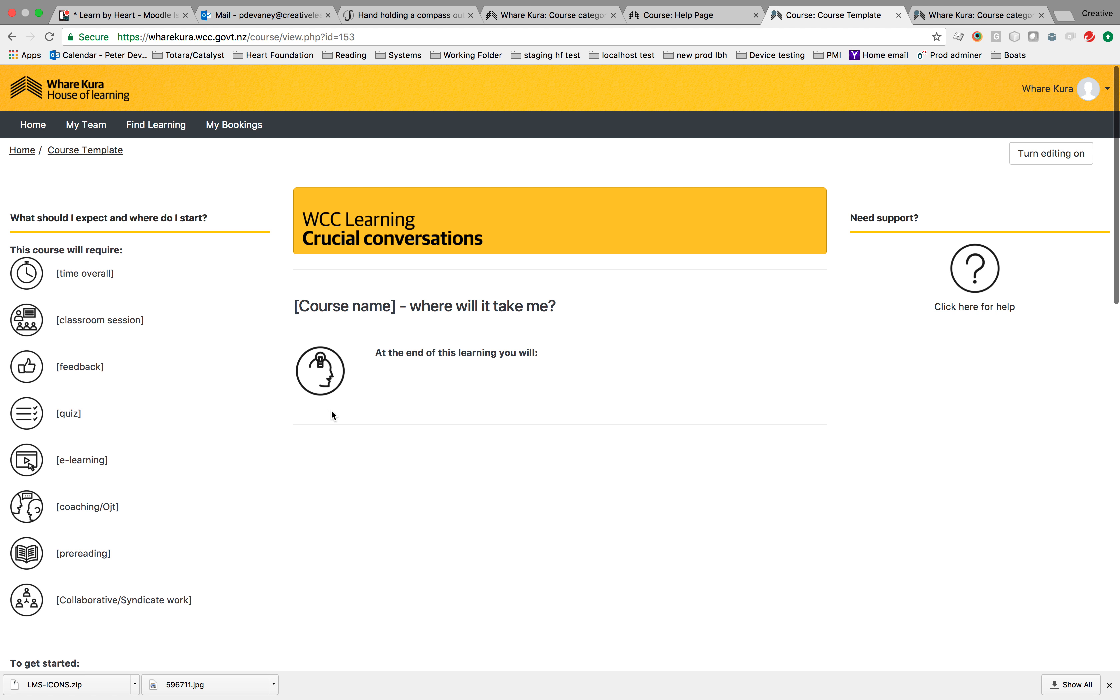
scroll(334, 415, down, 6)
scroll(367, 422, up, 6)
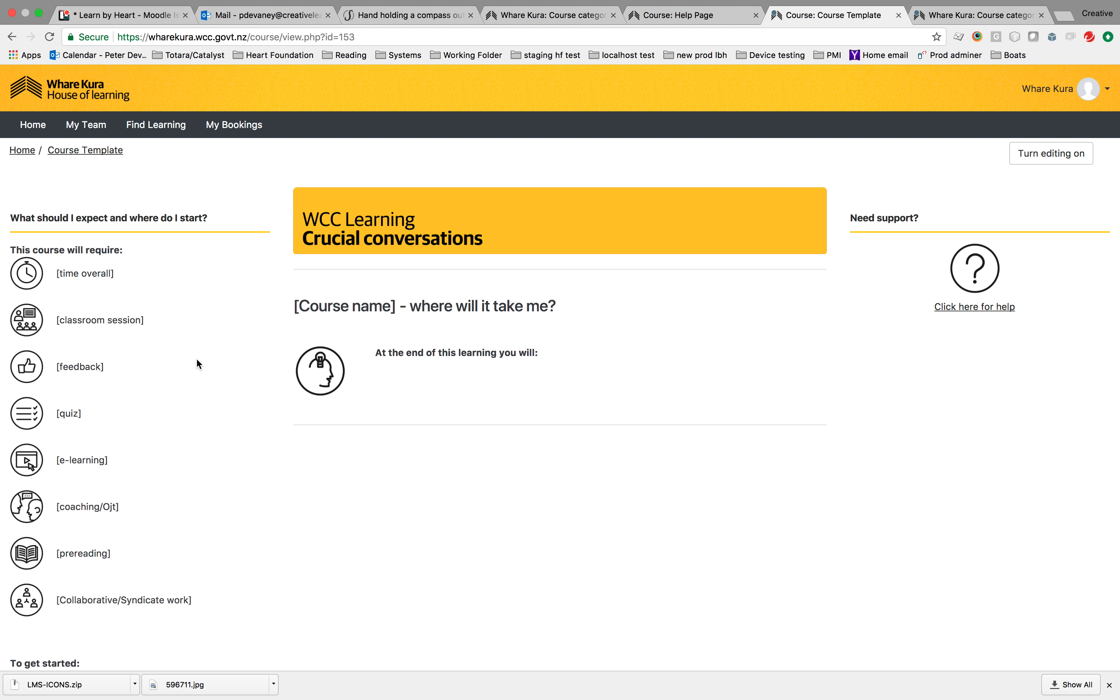
scroll(198, 360, down, 5)
scroll(197, 360, up, 5)
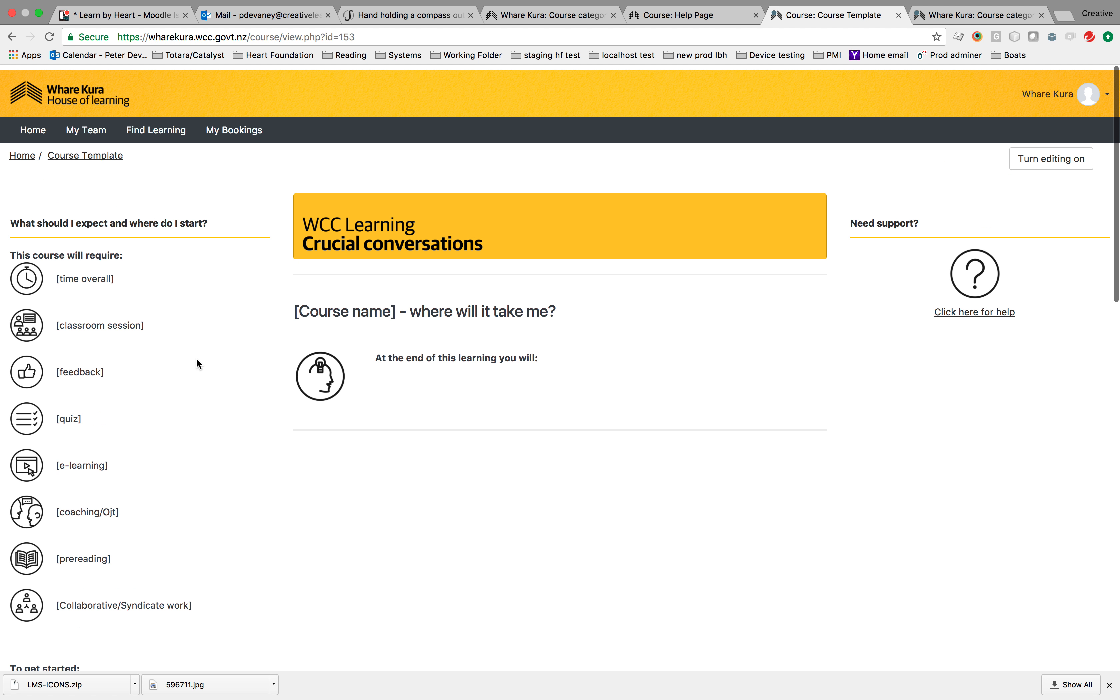
Start a course backup without enrolled users, filters, reminders, calendar events, question bank, or groups and groupings, and continue to the schema settings.
scroll(198, 364, down, 5)
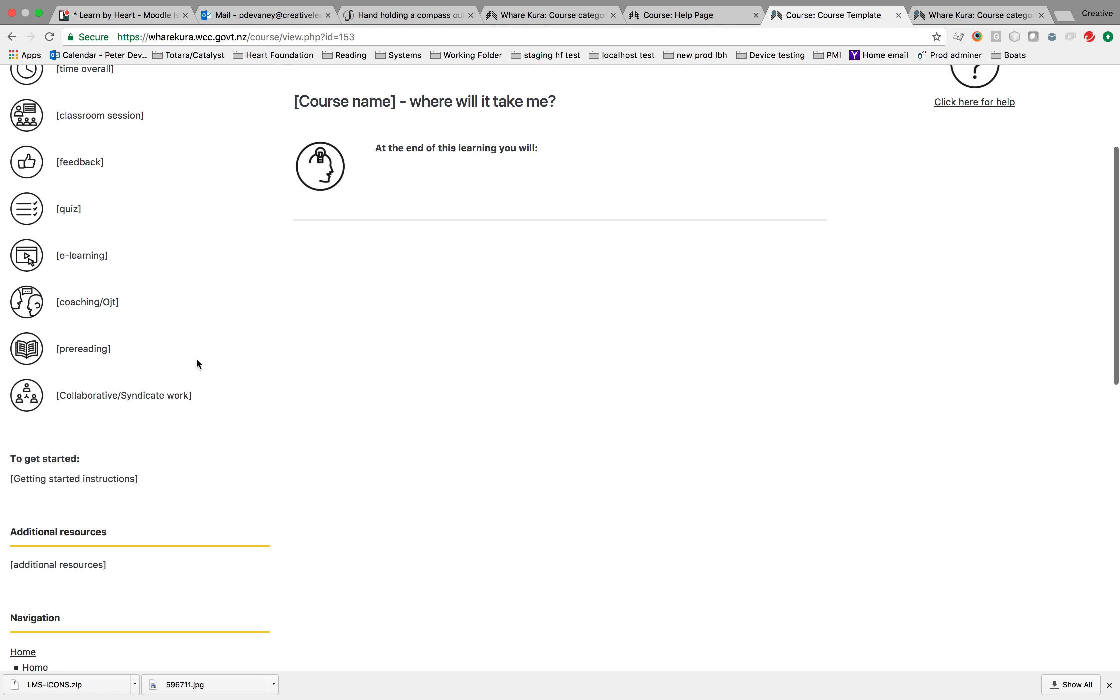
scroll(198, 364, down, 5)
scroll(198, 364, down, 5)
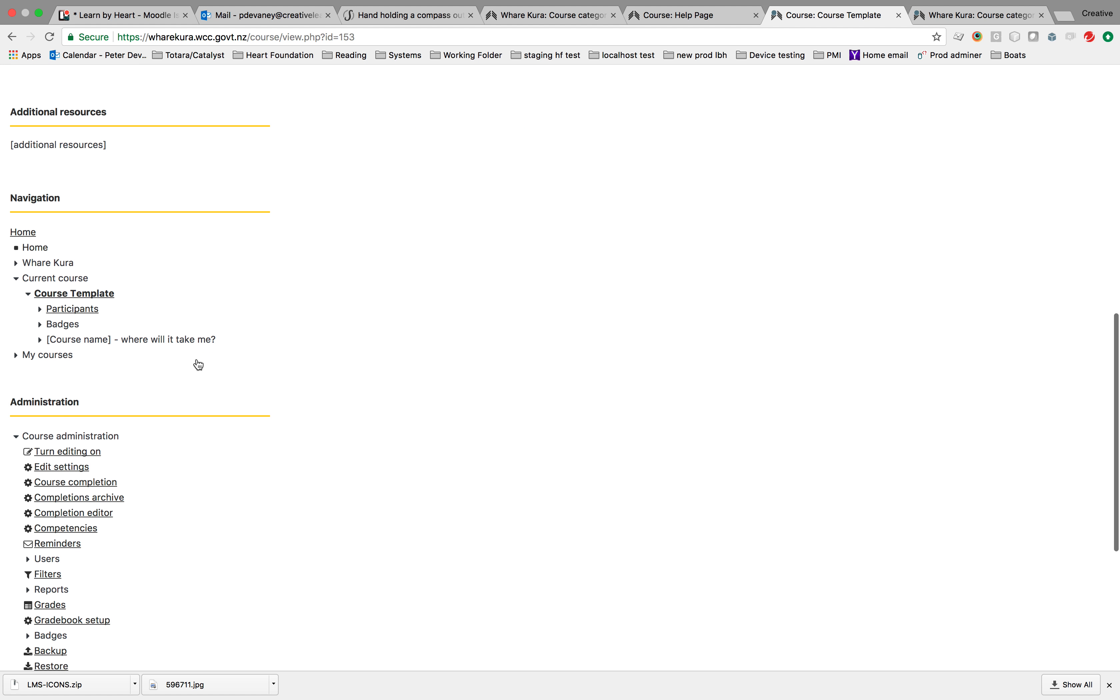
scroll(199, 365, down, 3)
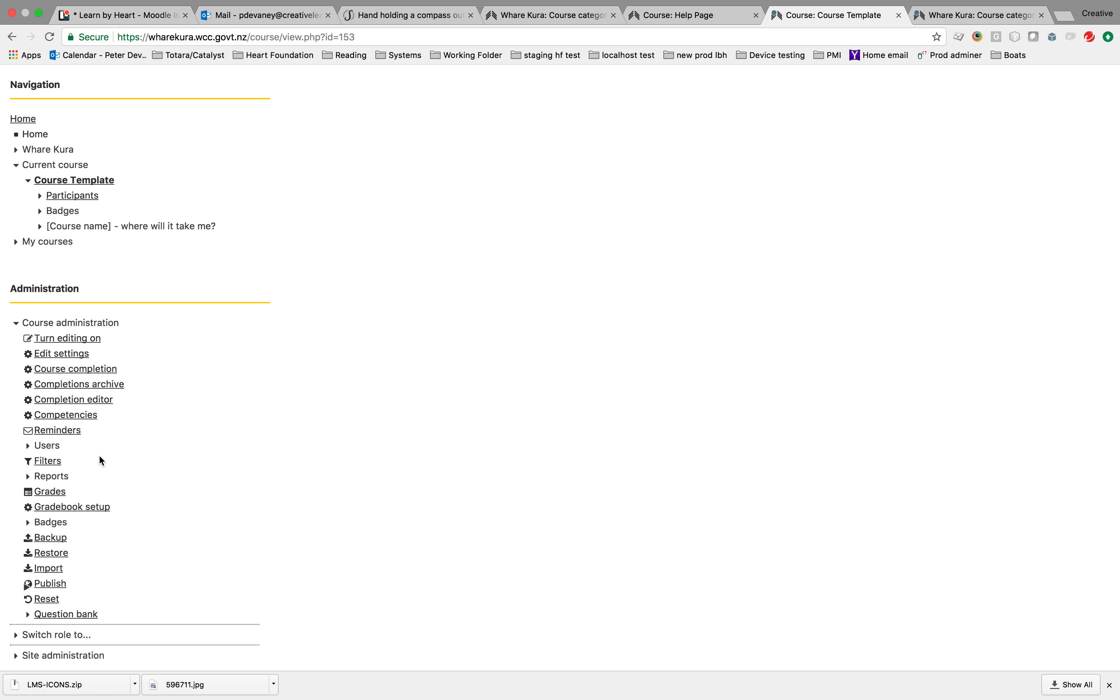
click(56, 540)
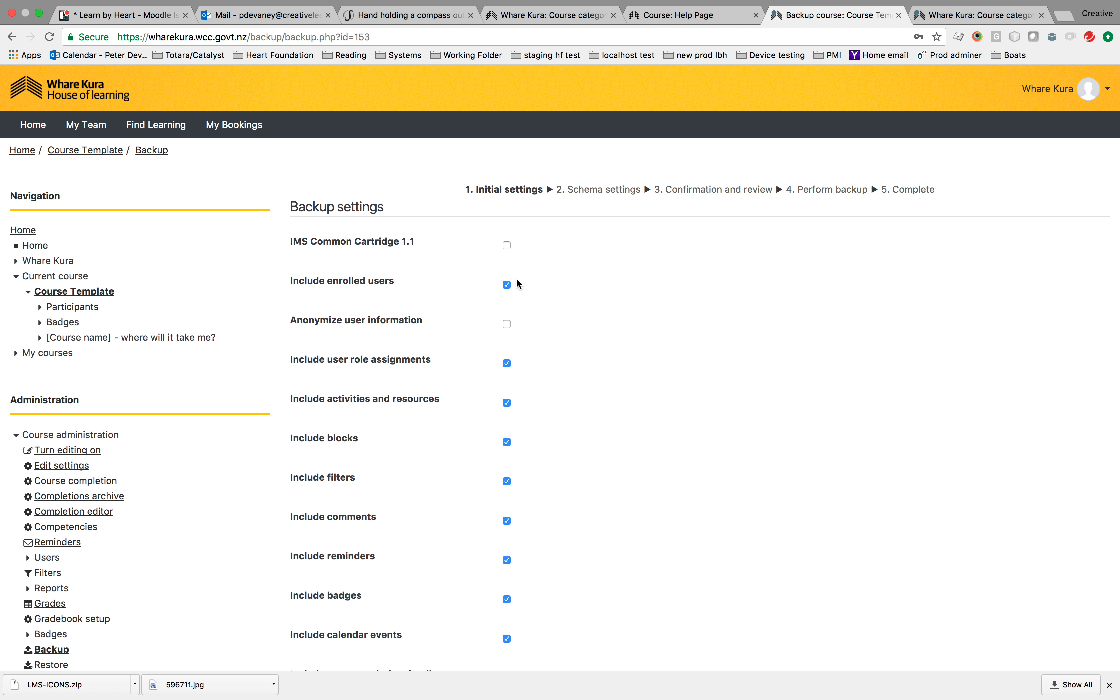
click(509, 285)
scroll(500, 401, down, 3)
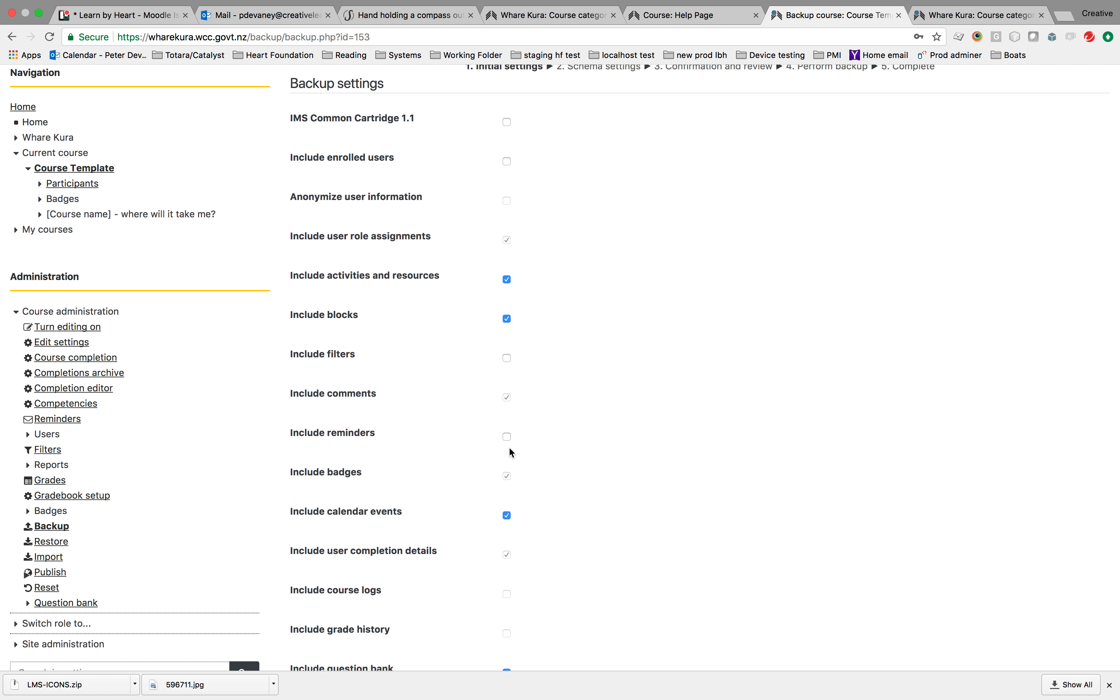
scroll(618, 519, down, 3)
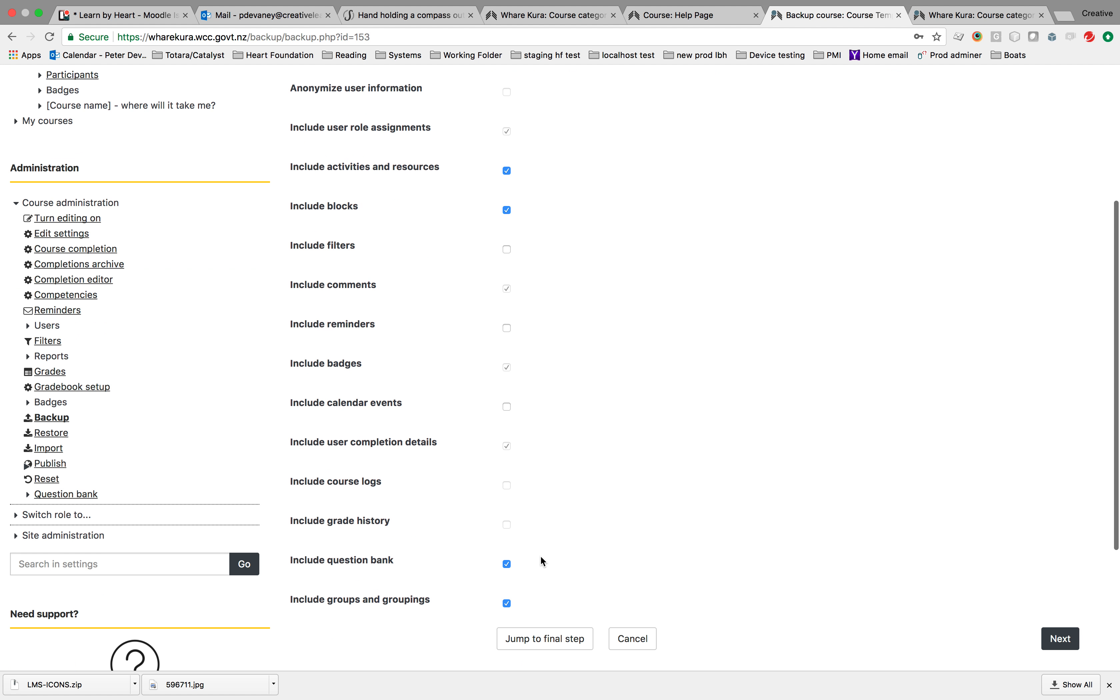
click(509, 563)
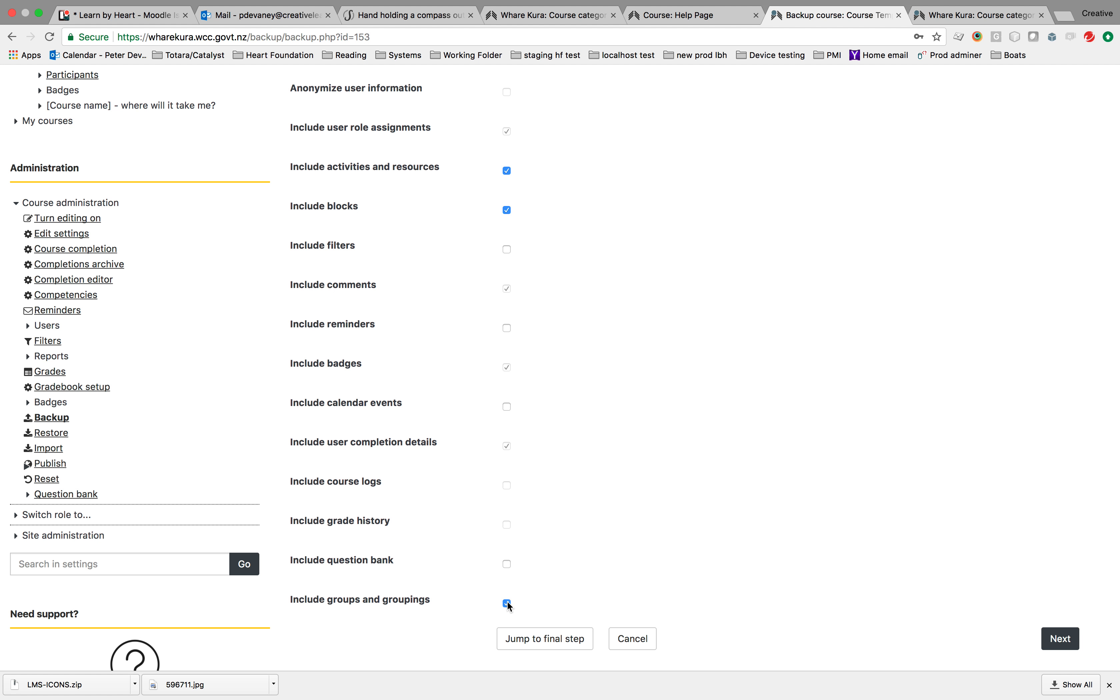
click(508, 603)
click(1052, 636)
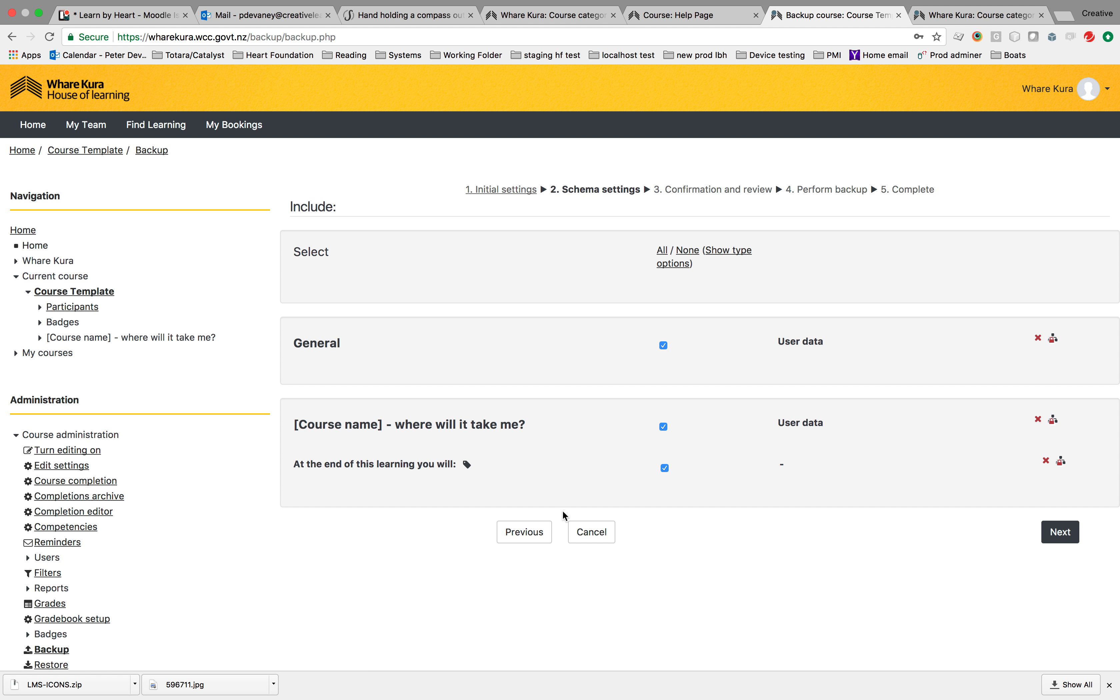
Accept the schema settings and name the backup file "course template v3.mbz".
click(1062, 533)
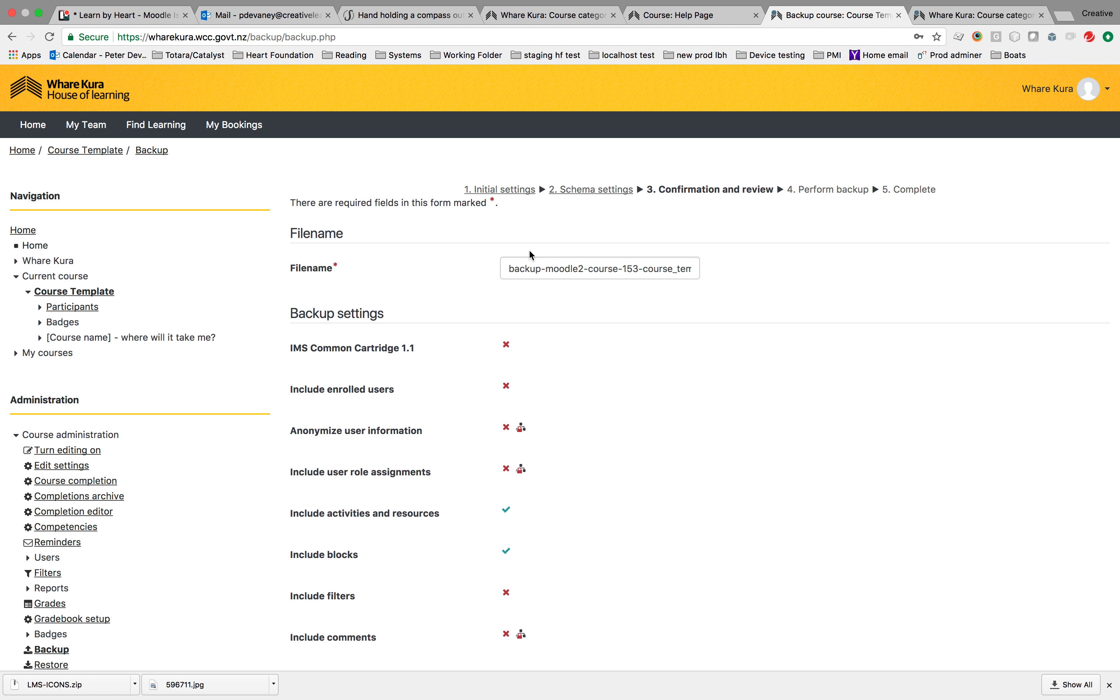
click(511, 265)
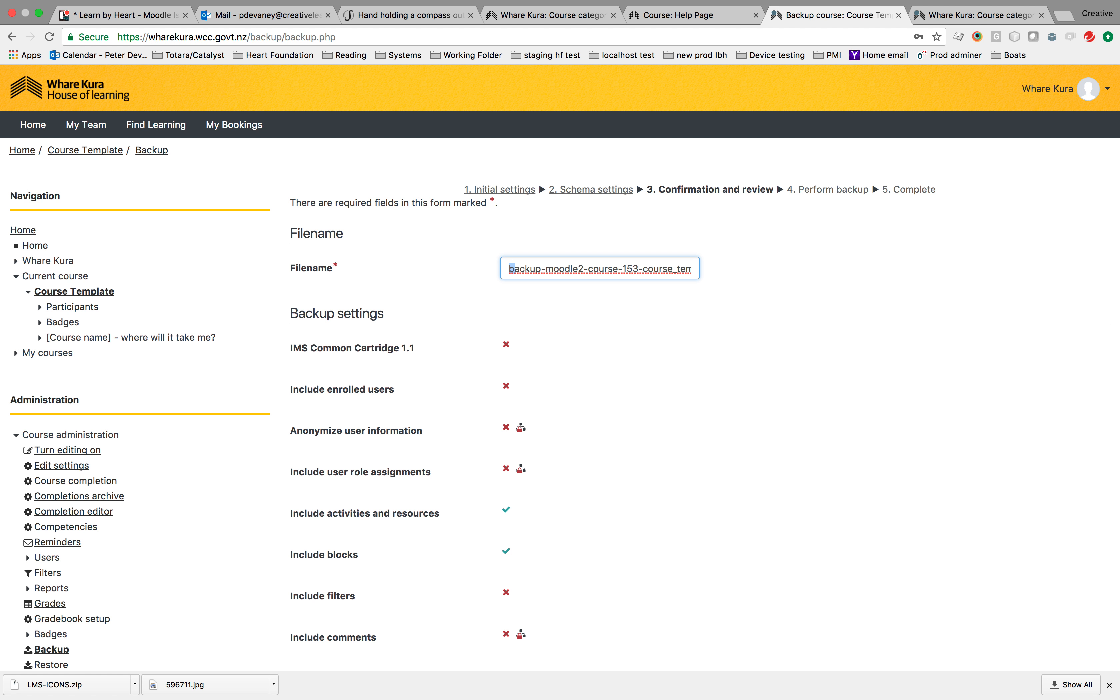
key(shift+Right)
key(shift+Right)
key(shift+Right)
key(shift+Right)
key(shift+Right)
key(shift+Right)
key(shift+Right)
key(shift+Right)
key(shift+Right)
key(shift+Right)
key(shift+Right)
key(shift+Right)
key(shift+Right)
key(shift+Right)
key(shift+Right)
key(shift+Right)
key(shift+Right)
key(shift+Right)
key(shift+Right)
key(shift+Right)
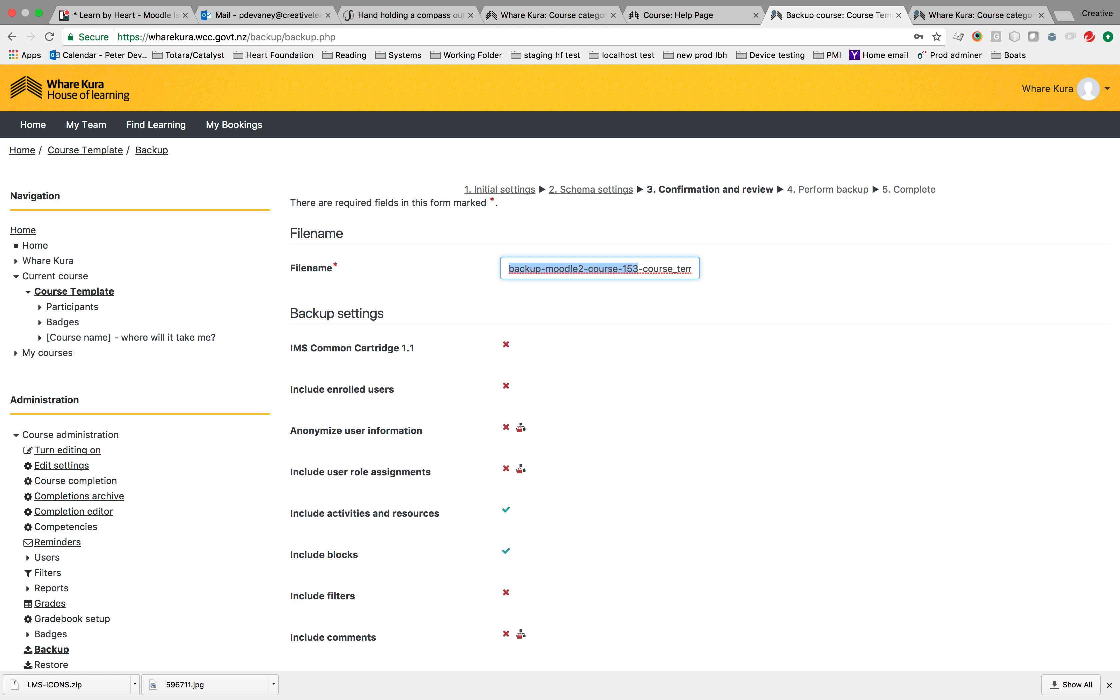
key(shift+Right)
key(shift+Right)
key(shift+Right)
key(shift+Right)
key(shift+Right)
key(shift+Right)
key(shift+Right)
key(shift+Right)
key(shift+Right)
key(shift+Right)
key(shift+Right)
key(shift+Right)
key(shift+Right)
key(shift+Right)
key(shift+Right)
key(shift+Right)
key(shift+Right)
key(shift+Right)
key(shift+Right)
key(shift+Right)
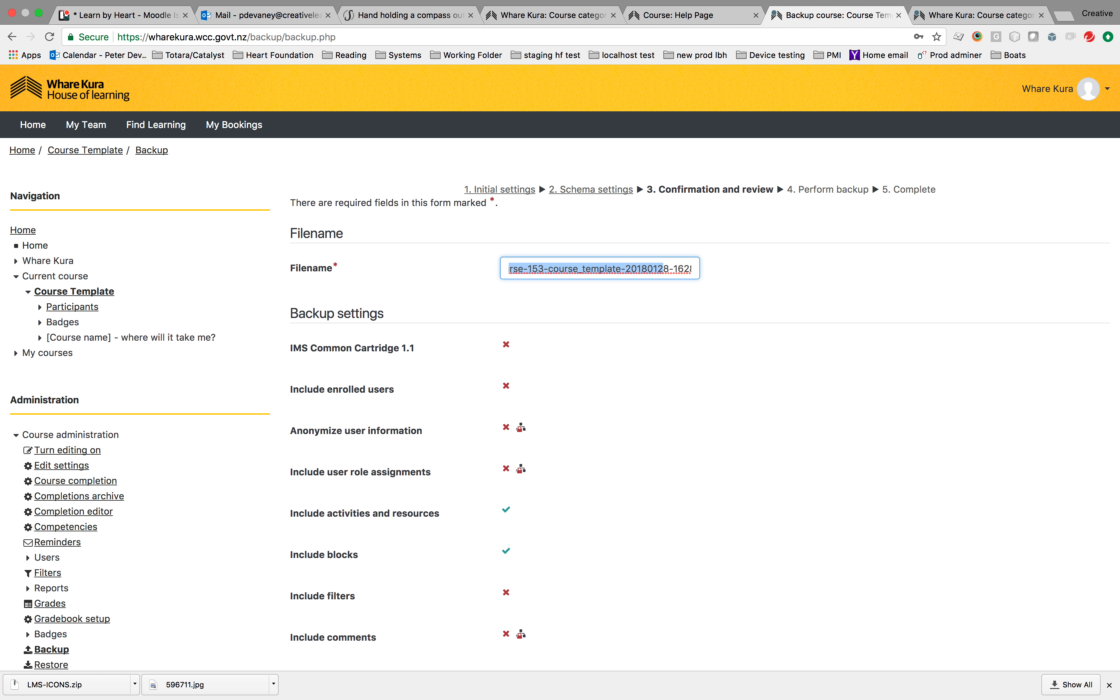
key(shift+Right)
key(shift+Right)
key(shift+Right)
key(shift+Right)
key(shift+Right)
key(shift+Right)
key(shift+Right)
key(shift+Right)
key(shift+Right)
key(shift+Right)
key(shift+Right)
key(shift+Right)
key(shift+Right)
key(shift+Left)
key(shift+Left)
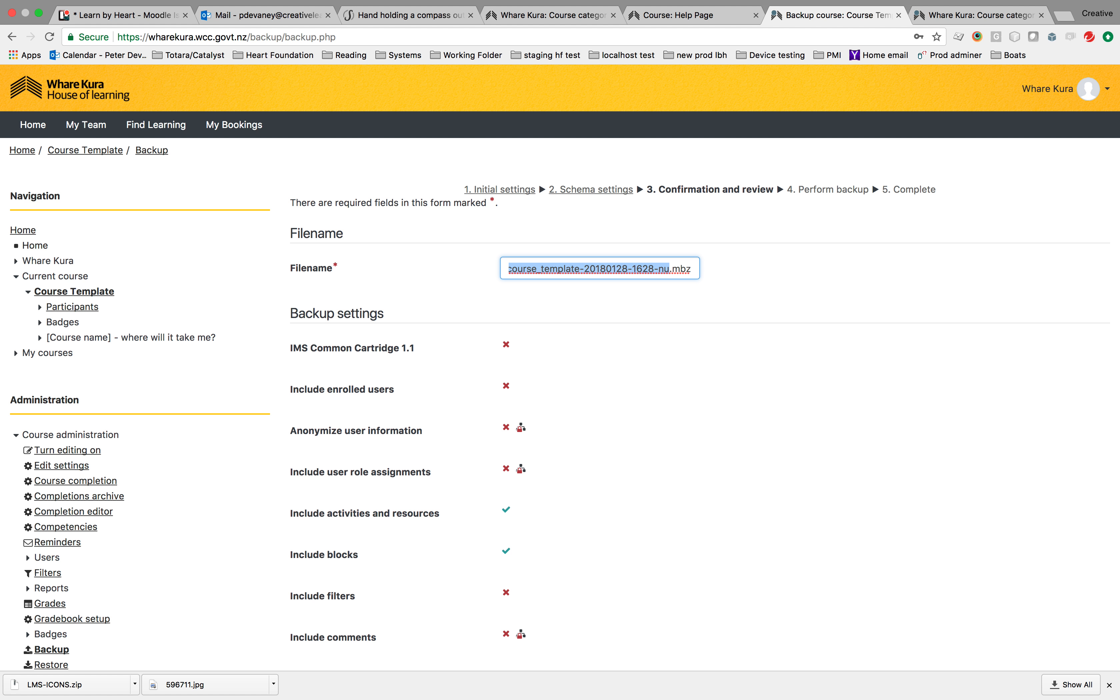
text(course )
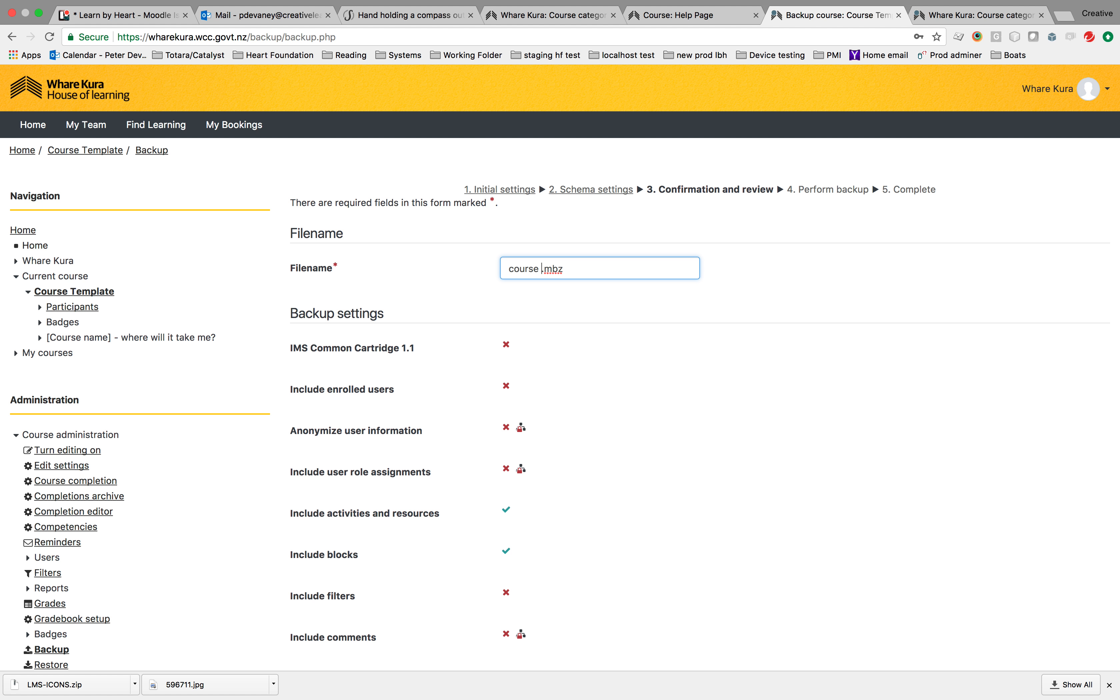
text(template v3)
Perform the Course Template backup and view the new file in the user private backup area.
scroll(593, 390, down, 15)
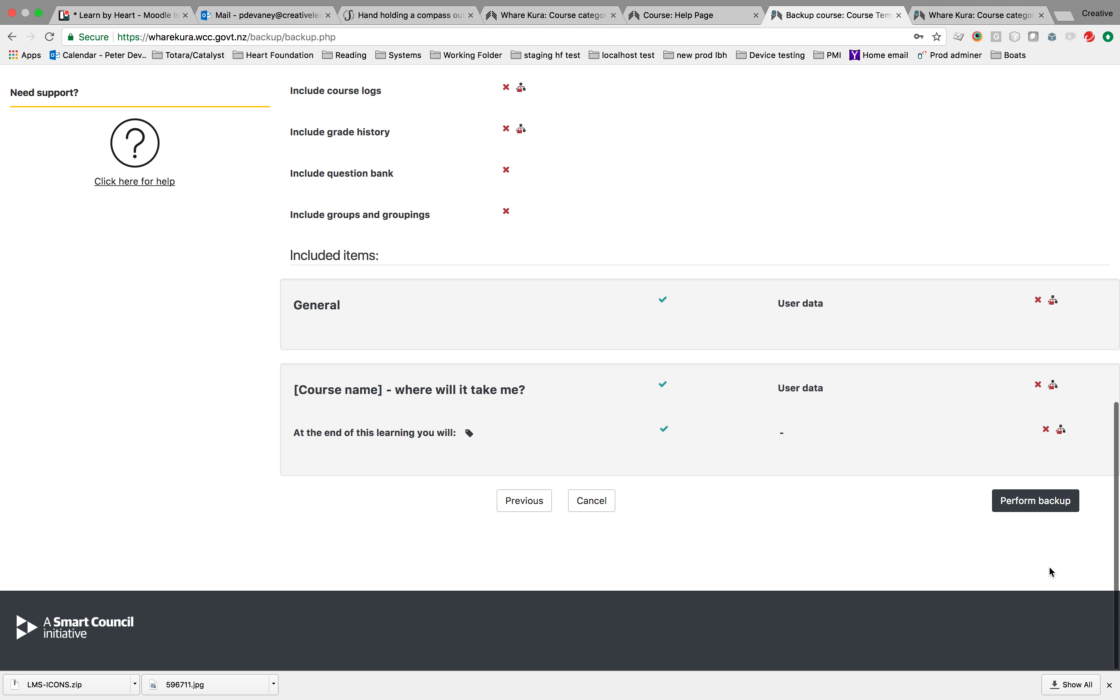
click(1033, 502)
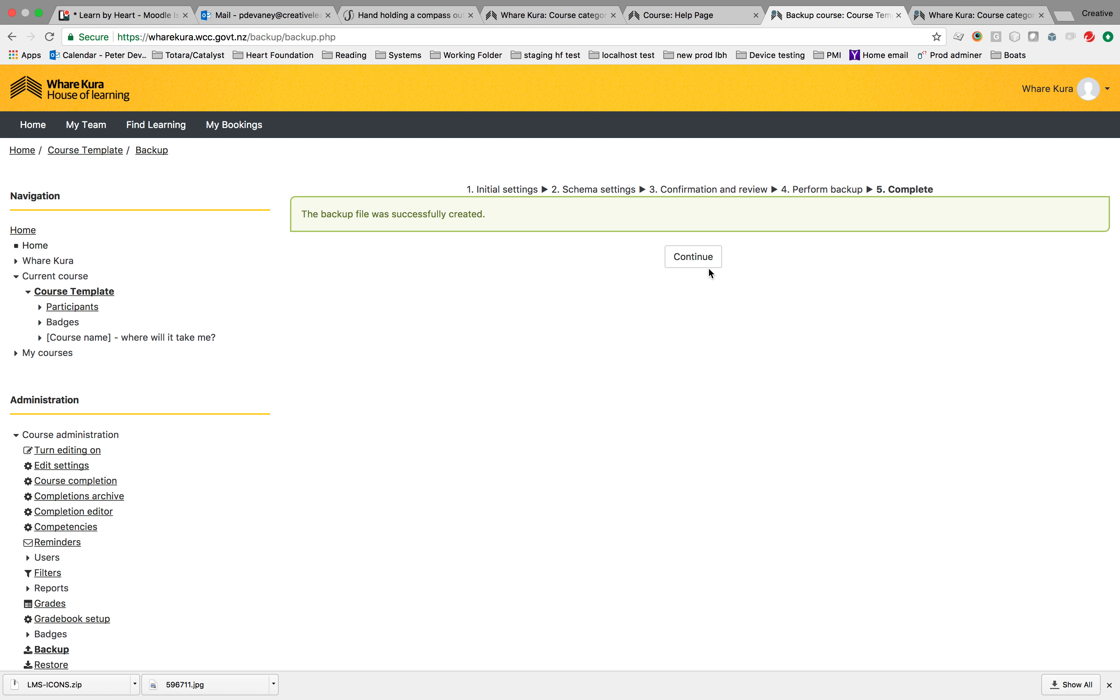
click(687, 261)
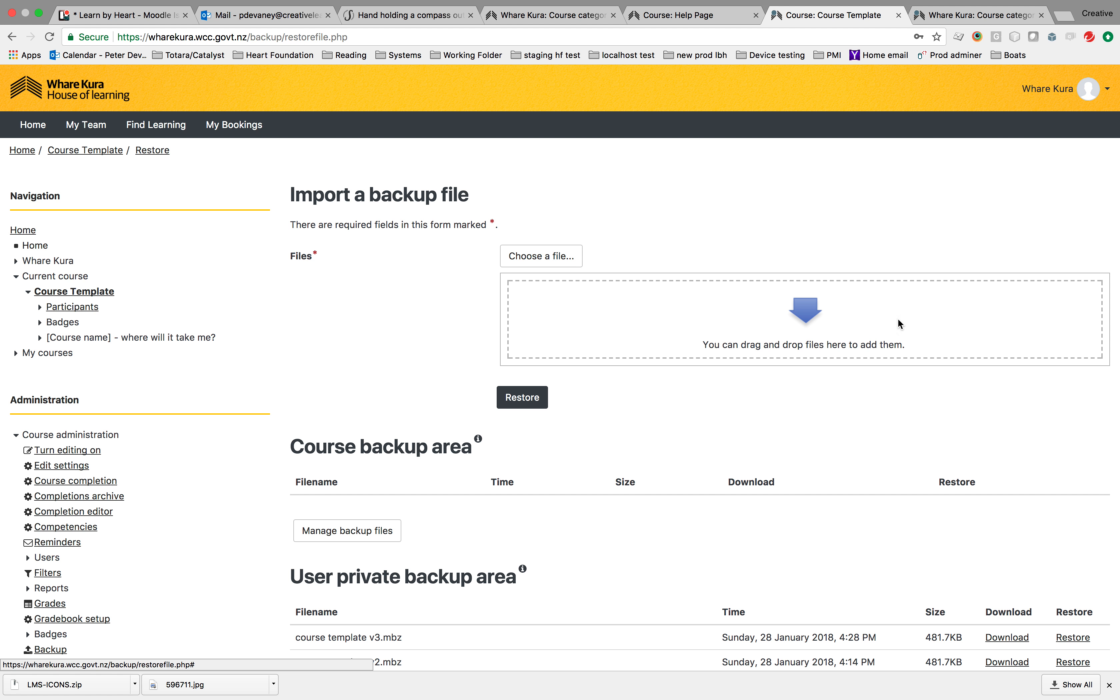
scroll(847, 413, down, 5)
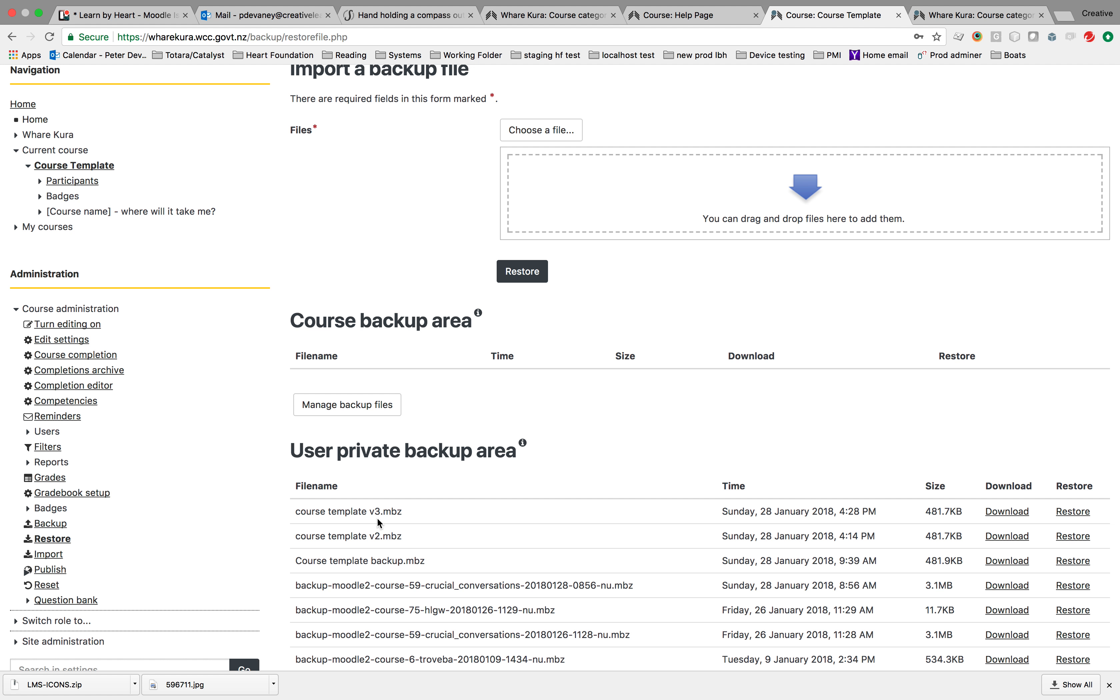
scroll(378, 518, up, 5)
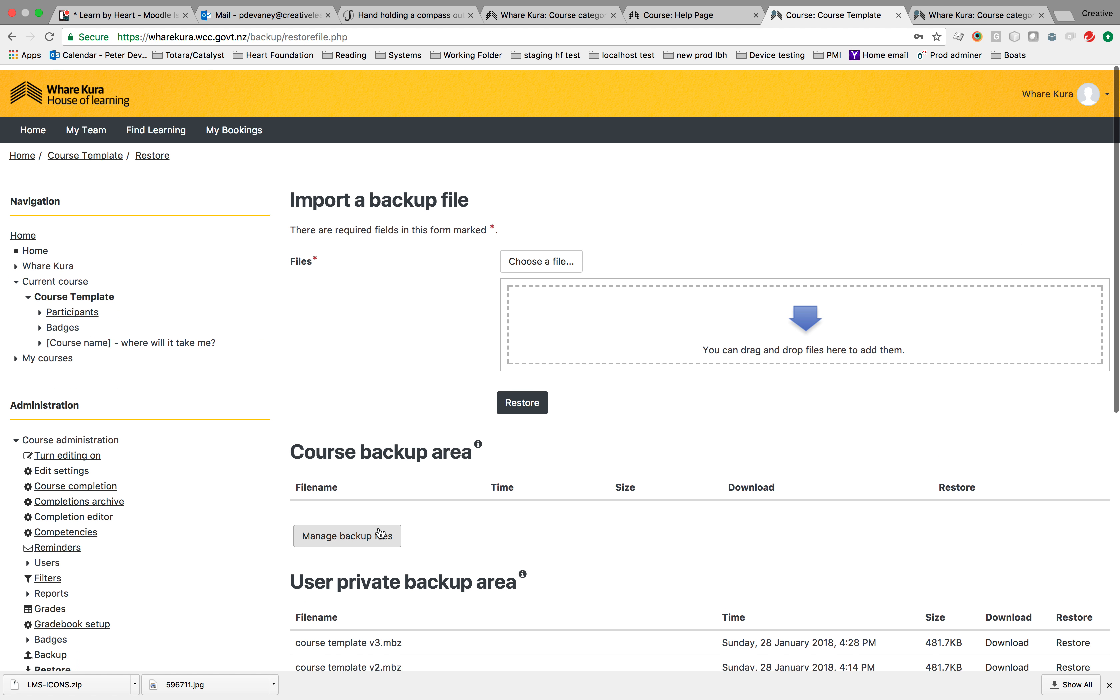
Switch to Excel and look up the MyHR and My Team request in Whare Kura Course Page Request Form.xlsx.
key(super+Tab)
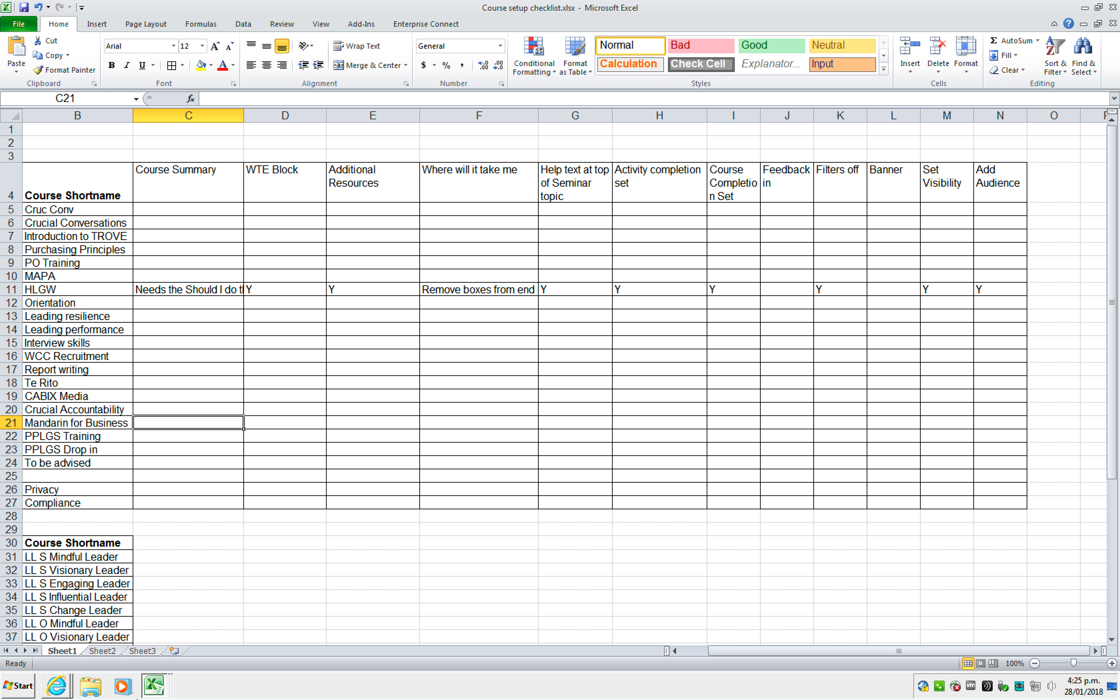
click(154, 685)
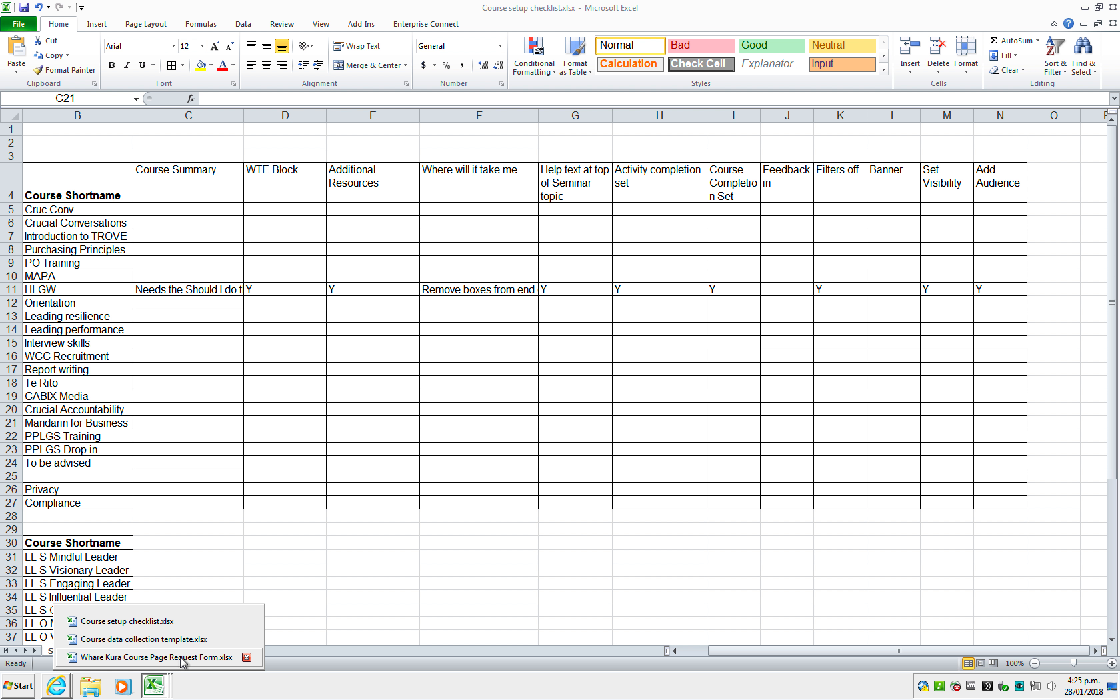
click(182, 657)
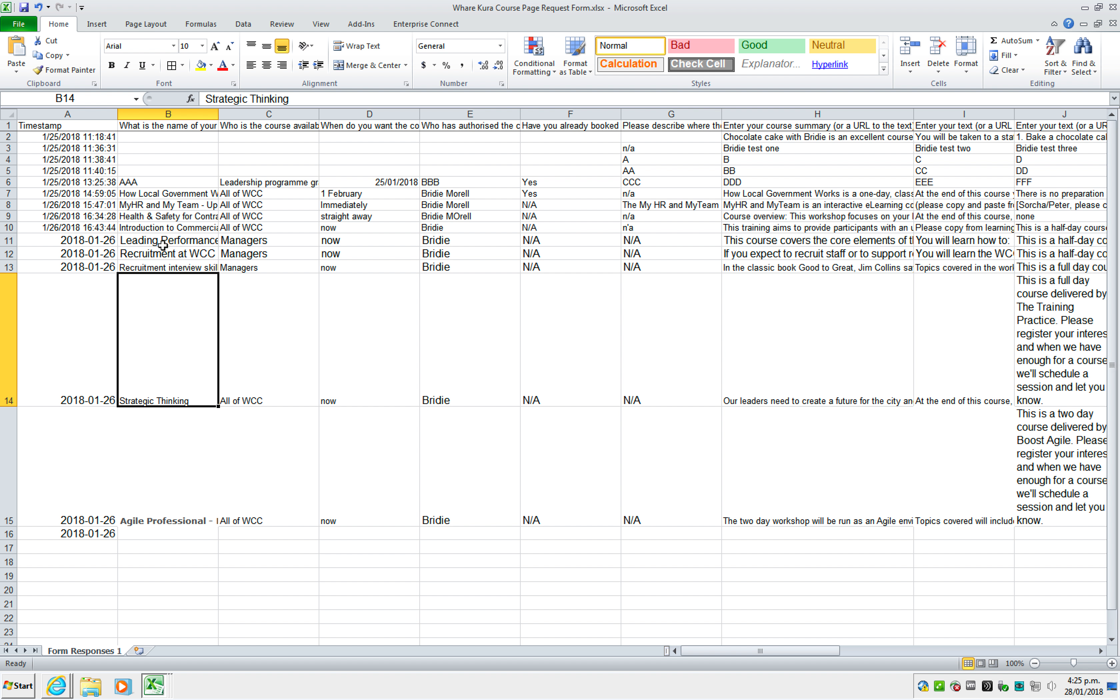
click(141, 207)
key(Up)
click(140, 206)
Switch back to Chrome, search the Whare Kura courses for "My hR" and view the MyHR and My Team course.
key(super+Tab)
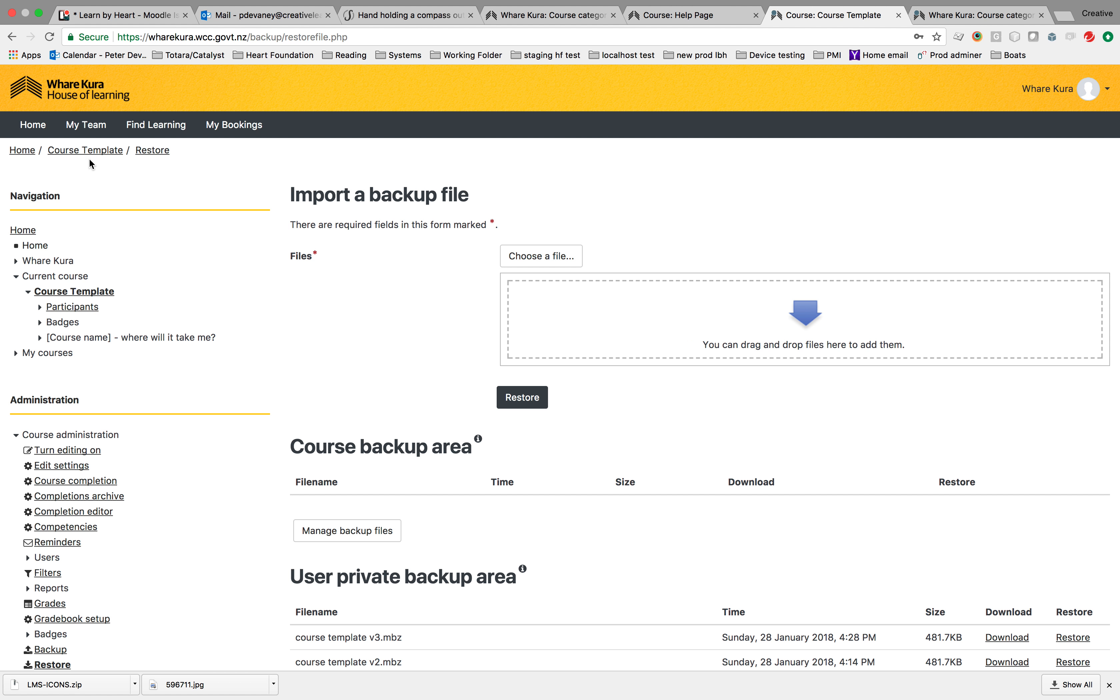
click(35, 131)
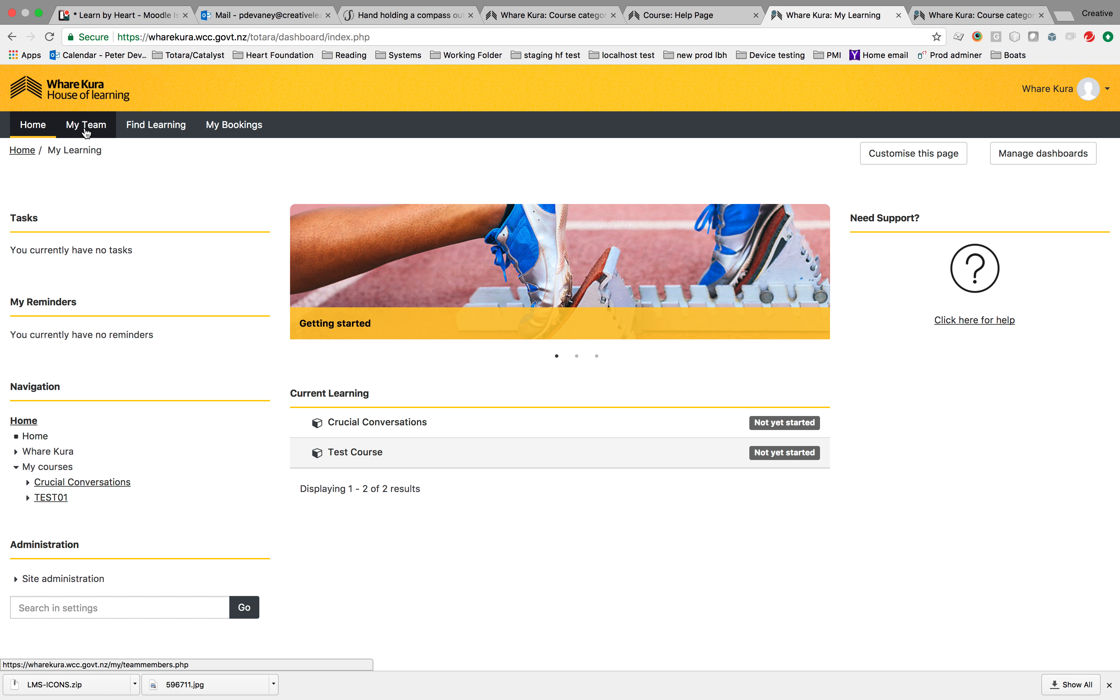
click(144, 124)
click(340, 245)
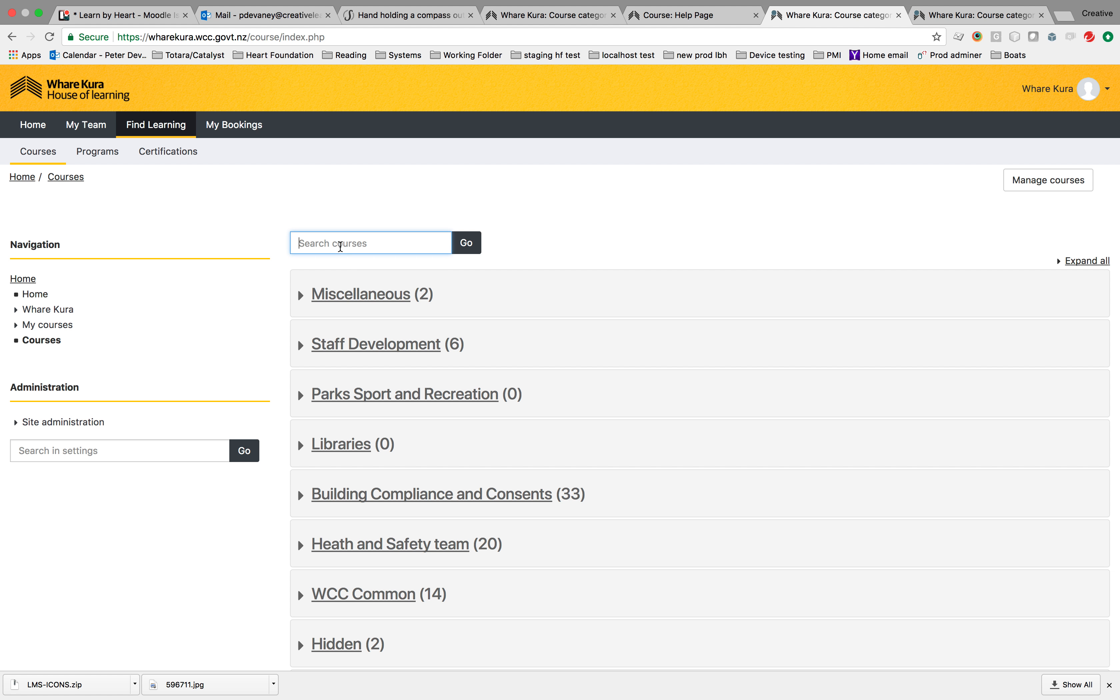
text(My hR)
key(Return)
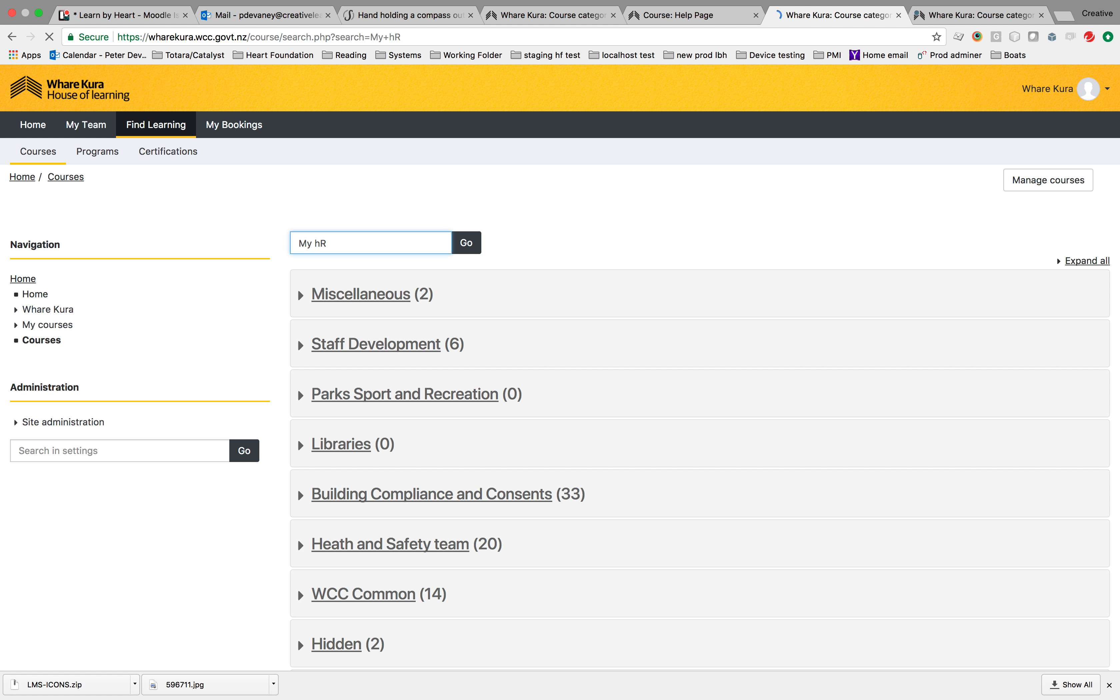
click(443, 283)
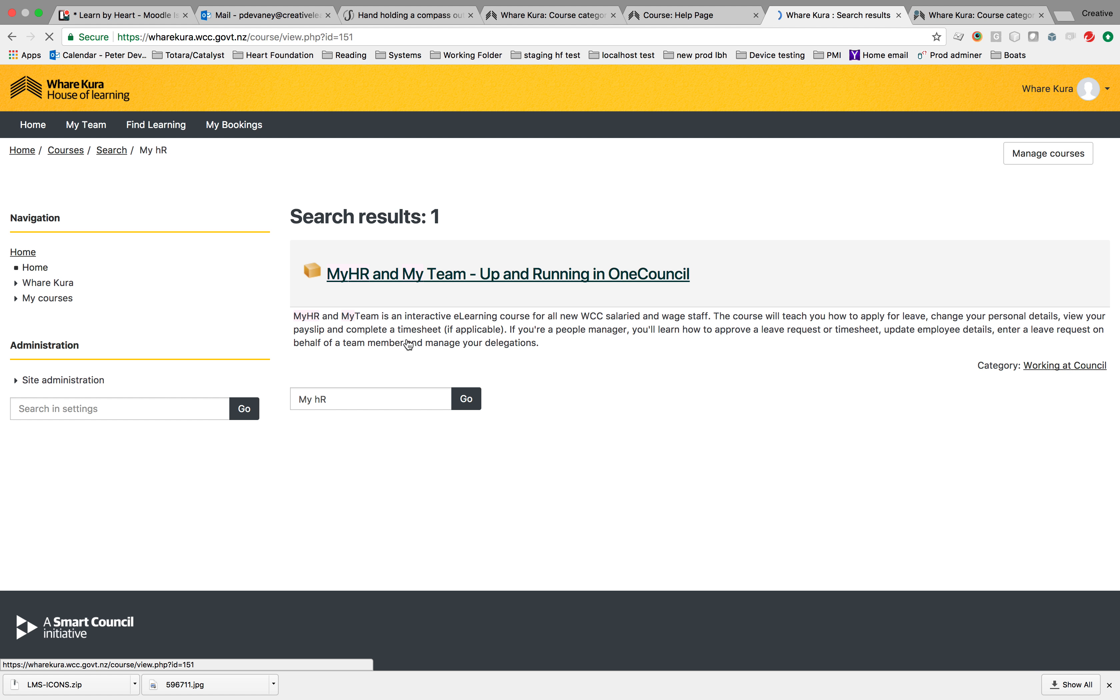
Turn on editing for the MyHR course page and delete its Search forums block.
scroll(407, 344, down, 5)
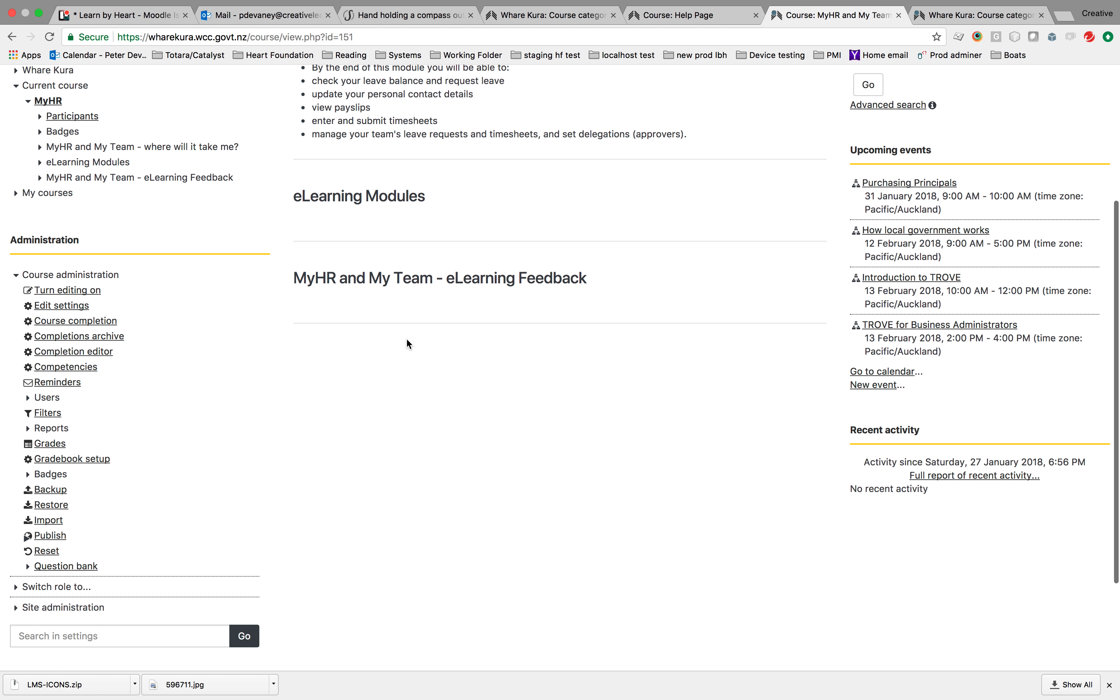
scroll(407, 344, up, 3)
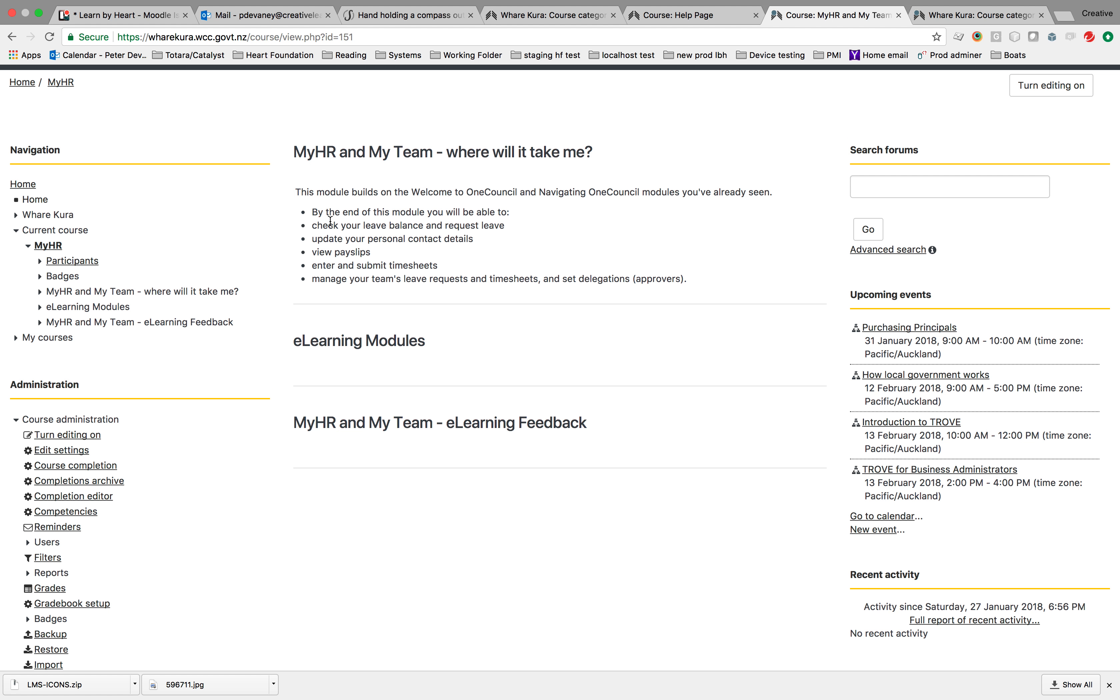
scroll(278, 319, up, 3)
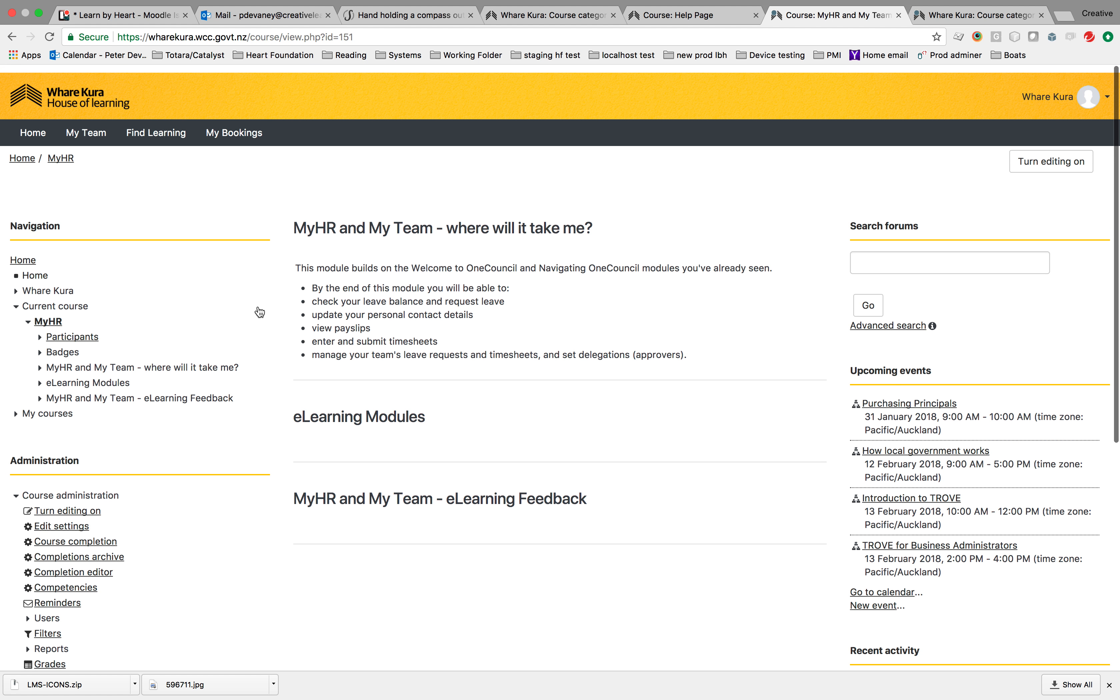
click(1058, 163)
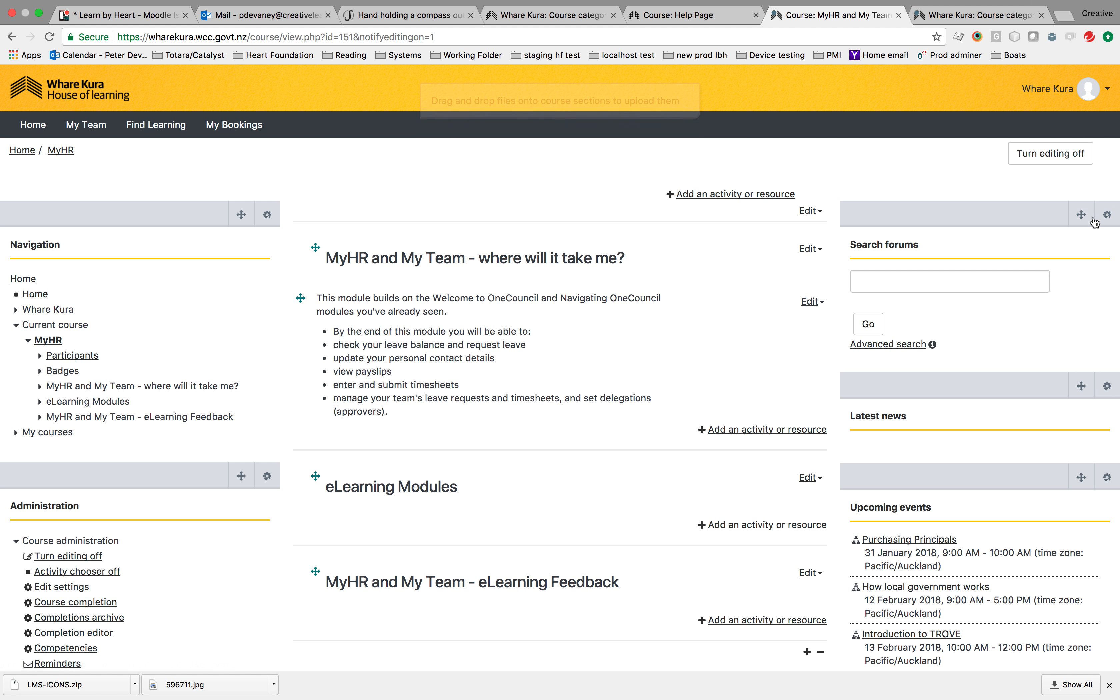
click(1107, 214)
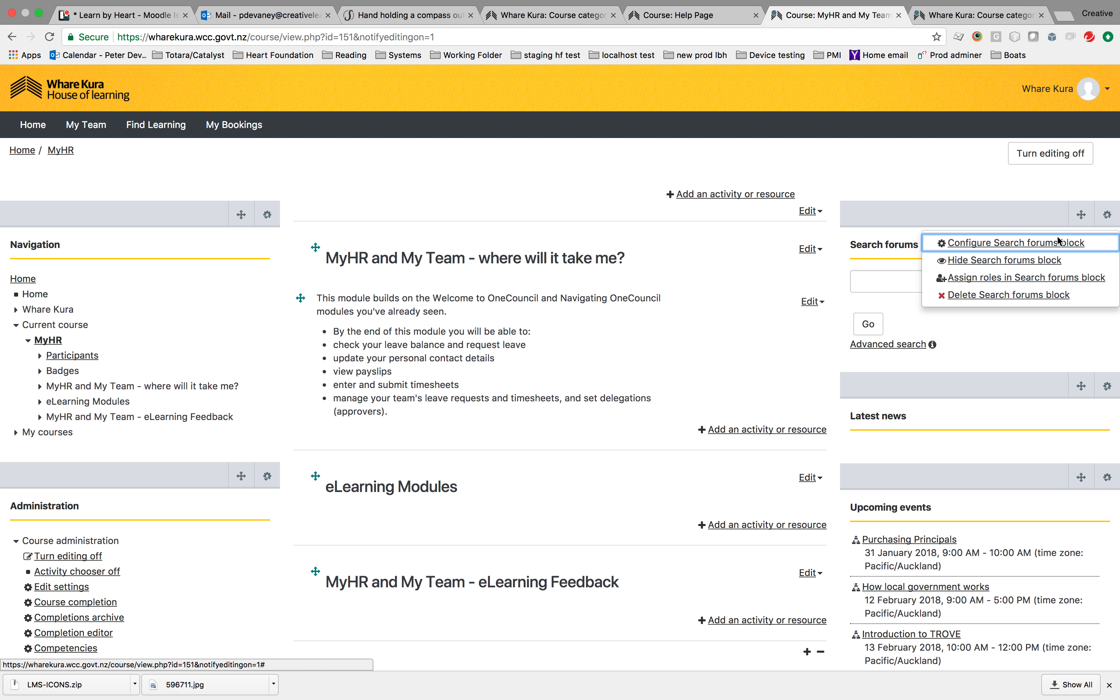
click(1031, 295)
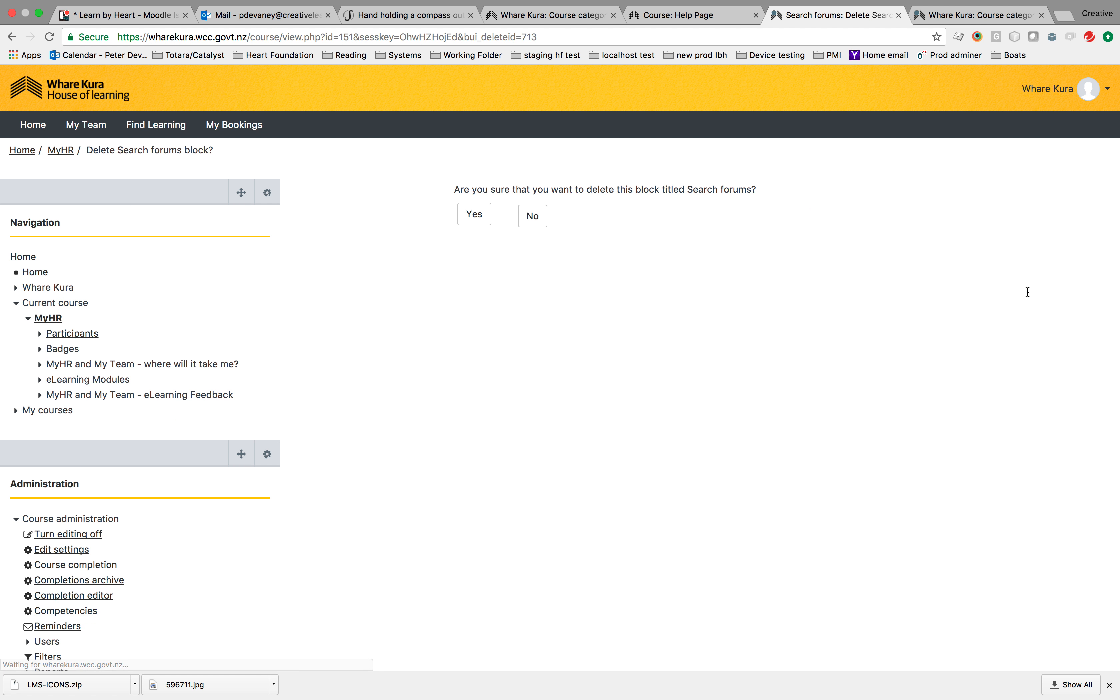
click(474, 214)
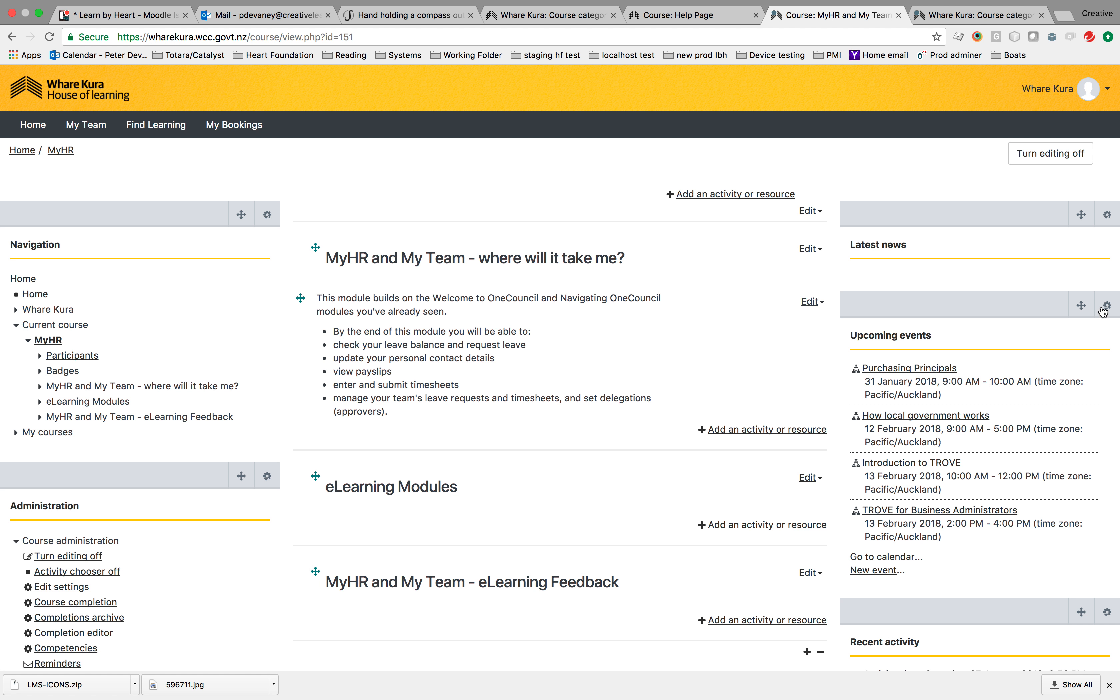
Delete the Upcoming events, Recent activity and Latest news blocks from the MyHR course page.
click(1107, 305)
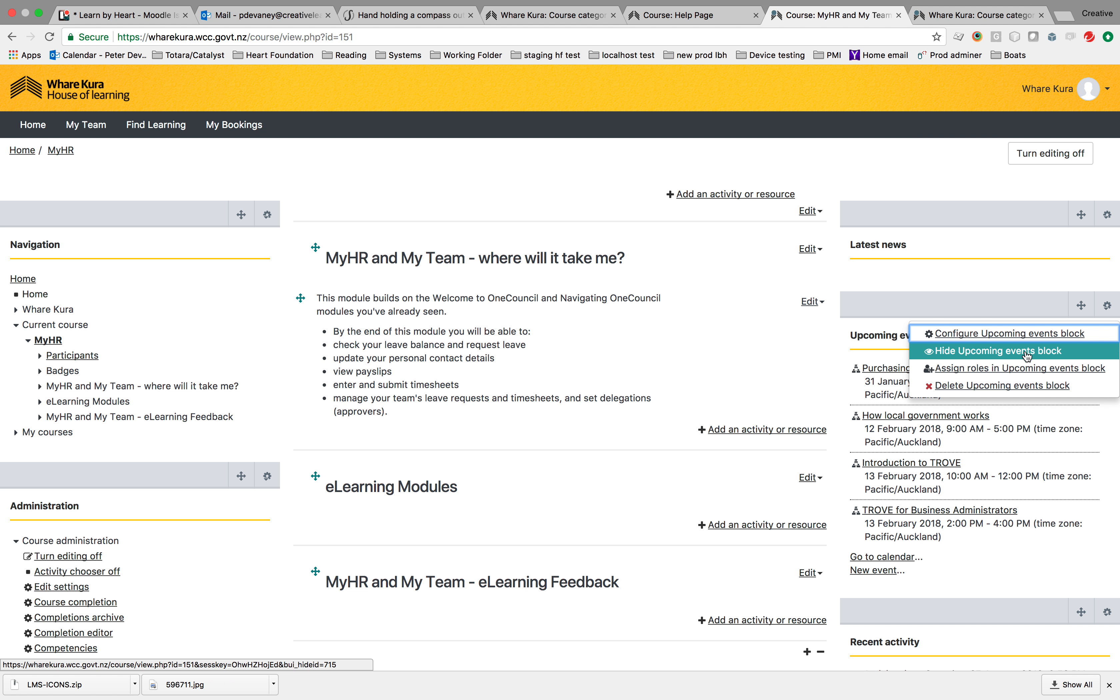
click(994, 386)
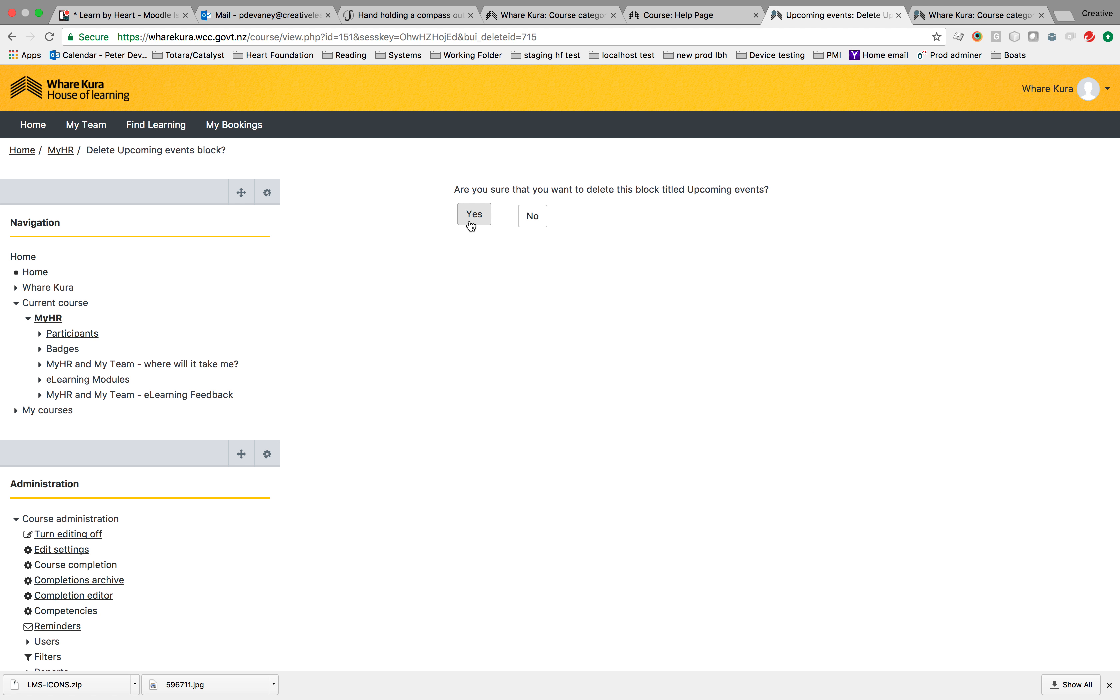
click(474, 215)
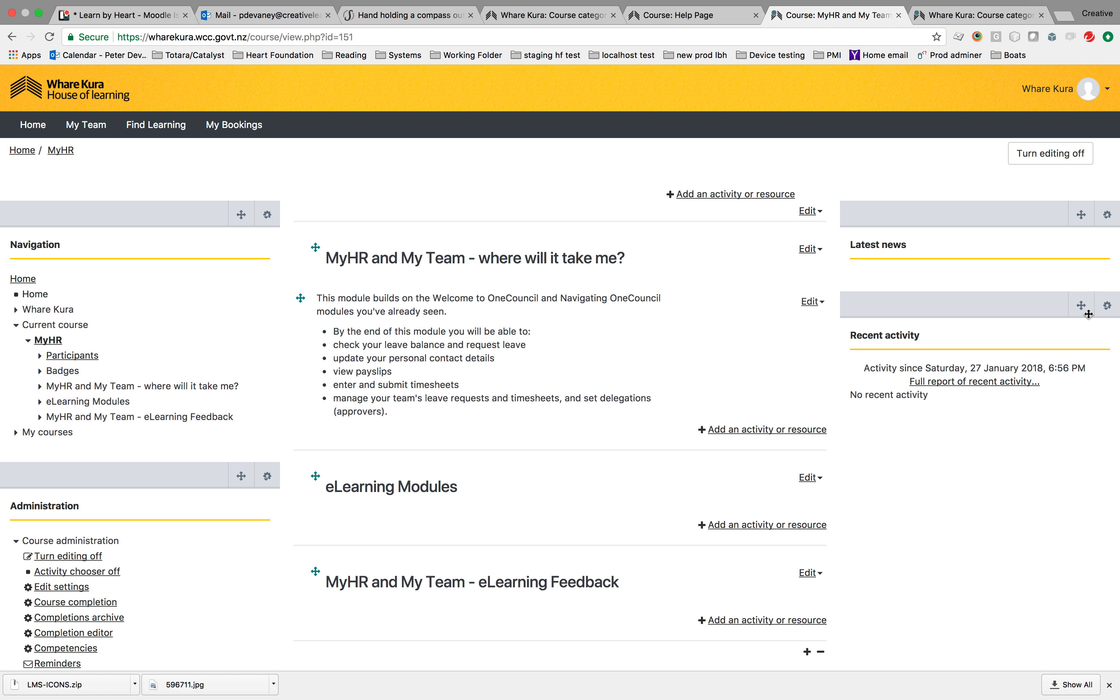
click(1107, 306)
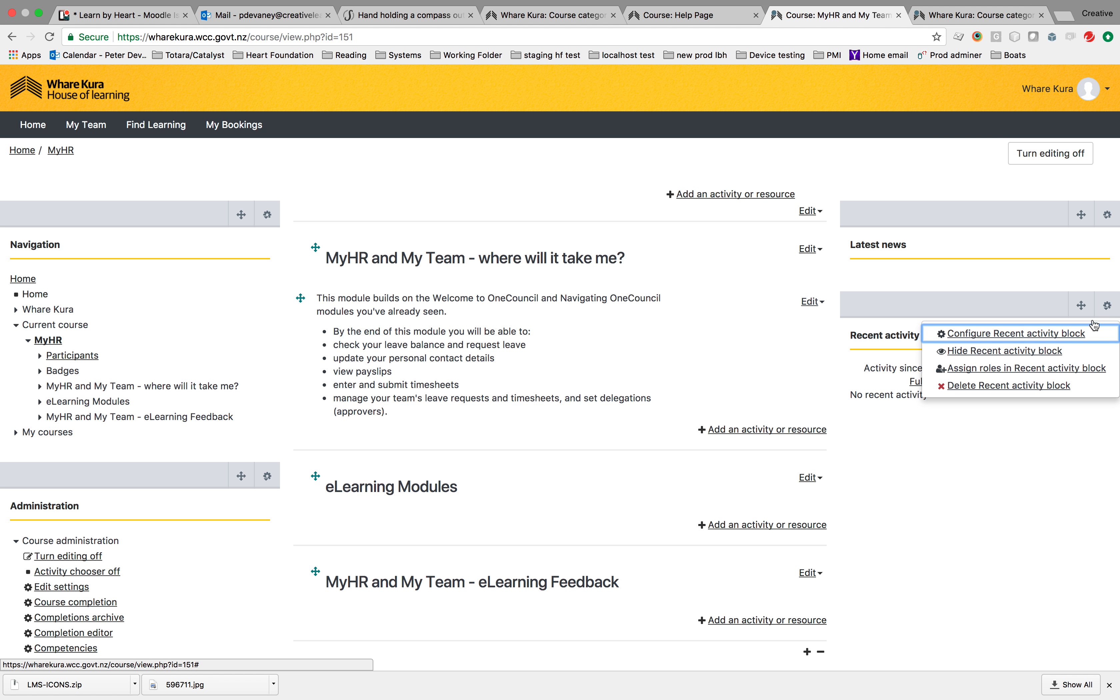
click(1028, 386)
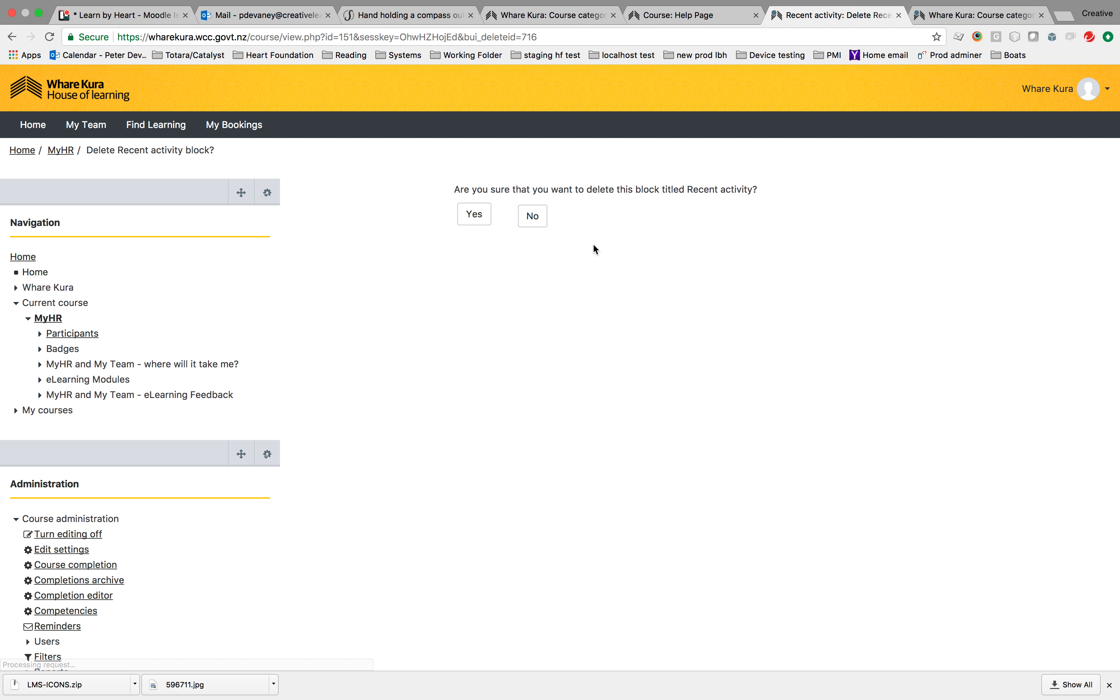
click(479, 221)
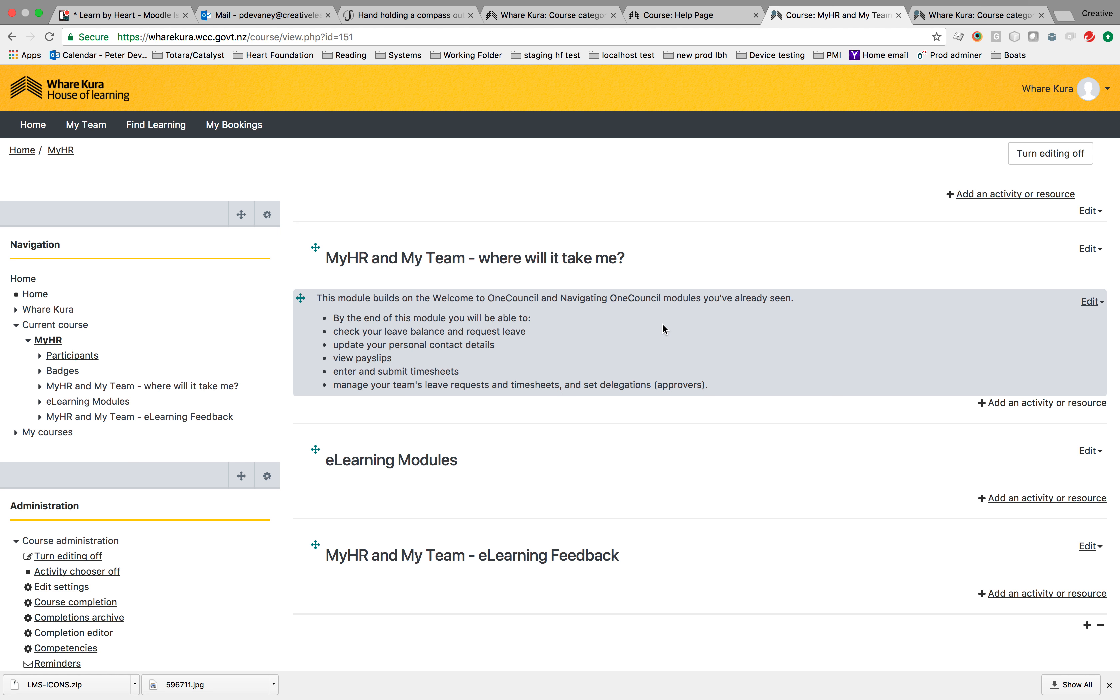
Start restoring "course template v3.mbz" from the user private backup area into the MyHR course.
scroll(284, 519, down, 5)
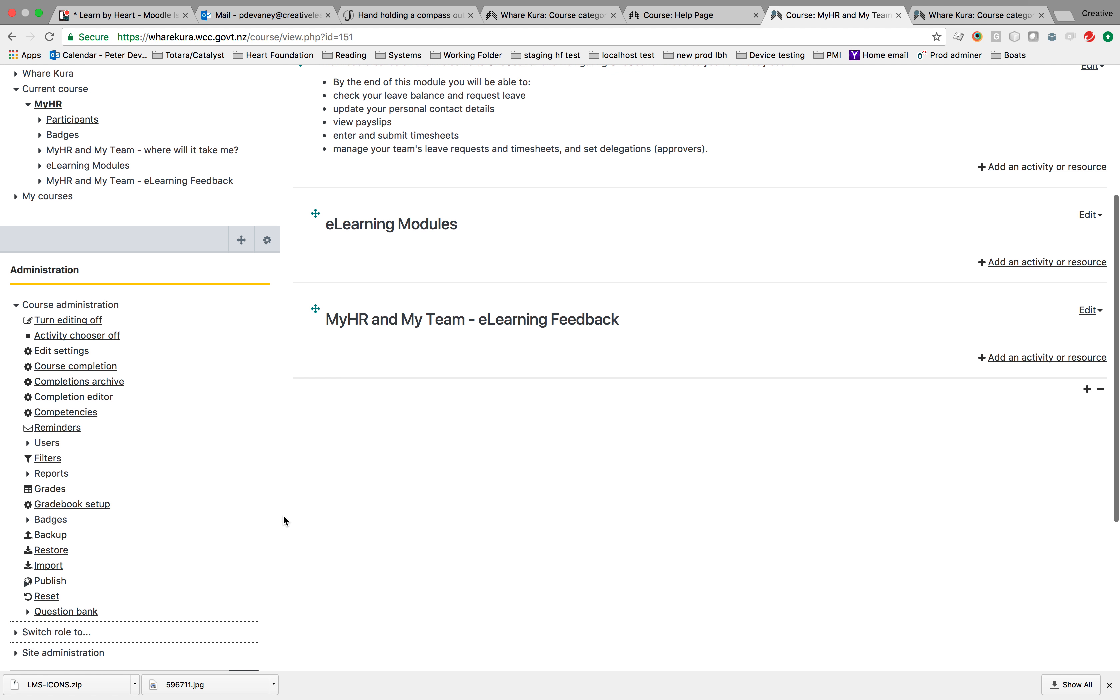
click(47, 550)
scroll(358, 484, down, 4)
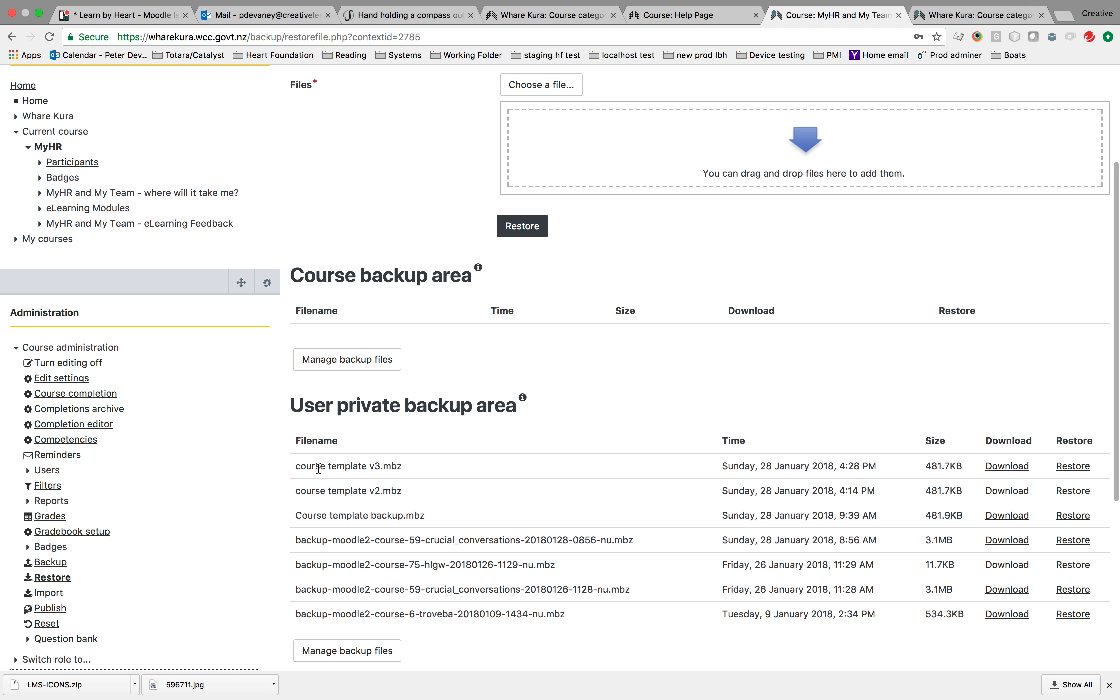
click(1072, 466)
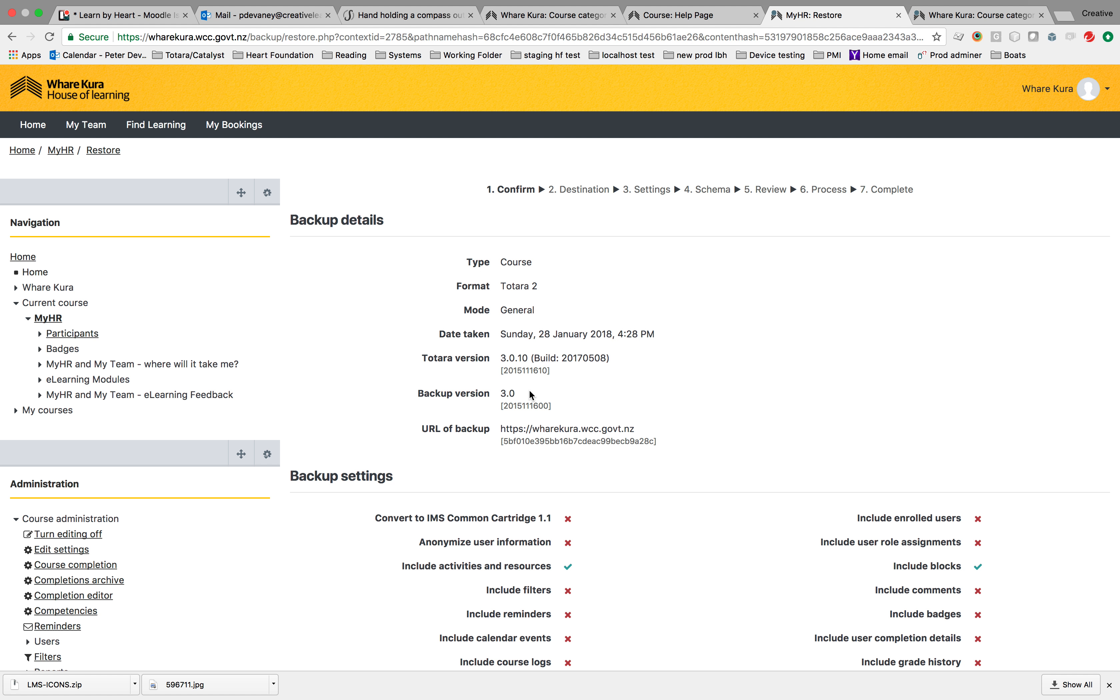
Accept the backup details and choose to merge the backup course into this course.
scroll(630, 445, down, 5)
scroll(629, 444, down, 10)
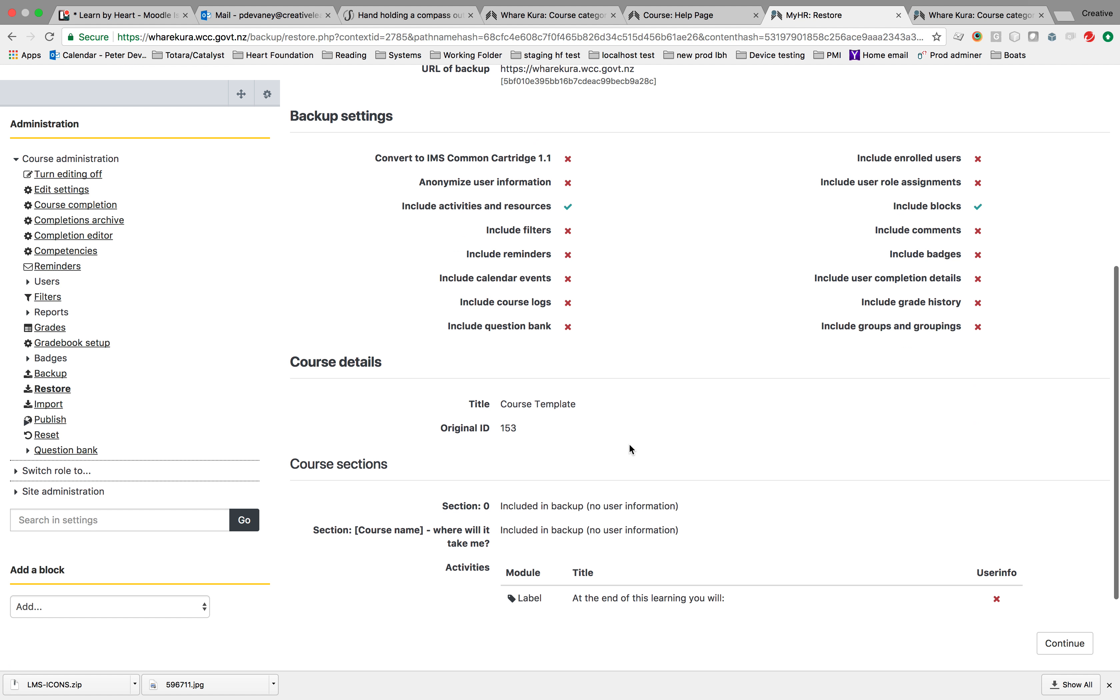
click(1065, 528)
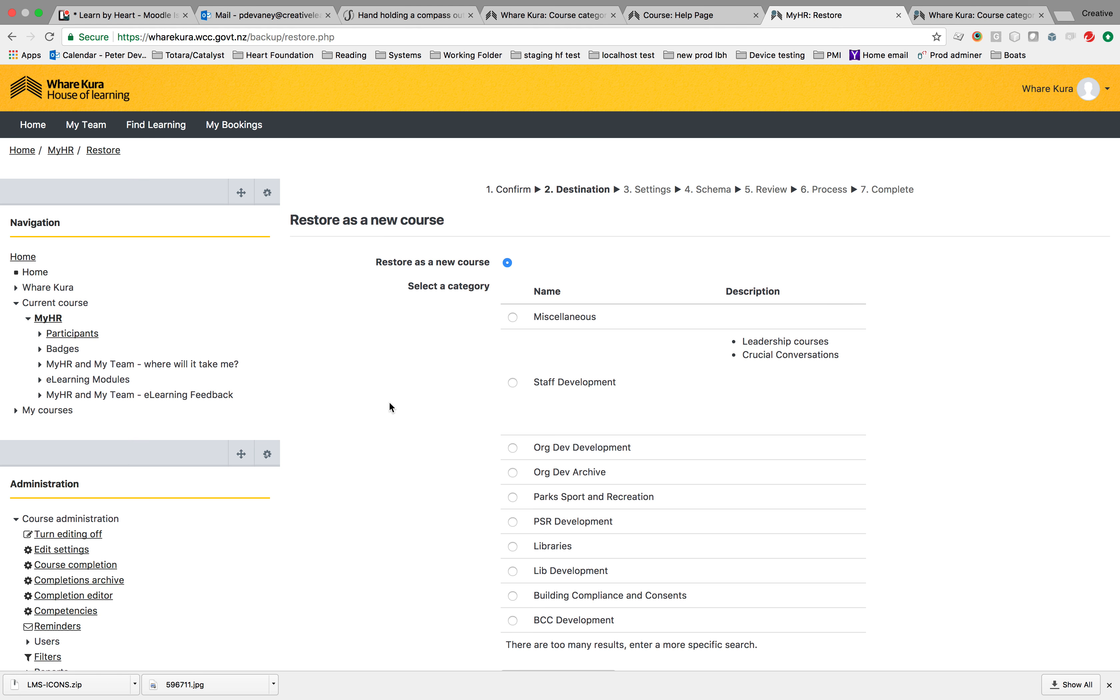
scroll(389, 403, down, 13)
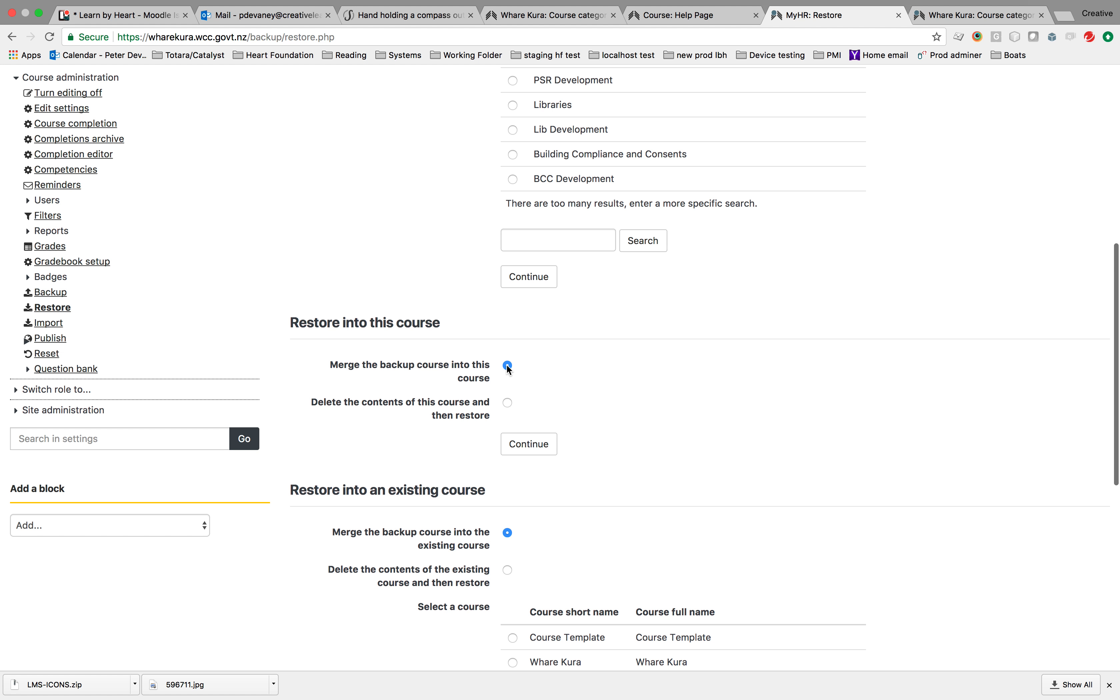
click(528, 444)
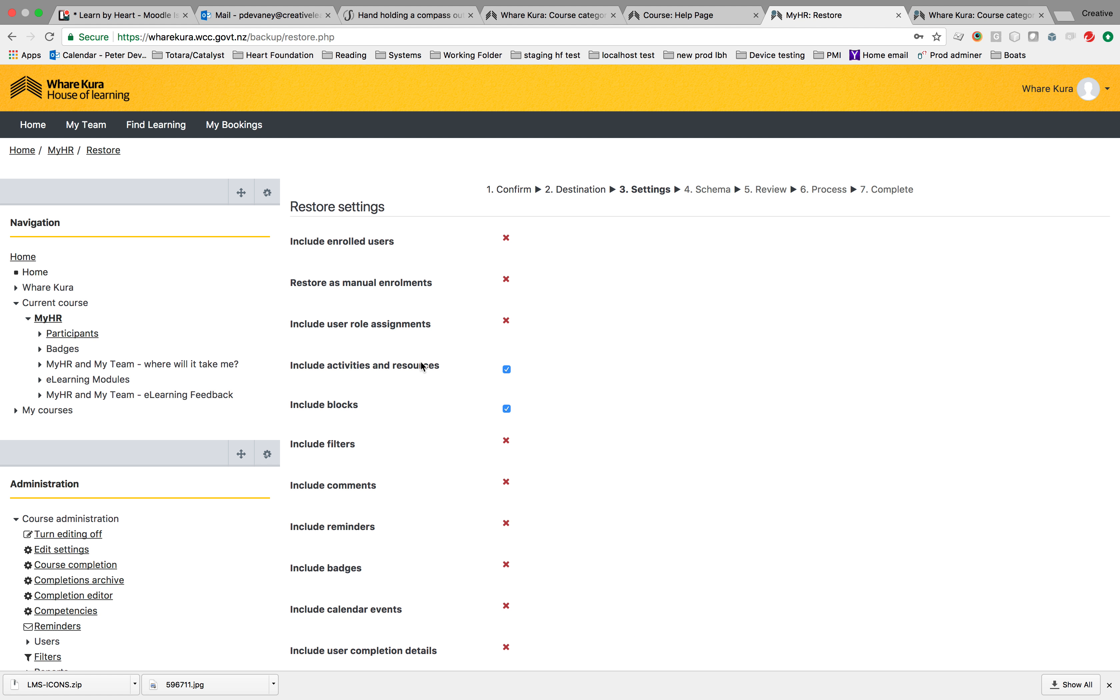
Accept the default restore settings and the schema with Section 0 and the "[Course name] - where will it take me?" section included.
scroll(642, 411, down, 10)
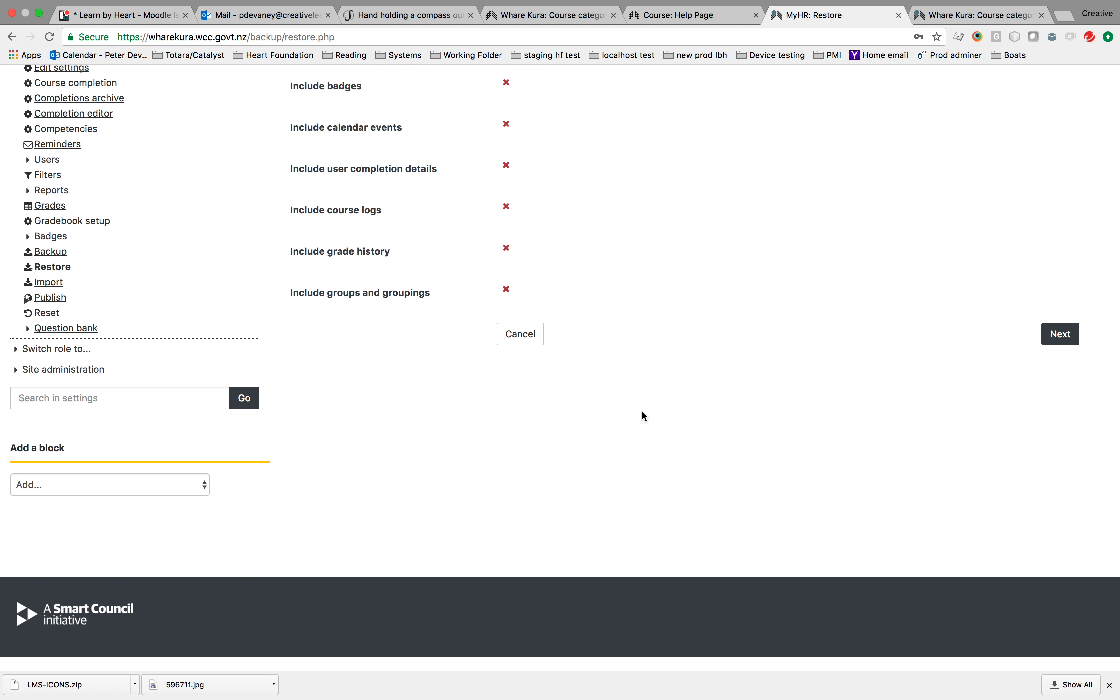
click(1063, 349)
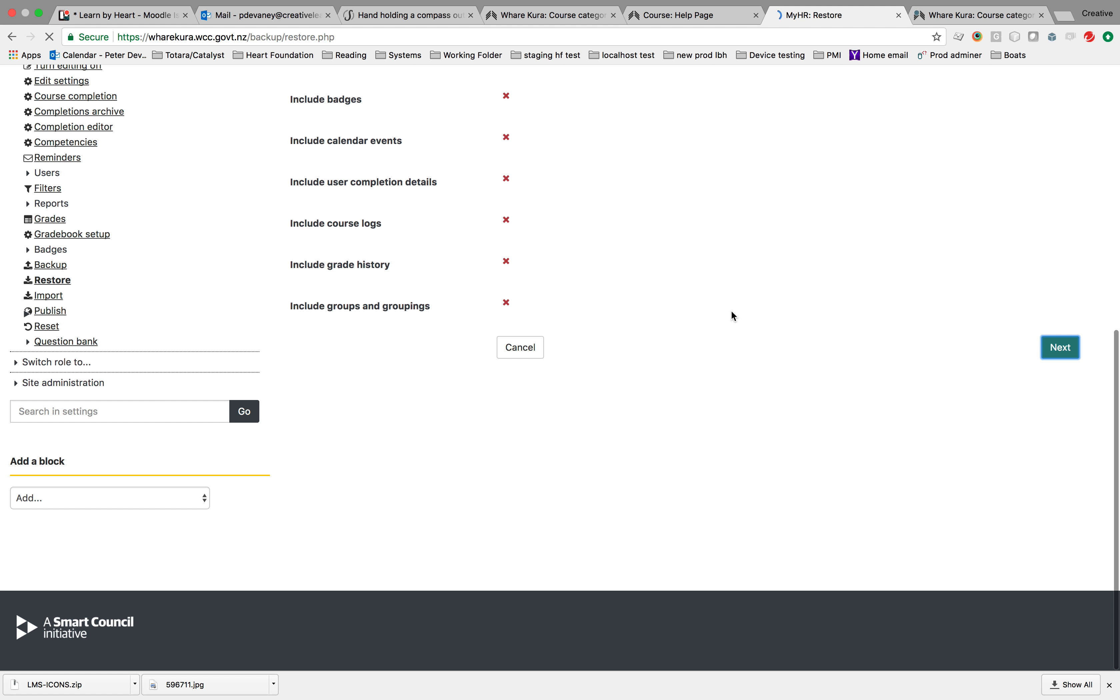
scroll(660, 472, down, 5)
scroll(657, 483, down, 5)
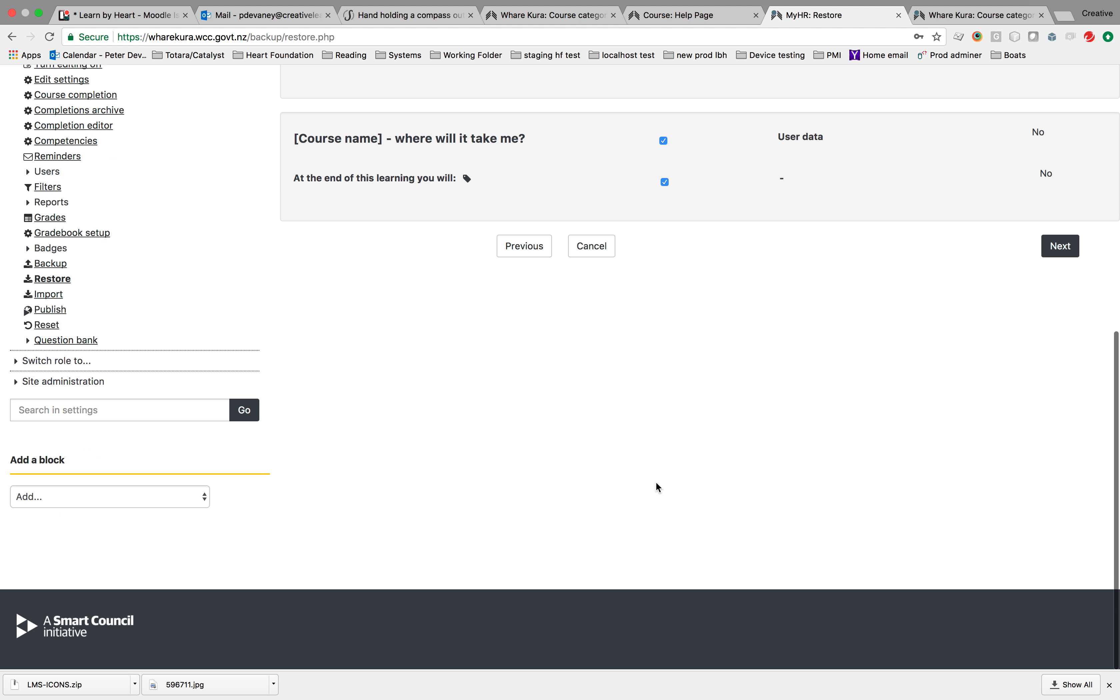
scroll(657, 483, up, 5)
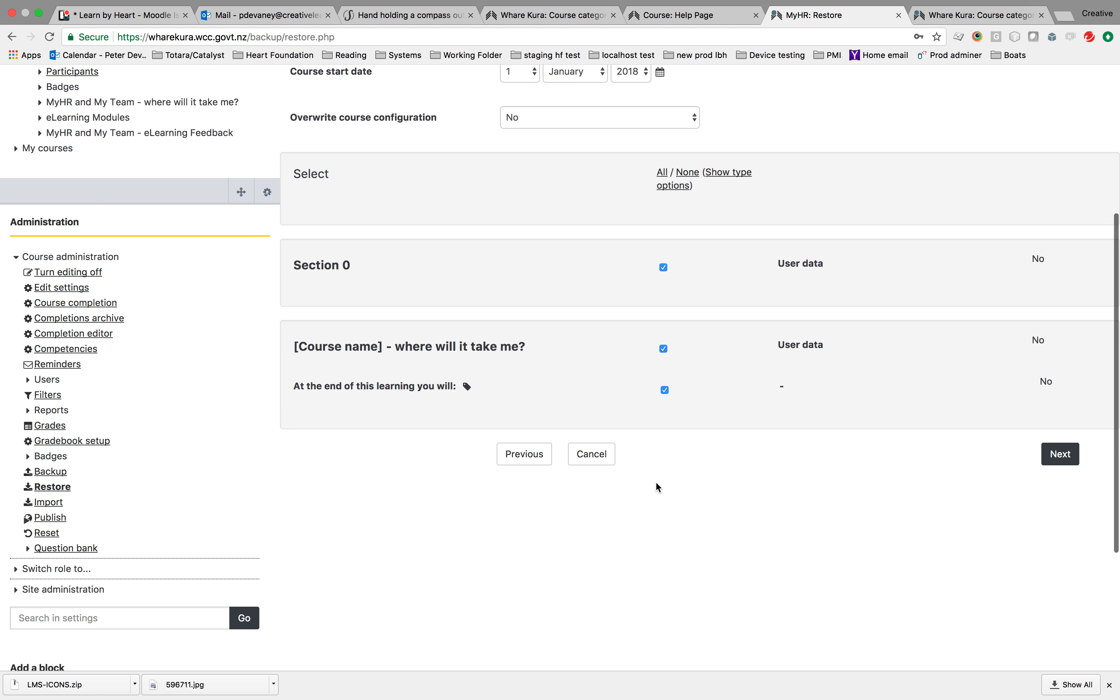
click(1063, 454)
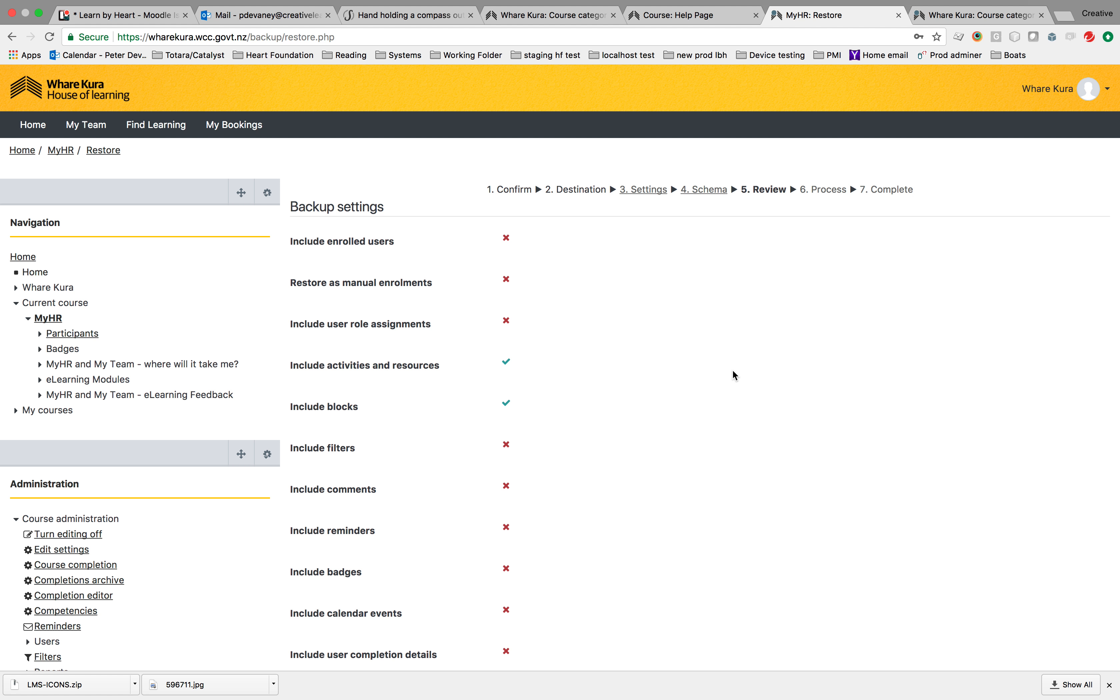
Review the backup settings, perform the restore and continue to the restored MyHR and My Team course.
scroll(733, 371, down, 5)
scroll(754, 387, down, 12)
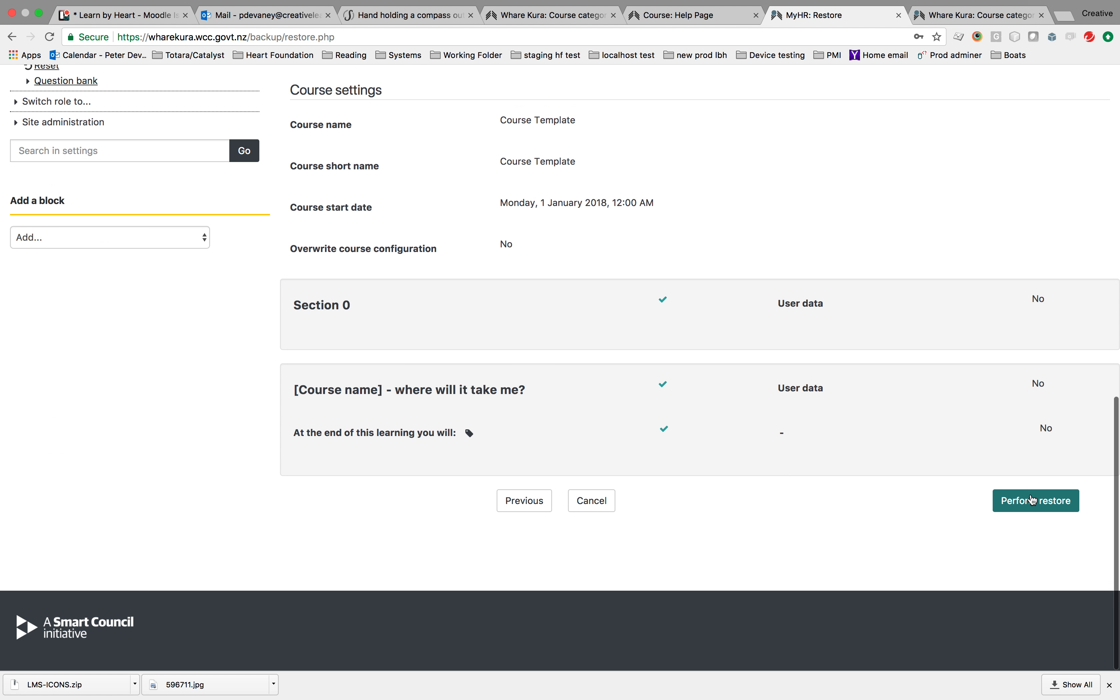
click(1044, 503)
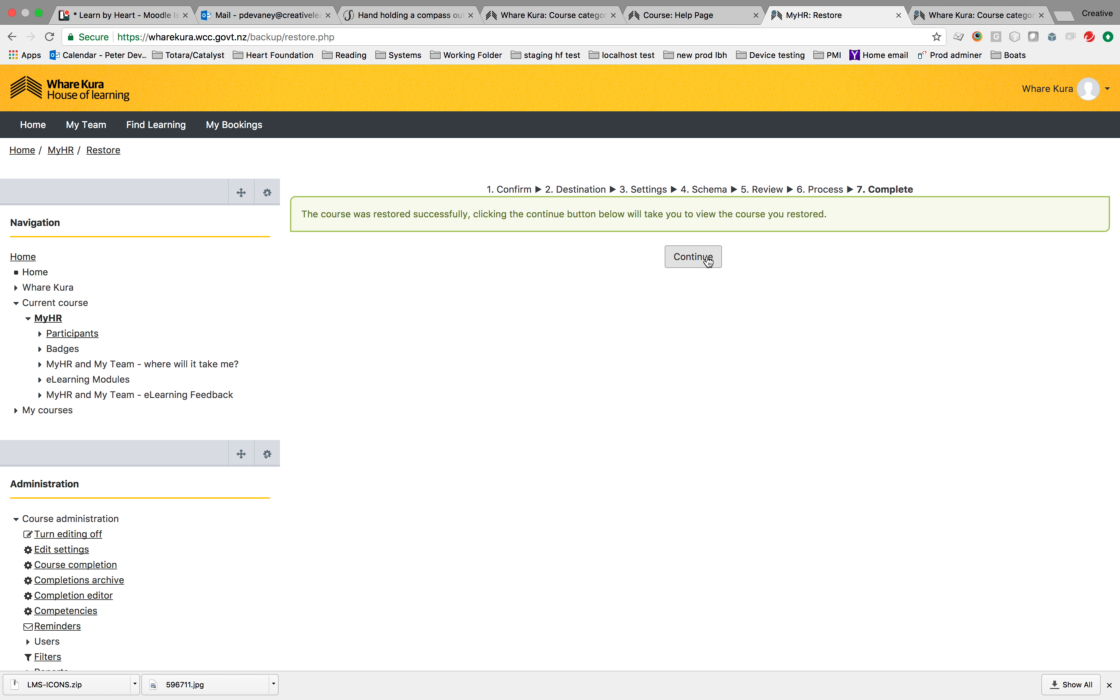
click(707, 261)
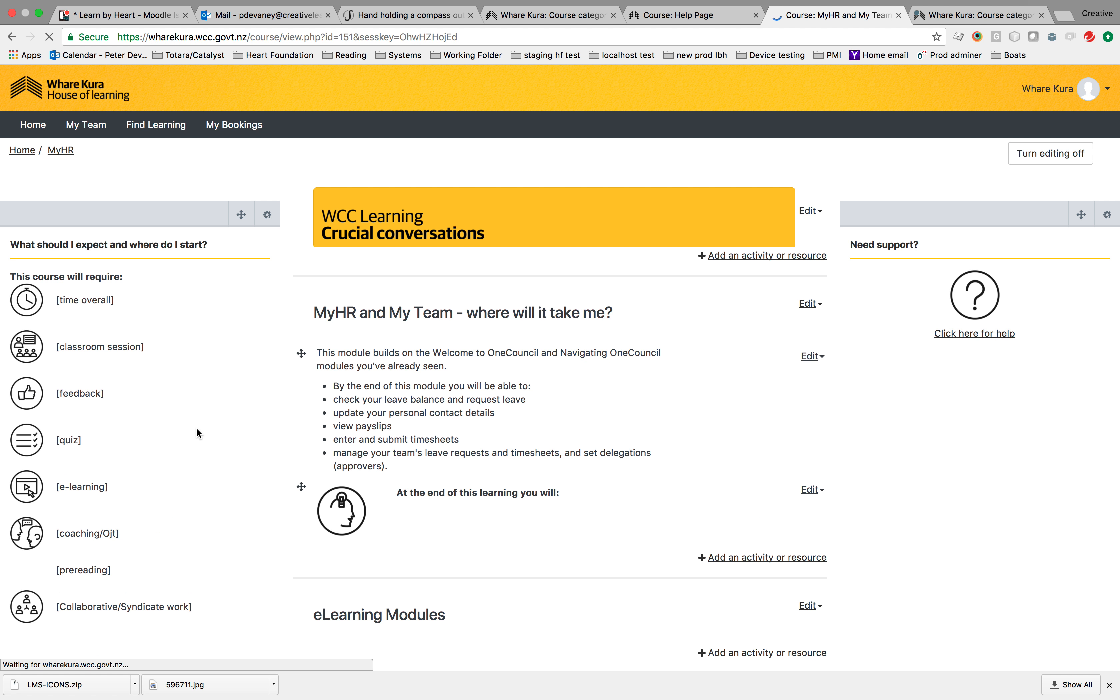
Examine the restored course page, including its blocks, banner and section contents.
scroll(197, 430, down, 2)
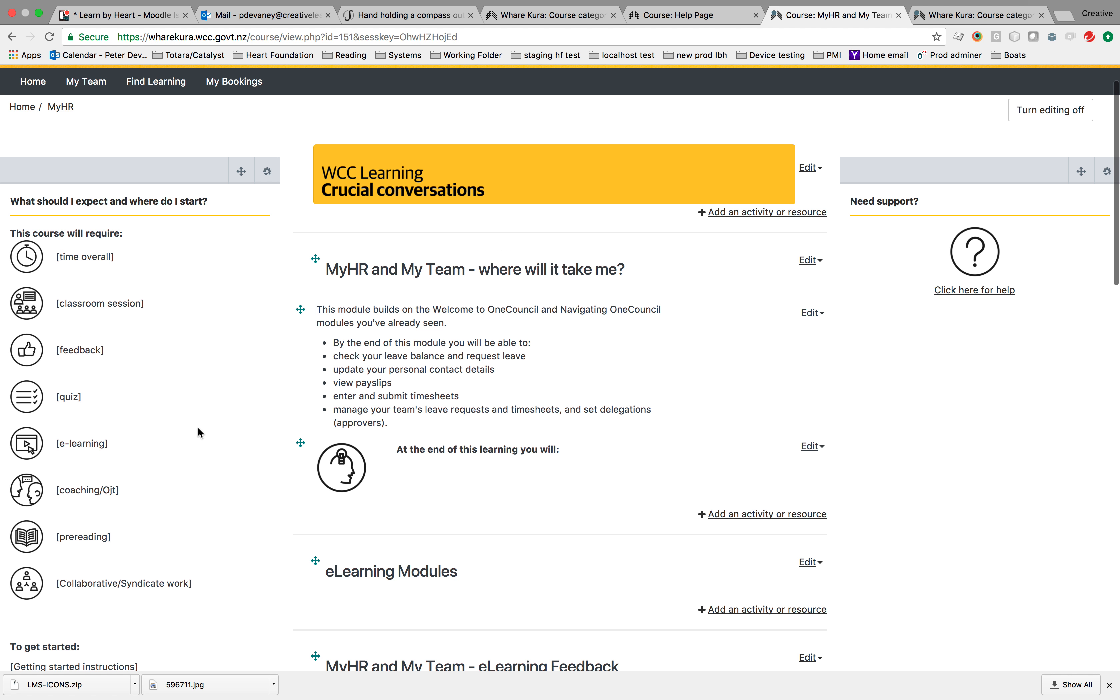
scroll(197, 427, down, 5)
scroll(119, 511, up, 6)
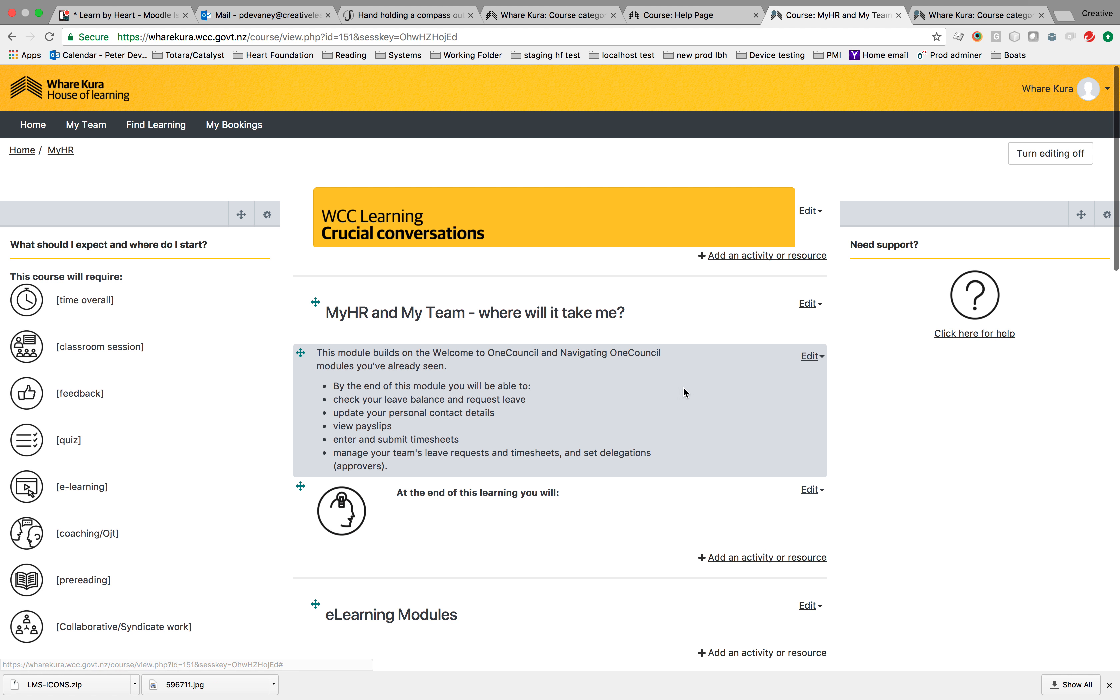
scroll(680, 385, down, 10)
scroll(679, 385, up, 3)
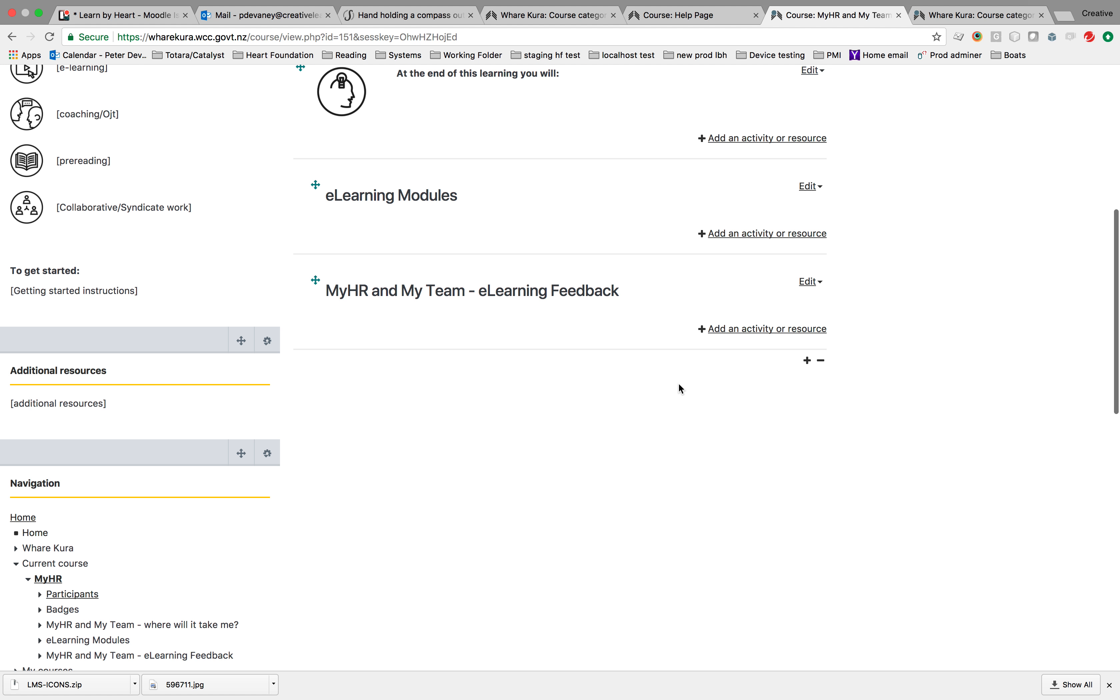
scroll(679, 385, up, 5)
scroll(681, 388, up, 3)
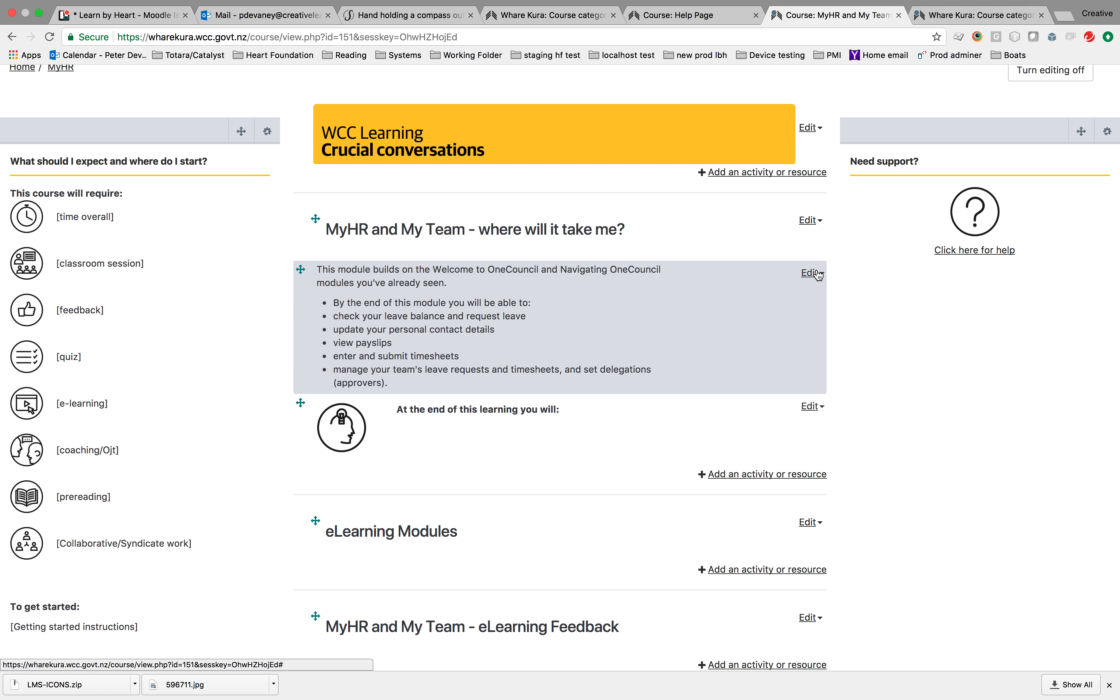
Copy all the text of the "This module builds on the Welcome to OneCouncil" label and leave its settings without saving.
click(815, 273)
click(777, 296)
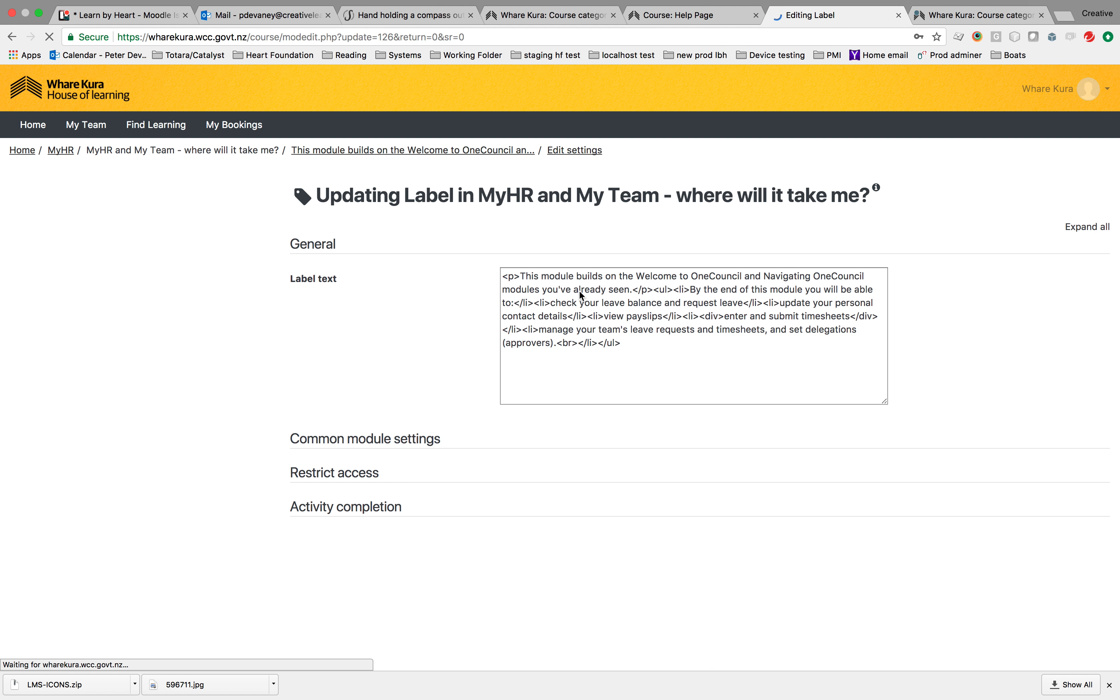
drag(505, 312, 1000, 400)
key(super+c)
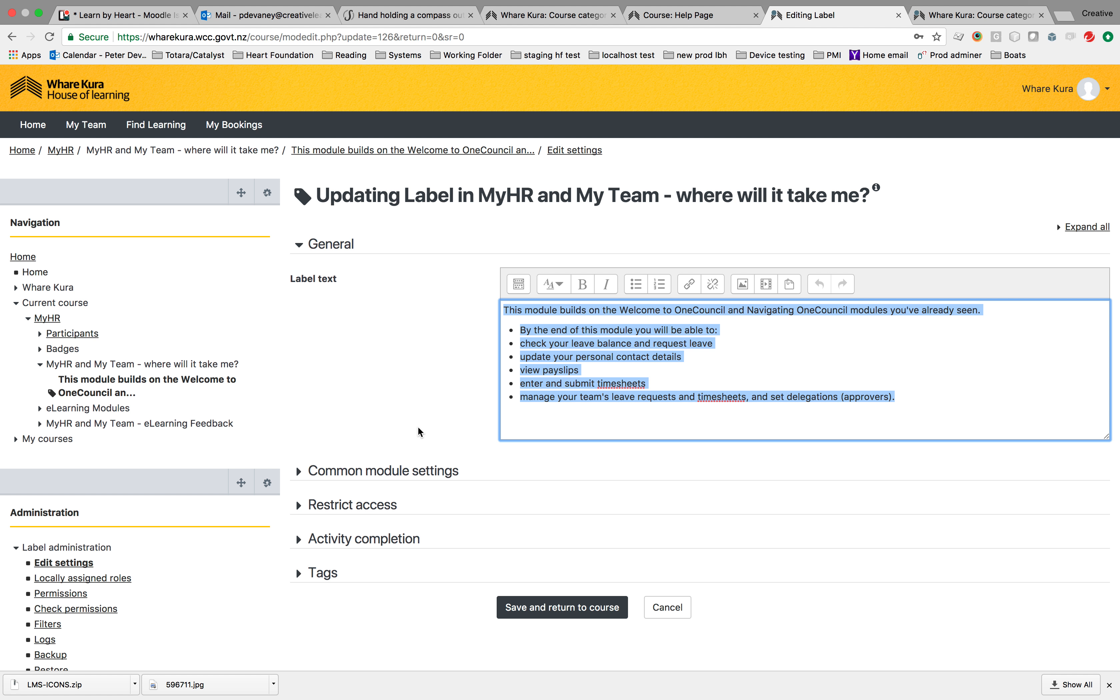
click(666, 609)
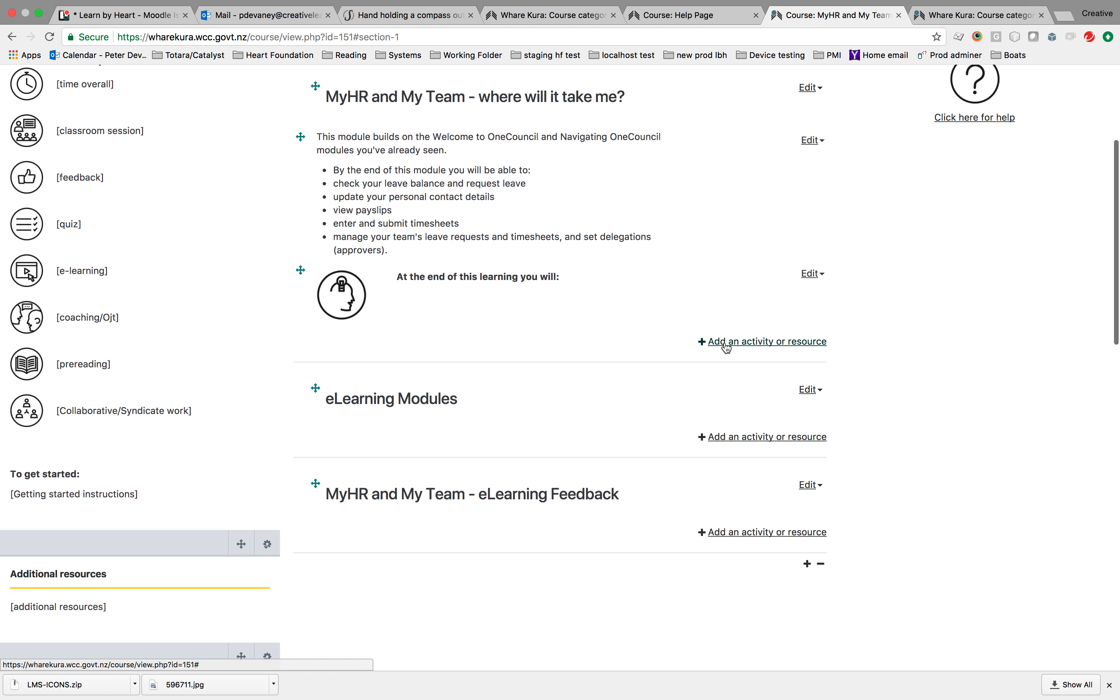
Paste the copied text on a new line below "At the end of this learning you will:" in the restored template label.
click(809, 275)
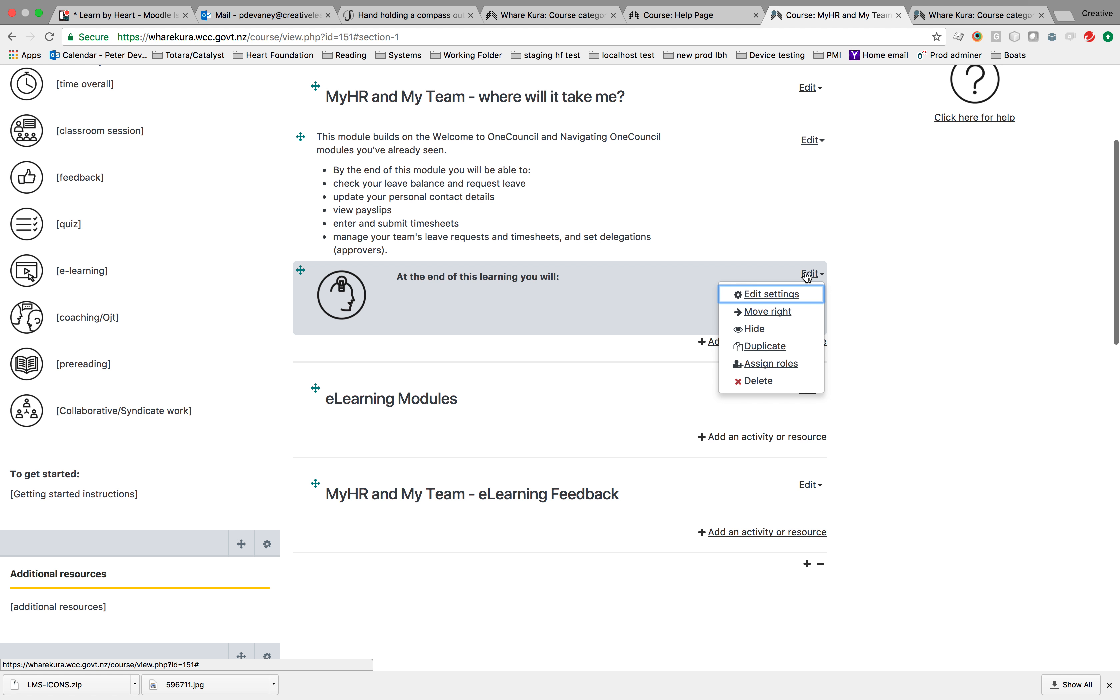
click(764, 295)
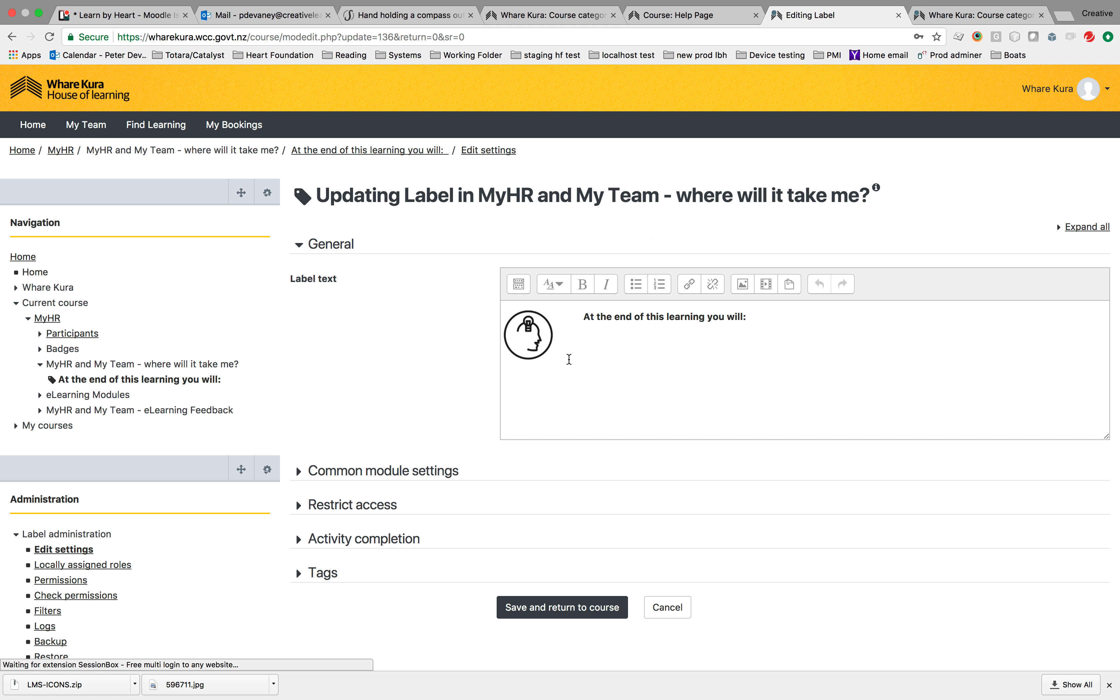
click(750, 319)
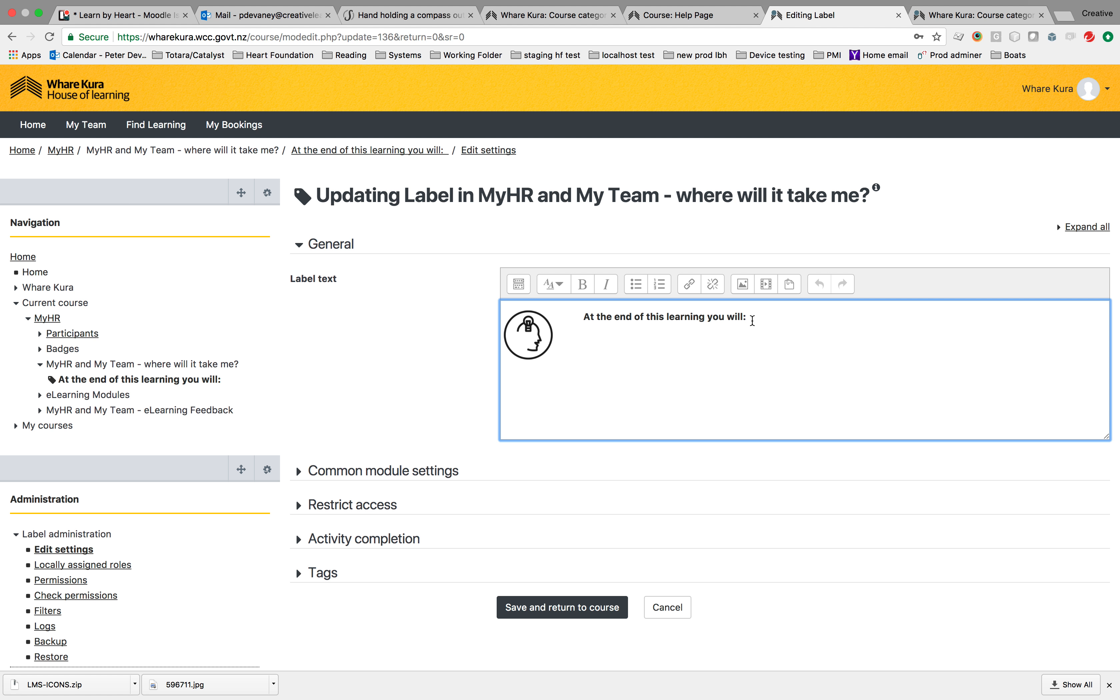
key(Return)
key(super+v)
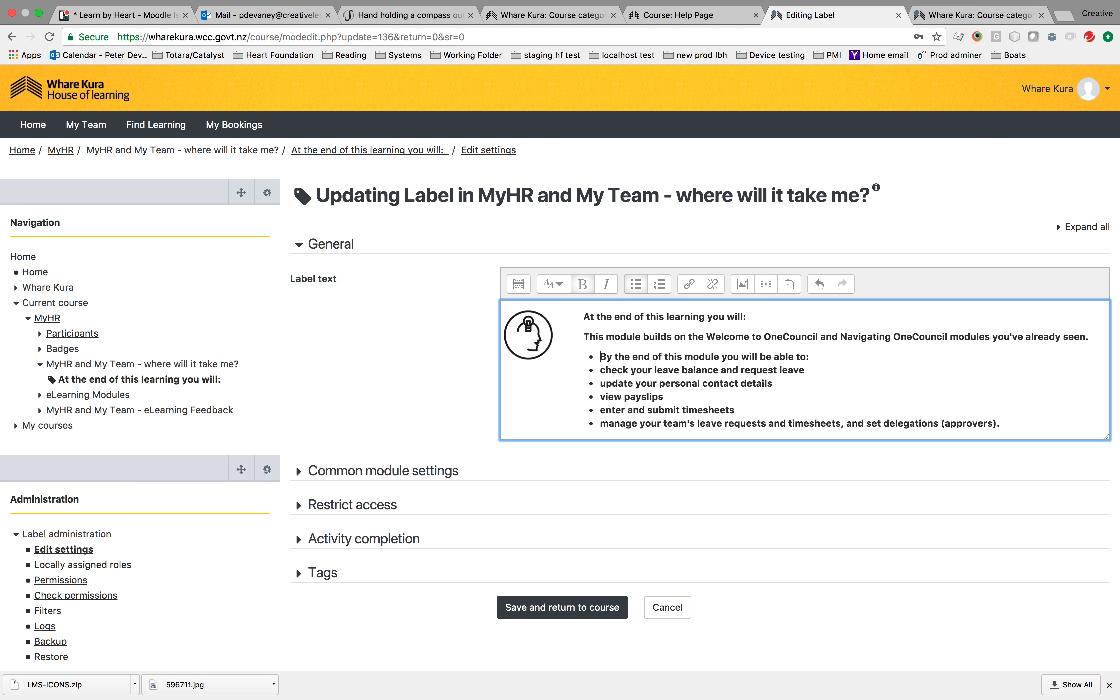
Remove the bold formatting from the pasted bullet list and save the label.
drag(601, 356, 1004, 447)
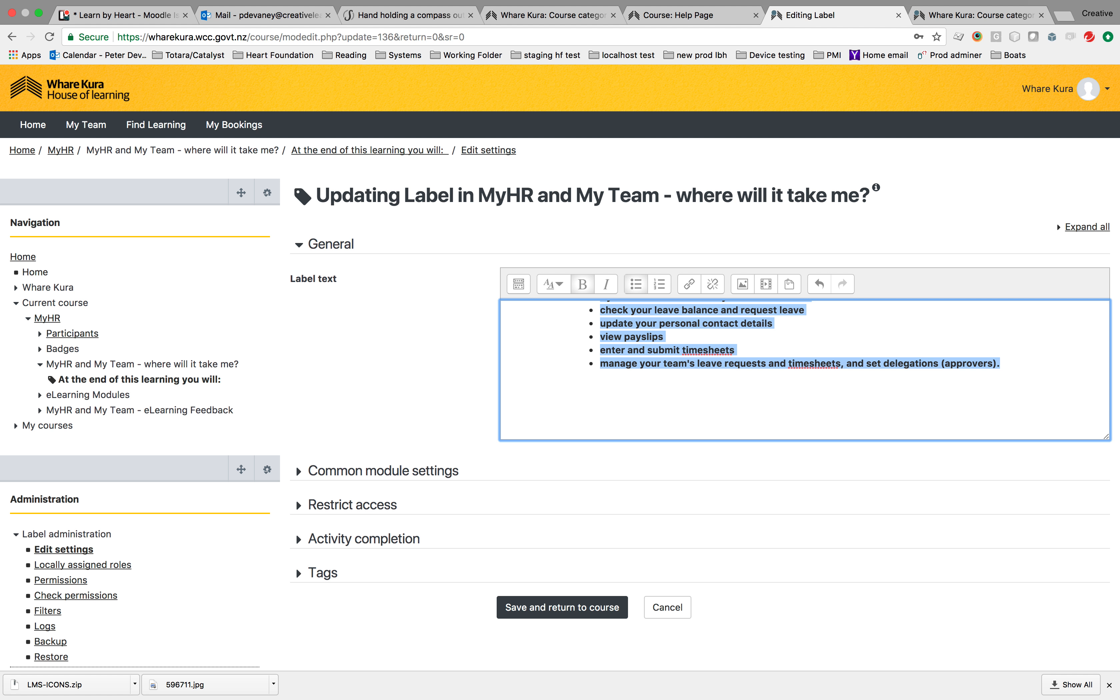
key(super+b)
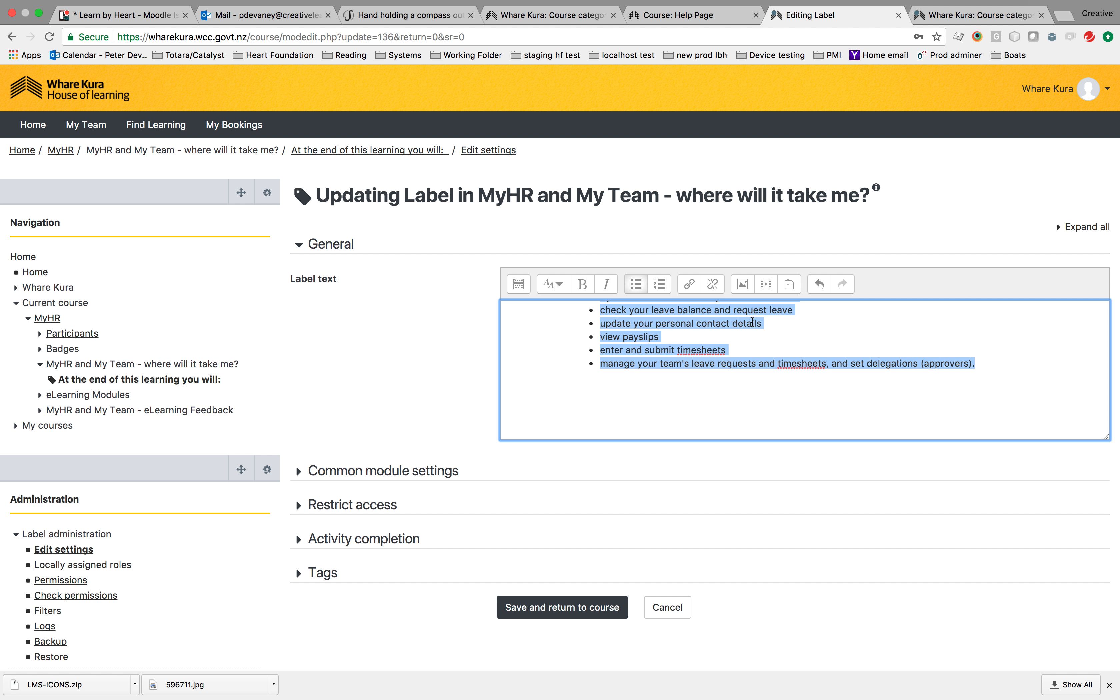
click(555, 604)
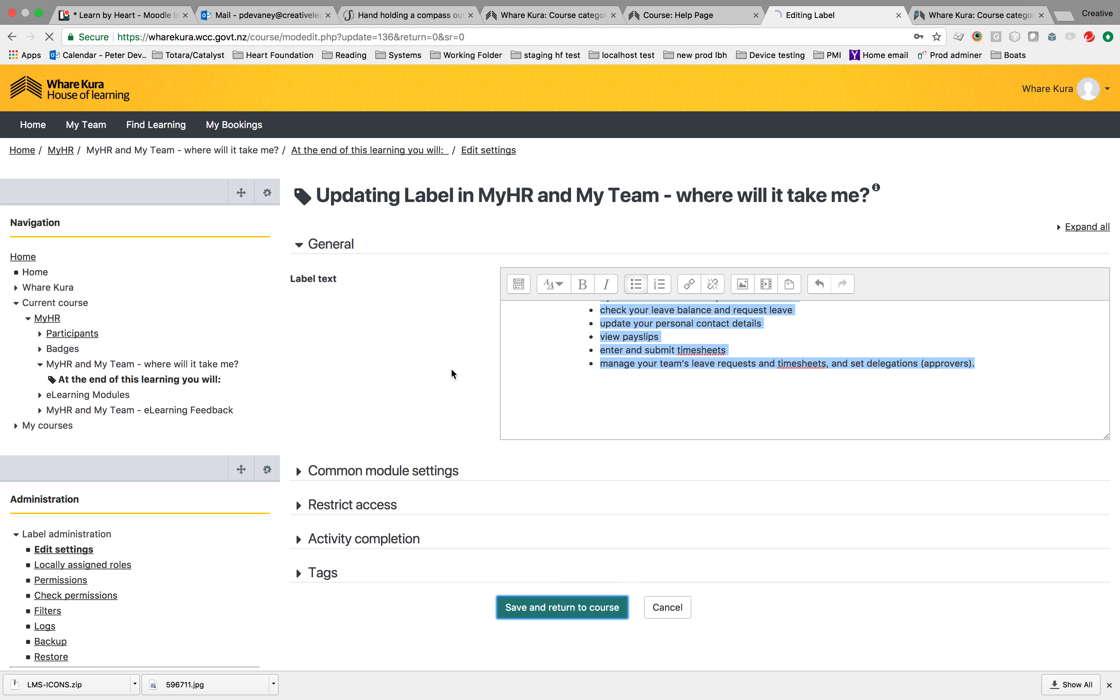
Delete the original text-only label from the "MyHR and My Team - where will it take me?" section.
scroll(454, 374, up, 3)
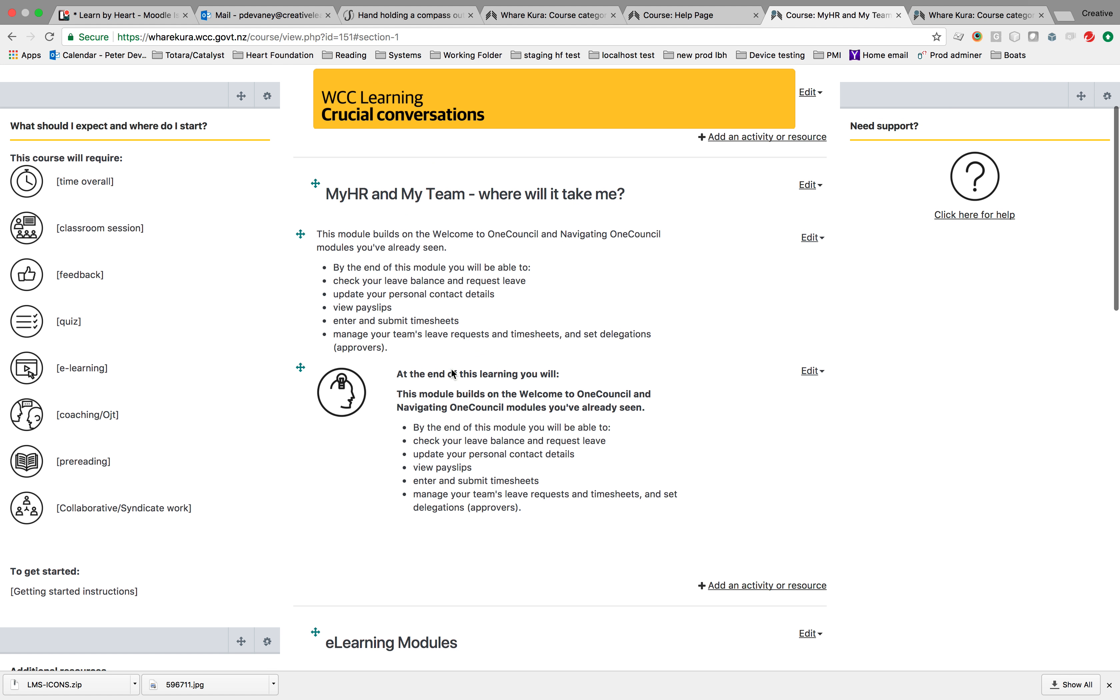
click(813, 259)
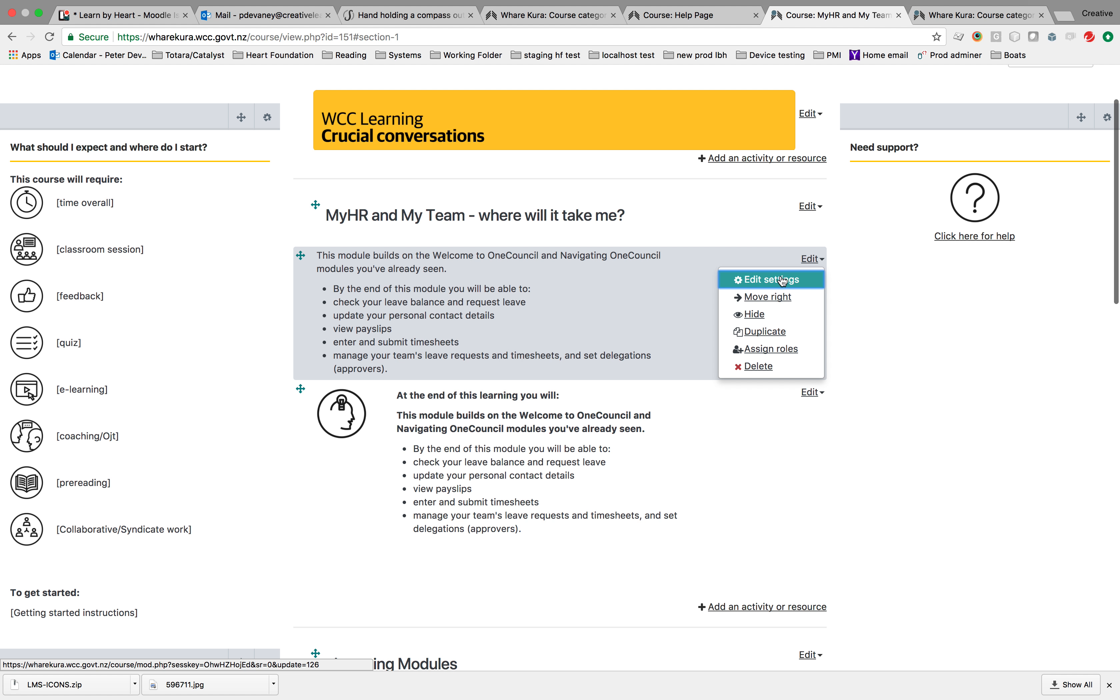
click(763, 366)
click(517, 410)
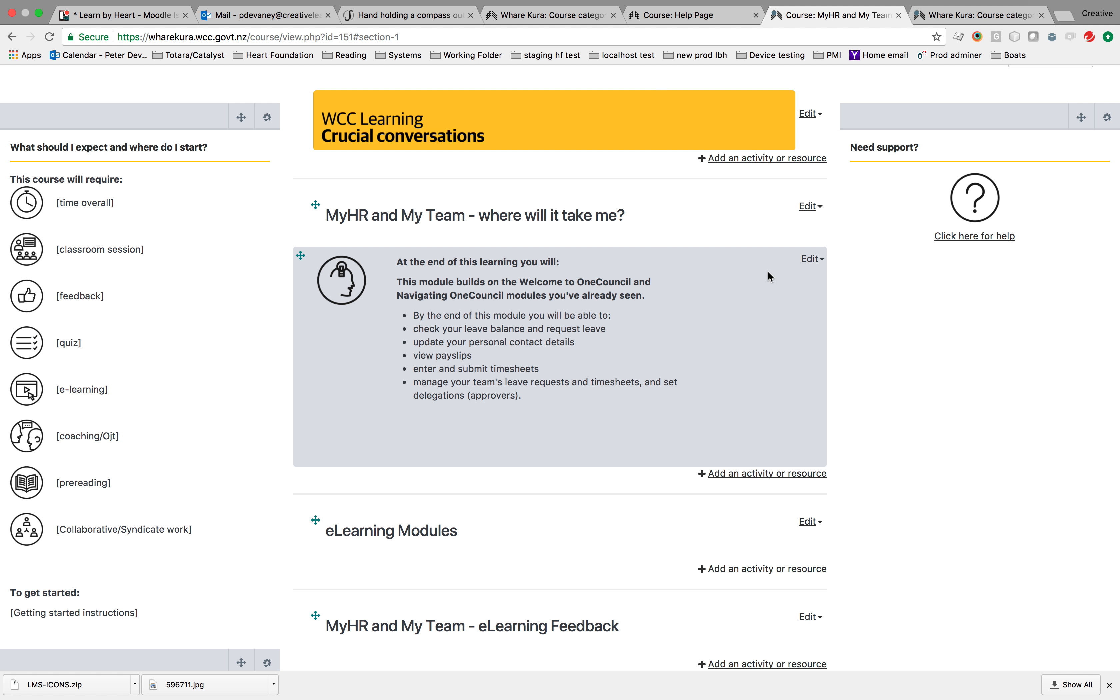
Remove the "At the end of this learning you will:" line from the icon label's text and save it.
click(809, 259)
click(759, 277)
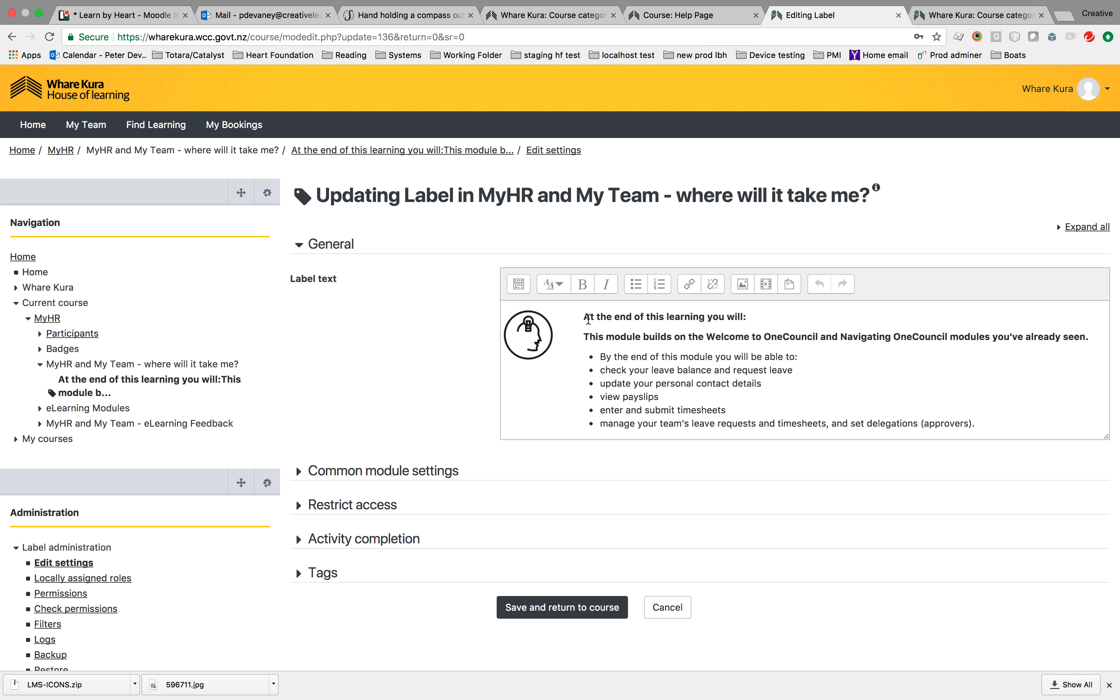
click(585, 317)
drag(585, 317, 784, 317)
key(BackSpace)
key(BackSpace)
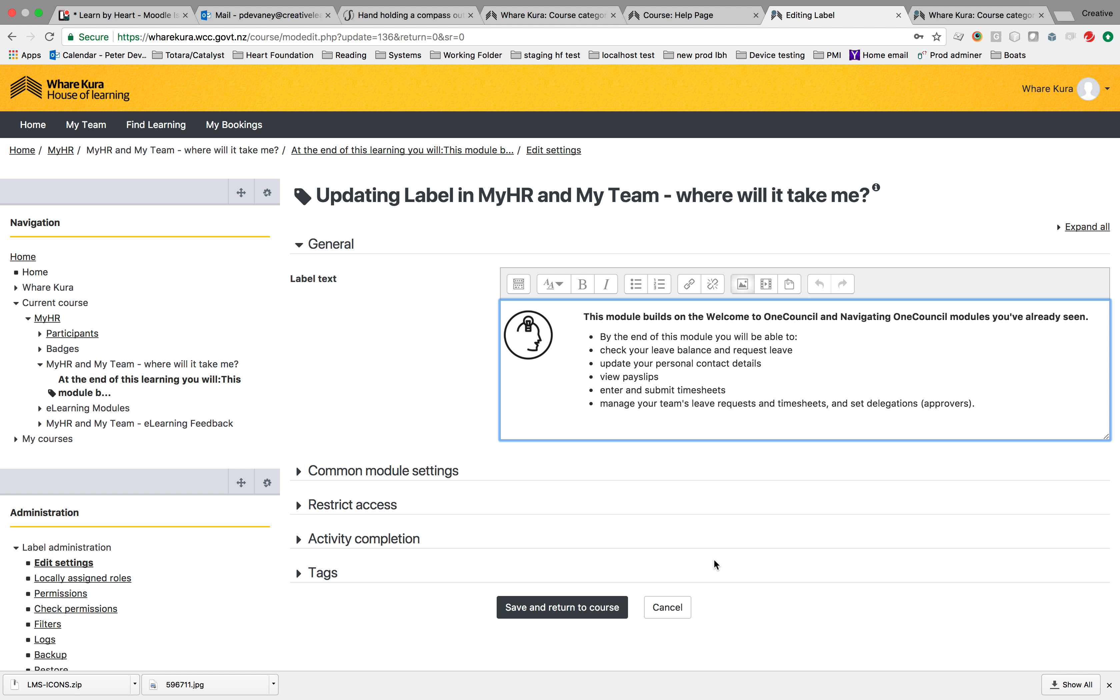
click(563, 604)
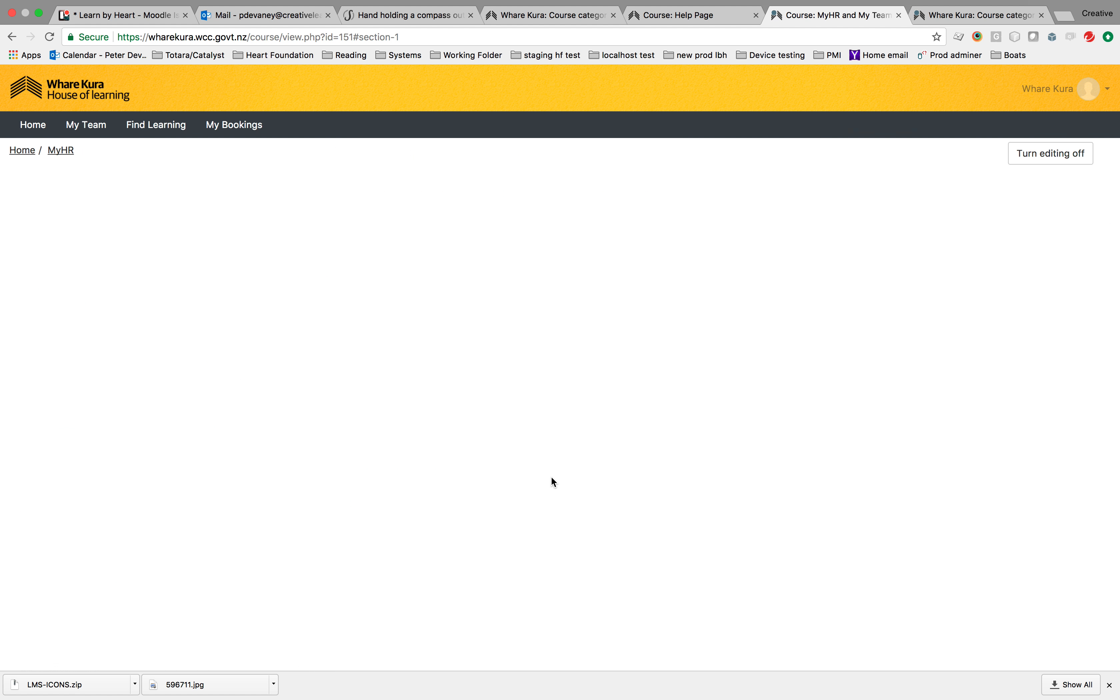
Turn editing off to preview the course page as learners see it, and turn editing back on.
scroll(494, 274, up, 2)
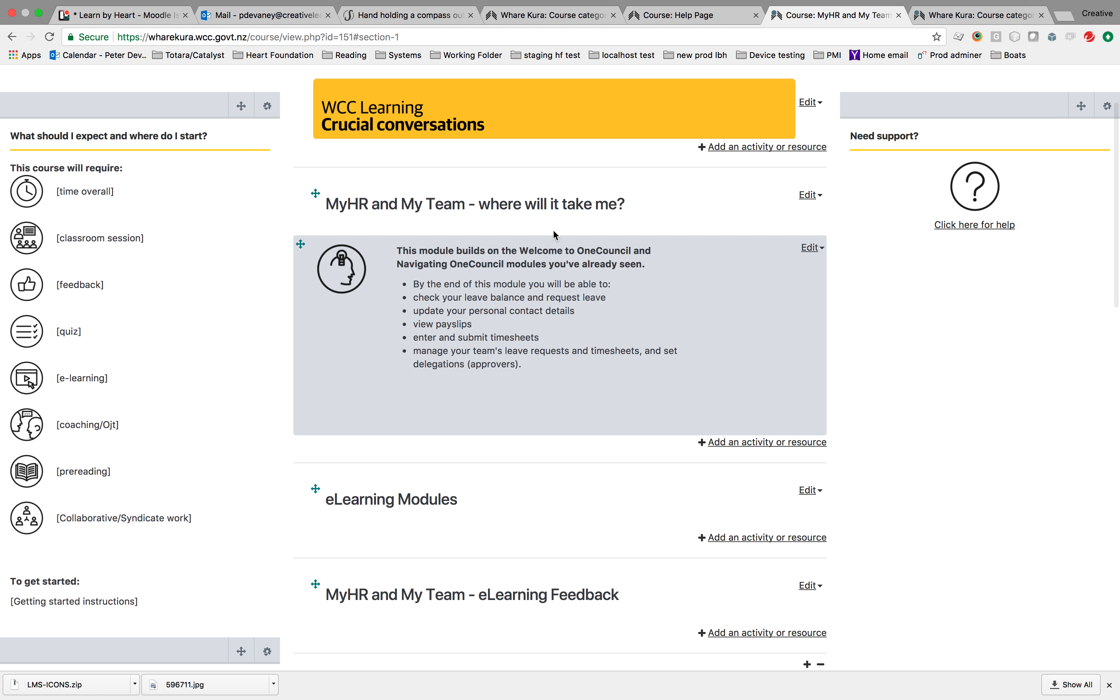
scroll(901, 85, up, 3)
click(1051, 153)
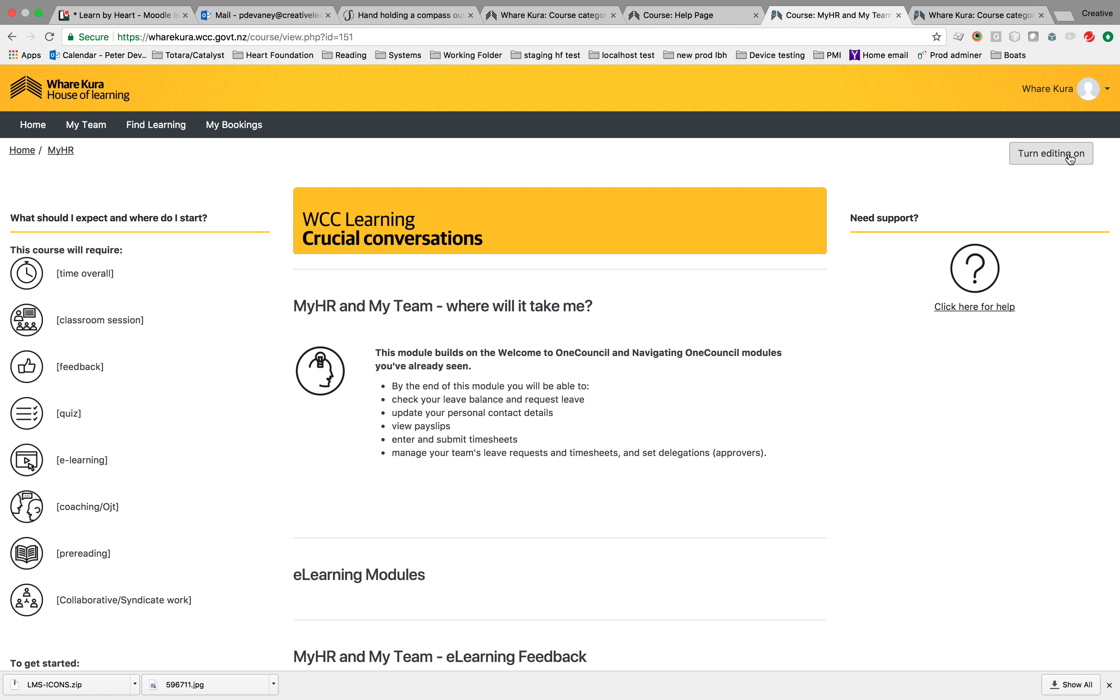
click(1051, 153)
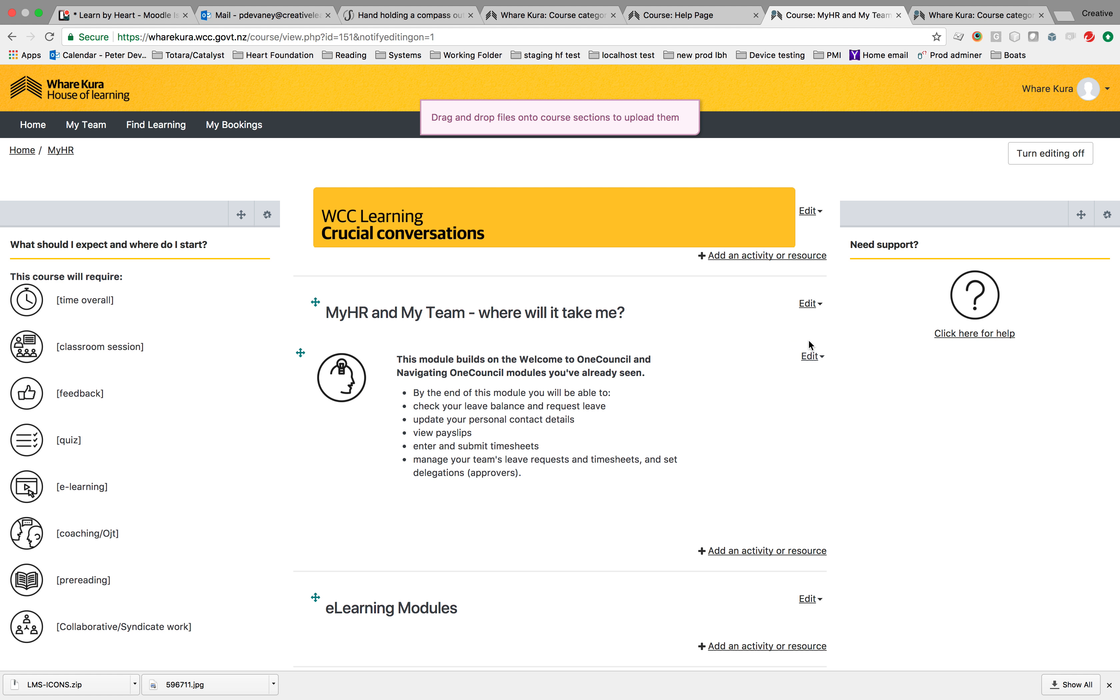
Open the icon label for editing and remove the bullet from the line "By the end of this module you will be able to:".
click(812, 357)
click(758, 382)
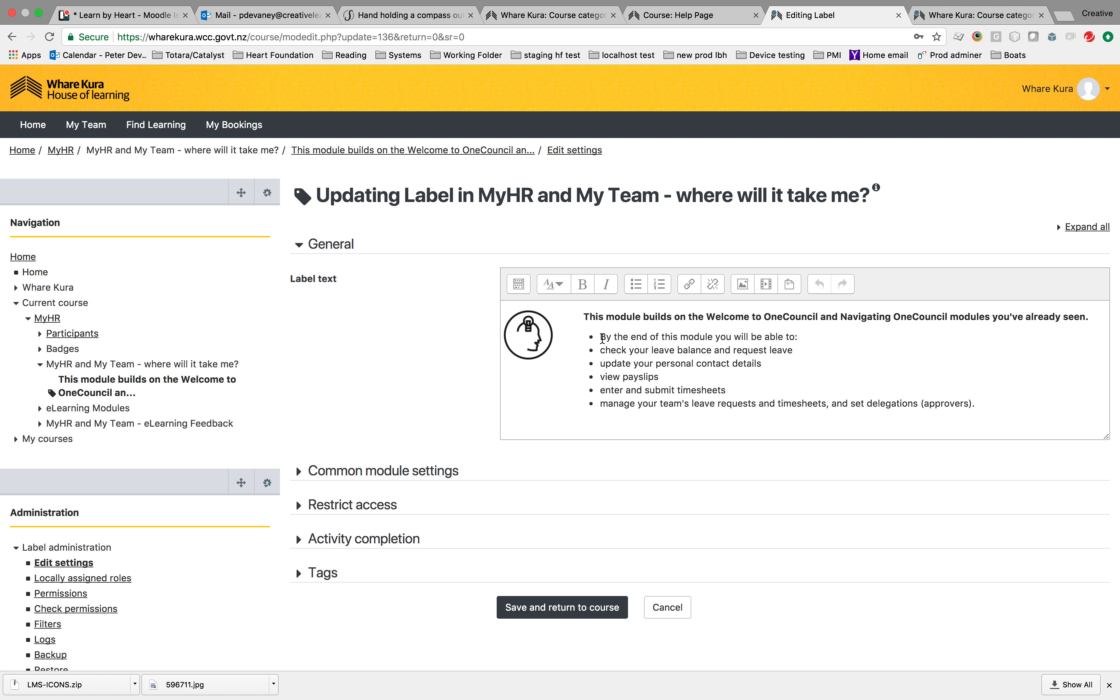
click(602, 338)
click(633, 287)
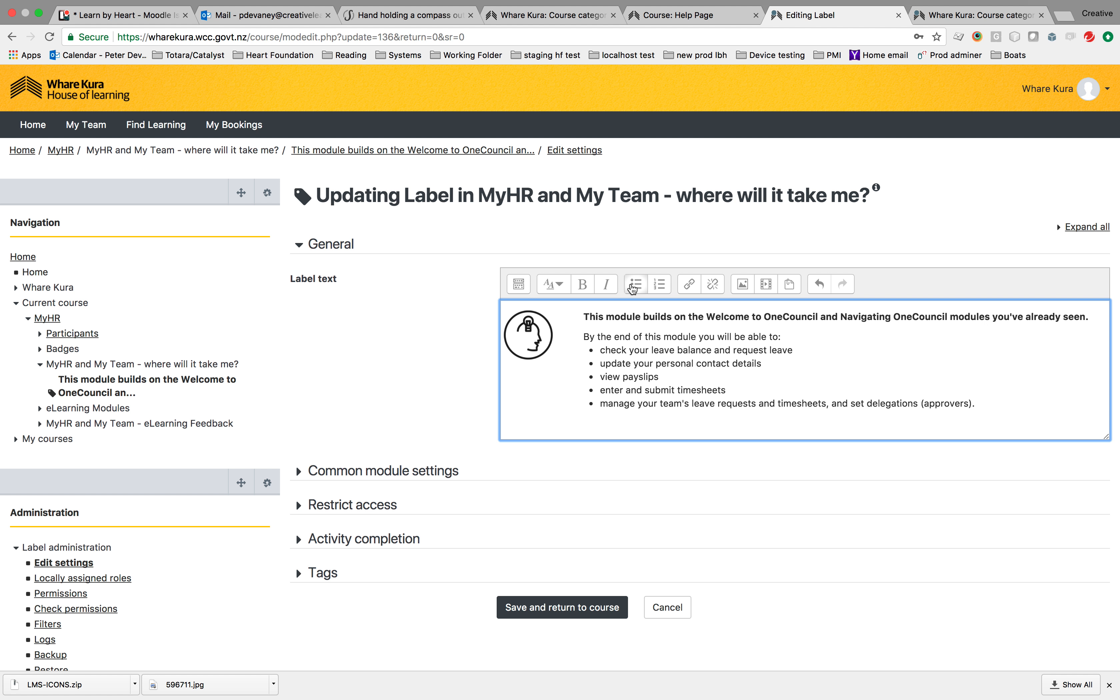
Make the whole line "By the end of this module you will be able to:" bold.
key(shift+Right)
key(shift+Right)
key(shift+Right)
key(shift+Right)
key(shift+Right)
key(shift+Right)
key(shift+Right)
key(shift+Right)
key(shift+Right)
key(shift+Right)
key(shift+Right)
key(shift+Right)
key(shift+Right)
key(shift+Right)
key(shift+Right)
key(shift+Right)
key(shift+Right)
key(shift+Right)
key(shift+Right)
key(shift+Right)
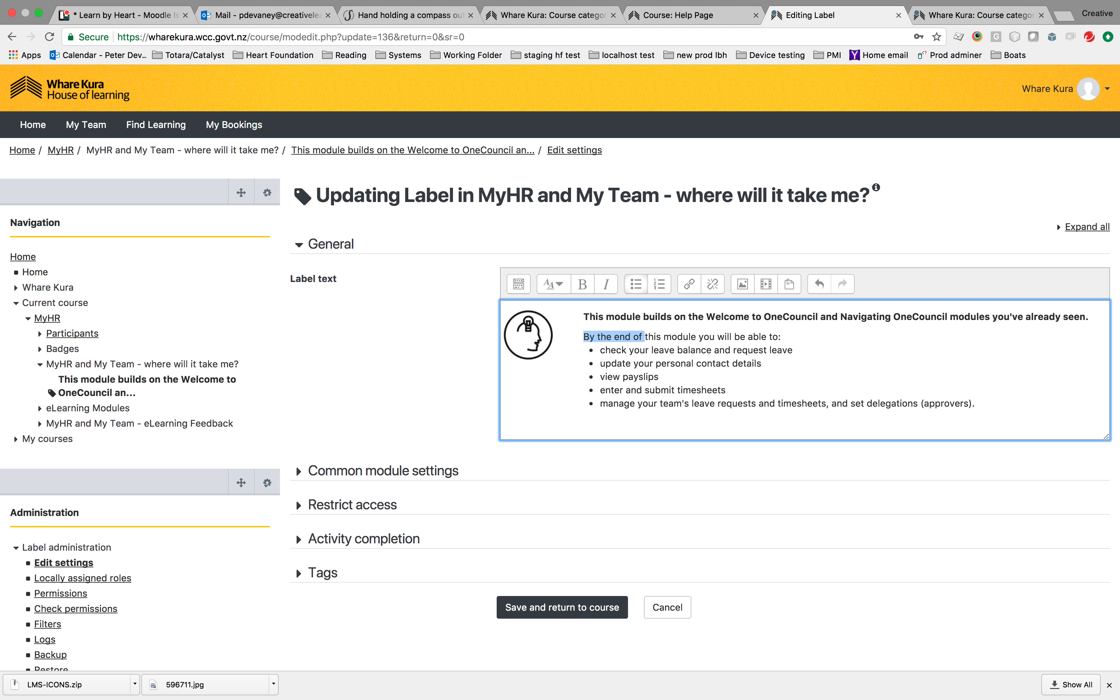
key(shift+Right)
key(shift+Right)
key(shift+Right)
key(shift+Right)
key(shift+Right)
key(shift+Right)
key(shift+Right)
key(shift+Right)
key(shift+Right)
key(shift+Right)
key(shift+Right)
key(shift+Right)
key(shift+Right)
key(shift+Right)
key(shift+Right)
key(shift+Right)
key(shift+Right)
key(shift+Right)
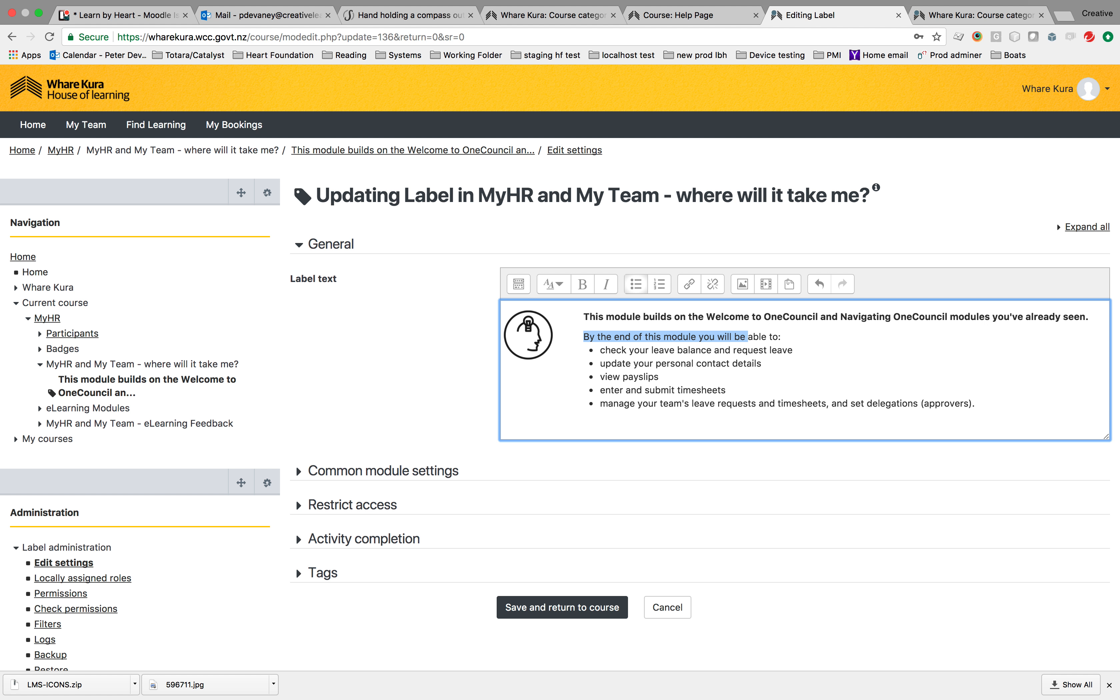
key(super+b)
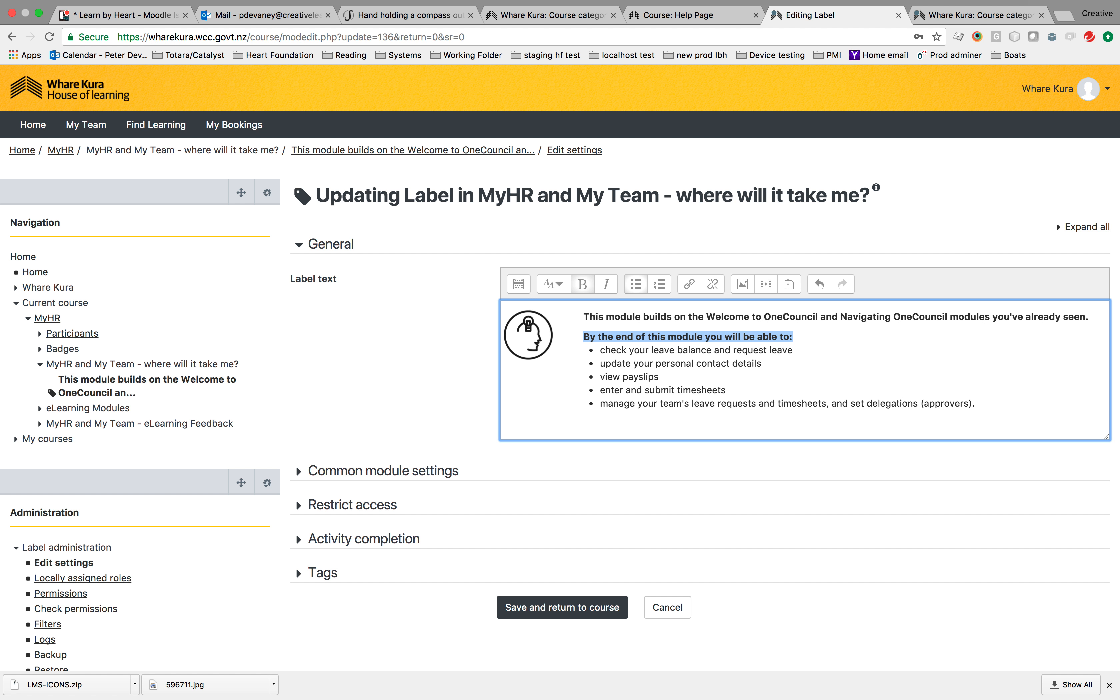
Add a line break between the bold line and the bullet list, and save the label.
click(794, 337)
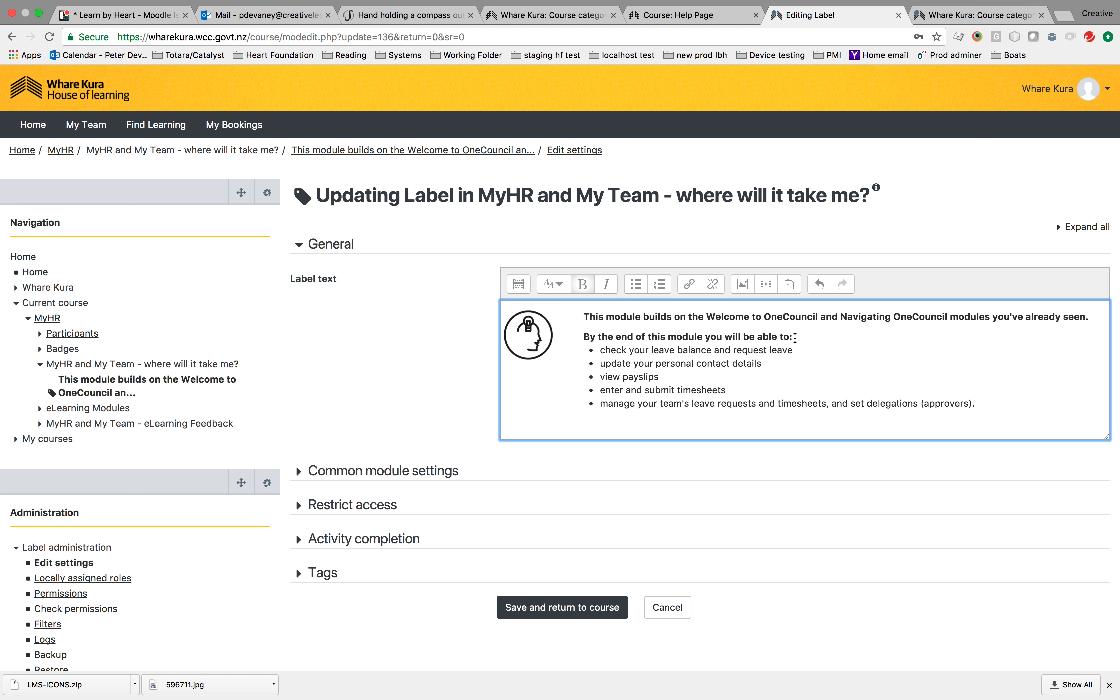
key(Return)
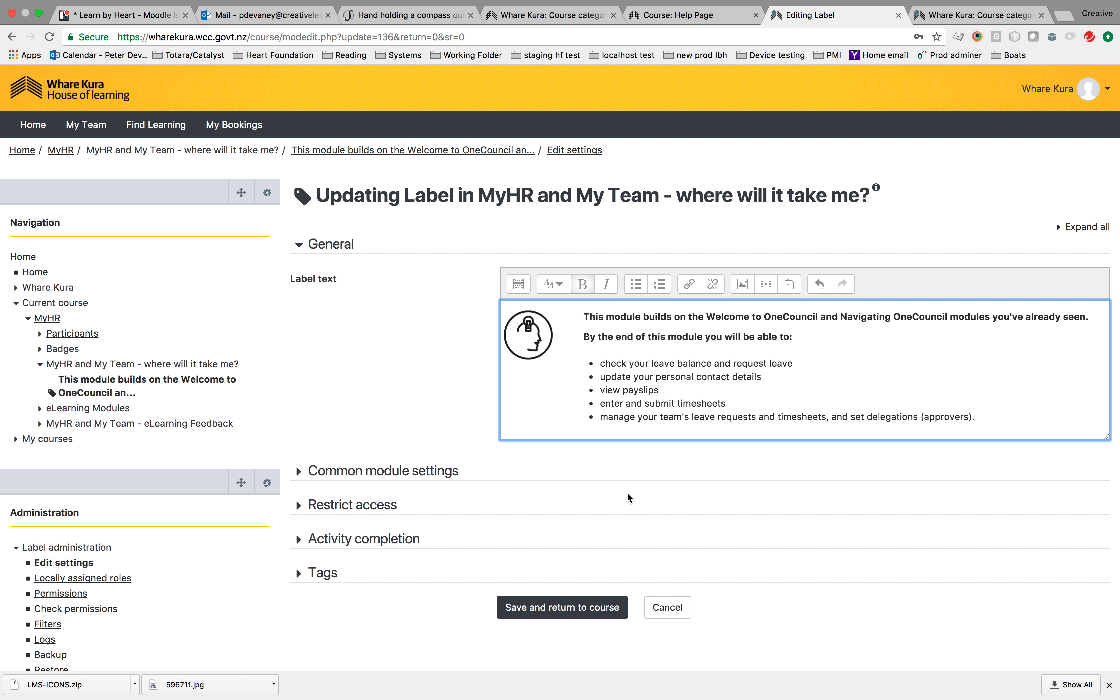
click(555, 607)
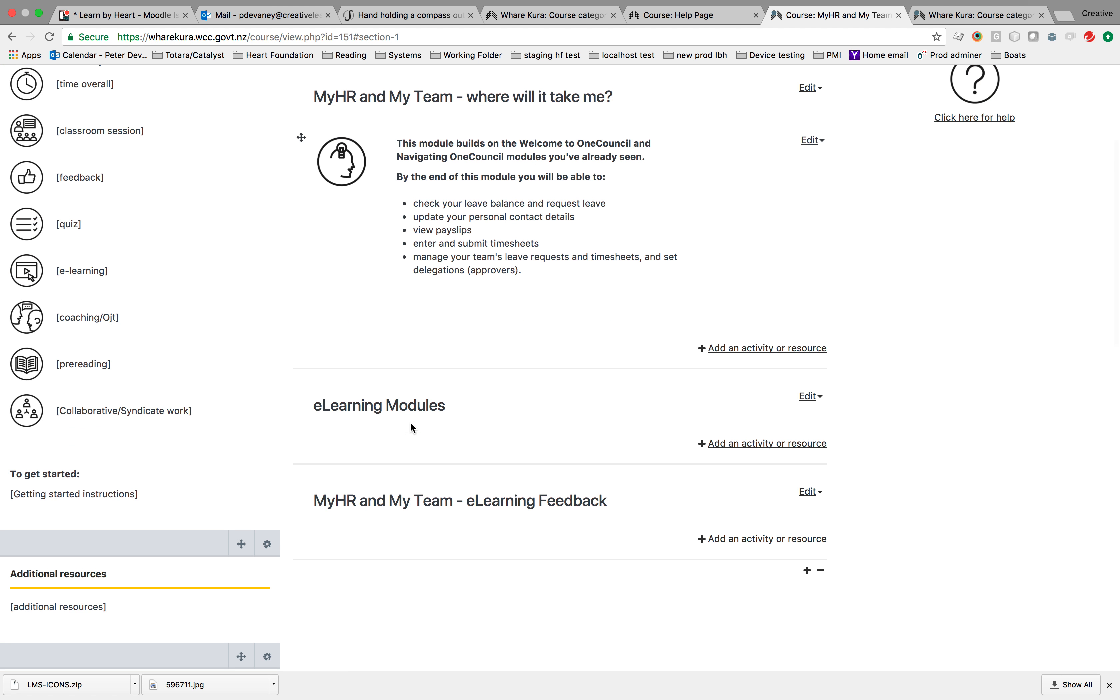
Preview the full course page with editing off, including the side blocks, and turn editing back on.
scroll(437, 305, up, 5)
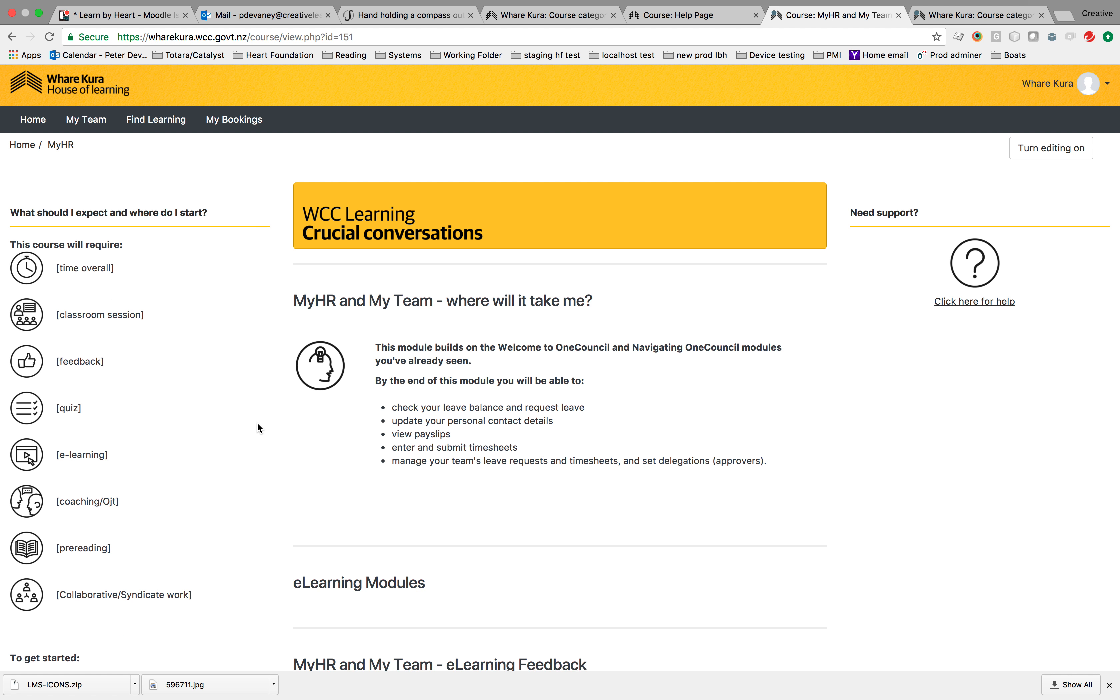
scroll(257, 422, down, 3)
scroll(258, 422, up, 3)
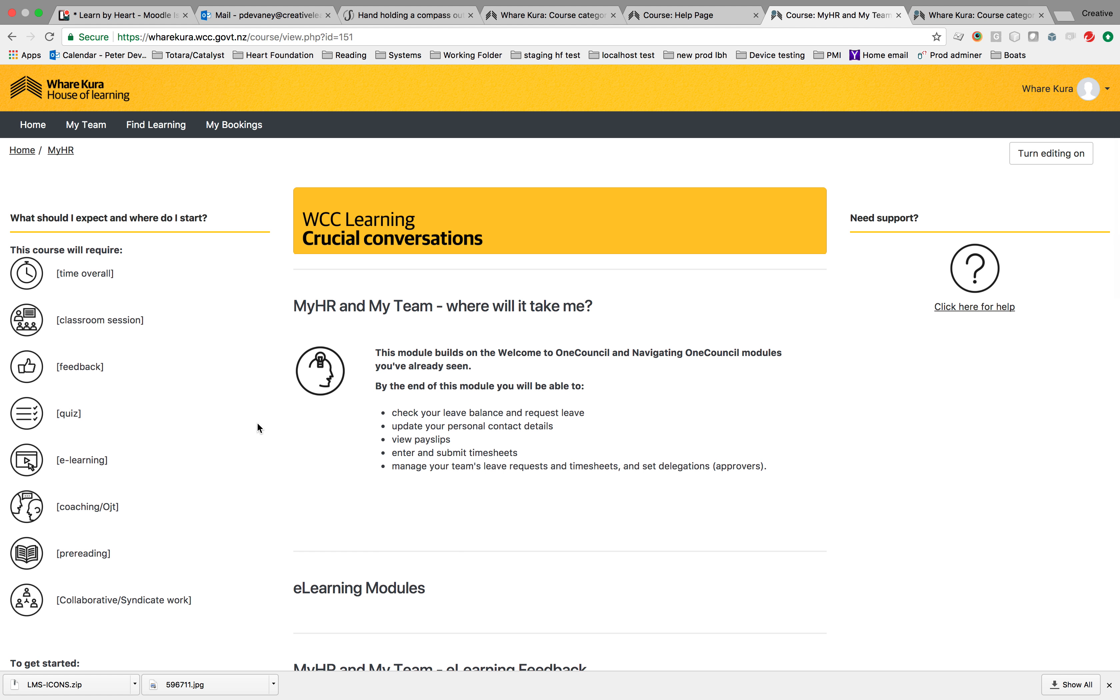
scroll(201, 483, down, 3)
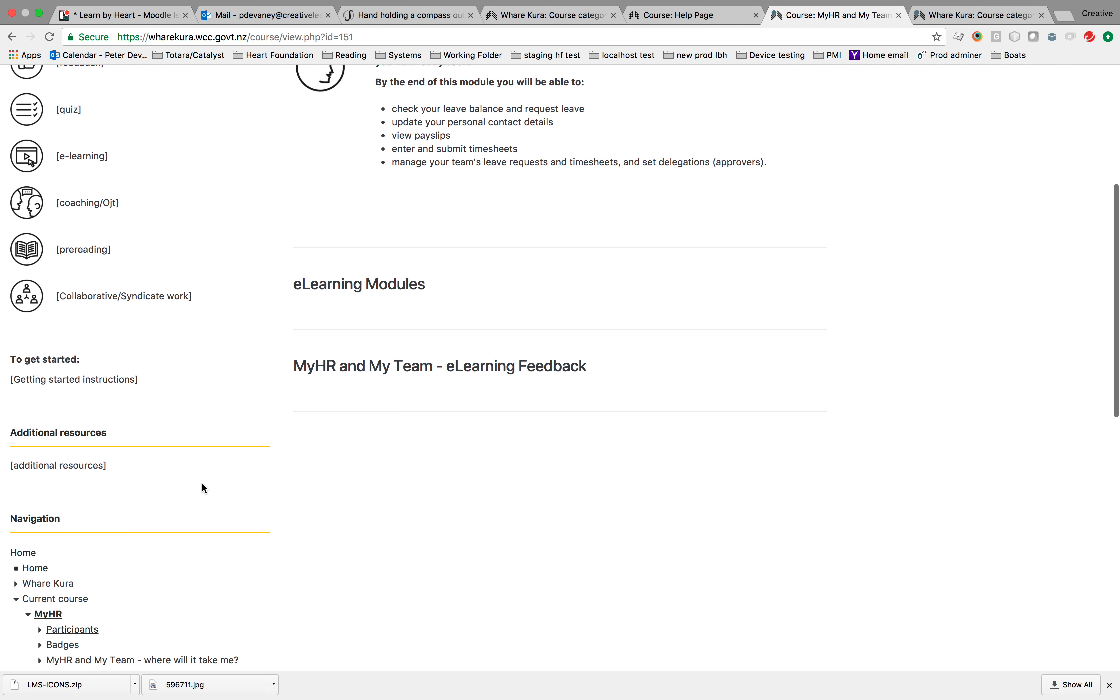
scroll(201, 482, up, 3)
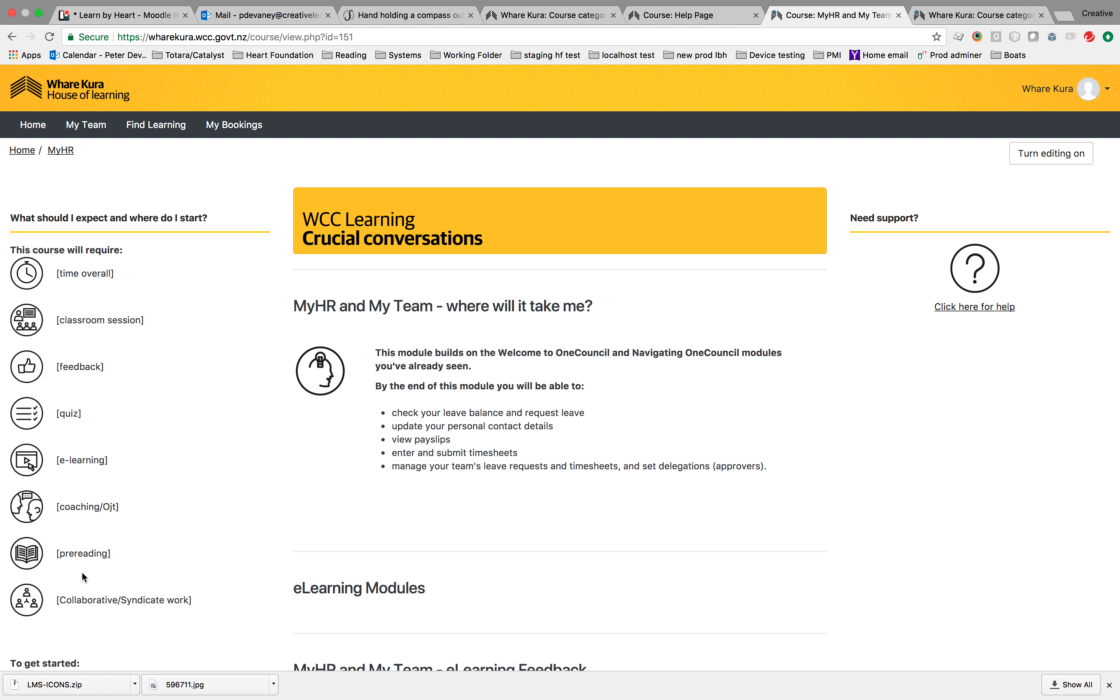
click(1051, 153)
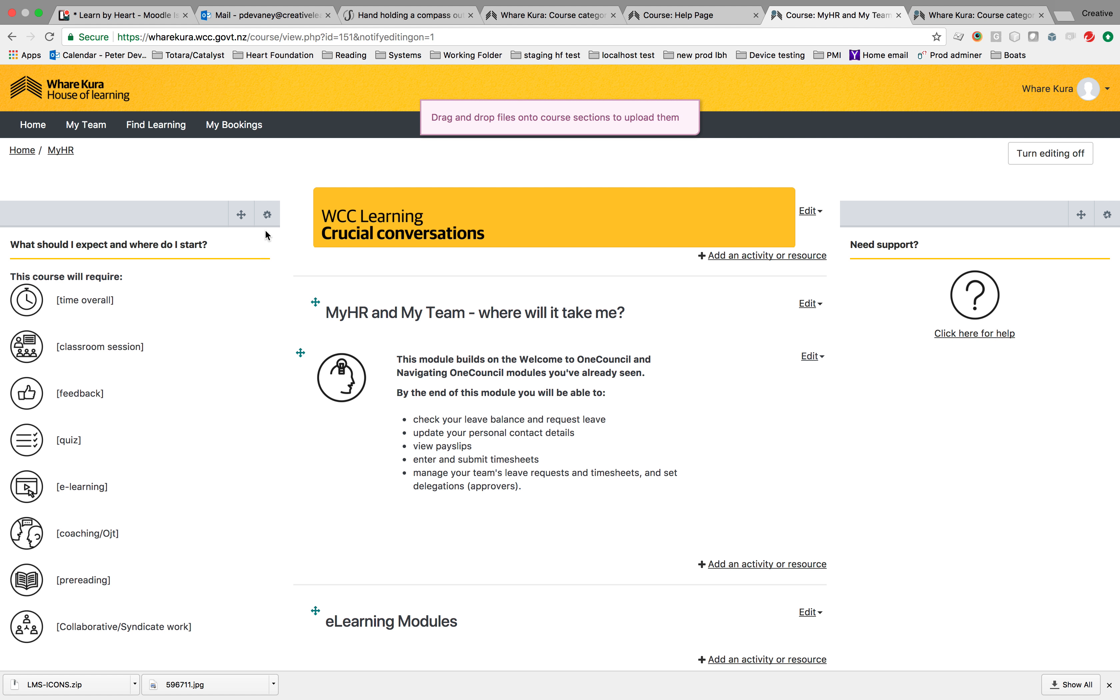
Open the configuration of the "What should I expect and where do I start?" block and expand the content editor's formatting tools.
click(268, 214)
click(212, 251)
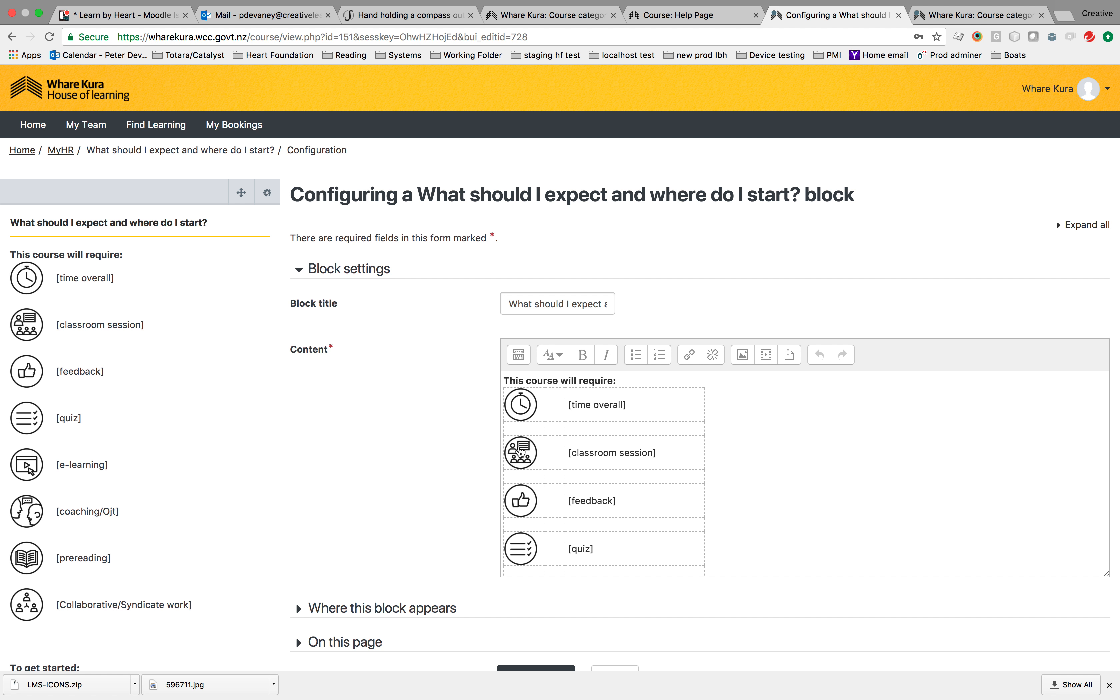
scroll(511, 431, down, 5)
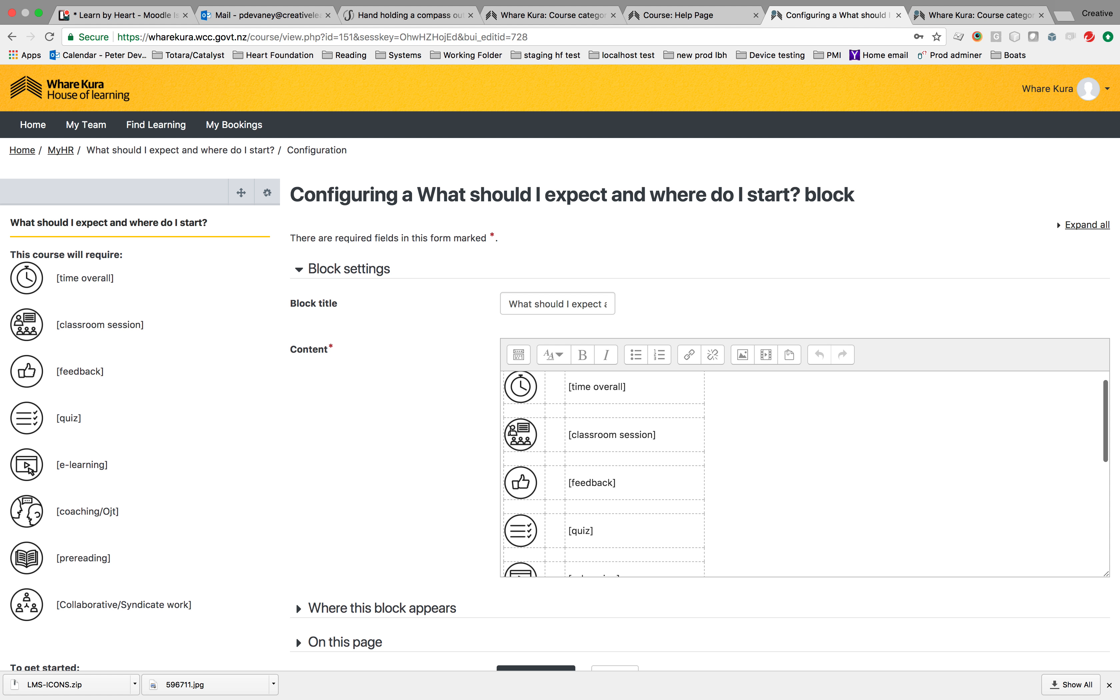
scroll(511, 435, down, 3)
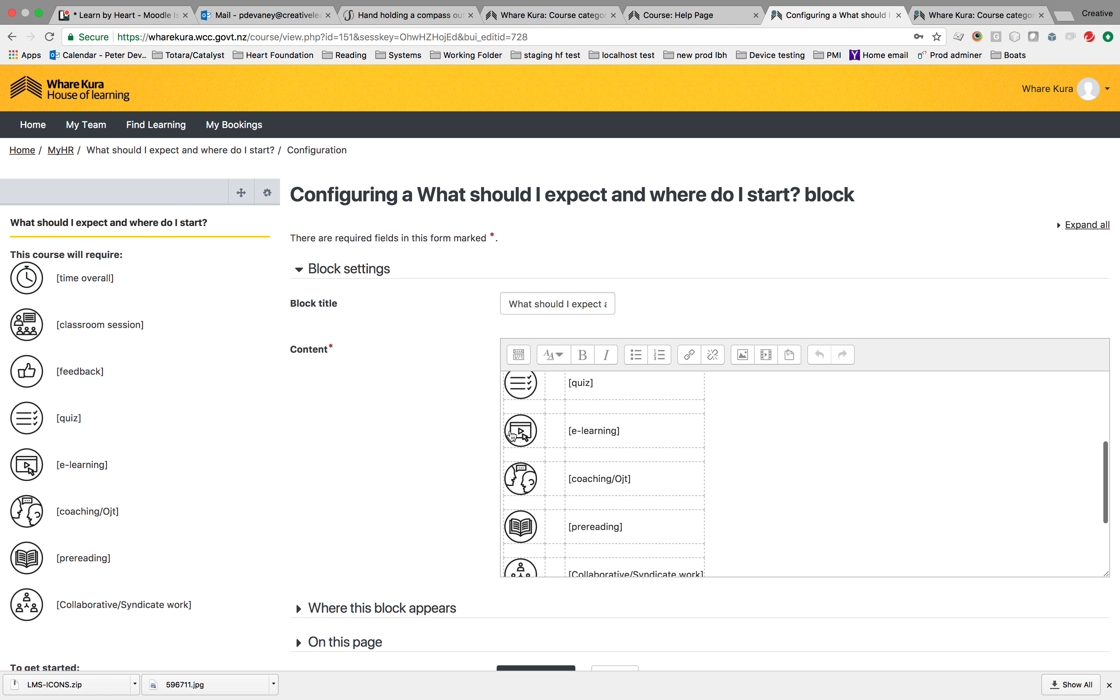
click(519, 354)
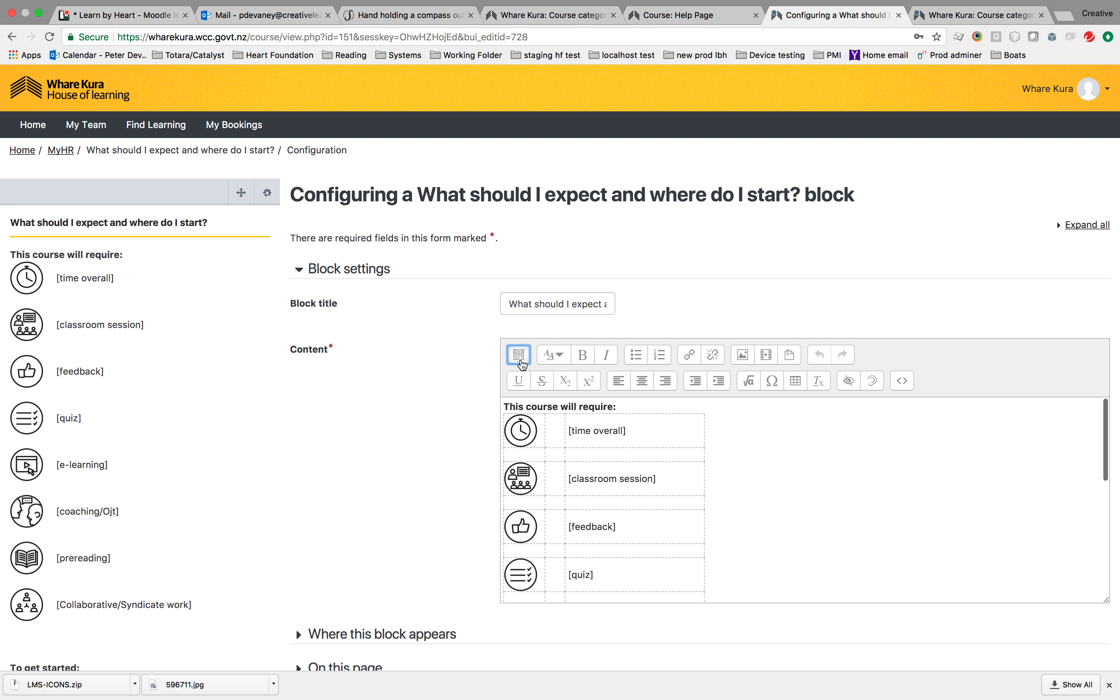
scroll(550, 487, down, 4)
scroll(549, 487, up, 2)
scroll(550, 487, up, 1)
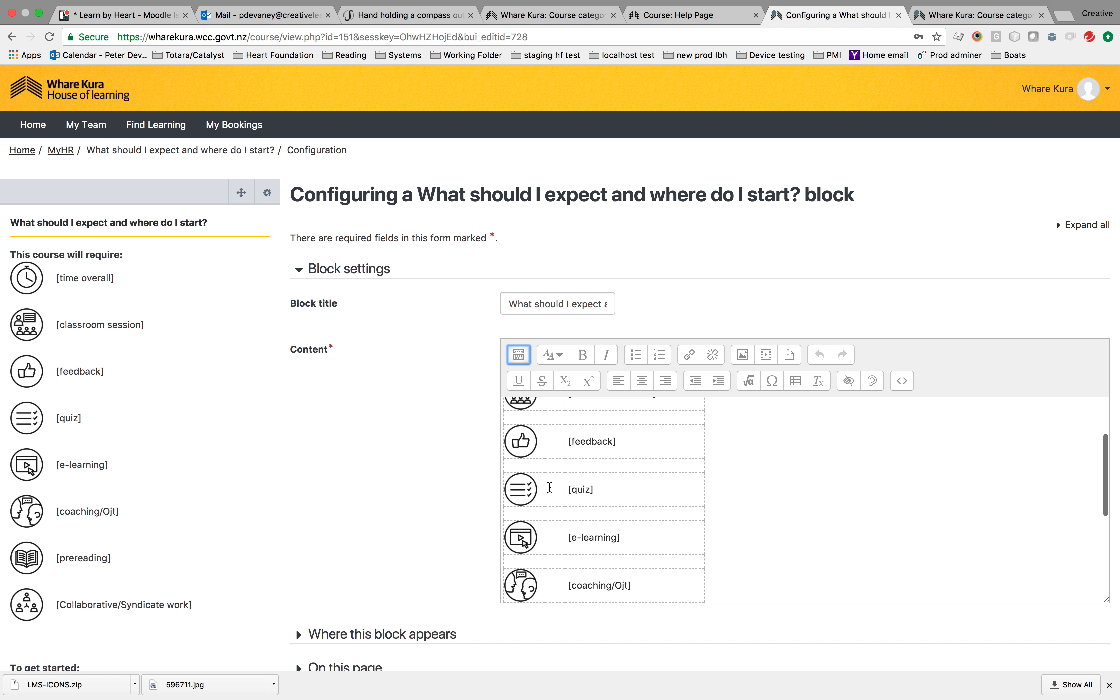
Delete the empty row below [feedback] and the [quiz] row from the block's content table.
click(506, 464)
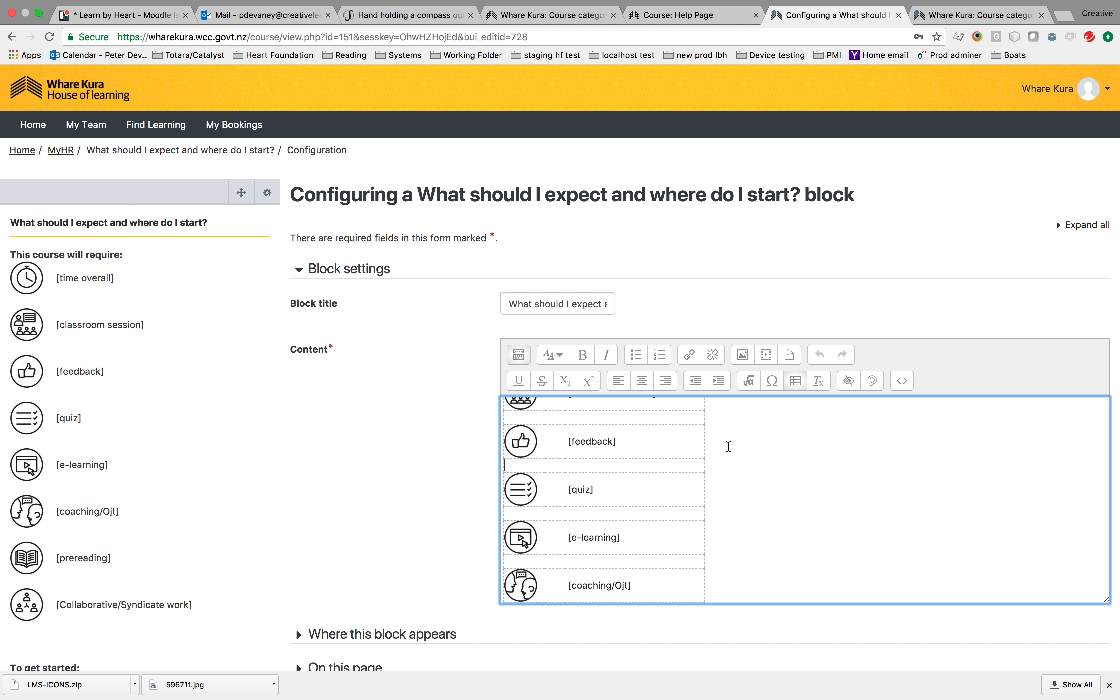
click(796, 381)
click(799, 401)
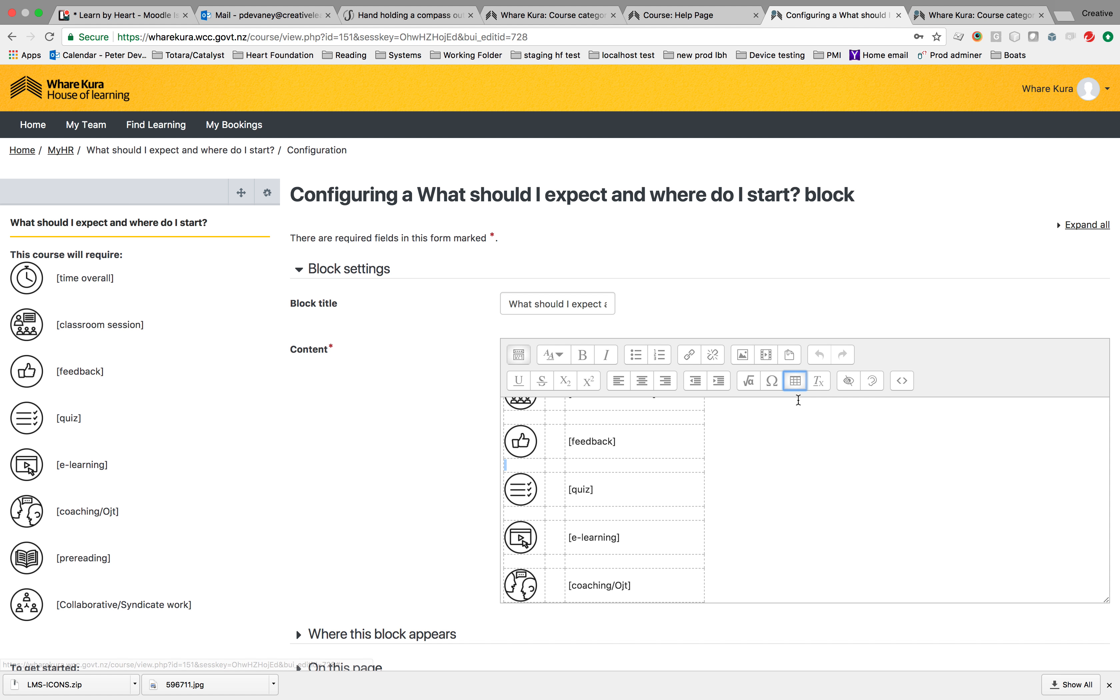
click(796, 381)
click(816, 494)
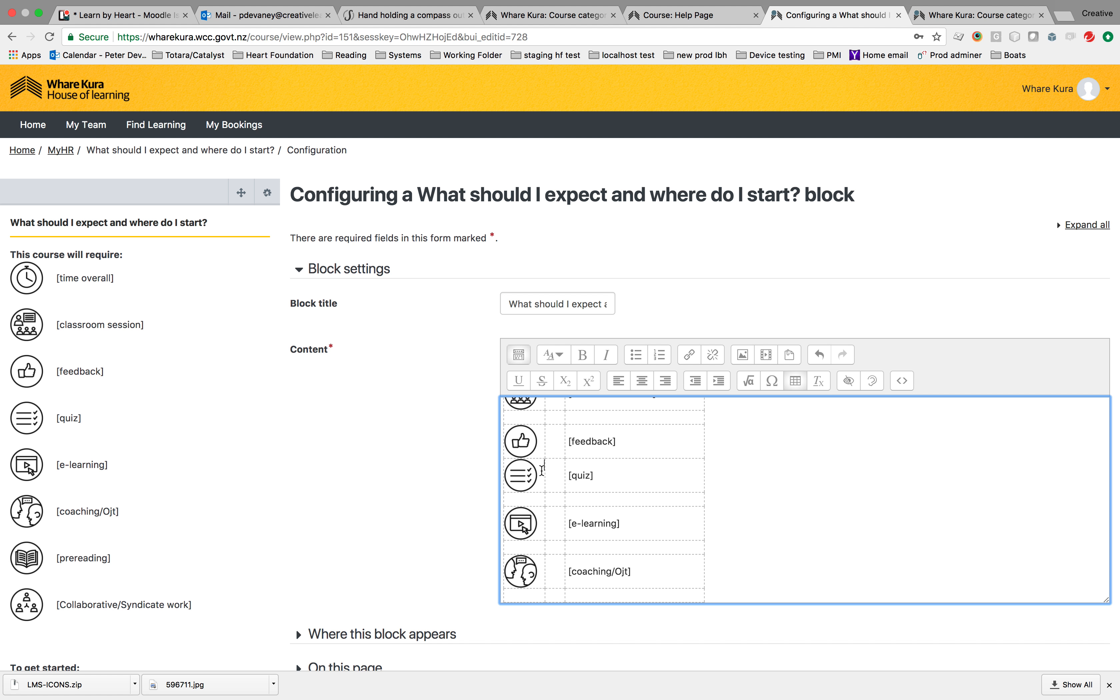
click(796, 381)
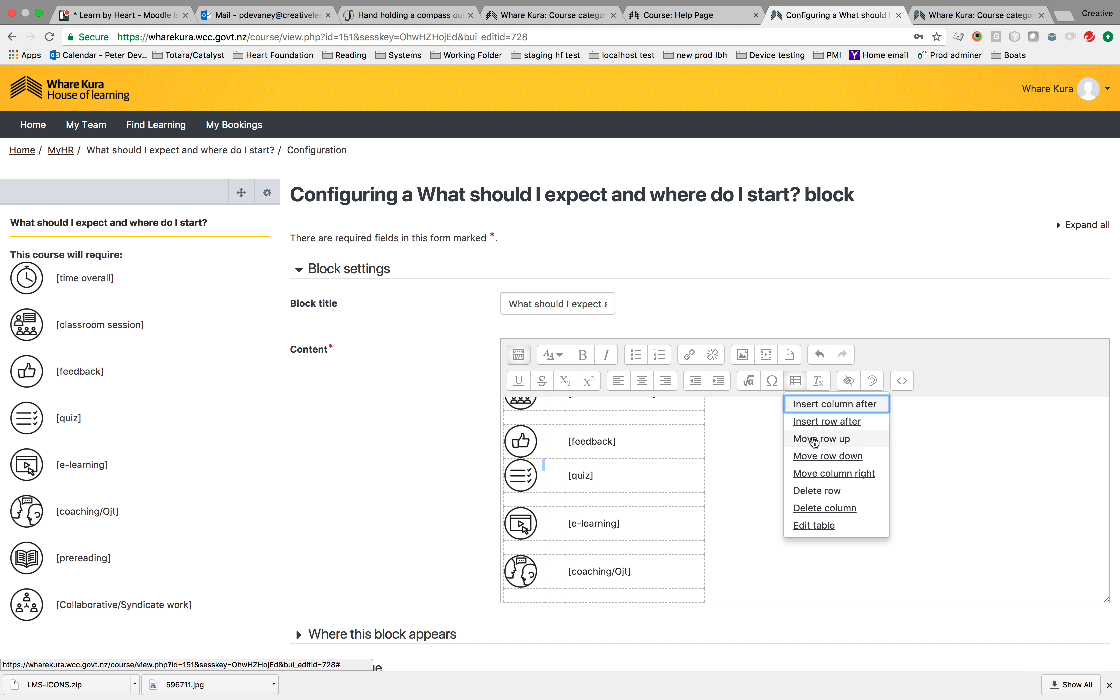
click(817, 493)
Delete the [e-learning] row, the empty row below [time overall] and one surplus empty row above [coaching/Ojt].
click(528, 497)
click(796, 387)
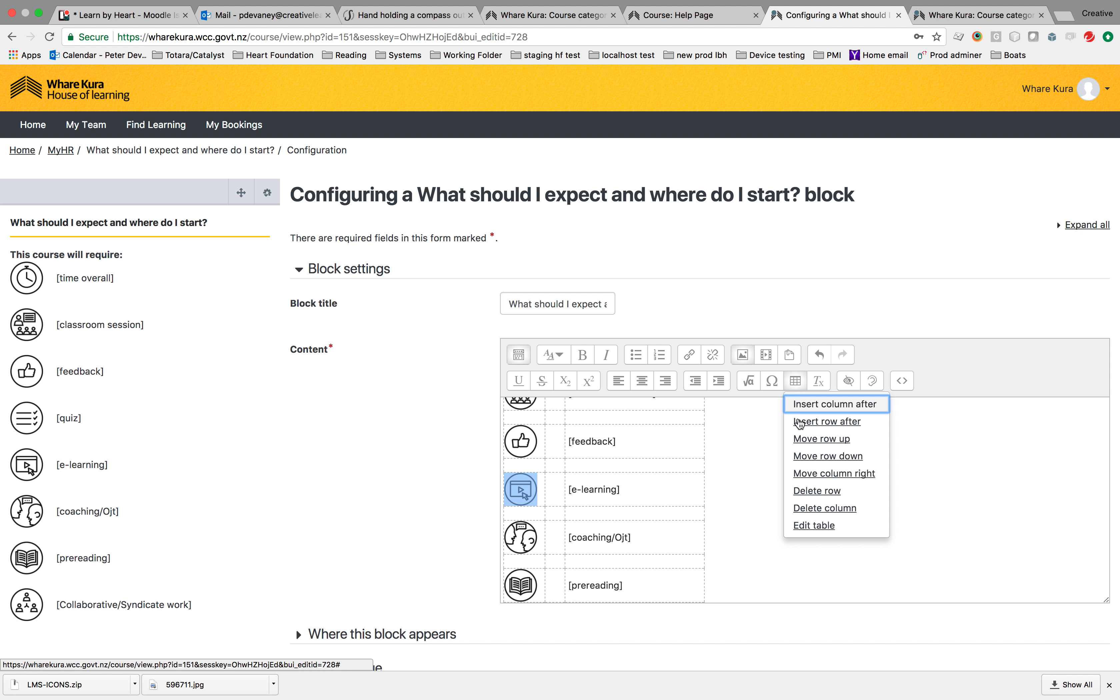
click(813, 493)
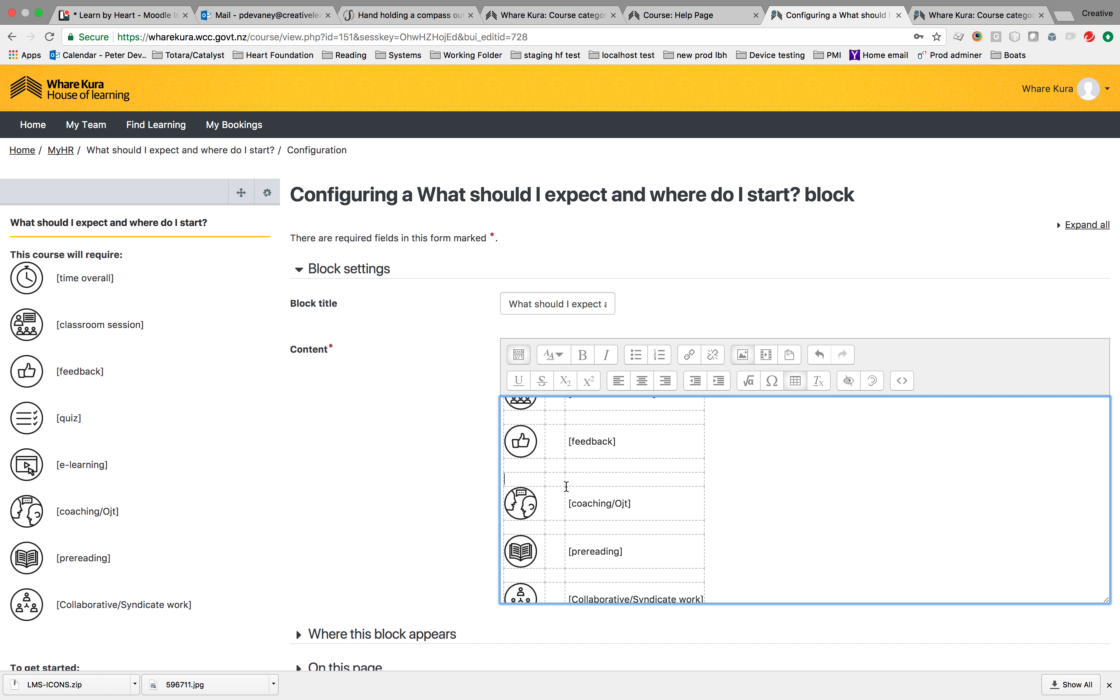
click(796, 389)
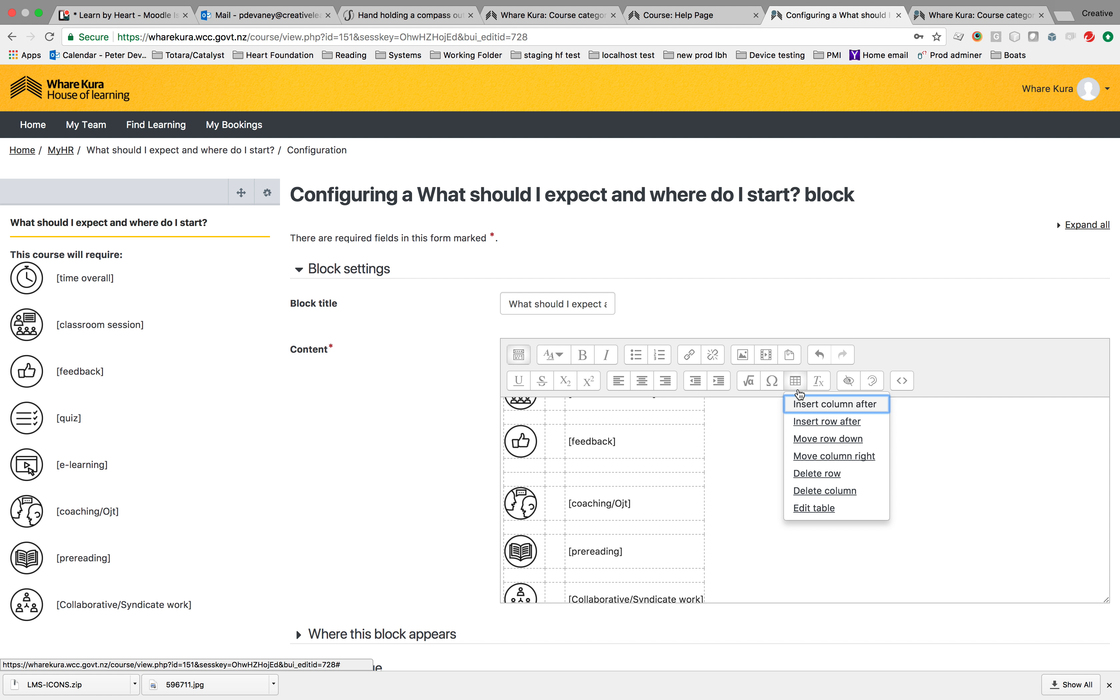
click(813, 474)
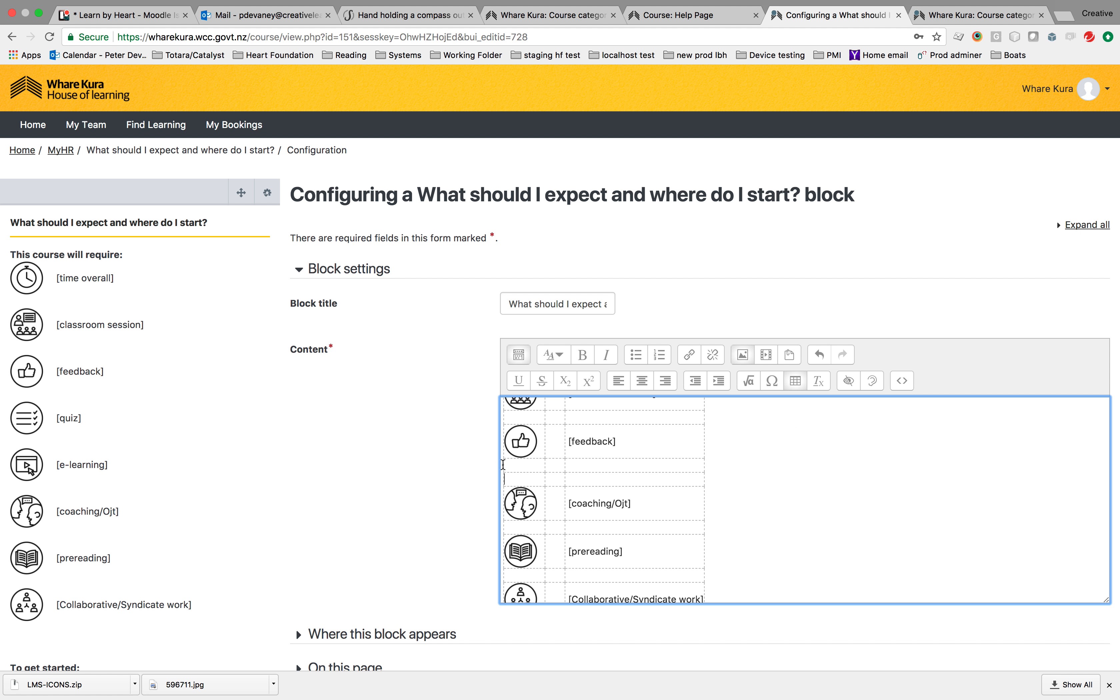
click(795, 382)
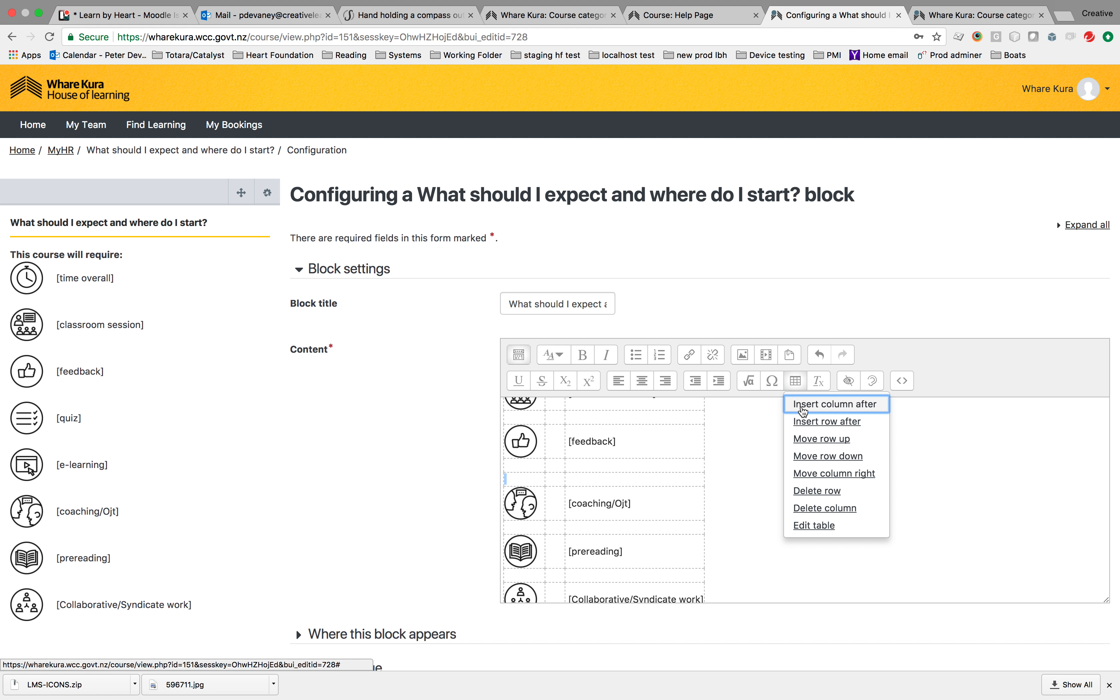
click(828, 491)
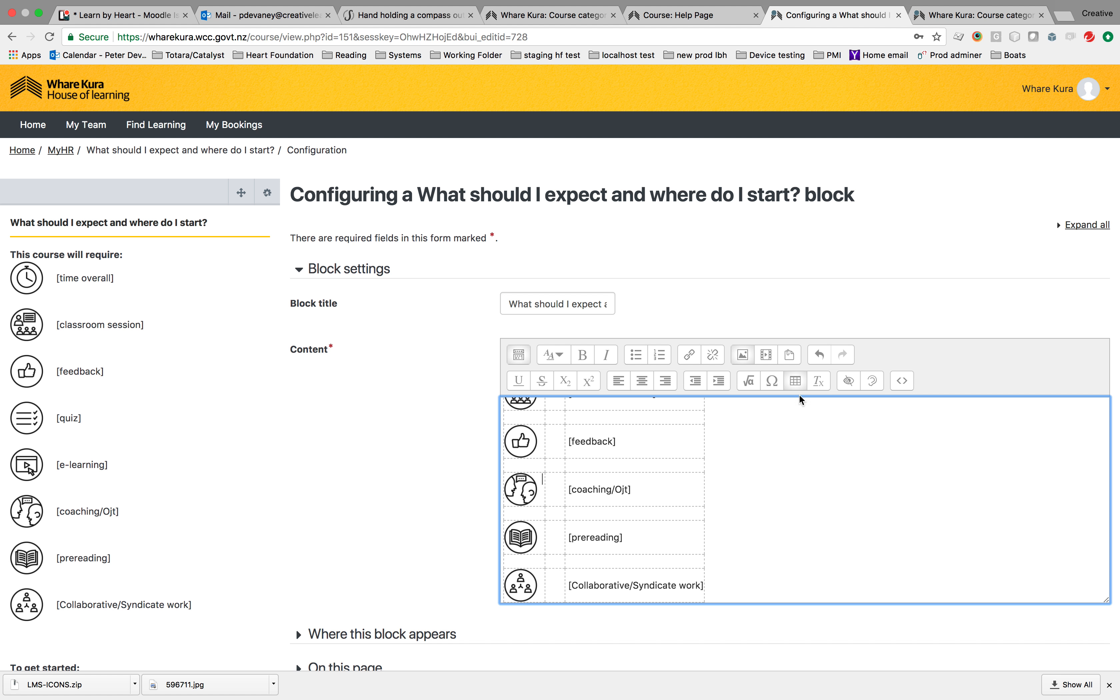
Delete the [classroom session] row and the empty row beneath it from the content table.
click(796, 382)
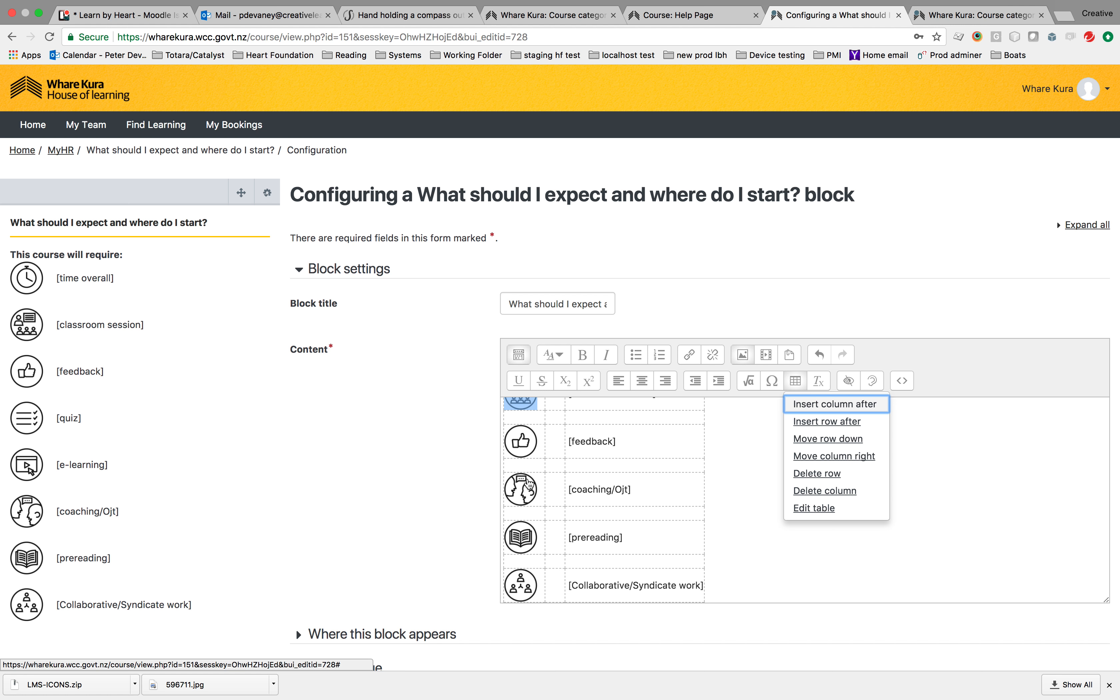
click(523, 493)
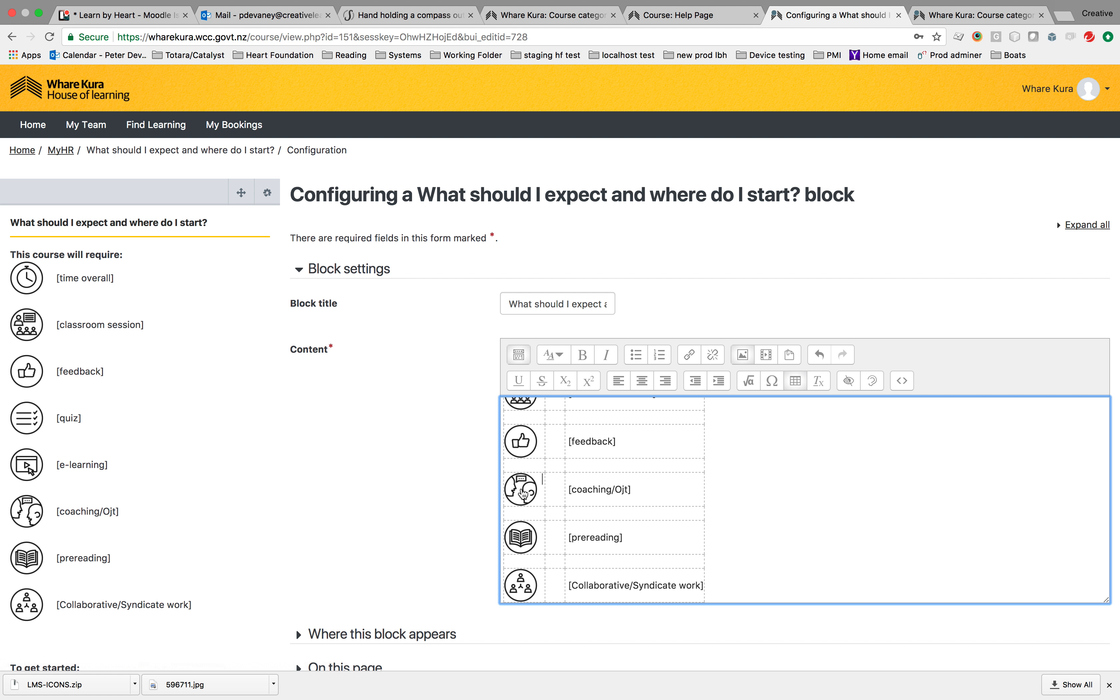
click(796, 387)
click(807, 474)
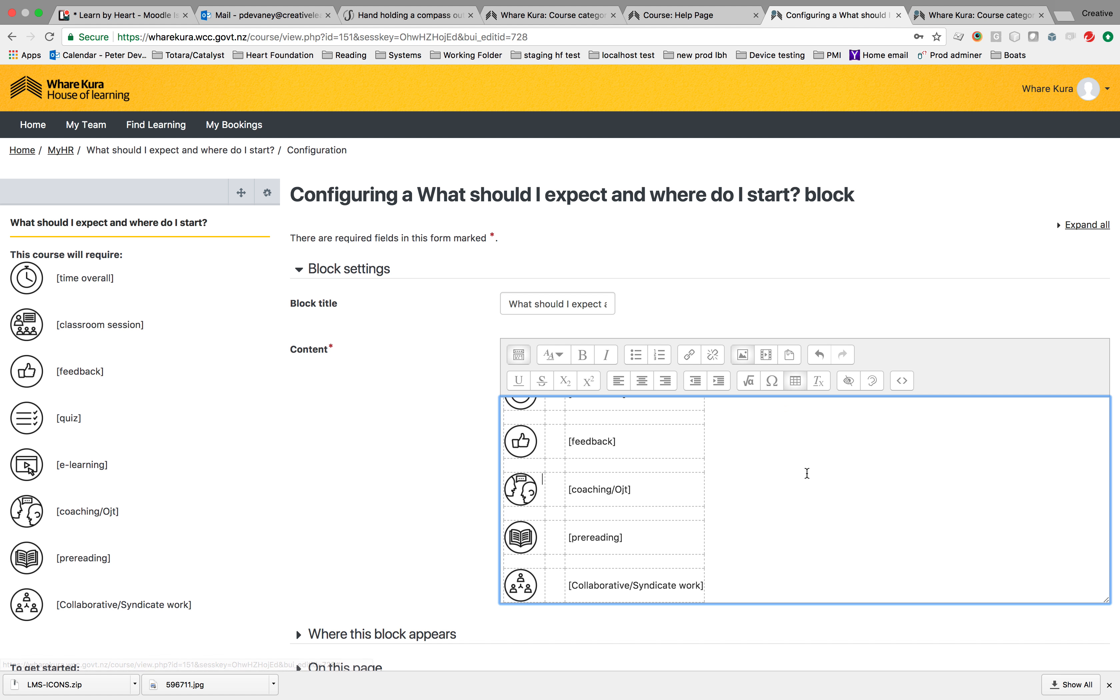
click(794, 388)
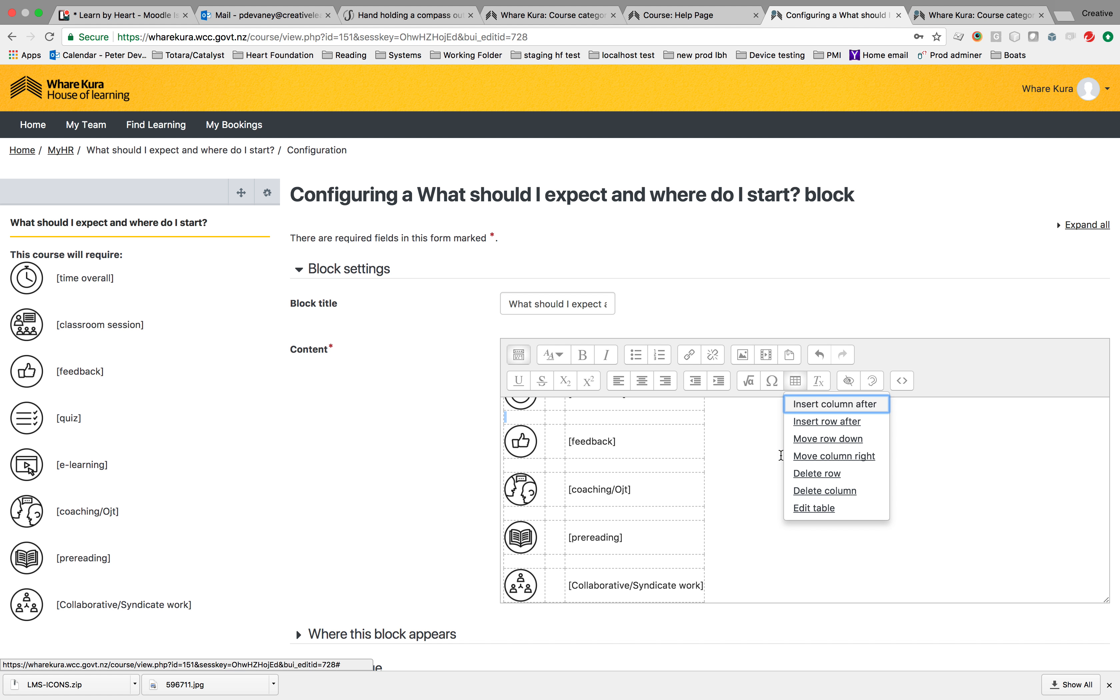
click(807, 479)
scroll(616, 460, up, 3)
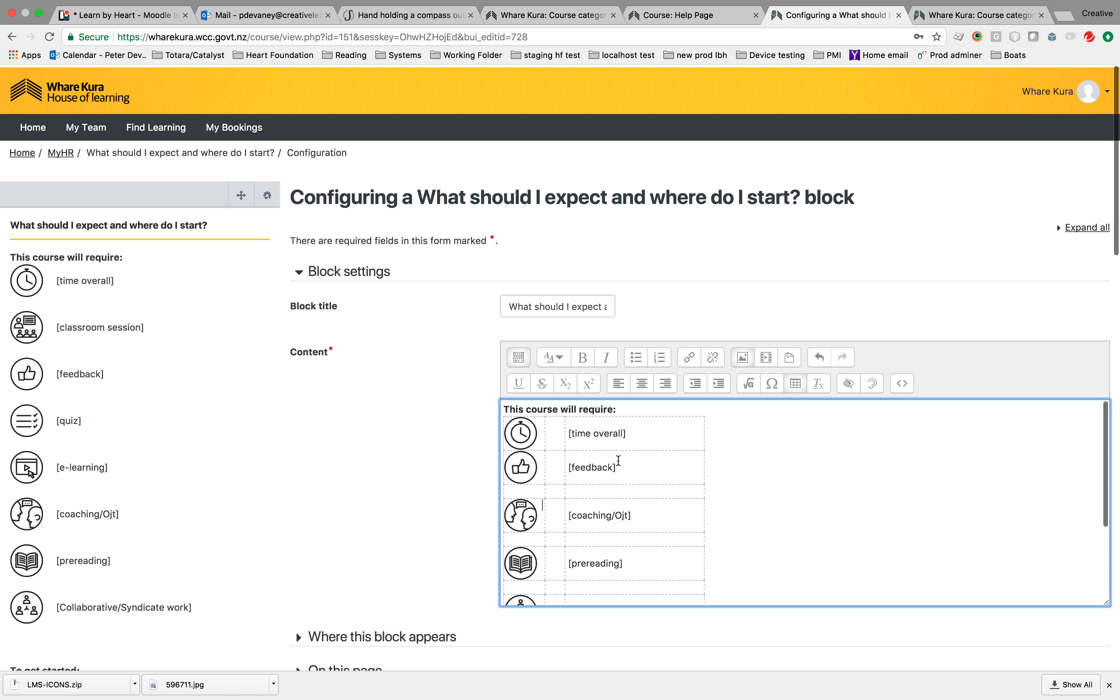
click(511, 462)
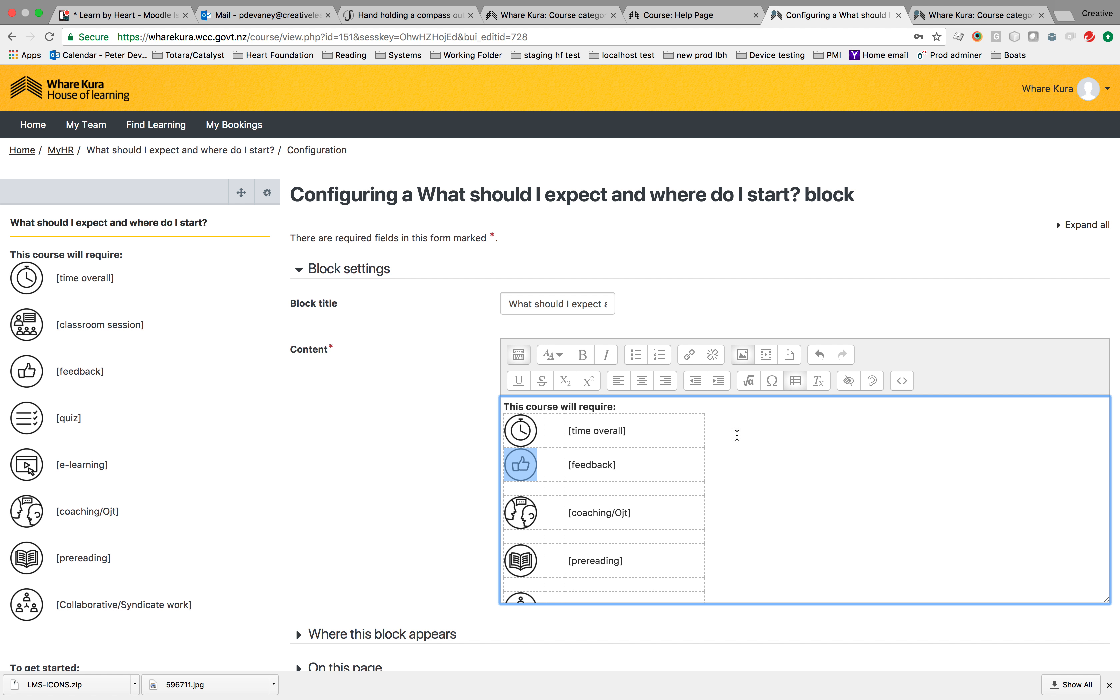
click(795, 381)
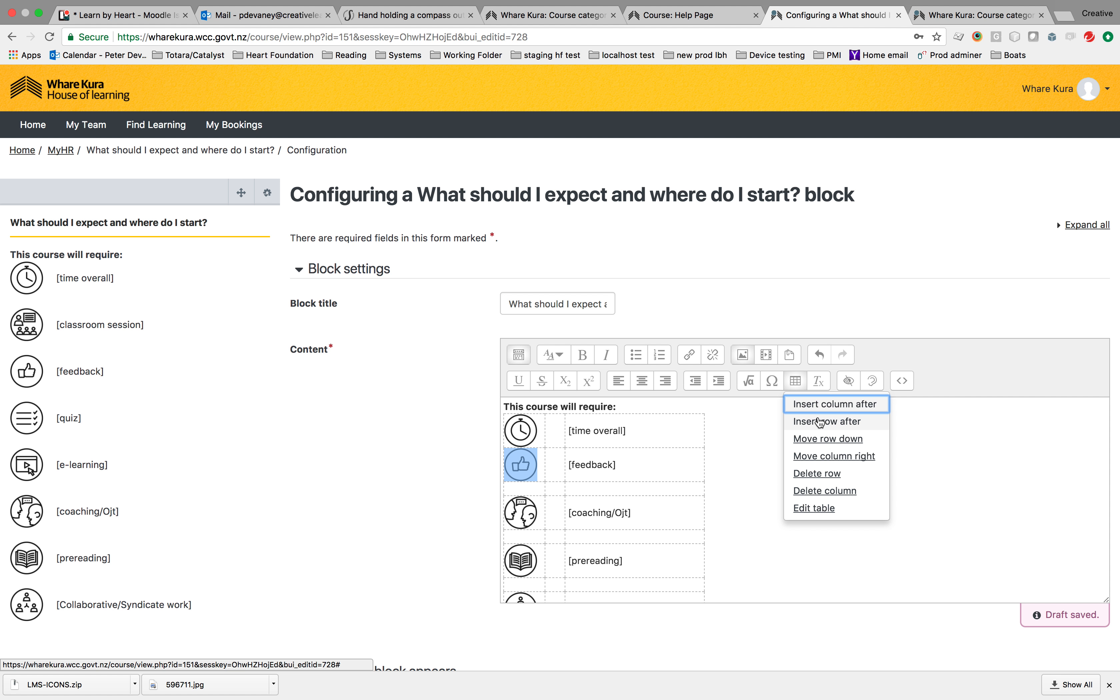
key(Escape)
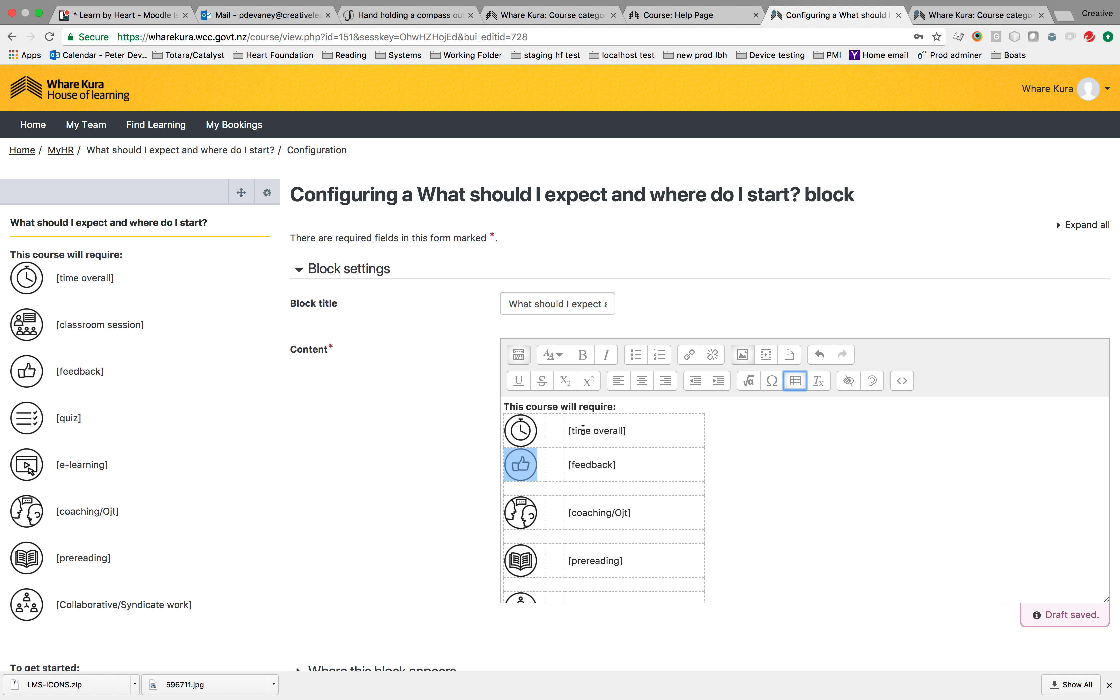
Insert an empty row after the [time overall] row in the block's content table.
click(538, 432)
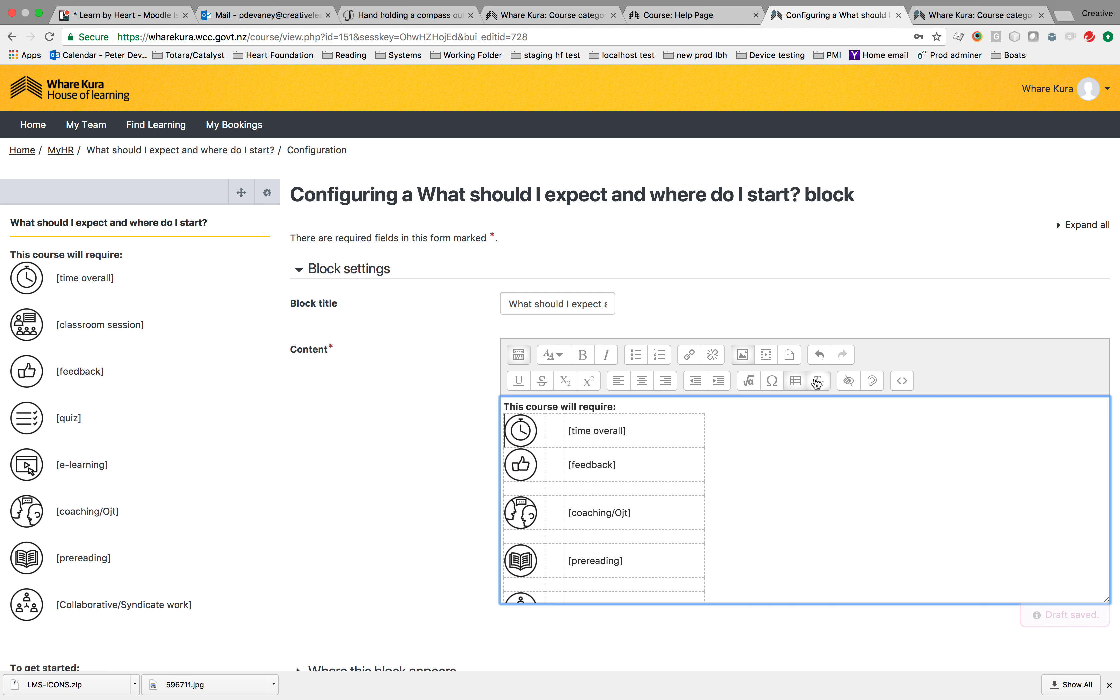
click(796, 381)
click(802, 422)
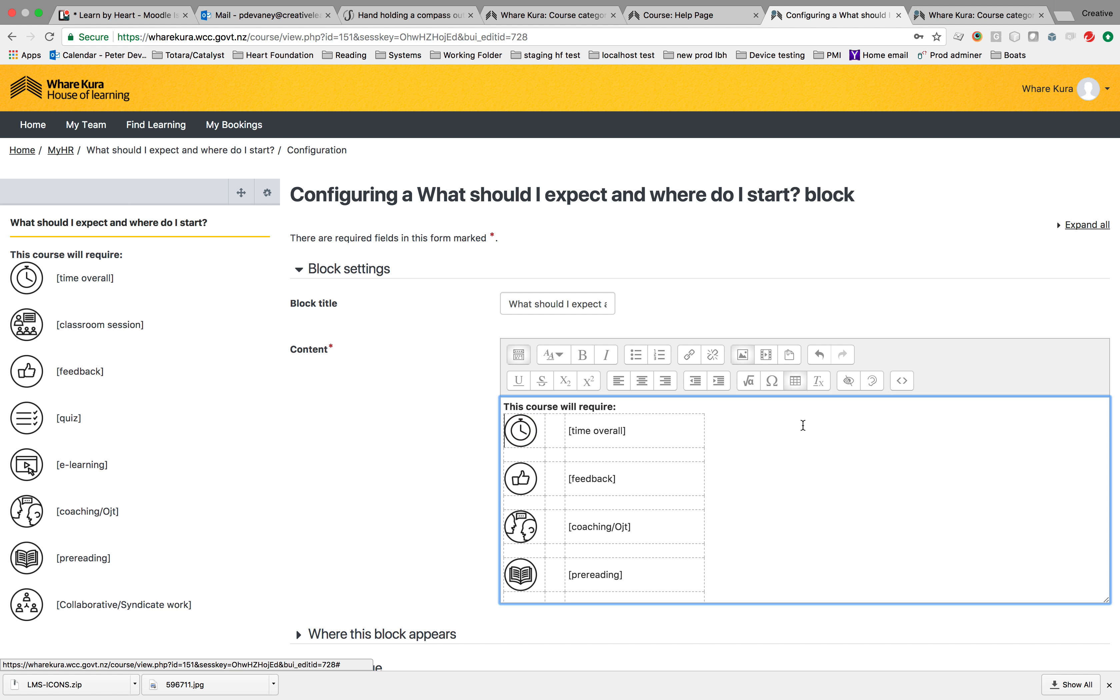
click(525, 456)
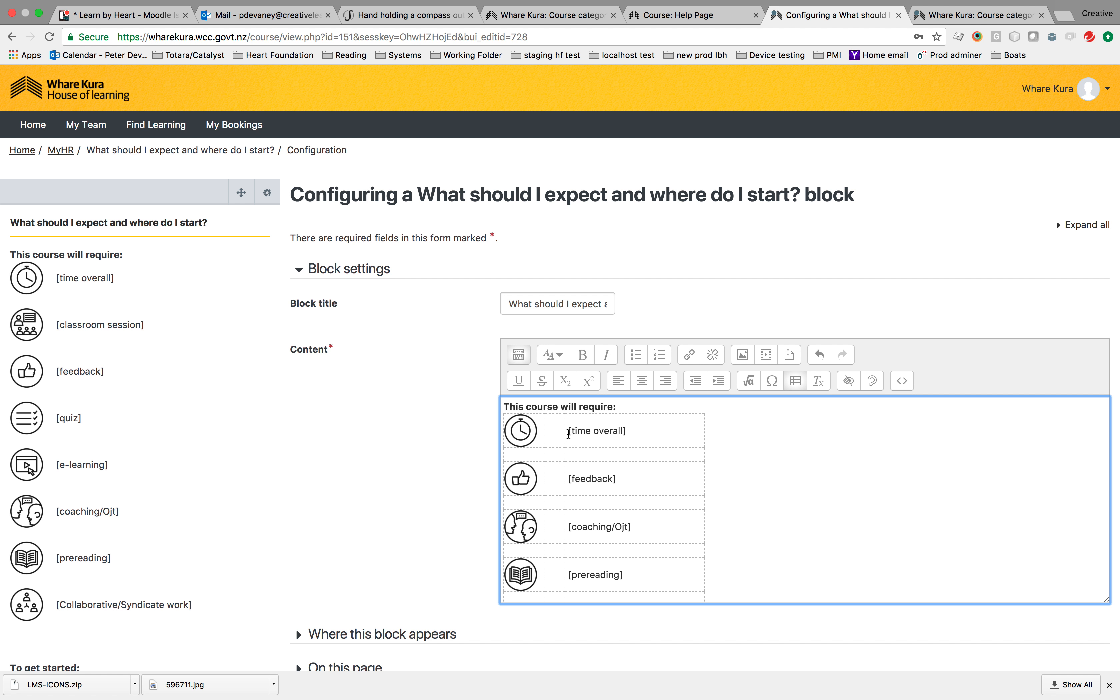
Replace the [time overall] placeholder with "This course will take 20 mins overall" and save the block configuration.
drag(569, 432, 619, 439)
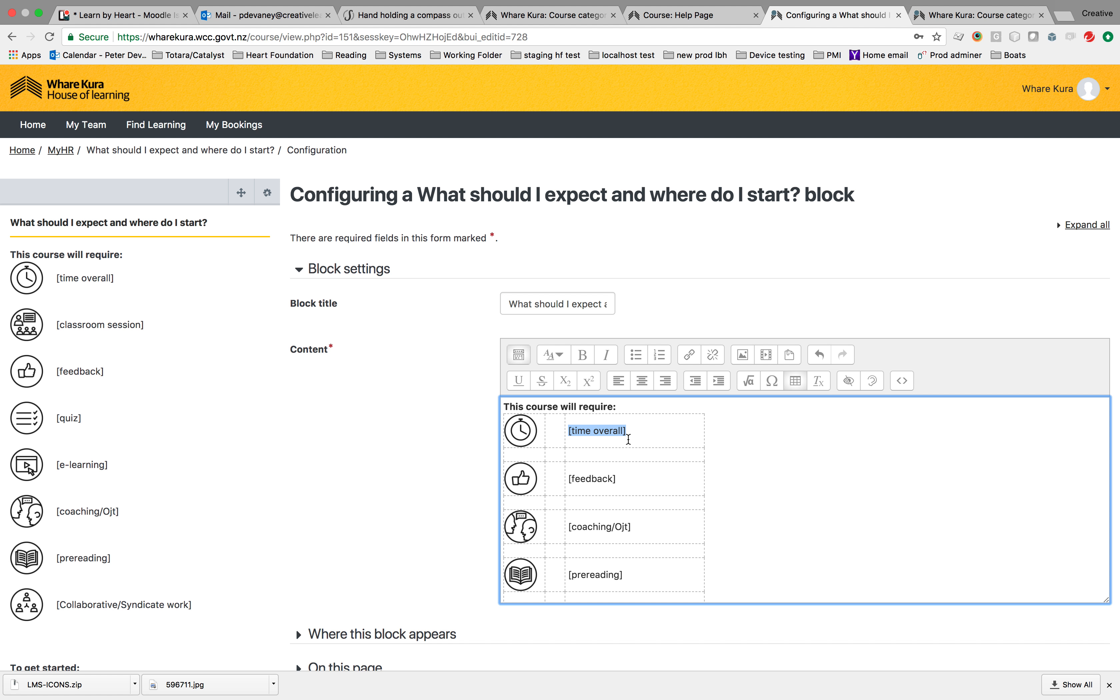
text(This course will )
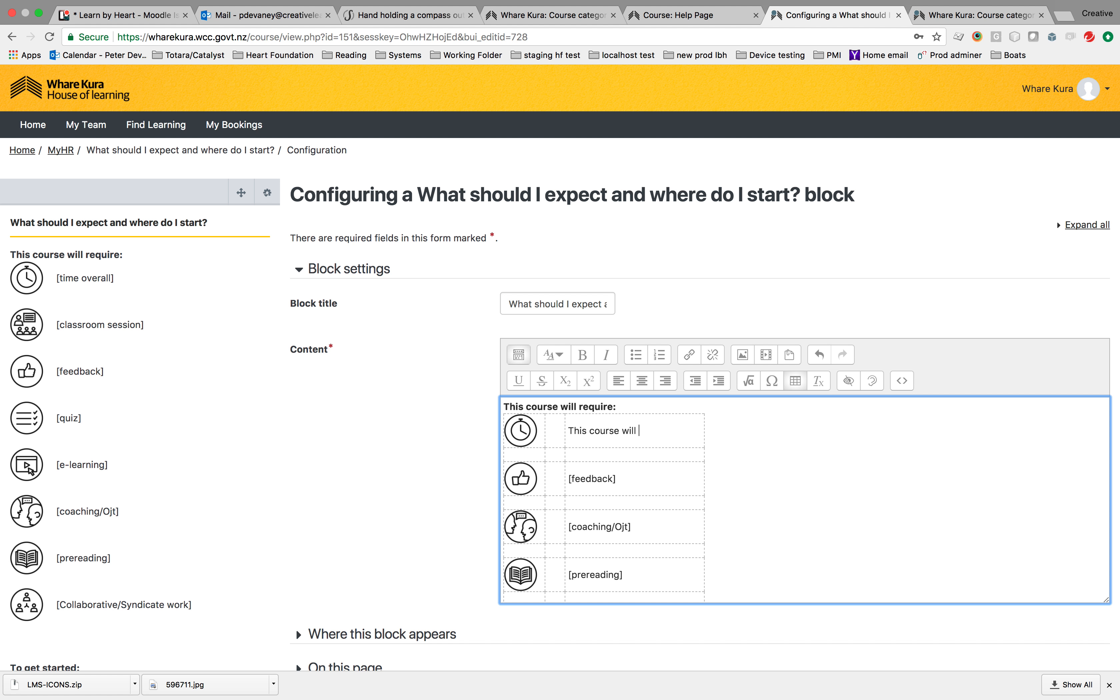
text(tal)
text(e 20 m in)
text(s overall)
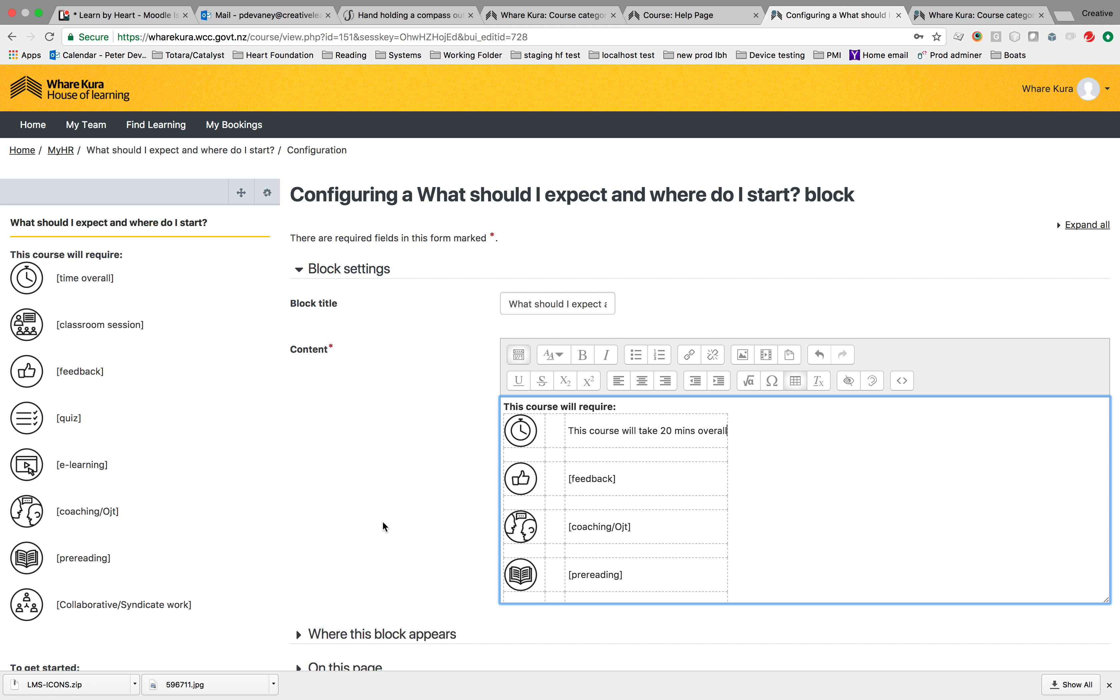
scroll(383, 520, down, 5)
scroll(383, 527, down, 6)
click(537, 239)
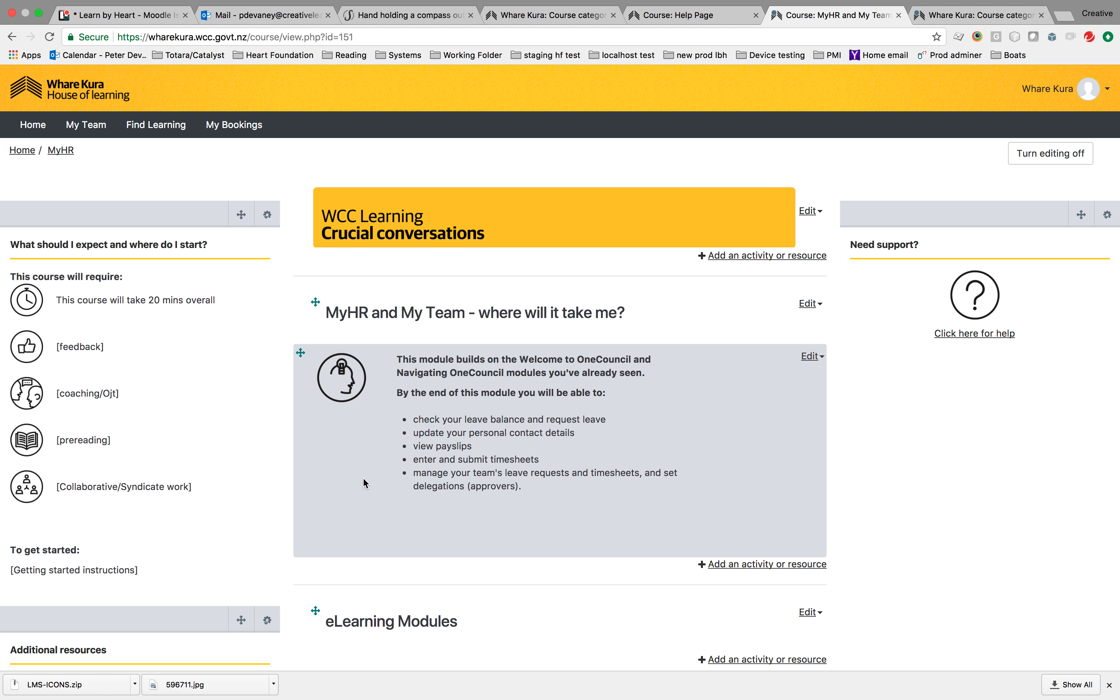
Review the MyHR course page, checking the updated requirements block, the remaining placeholders and the side blocks.
scroll(170, 499, down, 1)
scroll(170, 500, down, 5)
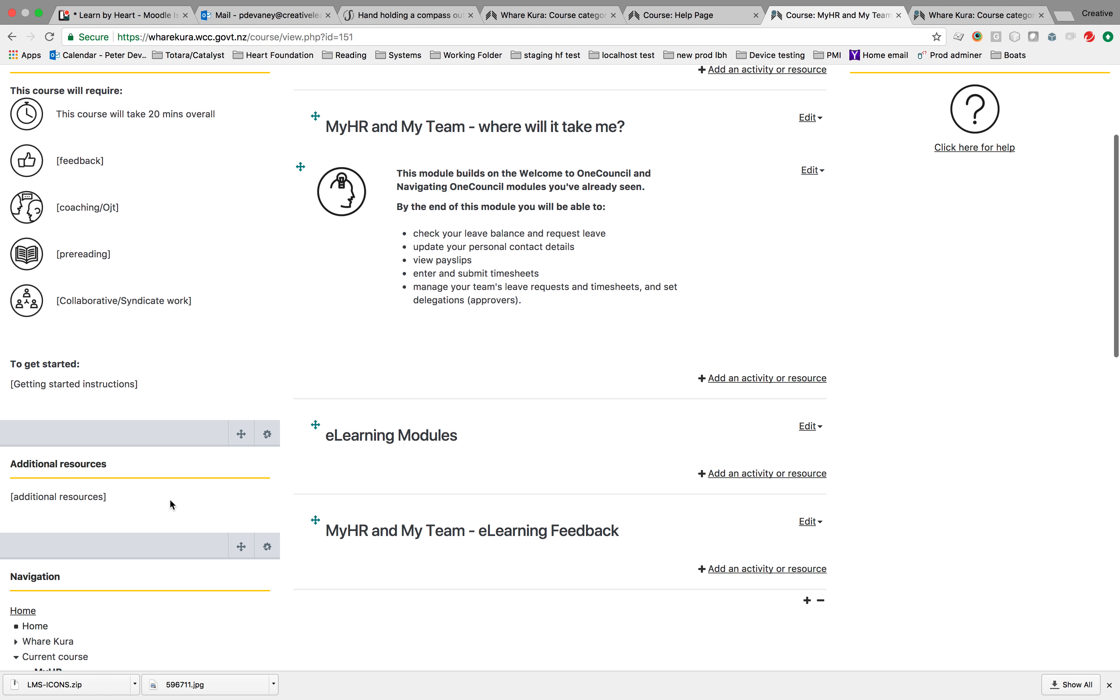
scroll(170, 499, up, 4)
scroll(170, 499, up, 2)
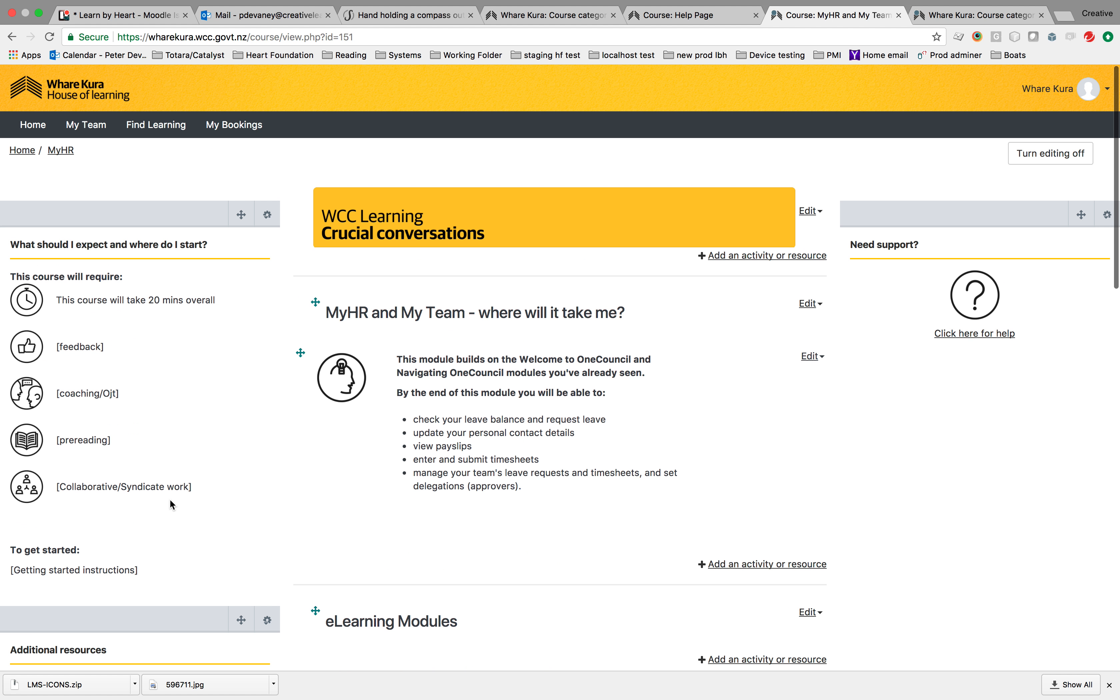
scroll(155, 468, down, 4)
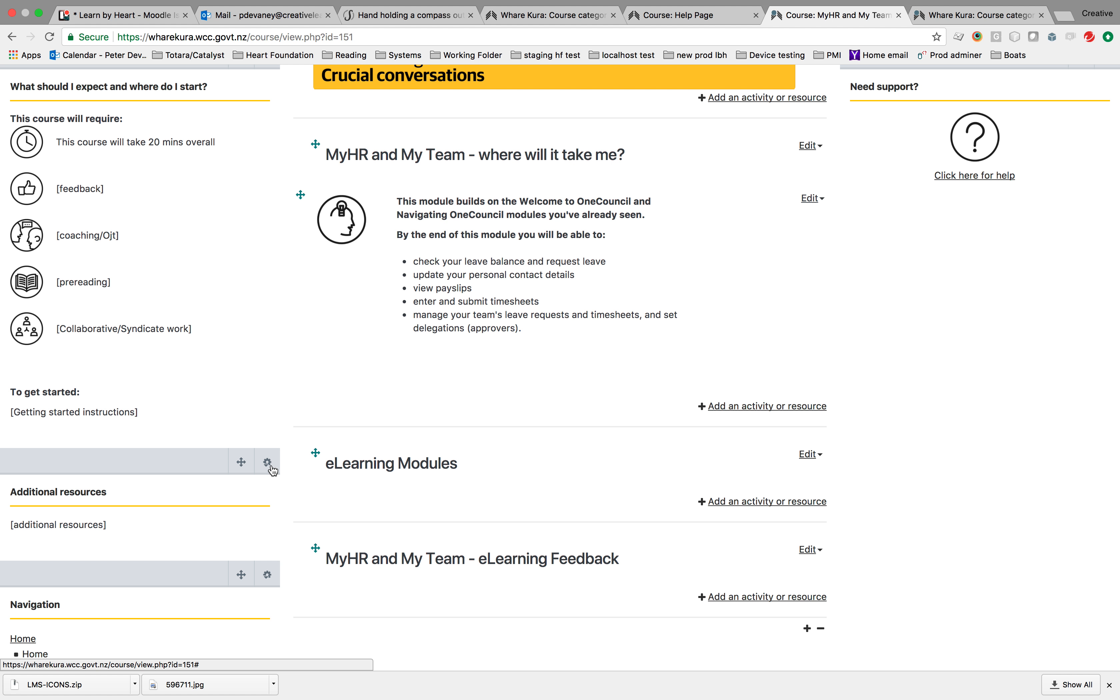
scroll(272, 468, down, 5)
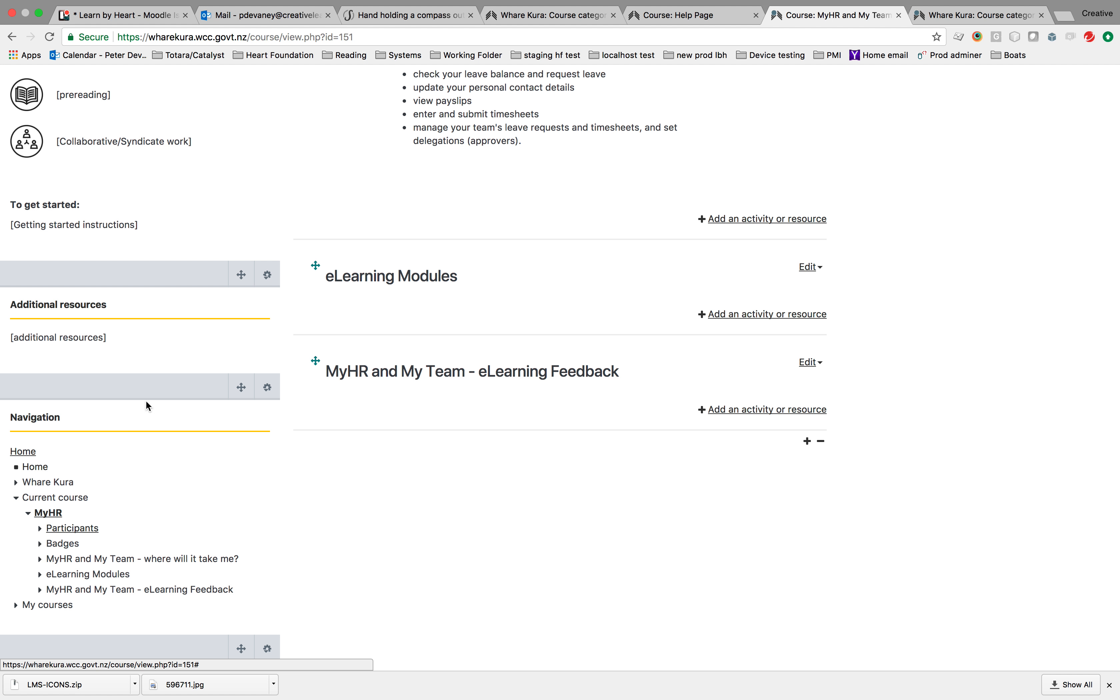
scroll(105, 435, up, 9)
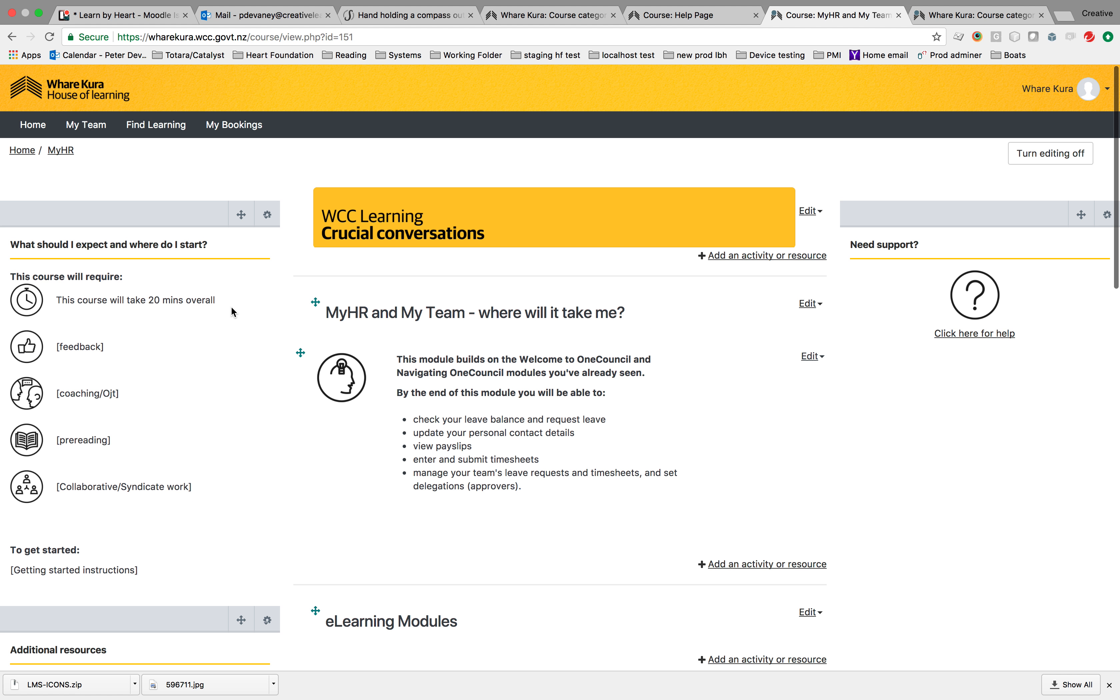
scroll(231, 307, down, 2)
scroll(231, 307, up, 2)
scroll(236, 384, down, 1)
scroll(235, 389, down, 10)
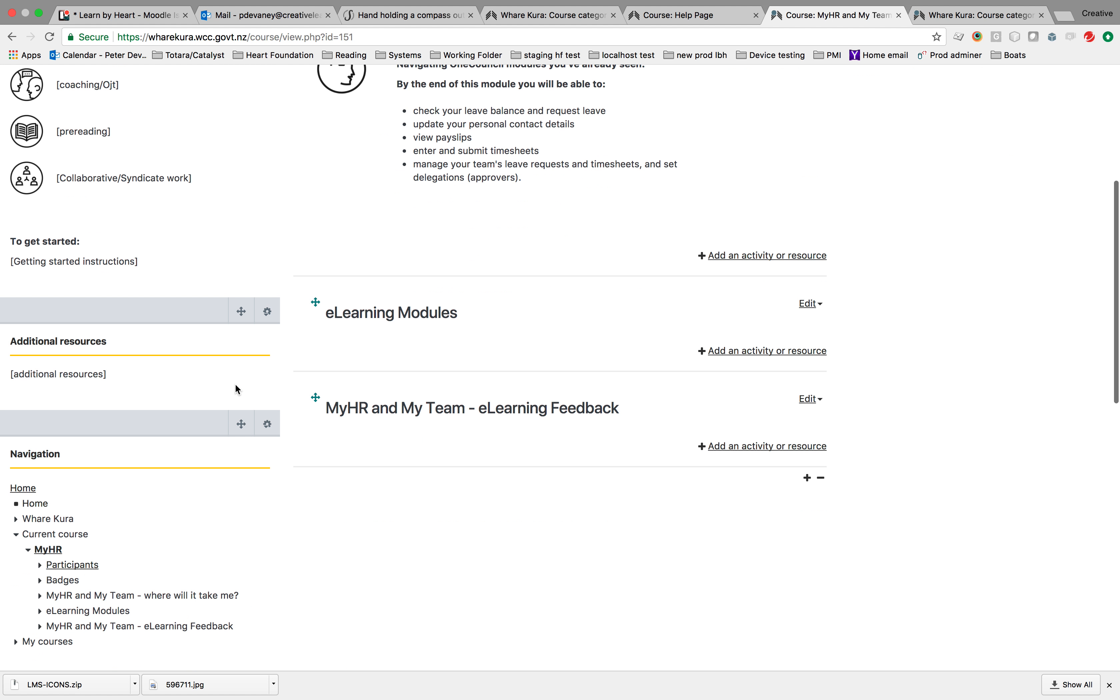
Open the MyHR course's settings and insert a blank line above the existing course summary text.
scroll(236, 383, down, 5)
click(70, 539)
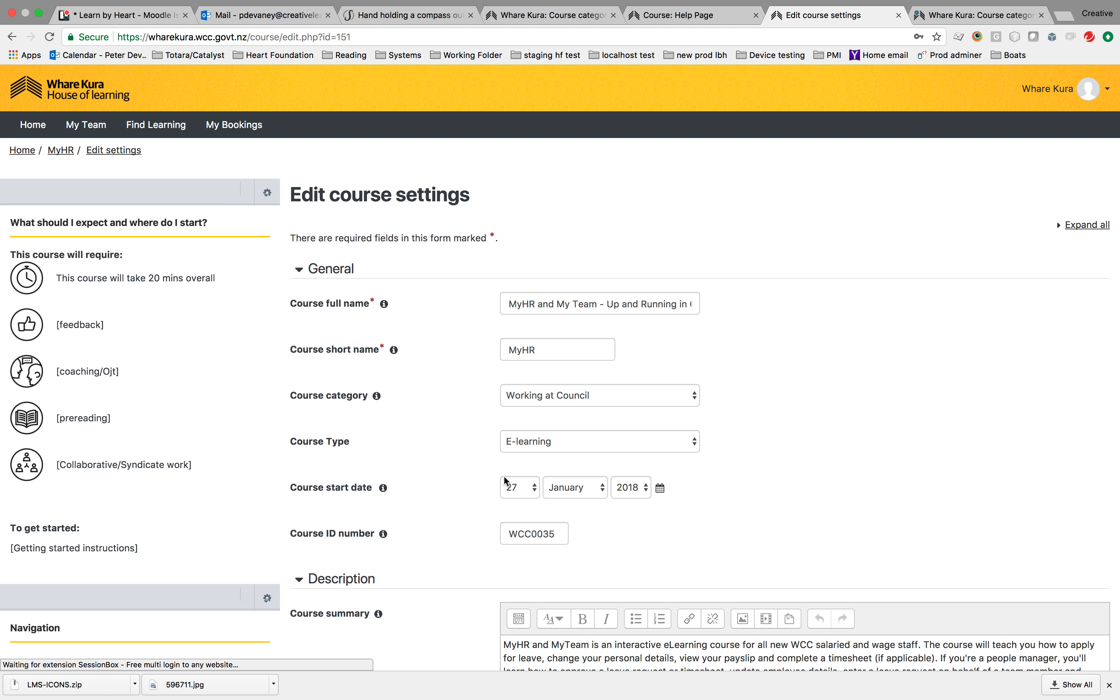
scroll(504, 475, down, 6)
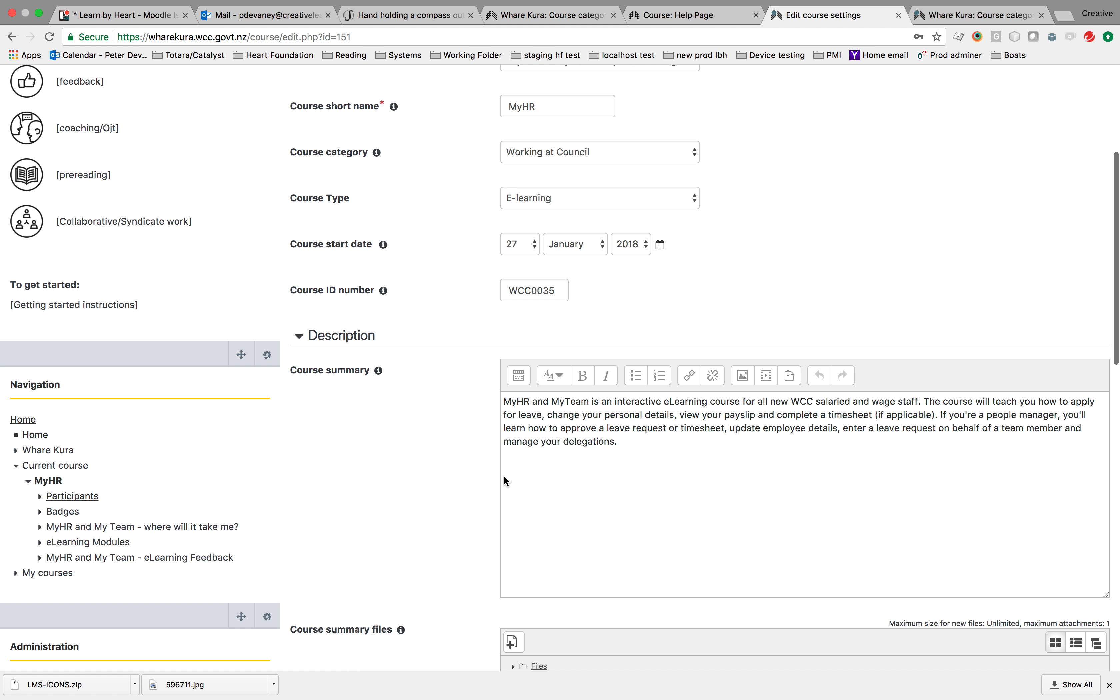
click(508, 402)
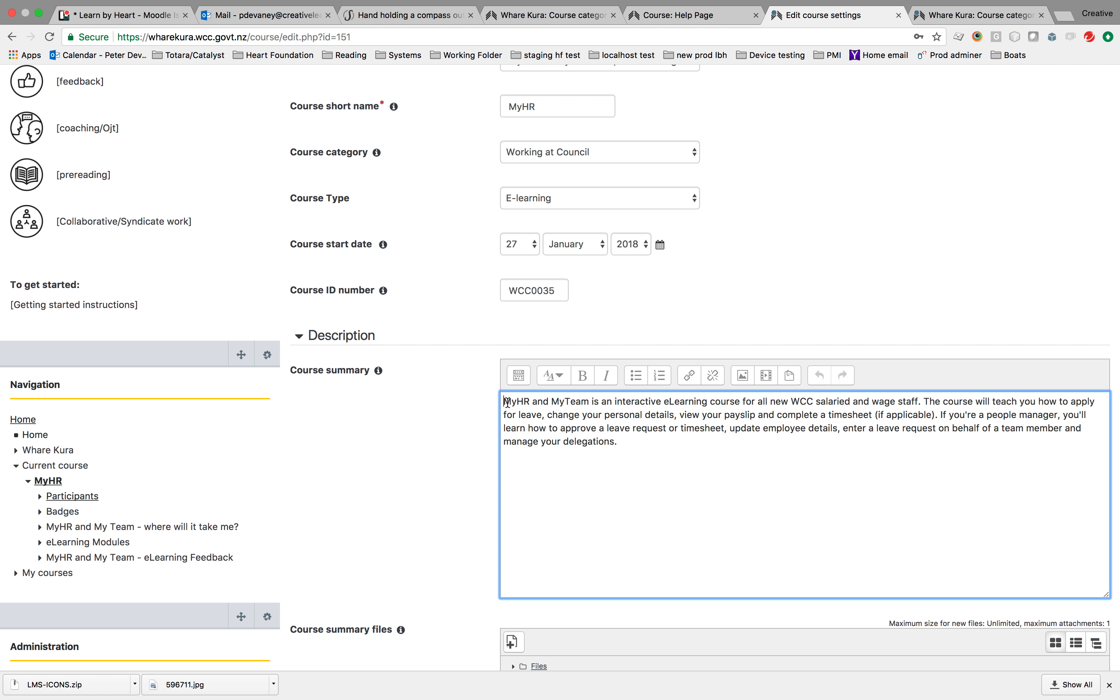
key(Return)
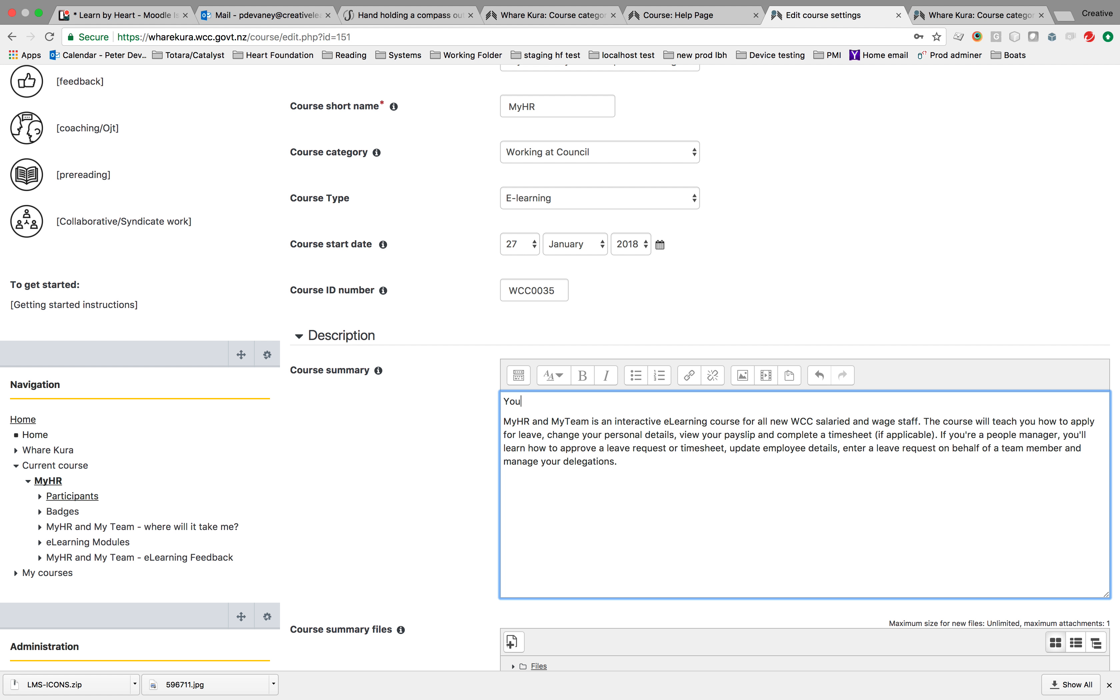
text(lea)
text(Who shoudl)
key(BackSpace)
key(BackSpace)
text(ld)
key(BackSpace)
key(BackSpace)
key(BackSpace)
key(BackSpace)
key(BackSpace)
key(BackSpace)
key(BackSpace)
key(BackSpace)
key(BackSpace)
key(BackSpace)
Search the course catalogue for "Crucial" and open the Crucial Conversations course, leaving the MyHR settings open.
scroll(392, 416, down, 6)
scroll(392, 416, up, 7)
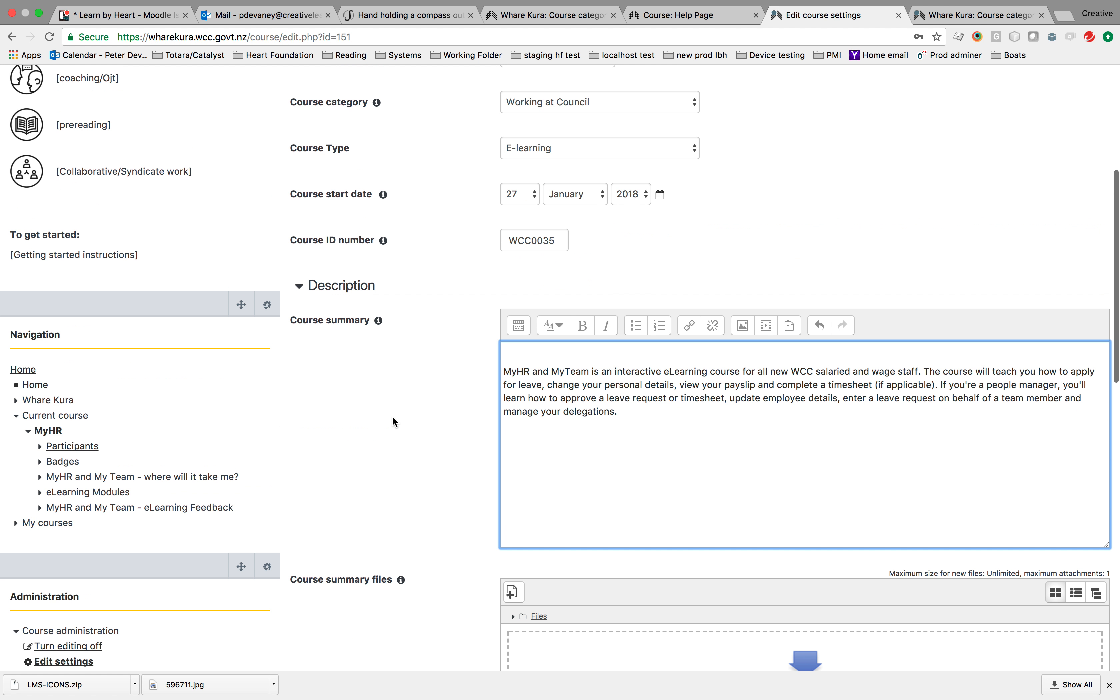
scroll(392, 416, up, 4)
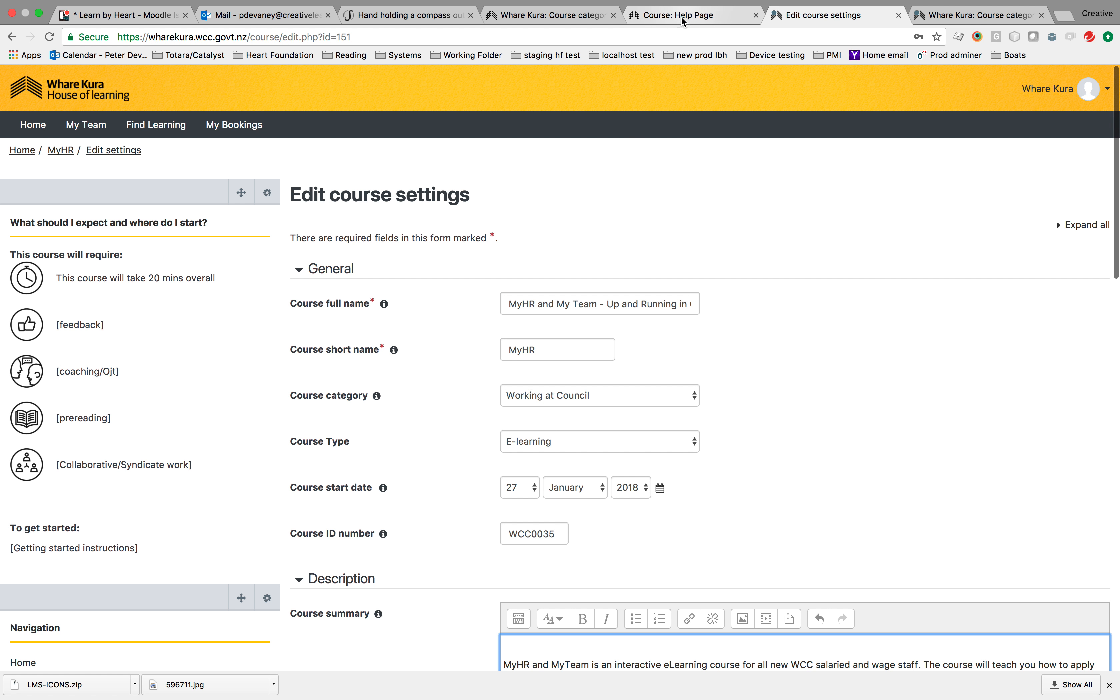
click(565, 17)
scroll(262, 155, up, 4)
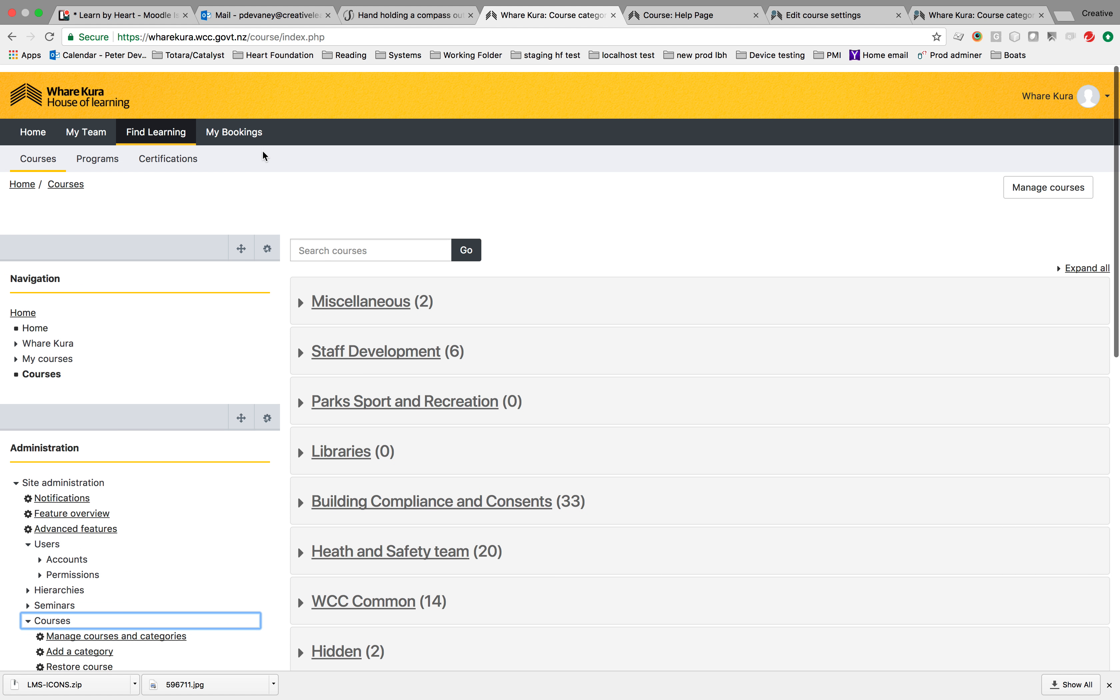
click(144, 185)
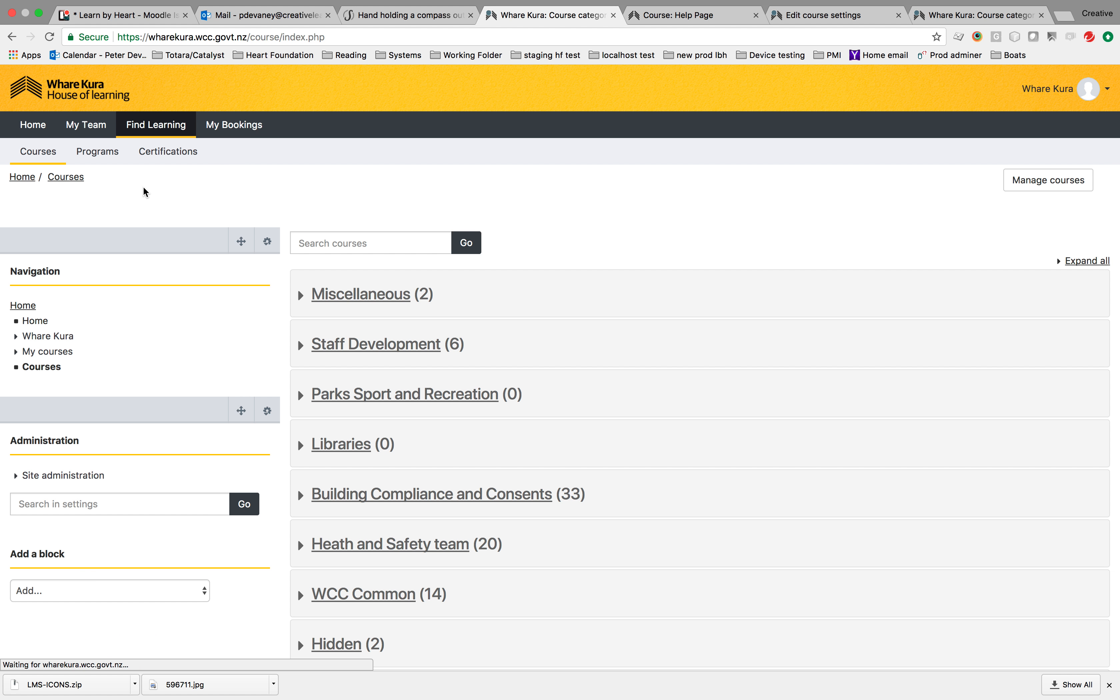
click(372, 245)
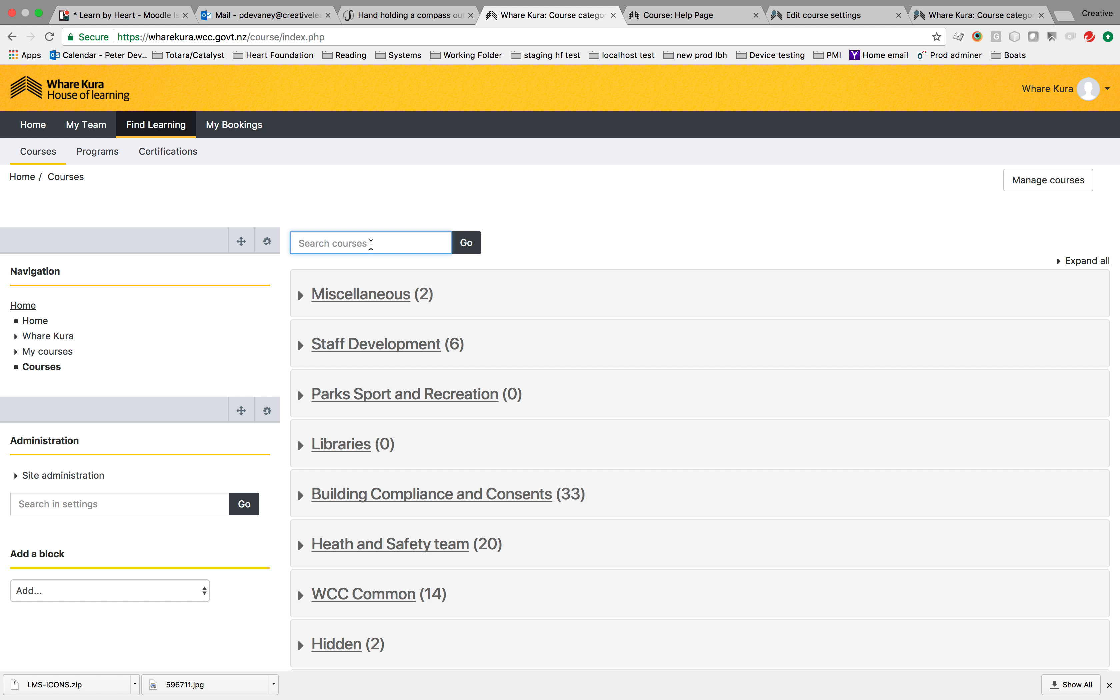
text(Crucial)
key(Return)
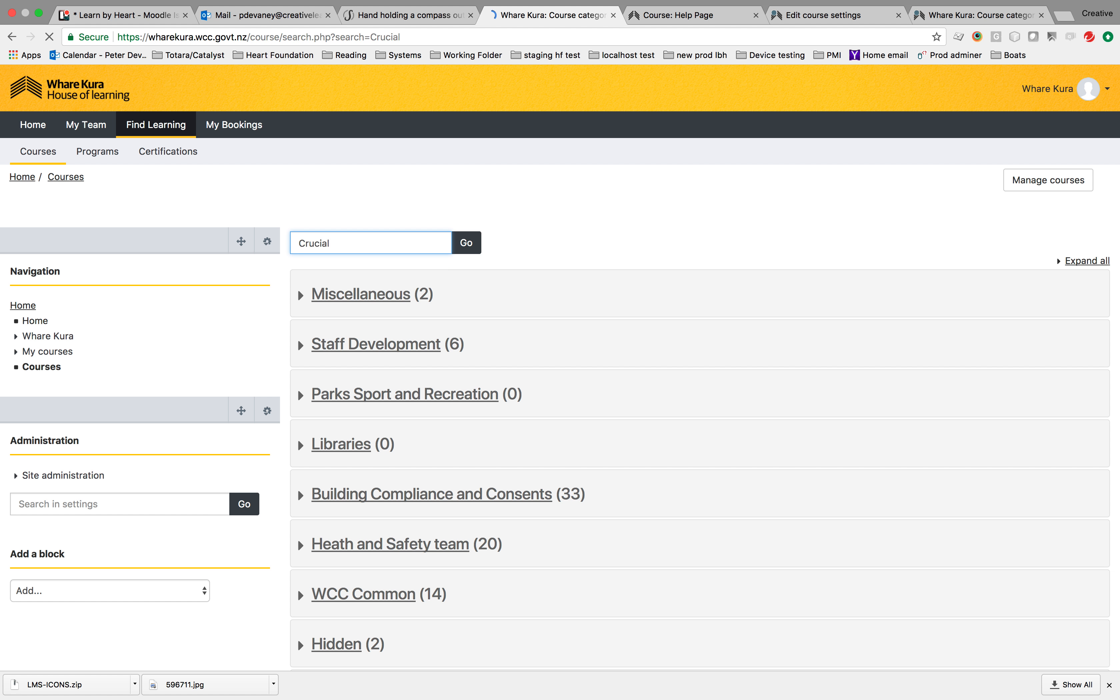
click(387, 569)
Look over the Crucial Conversations course page and open its course settings.
scroll(628, 612, down, 5)
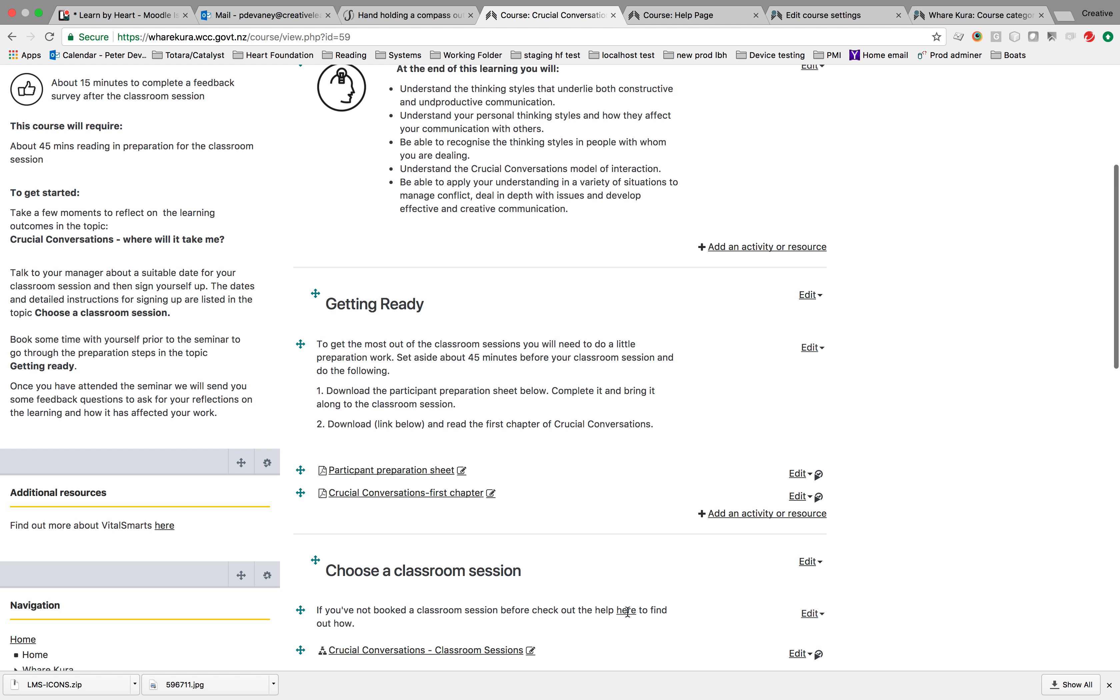
scroll(628, 612, up, 4)
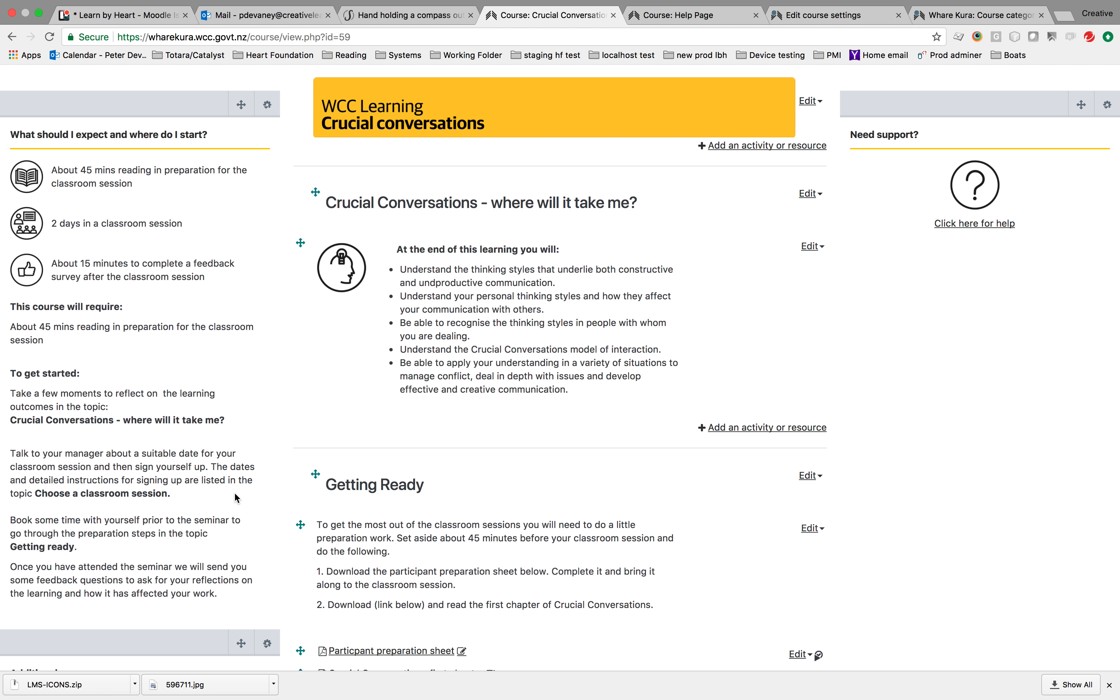
scroll(236, 498, down, 5)
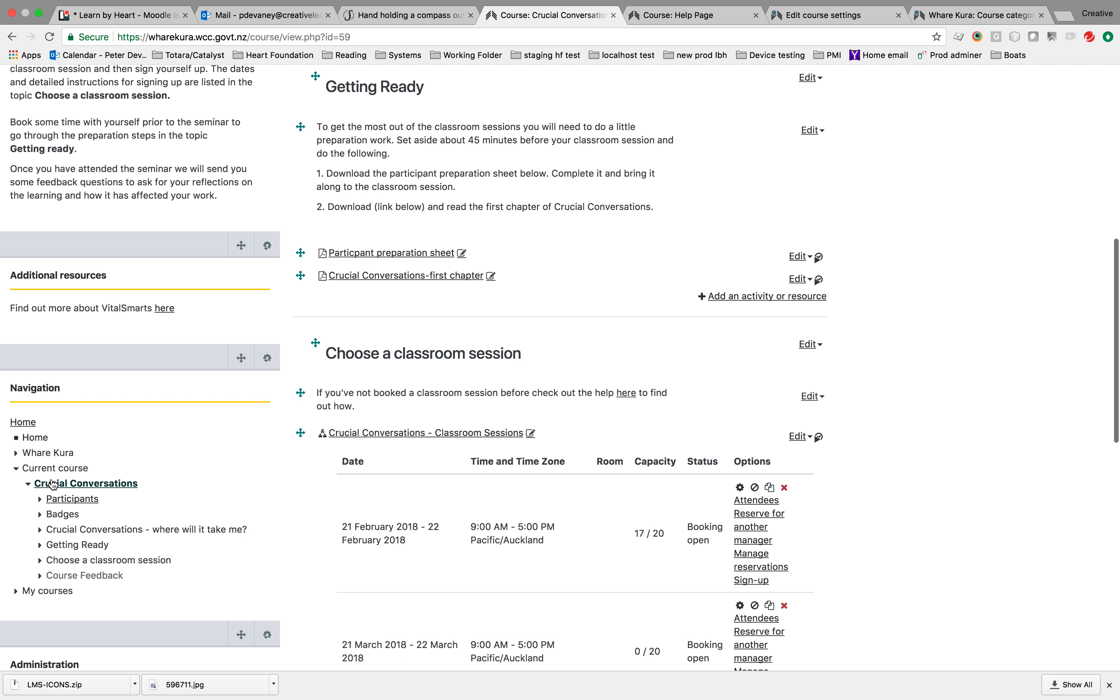
scroll(60, 592, down, 5)
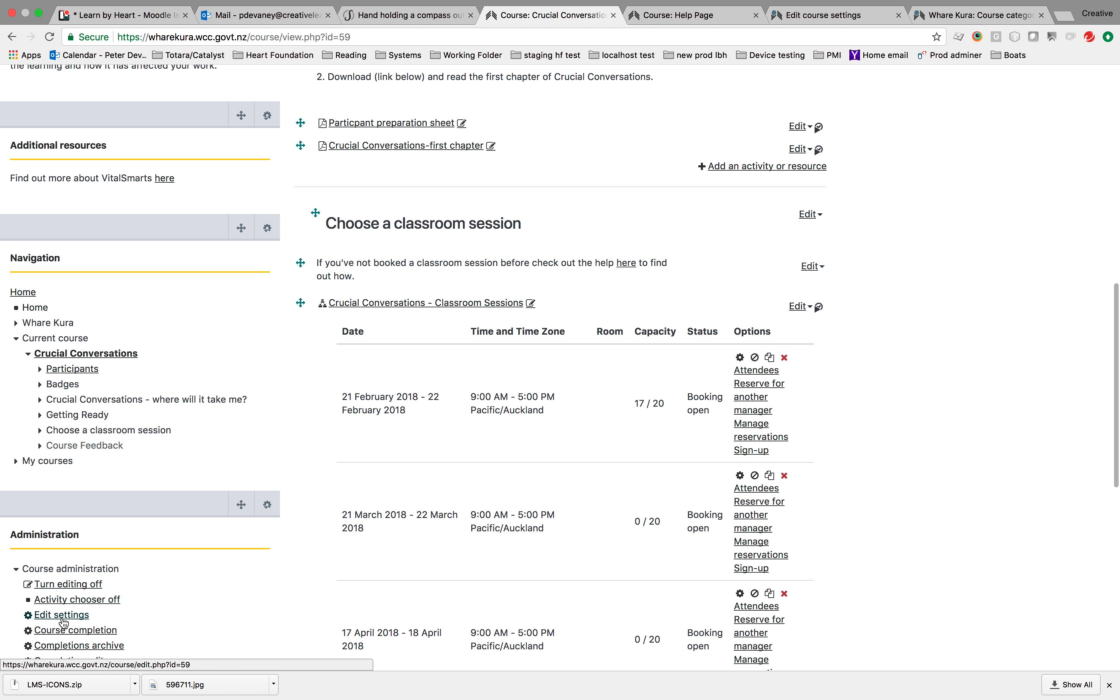
click(62, 618)
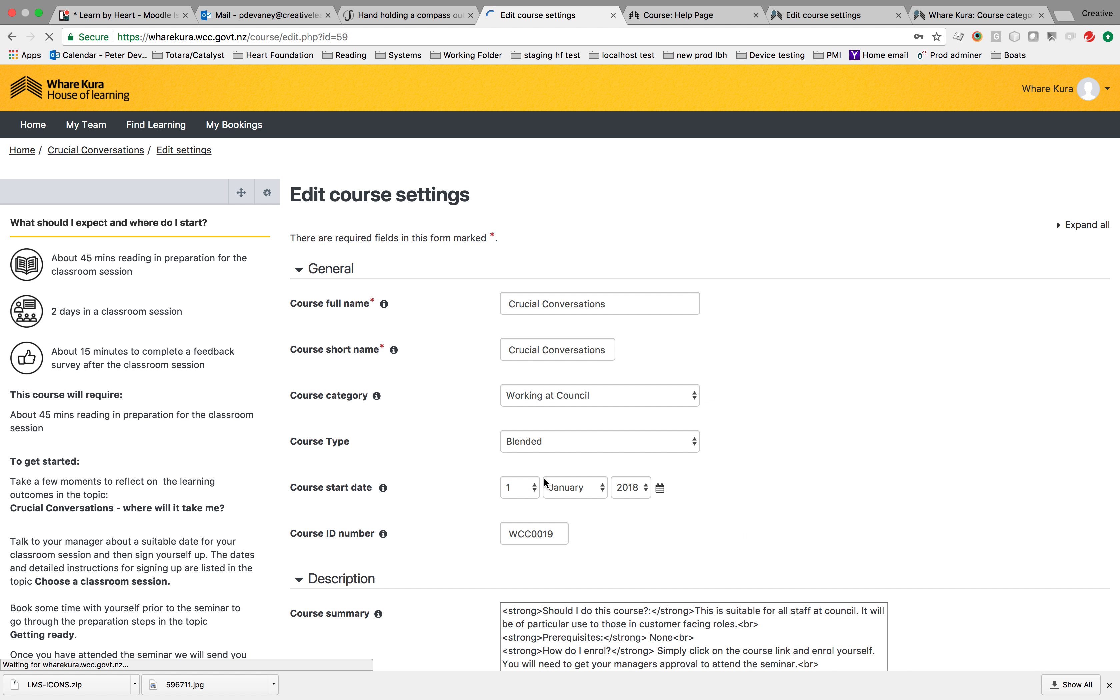
Copy the bold "Should I do this course?" heading from the Crucial Conversations summary into the blank line atop the MyHR course summary.
scroll(537, 562, down, 4)
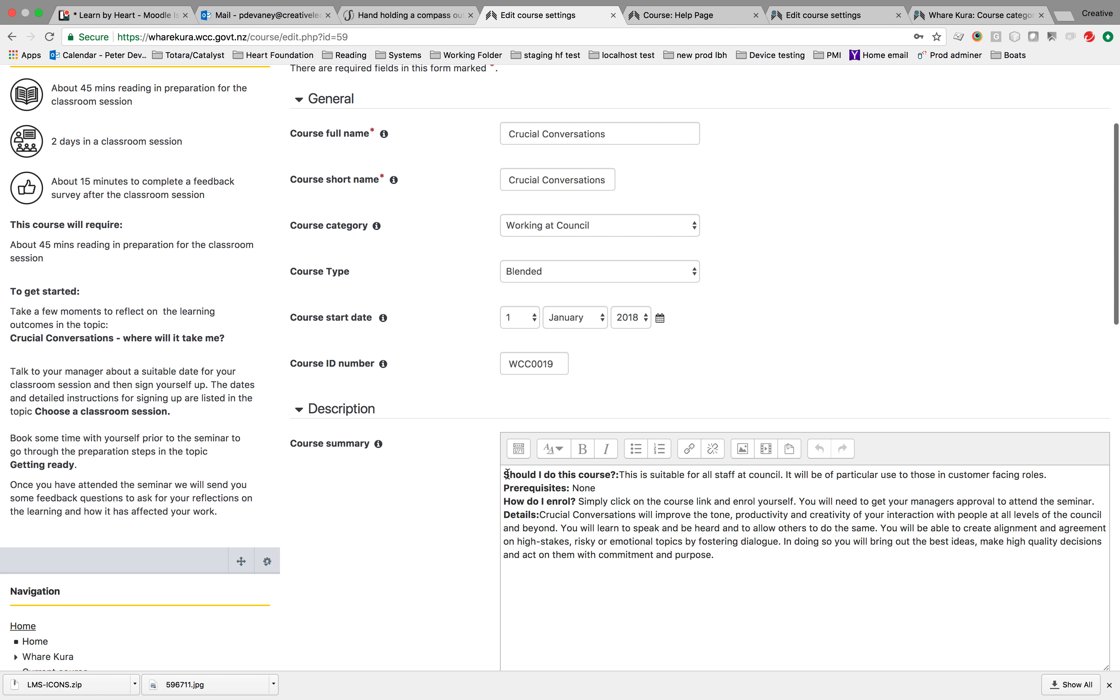
drag(505, 474, 616, 476)
key(super+c)
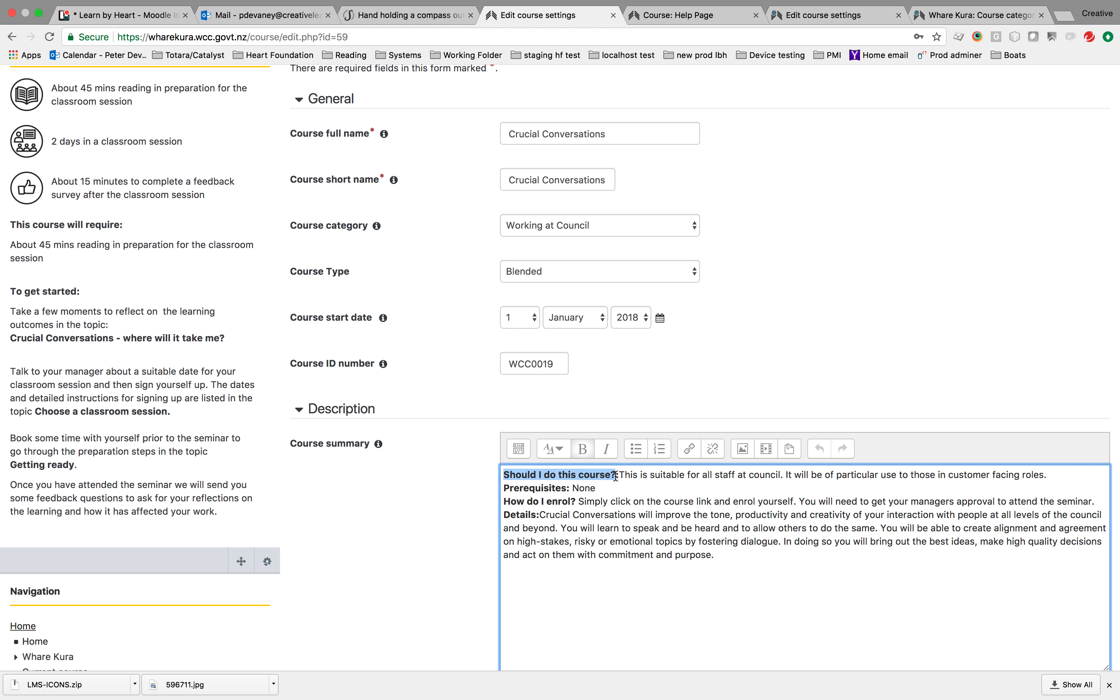
click(801, 19)
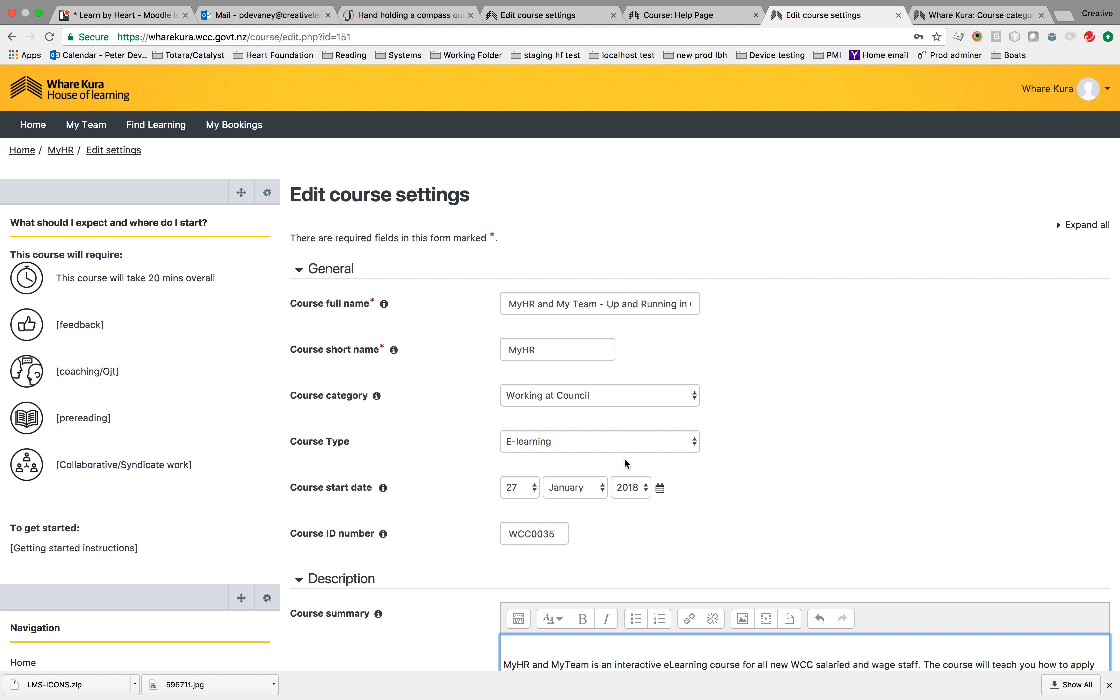
key(super+v)
click(619, 644)
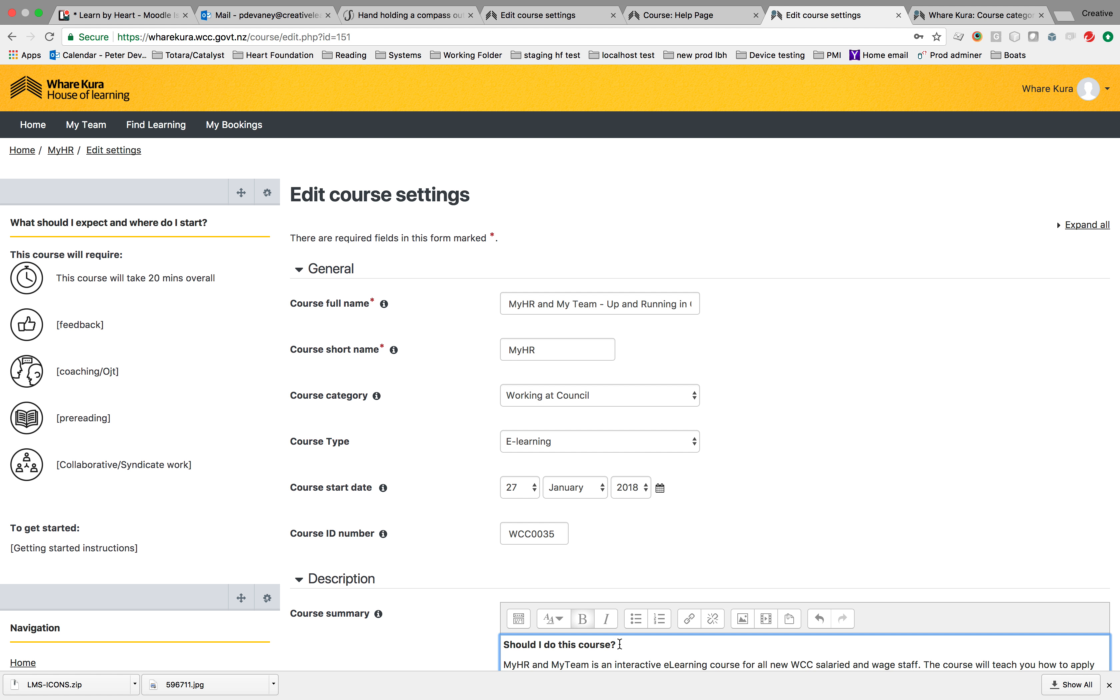
Copy the bold "Prerequisites:" heading from the Crucial Conversations summary onto a new line below "Should I do this course?" in the MyHR summary.
key(Return)
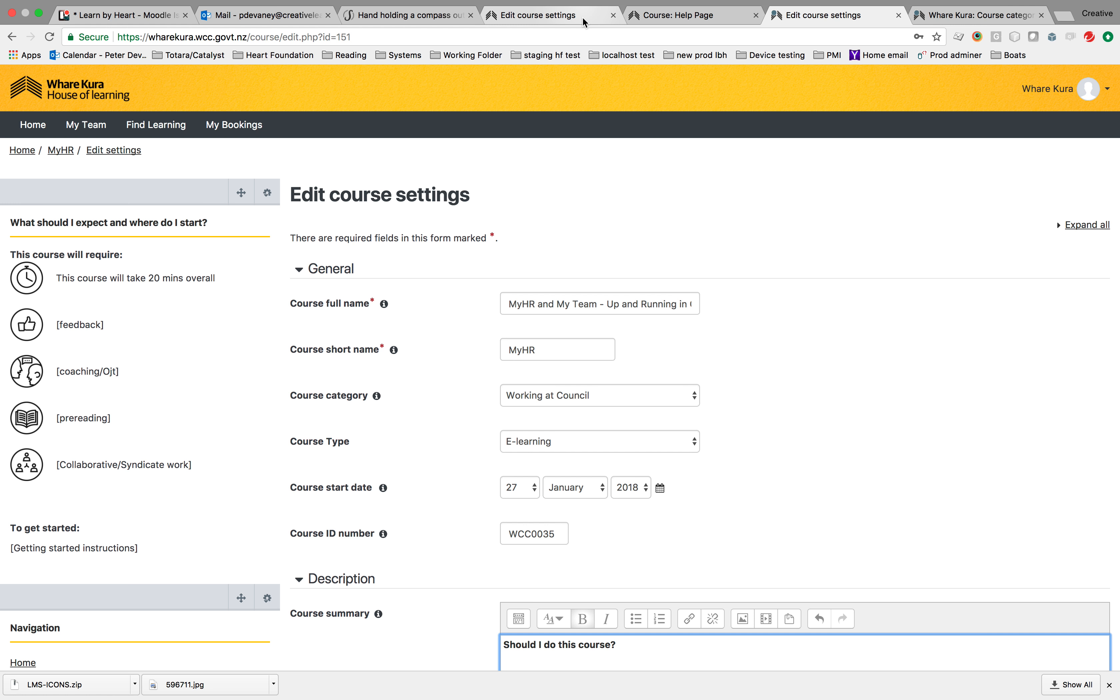
click(661, 15)
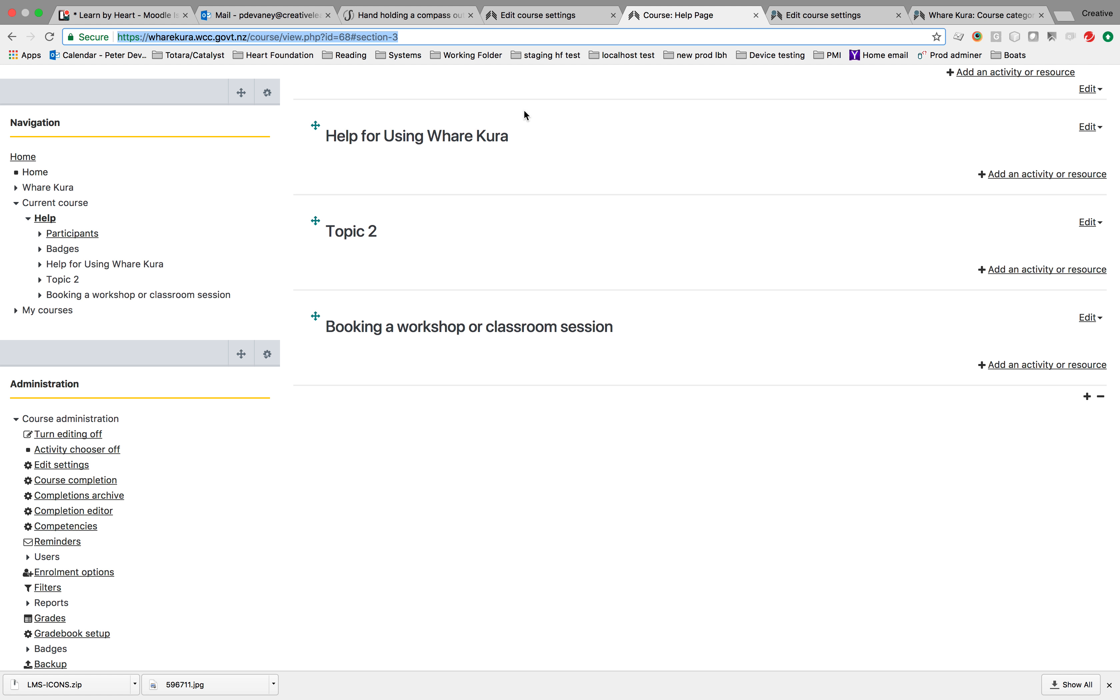
click(537, 16)
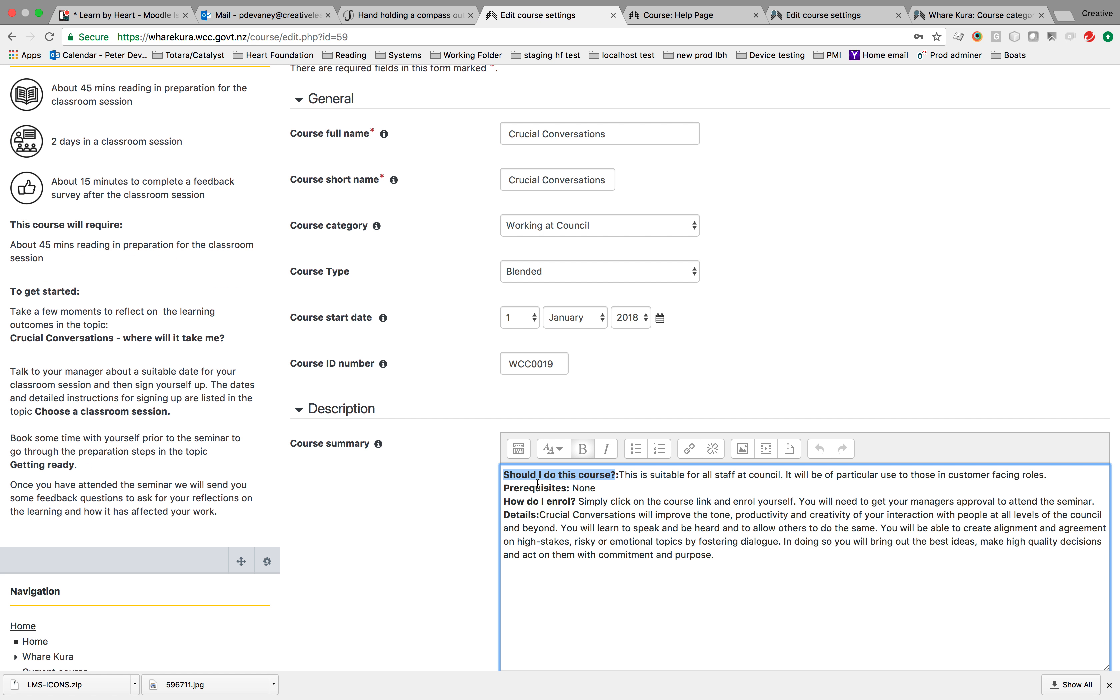
drag(571, 487, 505, 485)
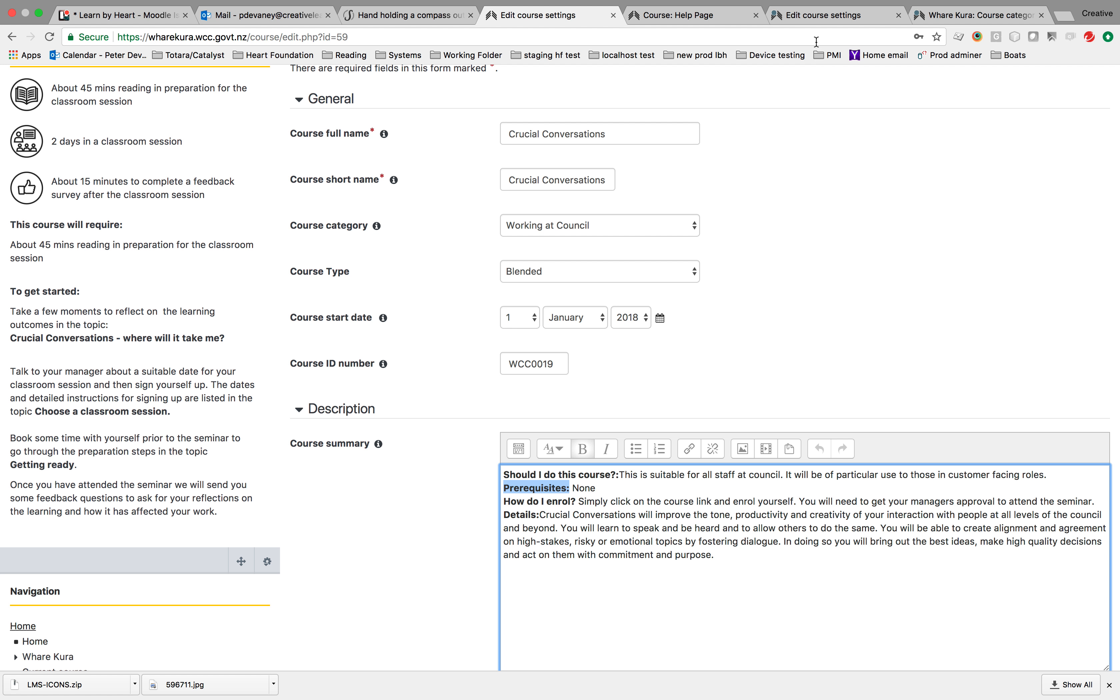
click(804, 15)
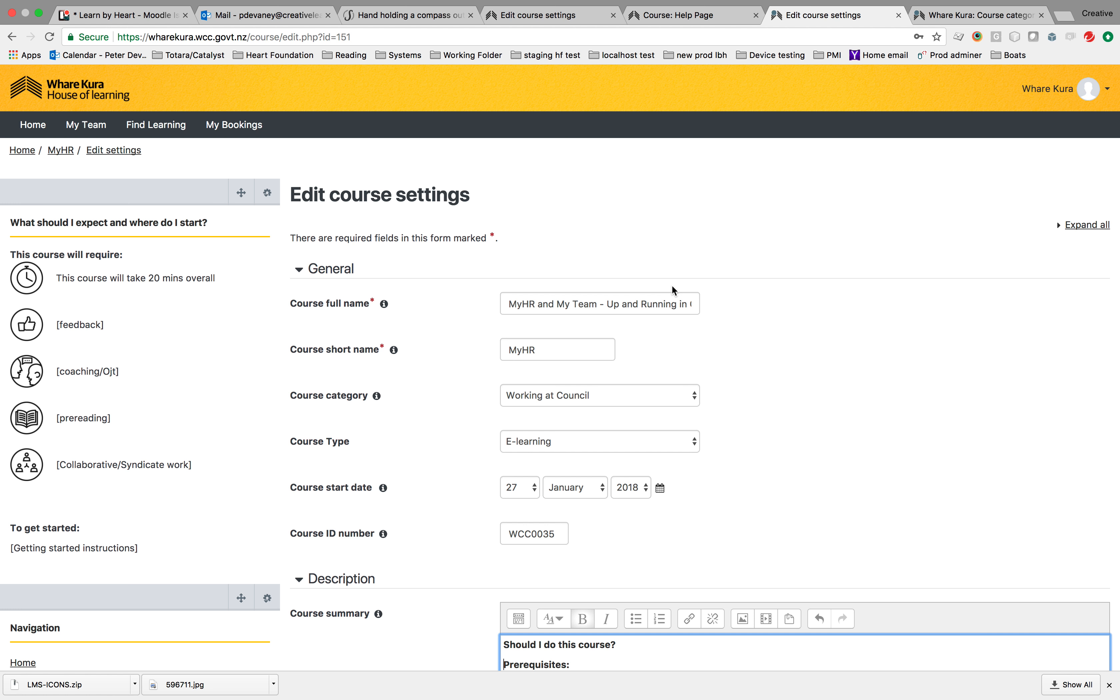
scroll(672, 284, down, 7)
key(BackSpace)
key(BackSpace)
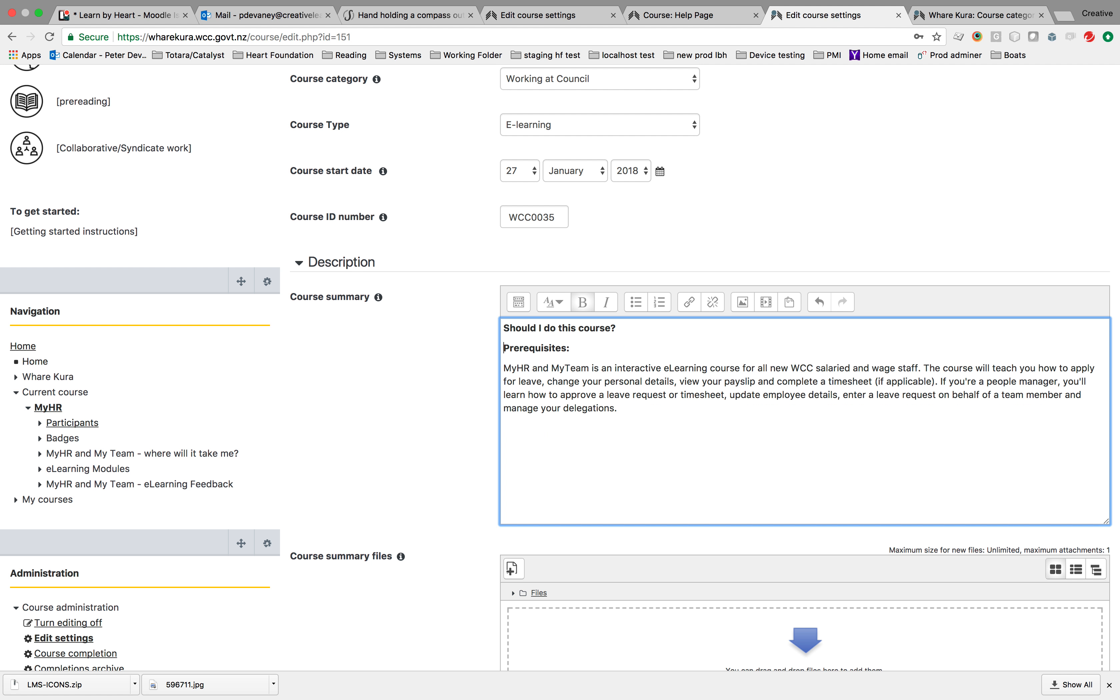
Copy the bold "How do I enrol?" heading from the Crucial Conversations summary onto a new line below "Prerequisites:" in the MyHR summary.
key(Return)
key(Return)
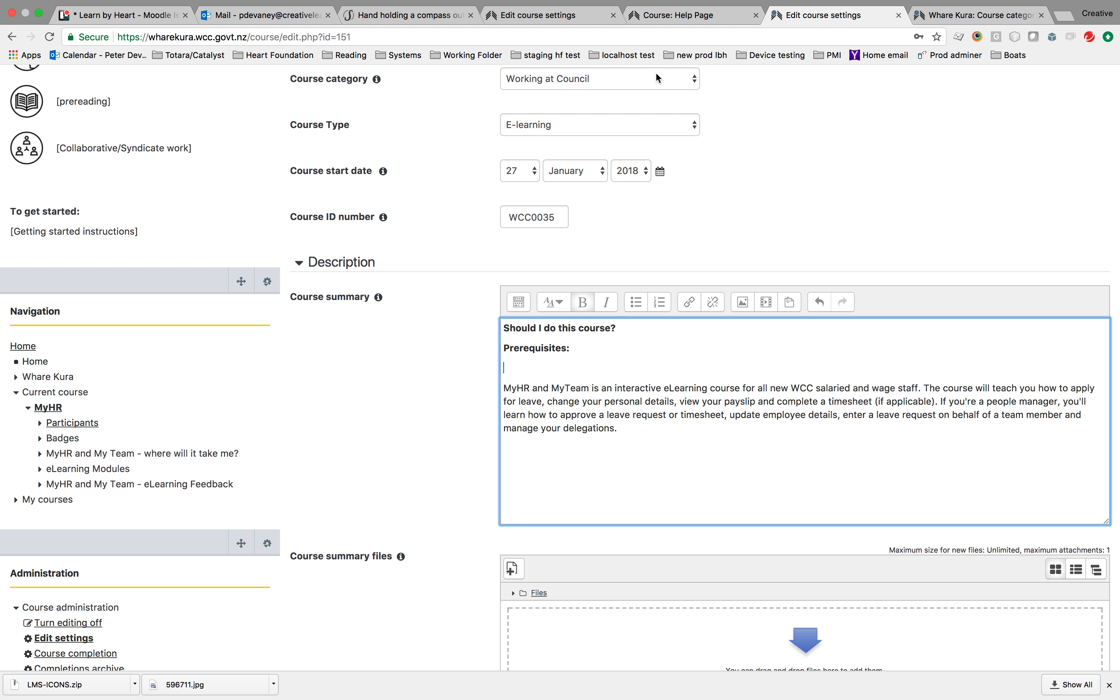
click(540, 20)
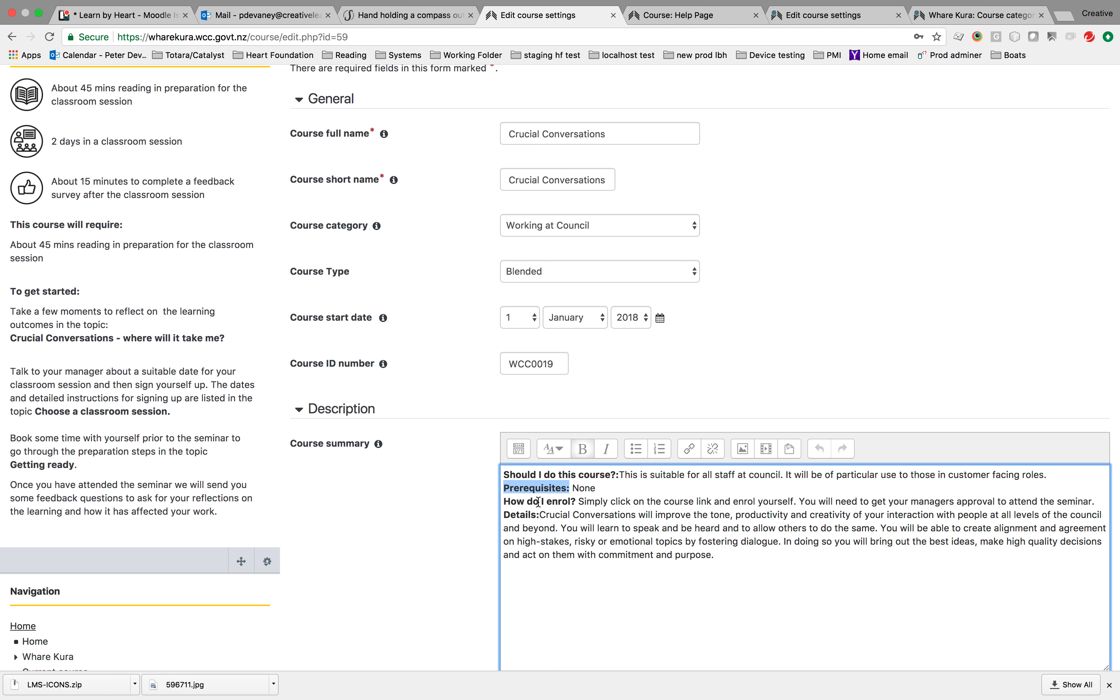
drag(575, 501, 505, 503)
key(super+c)
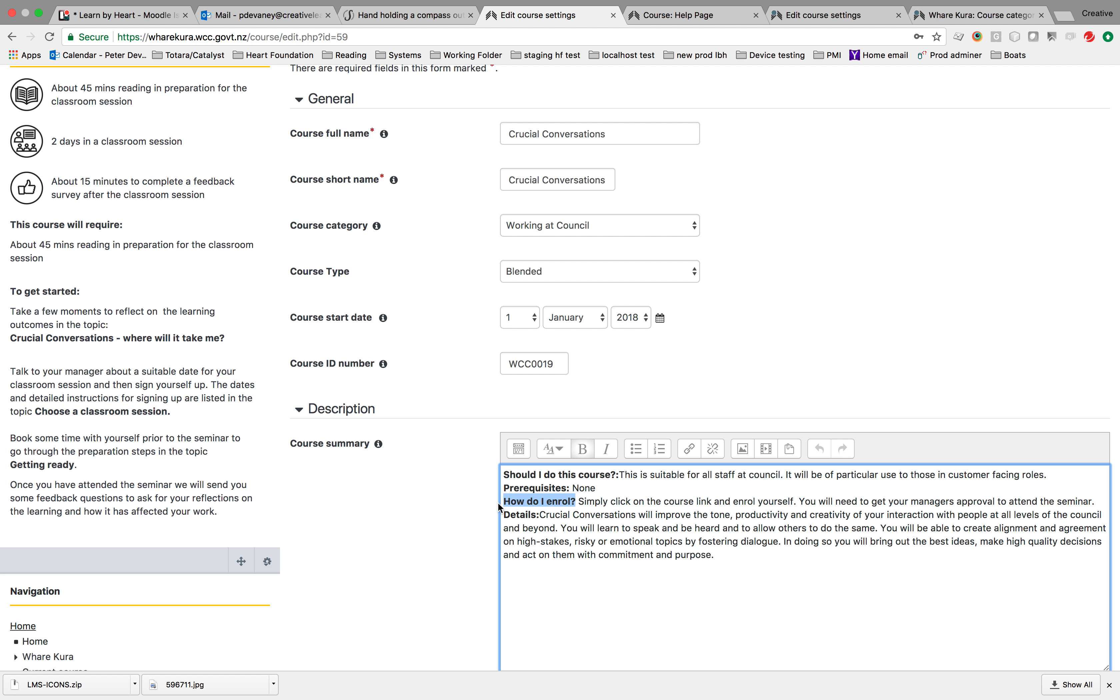
click(796, 19)
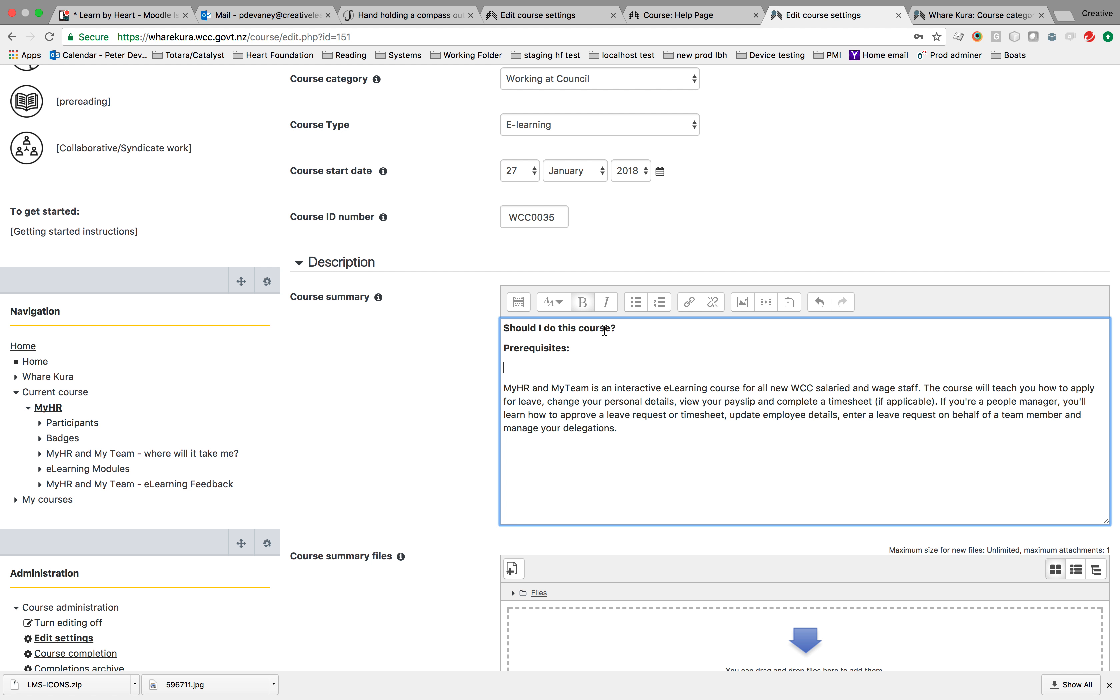
key(super+v)
Add the label "Details:" in bold at the start of the MyHR summary's descriptive paragraph.
text(Details)
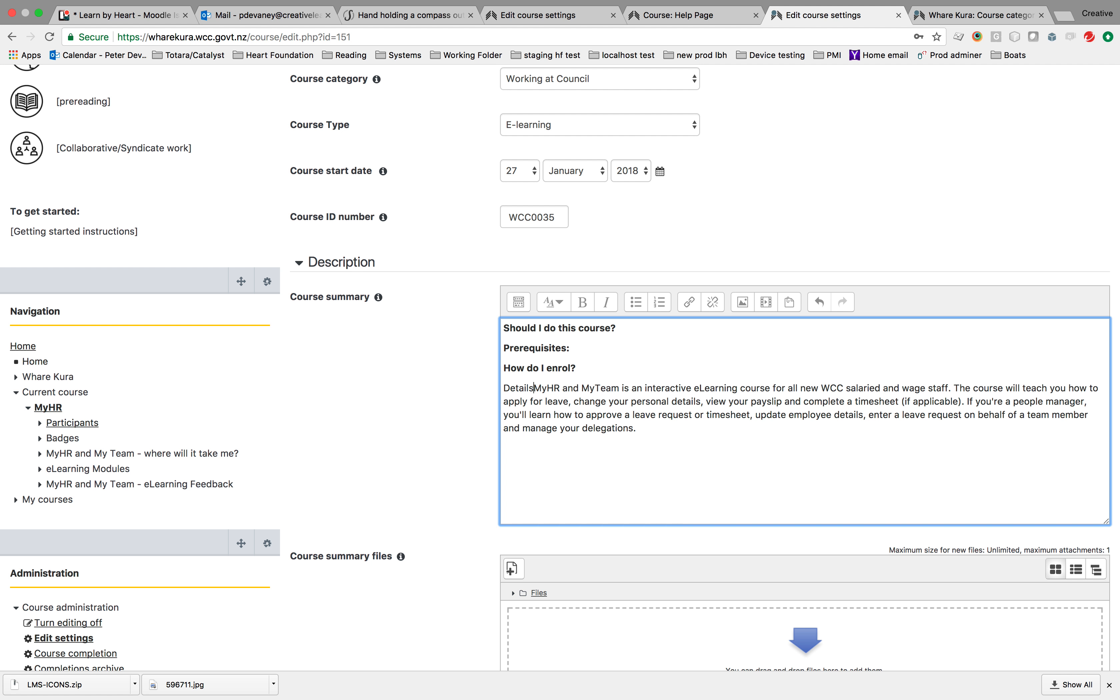
text(:)
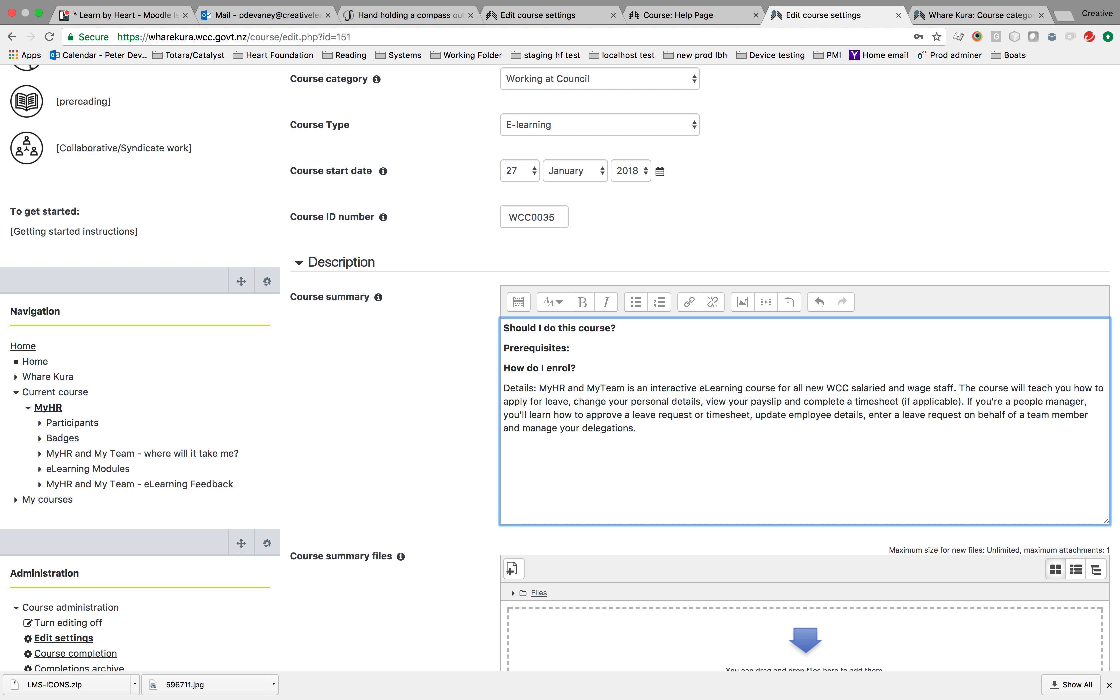
key(shift+Left)
key(shift+Left)
key(shift+Left)
key(shift+Left)
key(shift+Left)
key(shift+Left)
key(super+b)
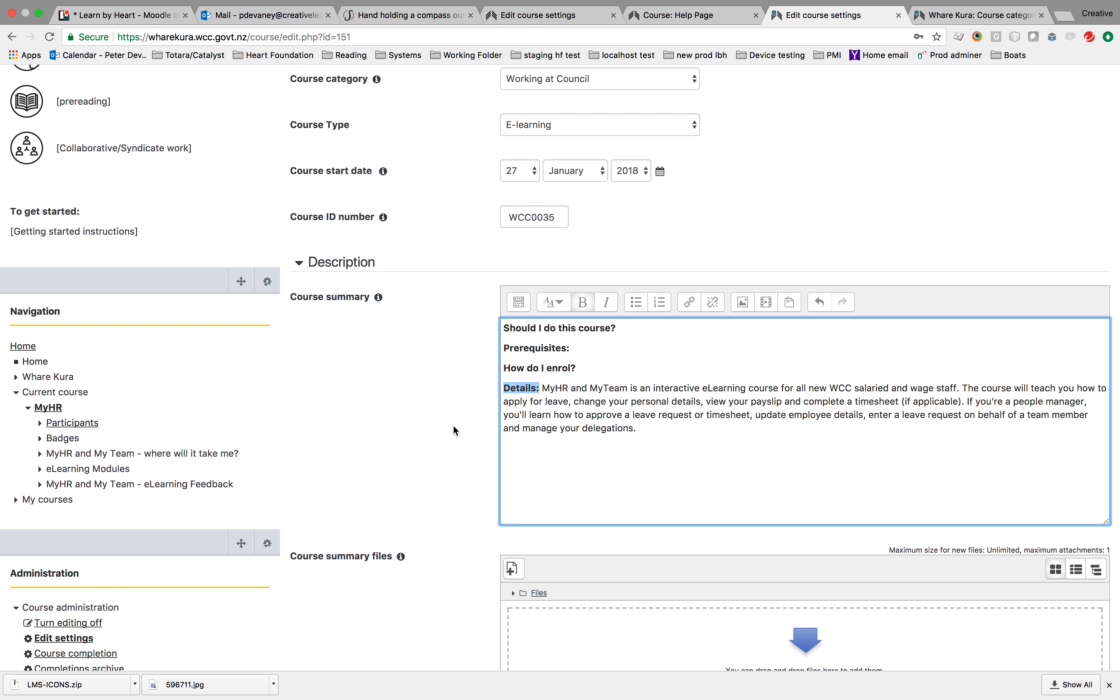
Save the MyHR course settings and return to the course page.
scroll(453, 425, down, 5)
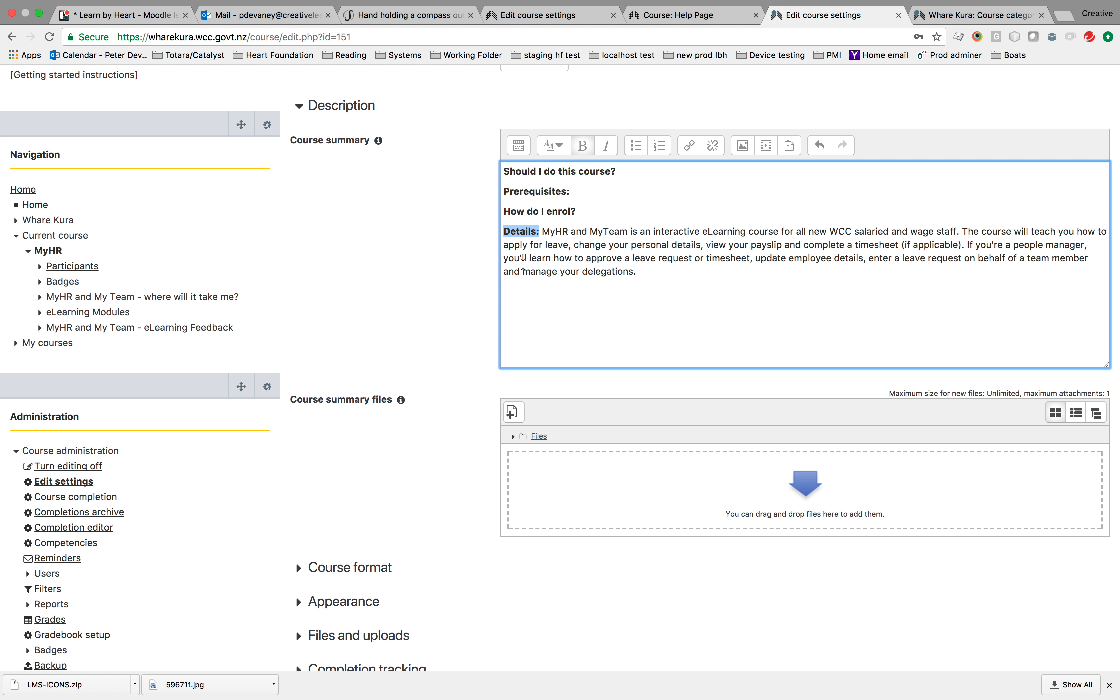
scroll(452, 400, down, 6)
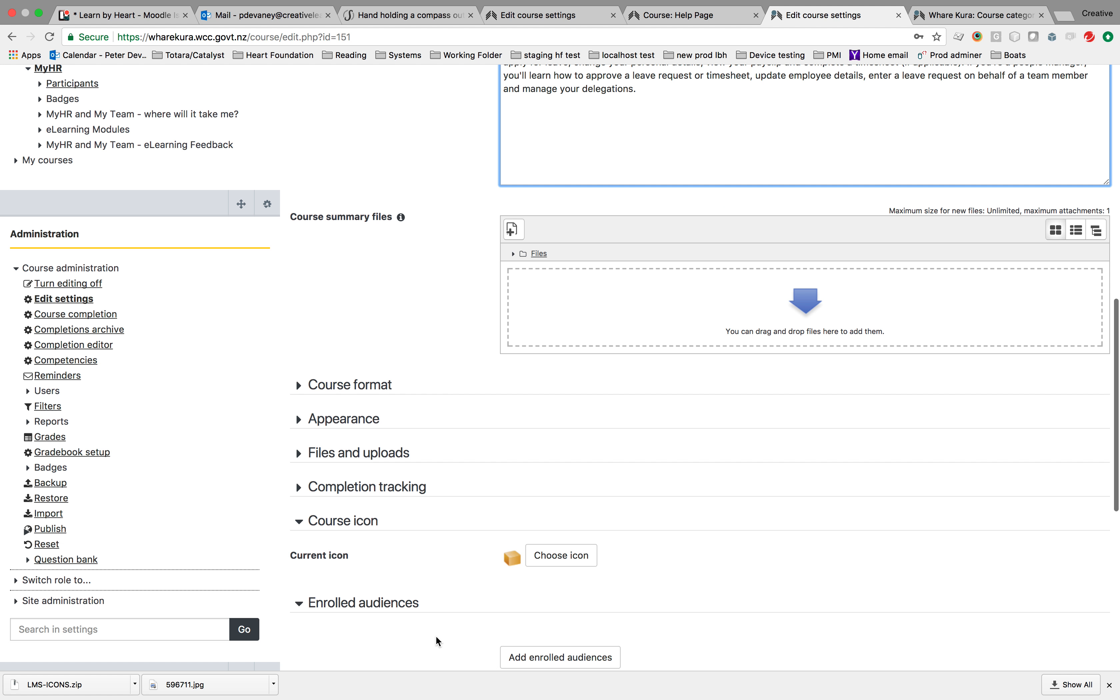
scroll(436, 636, down, 14)
click(533, 510)
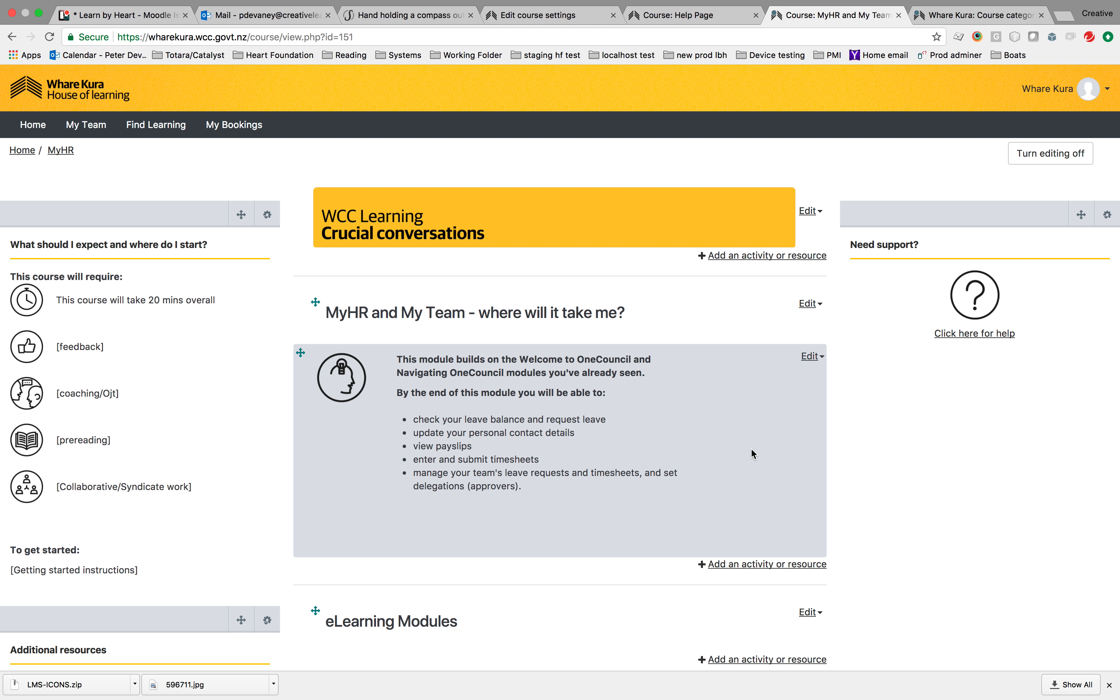
Switch to Excel and bring up the Course setup checklist.xlsx workbook.
key(super+Tab)
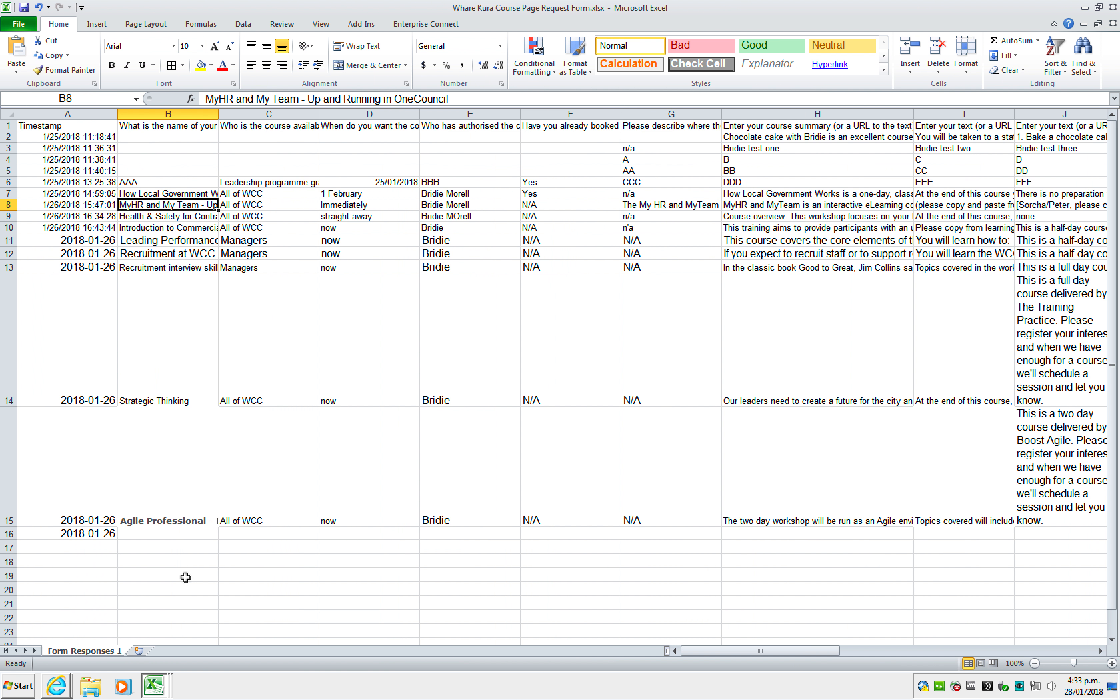
click(152, 689)
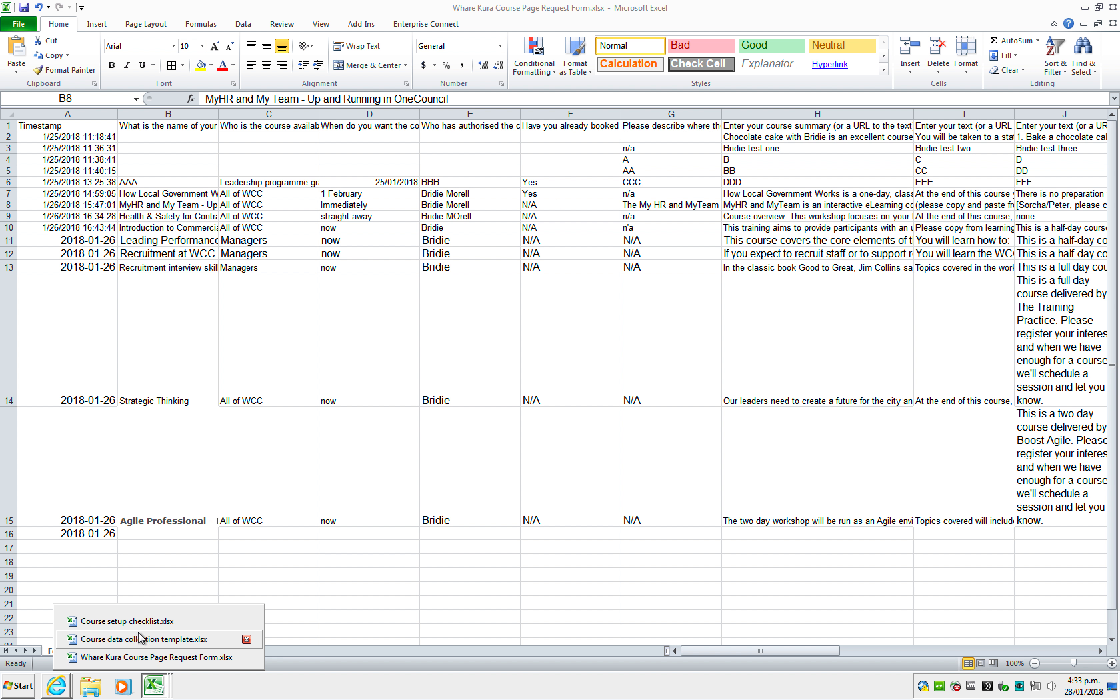
click(137, 620)
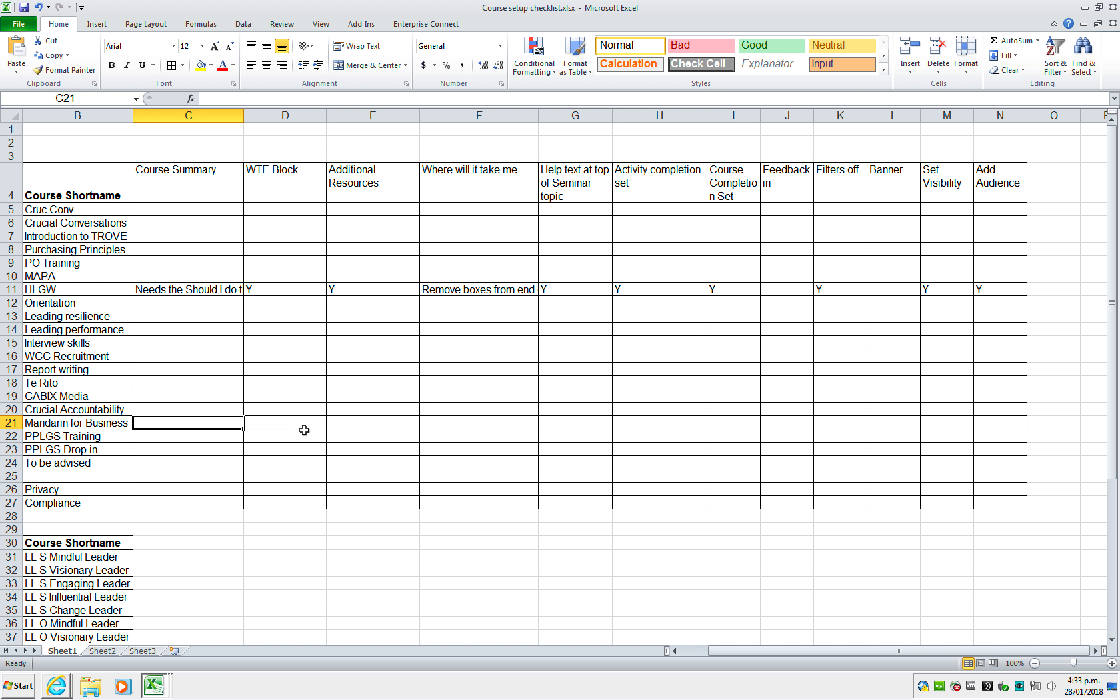
Look through the course names and shortnames in the checklist for an existing MyHR entry.
key(Up)
key(Up)
key(Up)
key(Up)
key(Up)
key(Up)
key(Up)
key(Up)
key(Up)
key(Up)
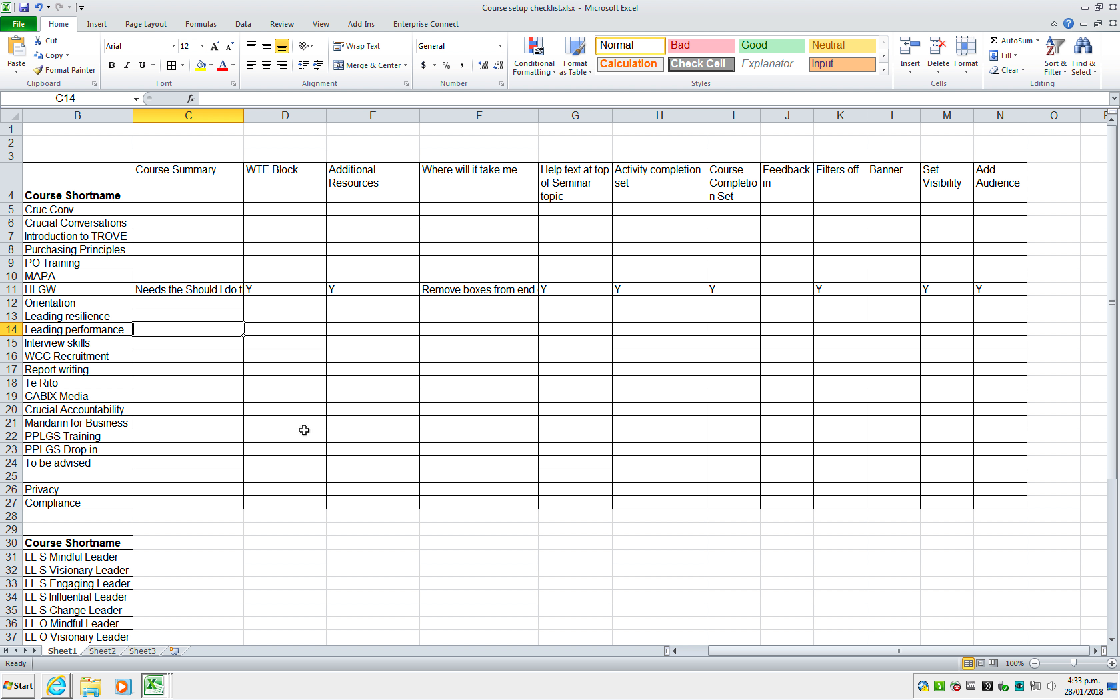
key(Up)
key(Up)
key(Up)
key(Down)
key(Down)
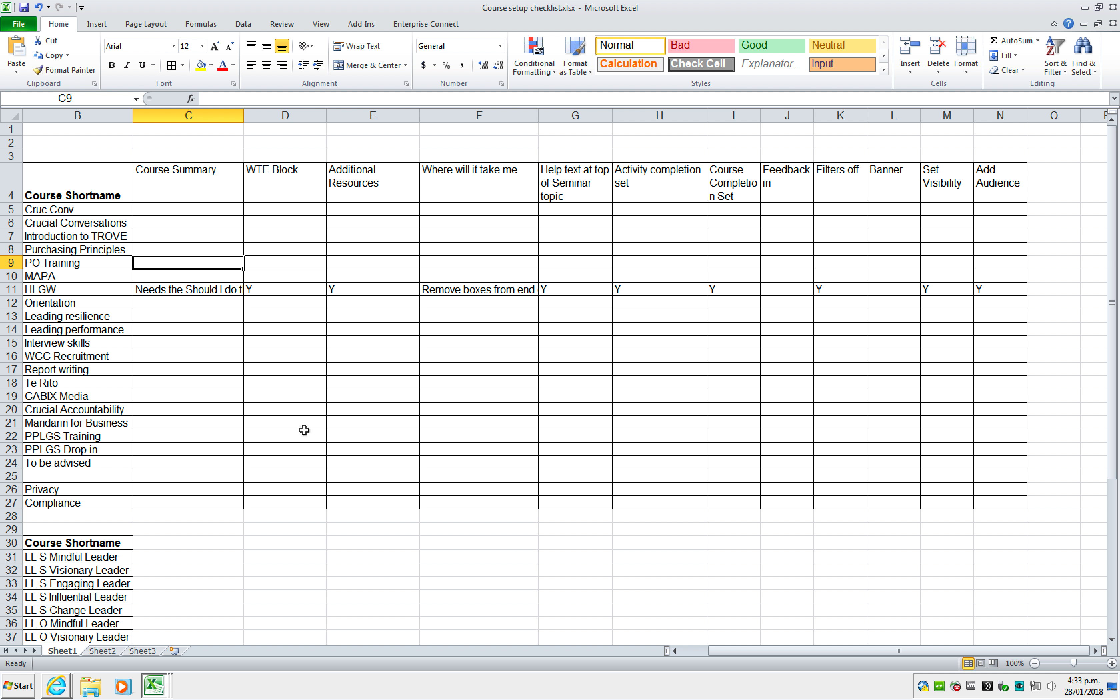
key(Right)
key(Down)
key(Left)
key(Left)
key(Left)
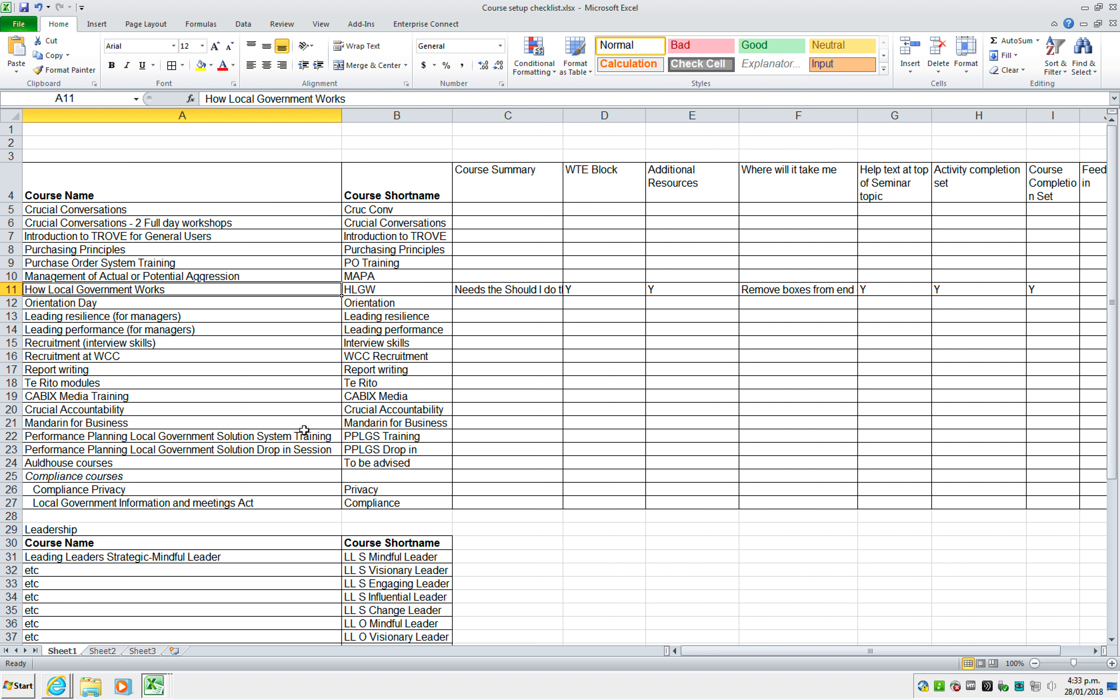
key(Down)
key(Down)
key(Down)
key(Down)
key(Down)
key(Down)
key(Down)
key(Down)
key(Down)
key(Down)
key(Down)
key(Down)
key(Down)
key(Down)
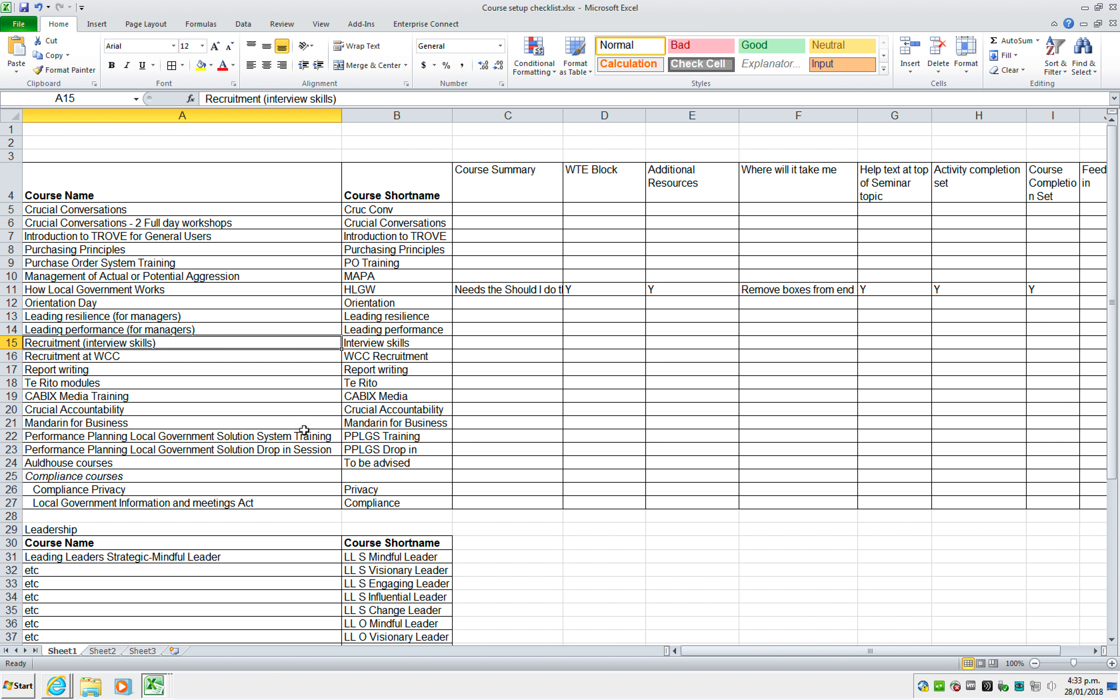
key(Down)
key(Up)
key(Up)
key(Up)
key(Up)
key(Up)
key(Up)
key(Up)
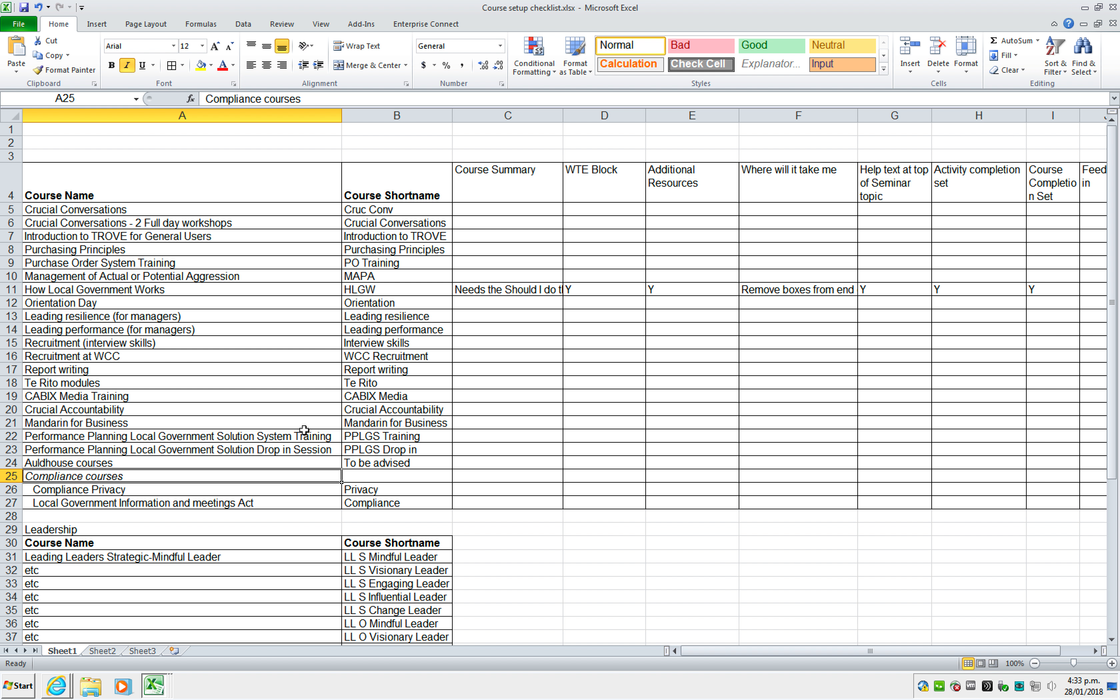
key(Up)
key(Up)
key(Up)
key(Up)
key(Up)
key(Up)
key(Up)
key(Up)
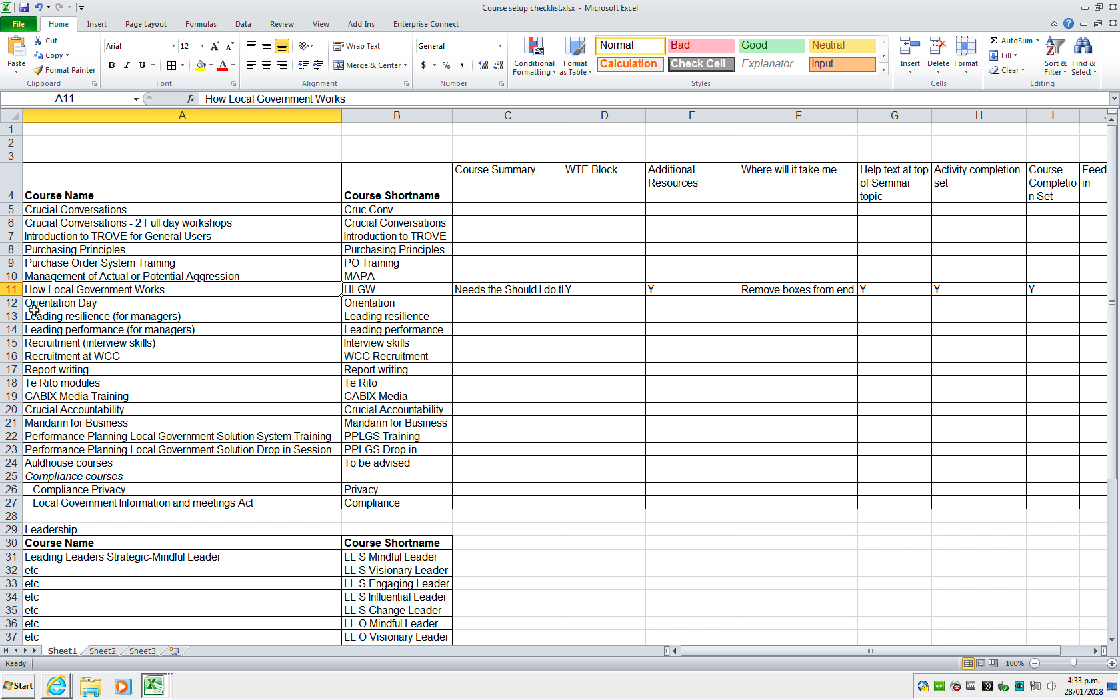
Insert a row above How Local Government Works and enter "MyHR" as its course name.
right_click(9, 289)
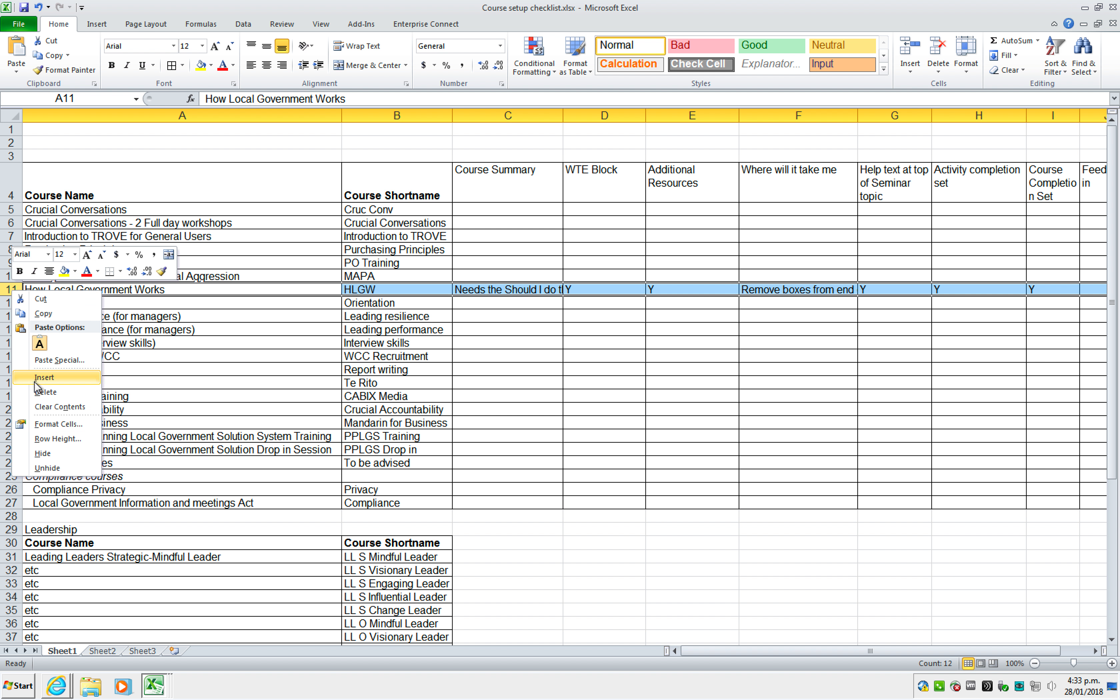
click(48, 384)
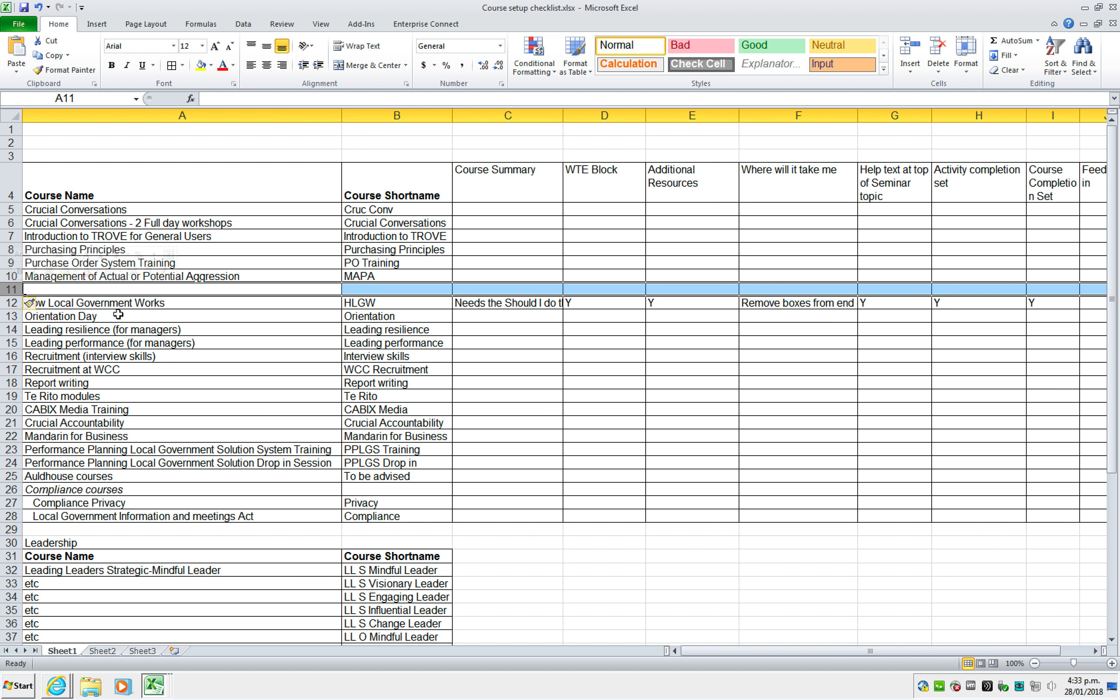
click(89, 289)
text(MyHR)
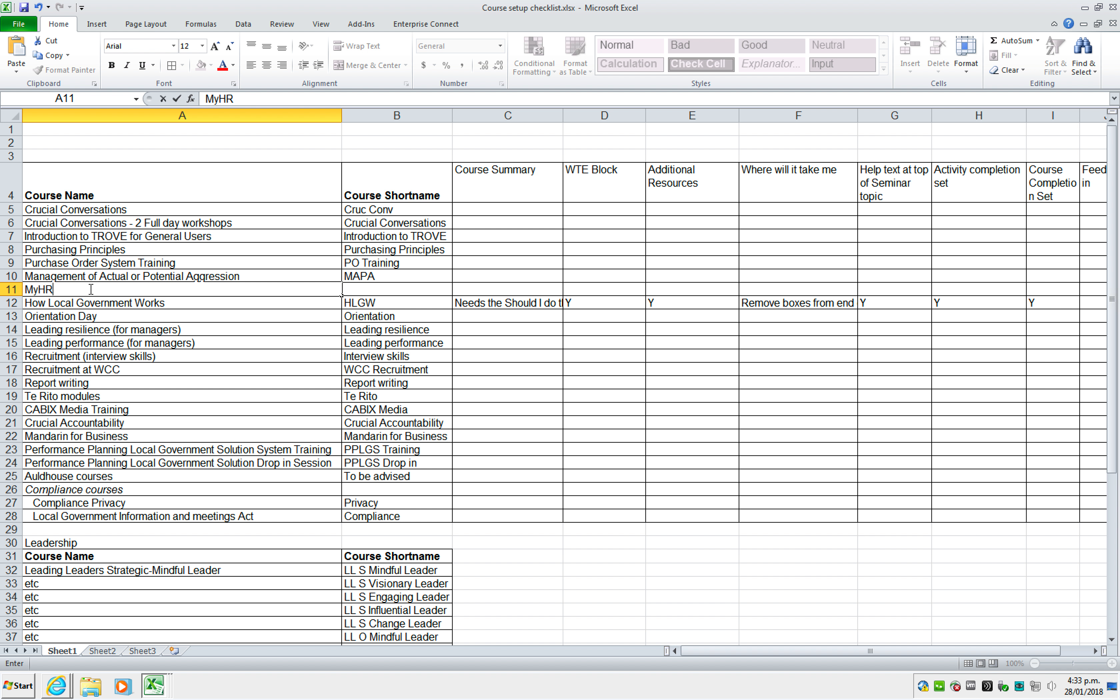
key(Return)
Enter "MyHr" as the course shortname in the new MyHR row.
key(Up)
key(Right)
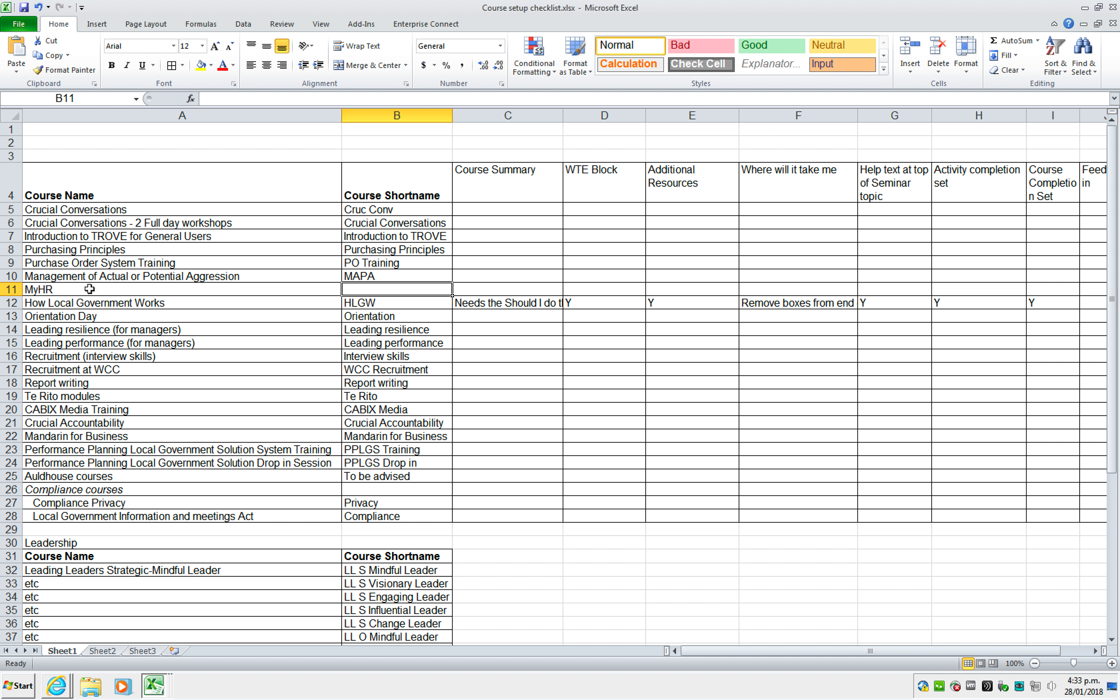
text(Myh)
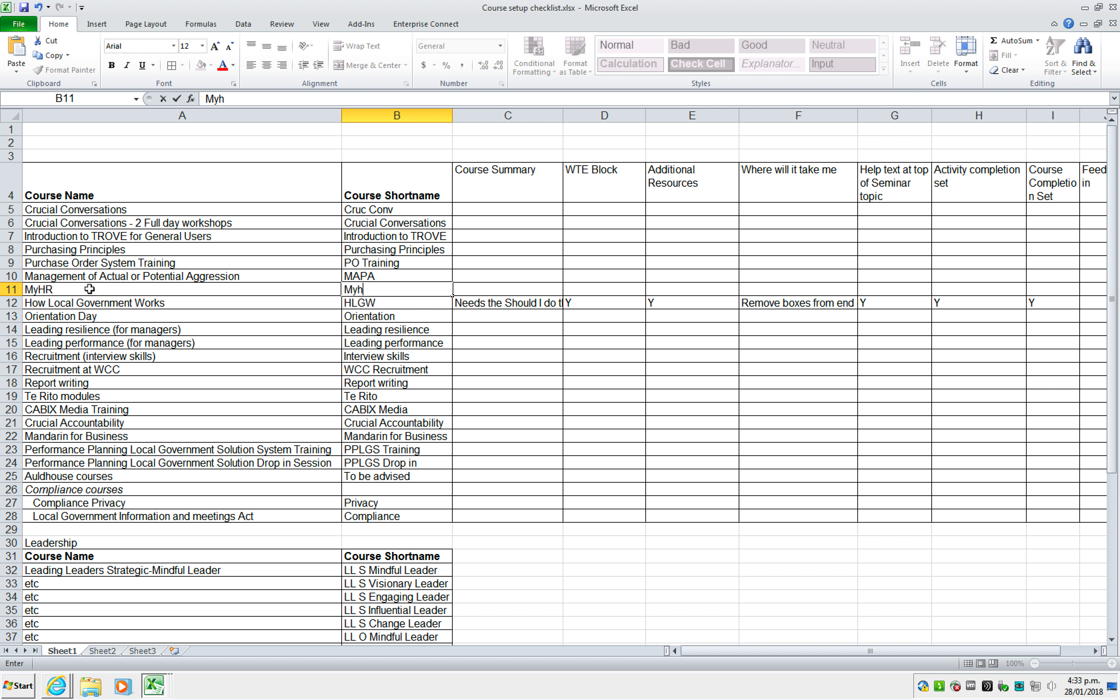
key(BackSpace)
key(BackSpace)
text(Hr)
key(Return)
Enter Y for Course Summary, WTE Block, Additional Resources and Where will it take me in the MyHR row.
key(Up)
key(Right)
key(Right)
key(Right)
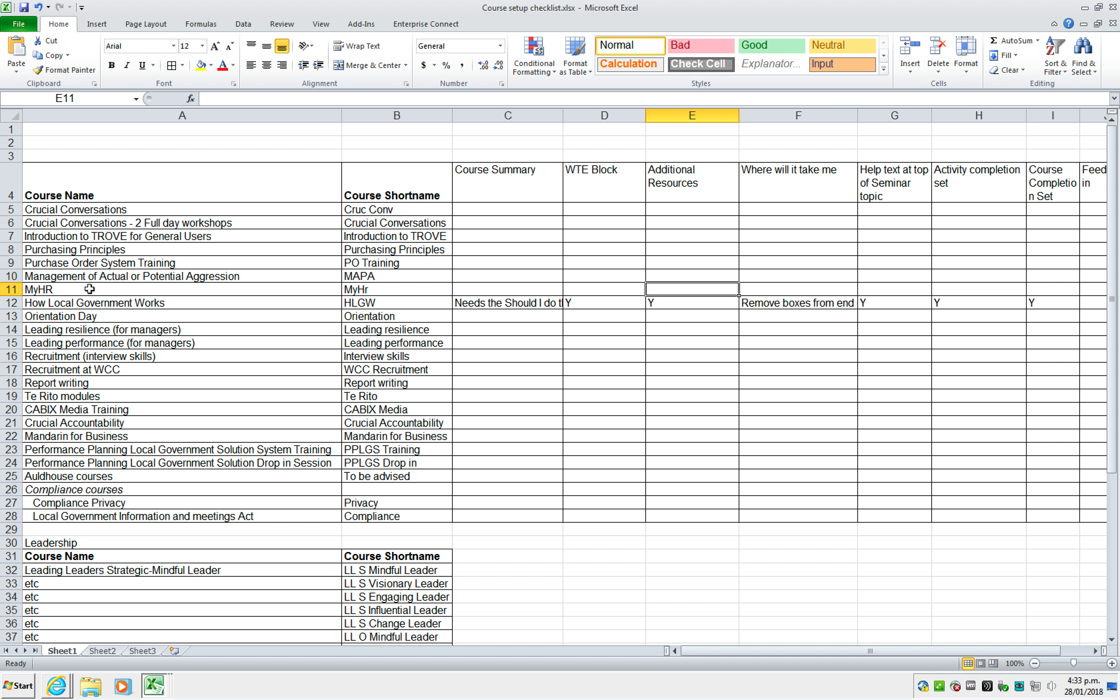
key(Left)
key(Left)
text(Y)
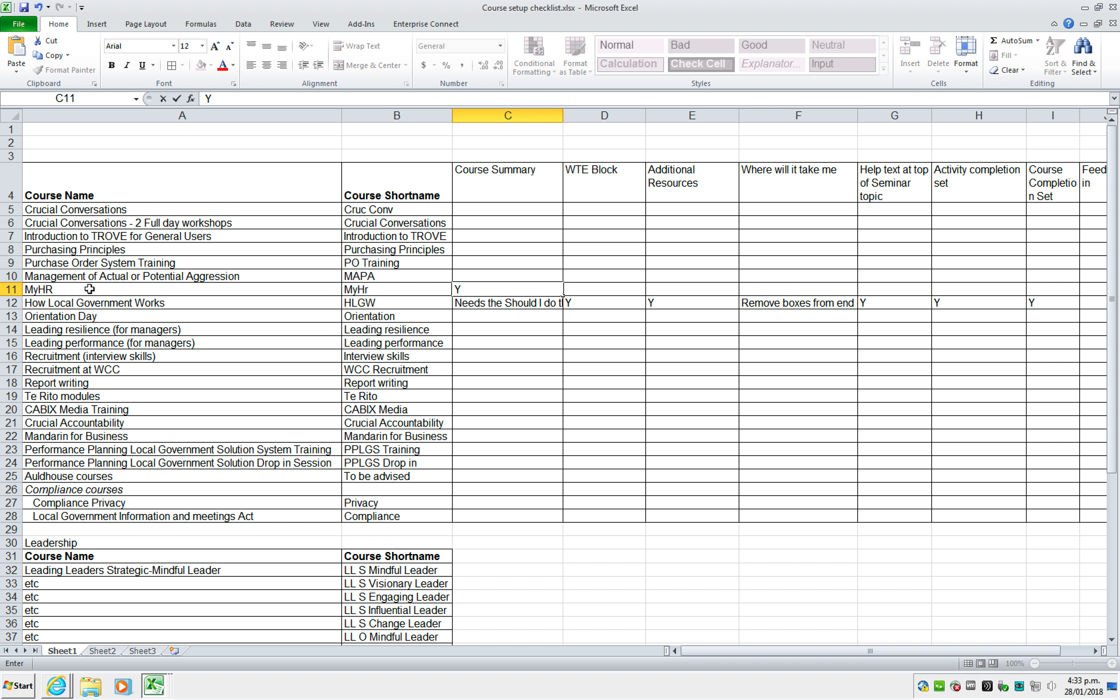
key(Right)
text(Y)
key(Right)
text(Y)
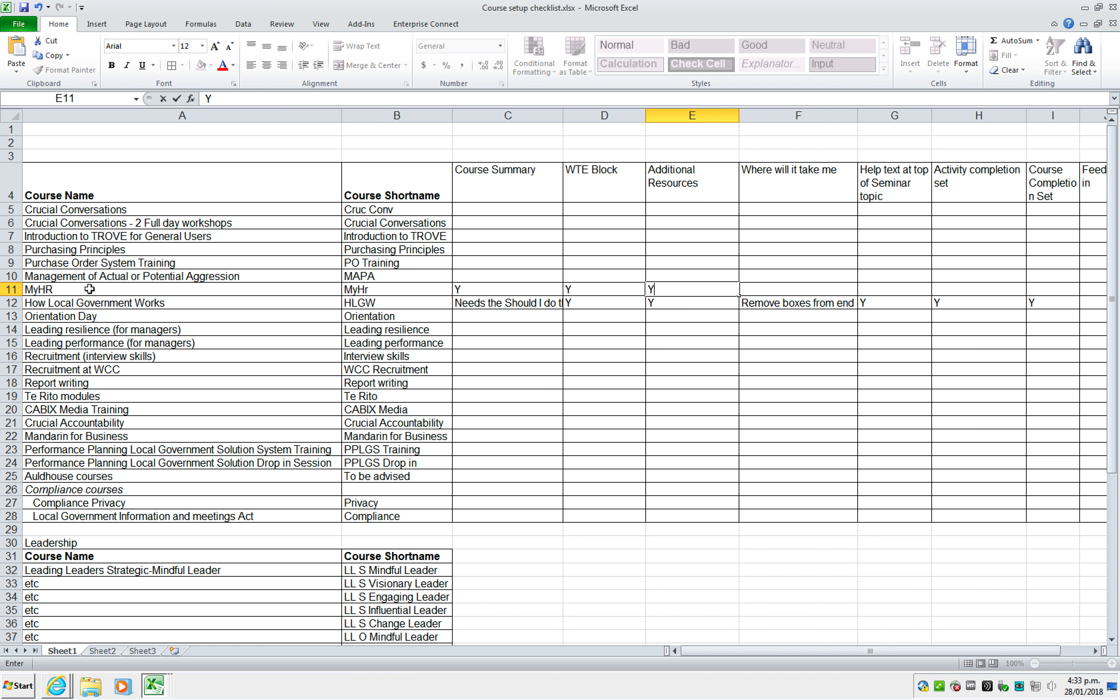
key(Right)
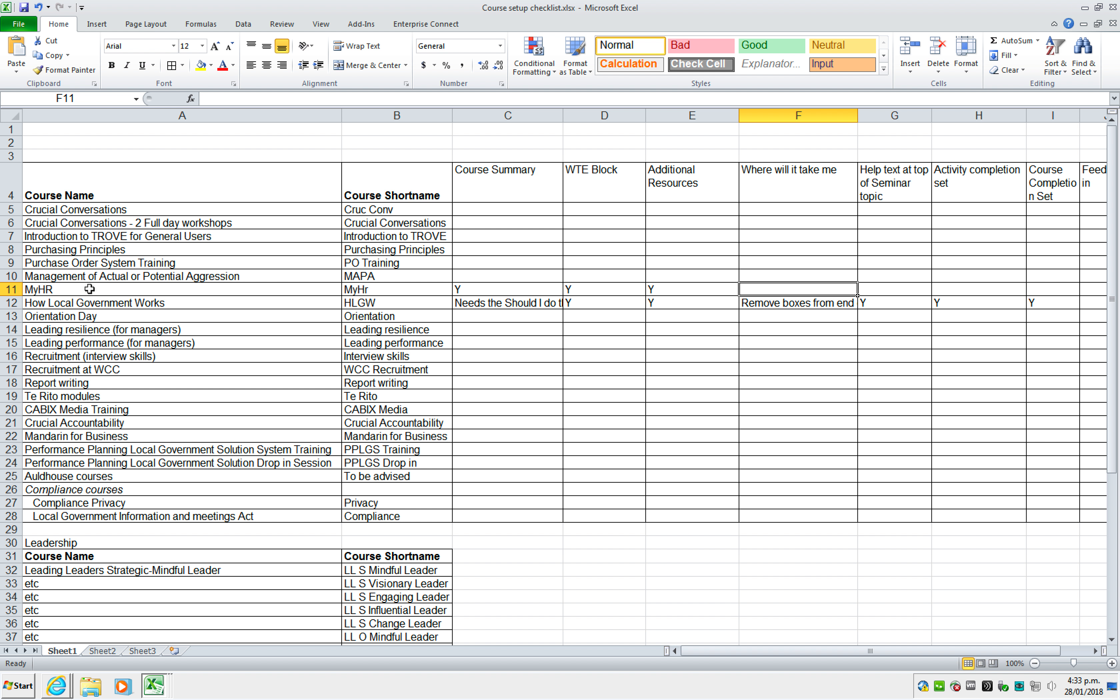
text(Y)
key(Left)
key(Left)
key(Left)
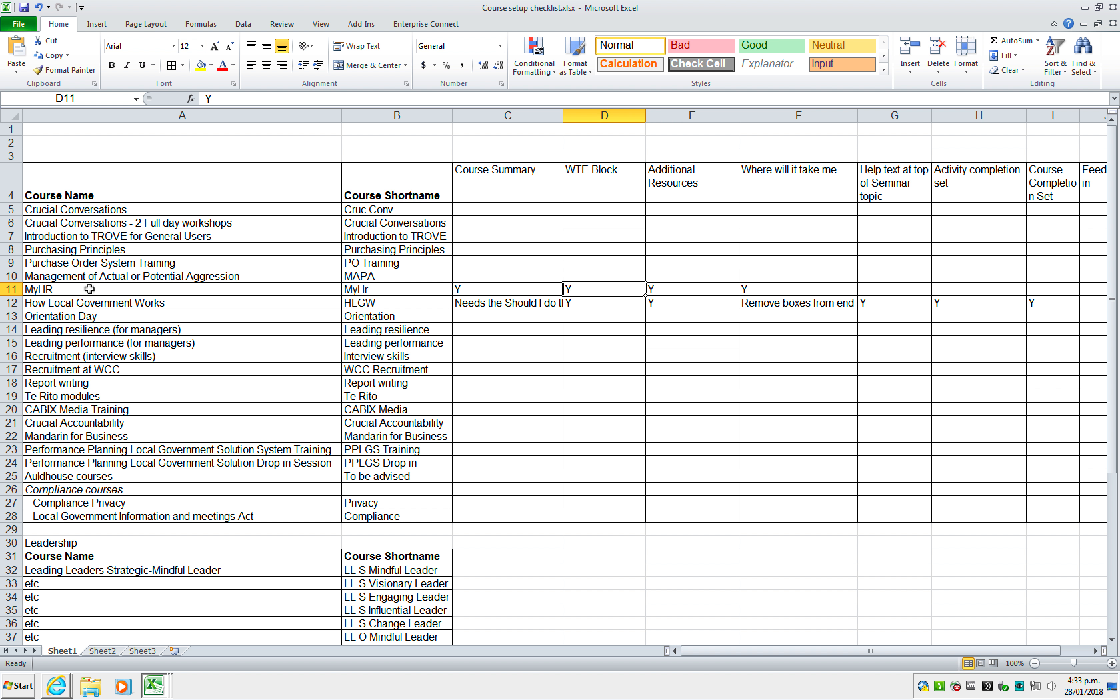
Clear the Y marks for Course Summary, WTE Block and Additional Resources in the MyHR row.
key(Right)
key(Right)
key(Left)
key(Left)
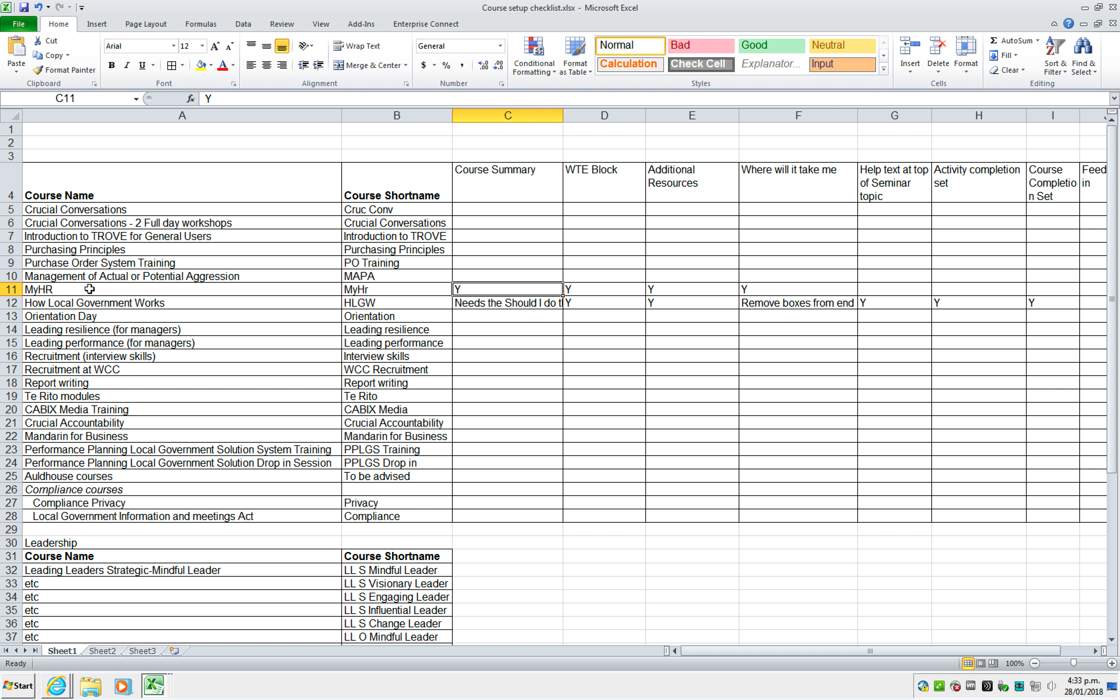
key(Right)
key(Left)
key(shift+Right)
key(shift+Right)
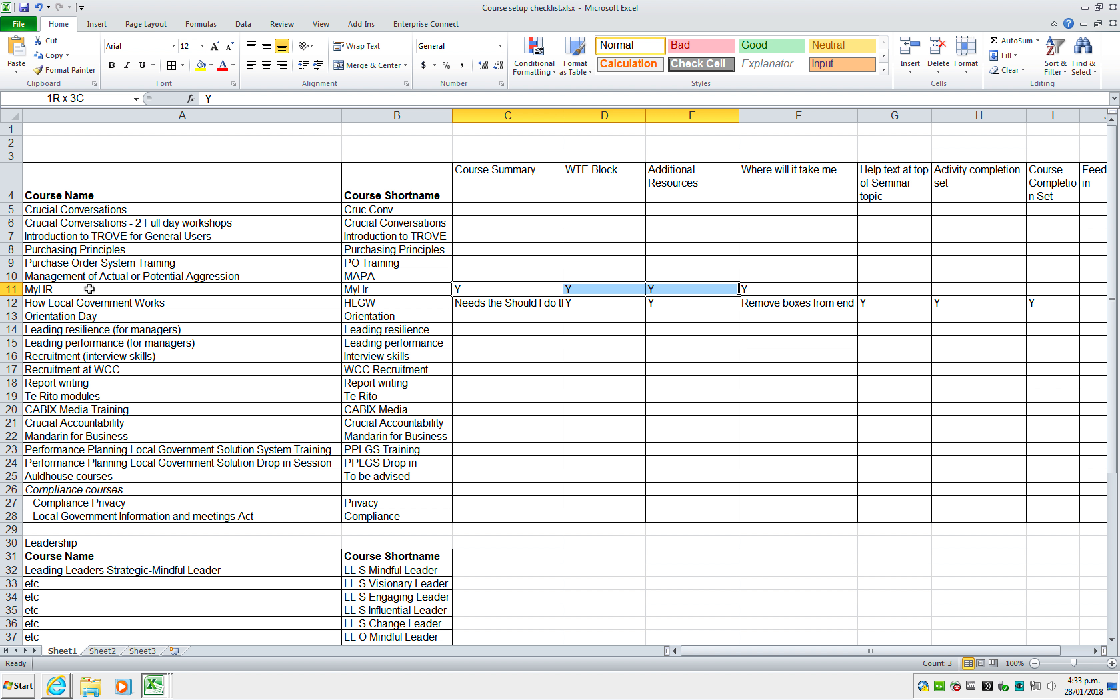
key(Right)
key(Left)
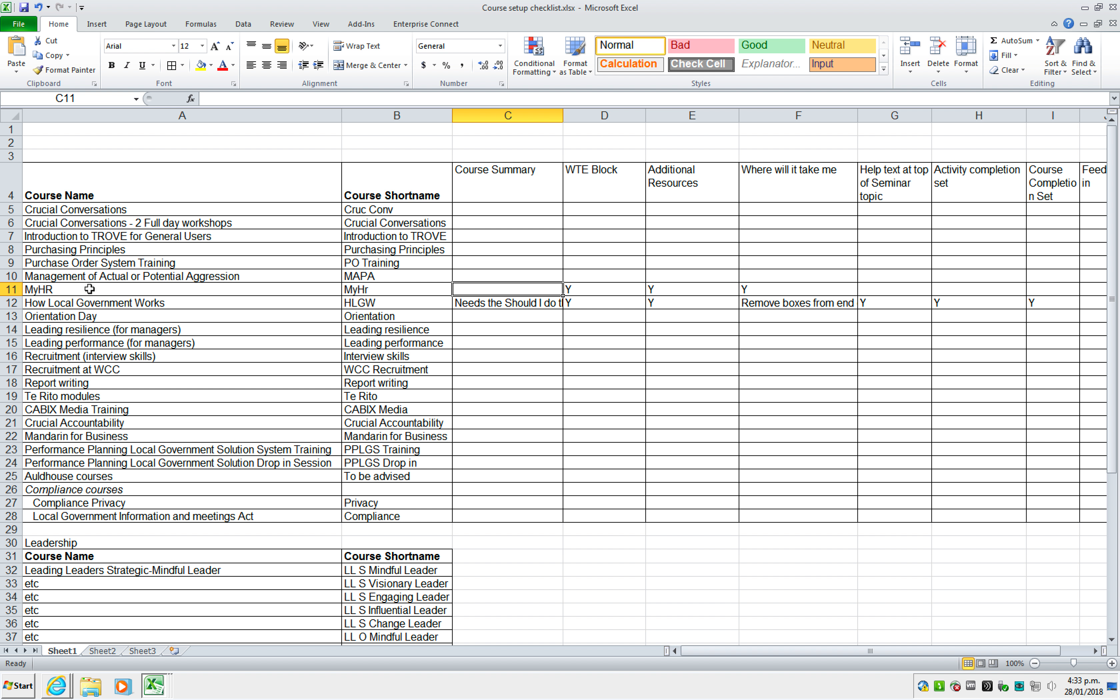
key(Right)
key(shift+Right)
key(shift+Left)
key(Right)
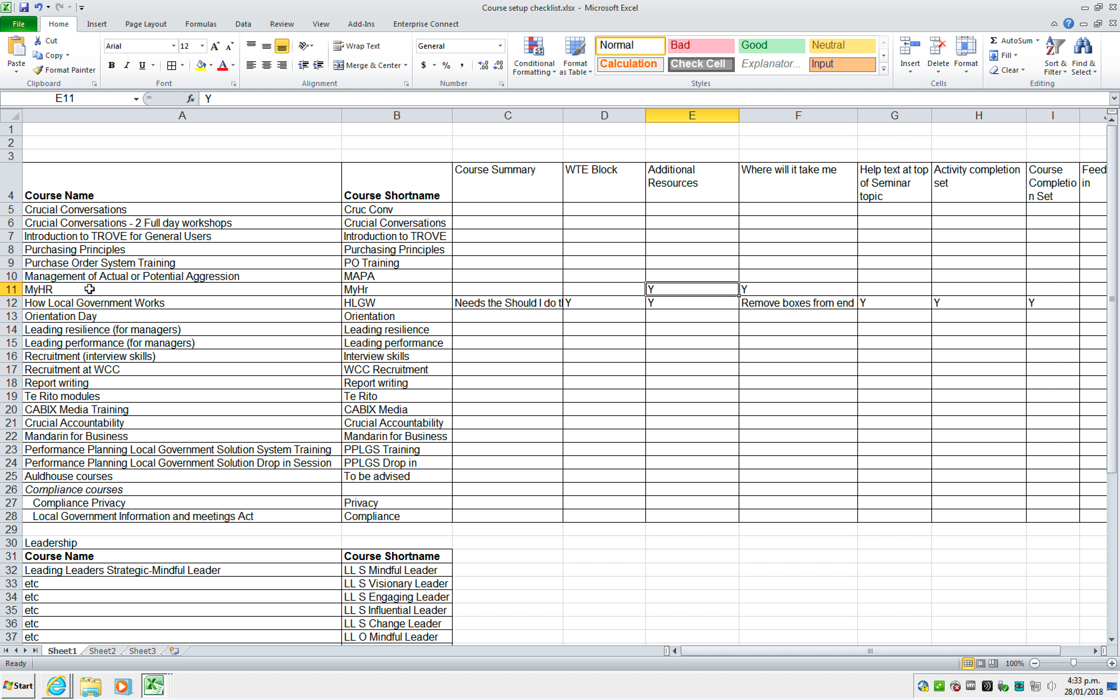
key(Left)
key(Left)
key(Right)
key(Right)
key(Right)
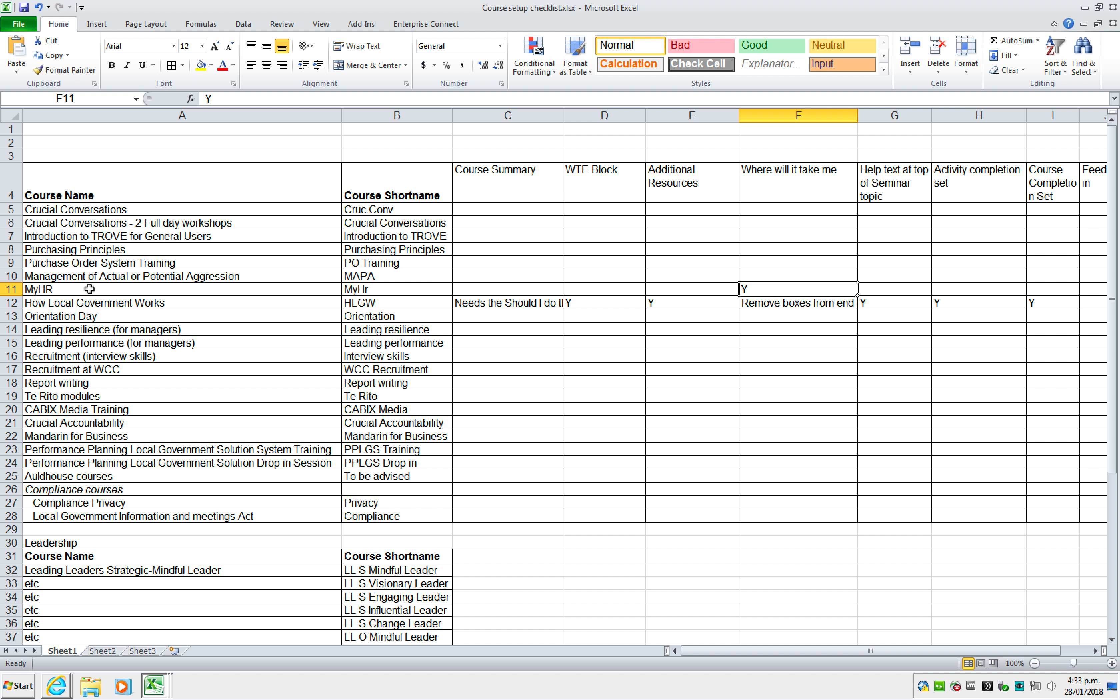
Review the MyHR row against the other checklist columns, including the Help text at top of Seminar topic heading.
key(Right)
key(Right)
key(Right)
key(Right)
key(Right)
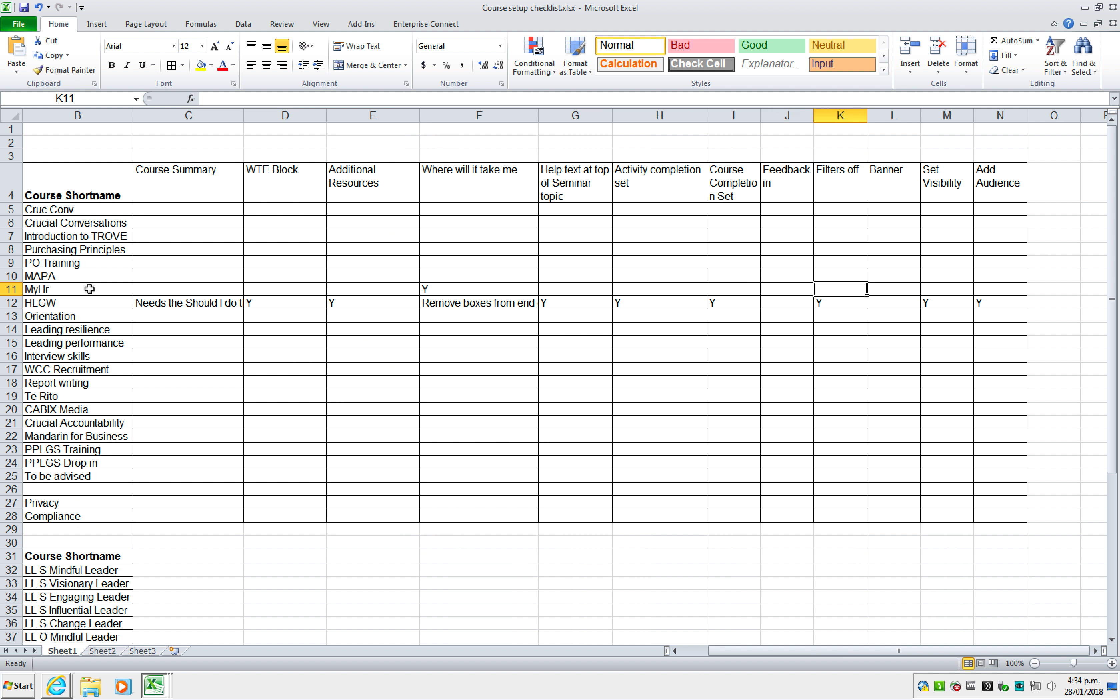
key(Left)
key(Left)
key(Left)
key(Left)
key(Left)
key(Left)
key(Right)
key(Right)
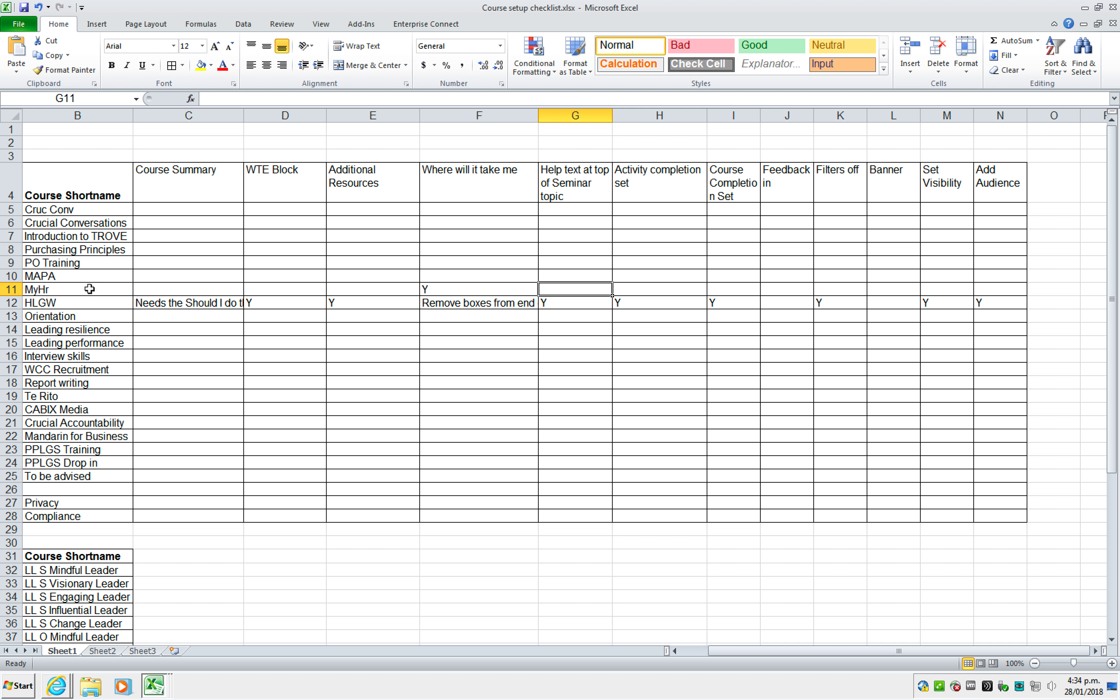
key(Left)
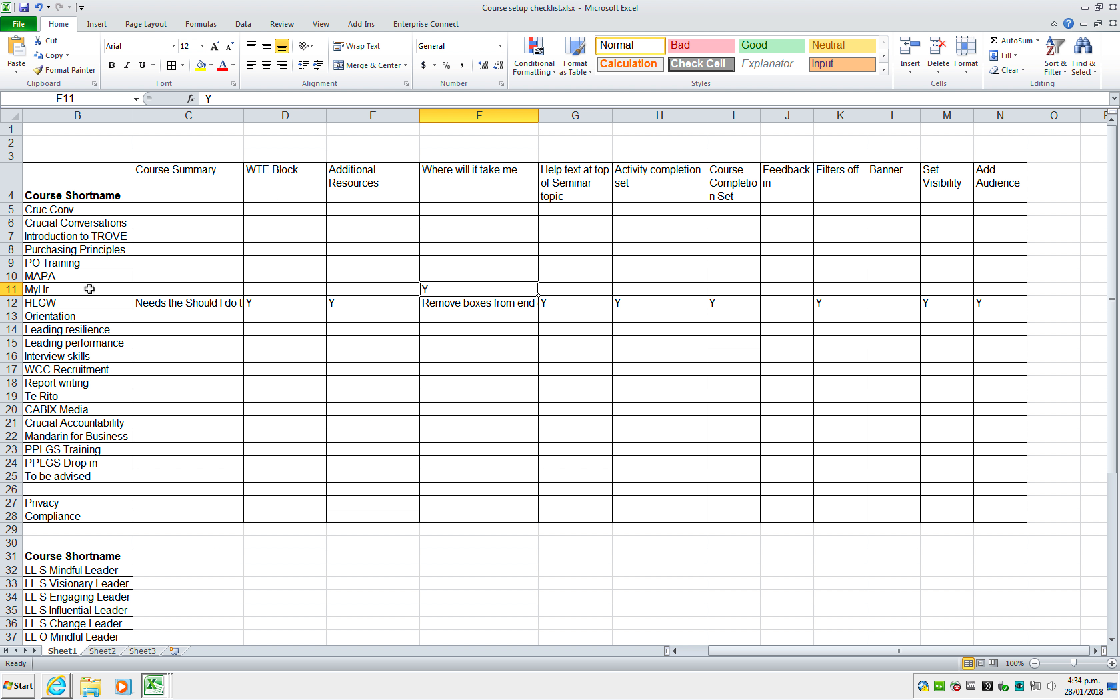
key(Left)
key(Left)
key(Left)
key(Right)
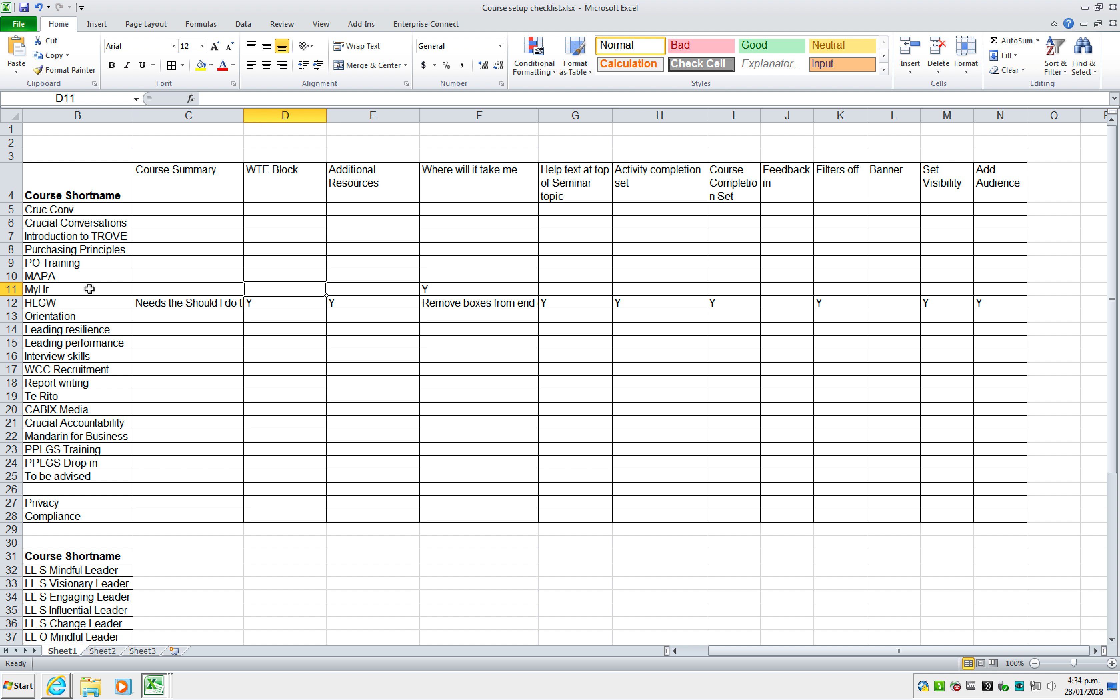
key(Right)
key(Right)
key(Right)
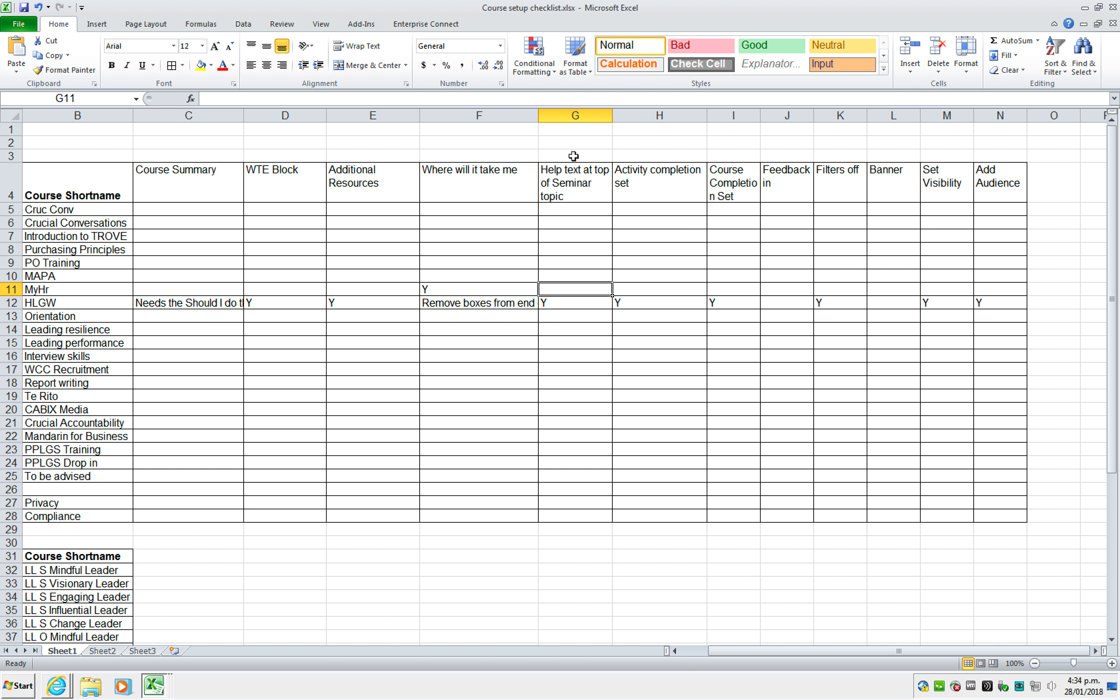
click(565, 180)
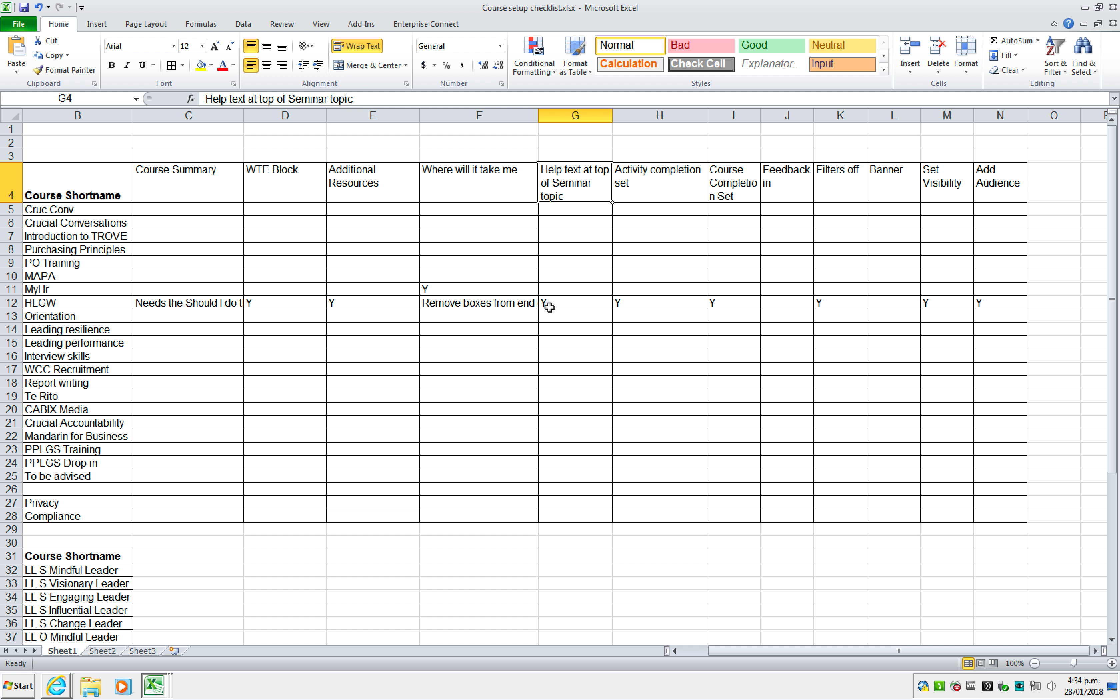
Switch to Google Chrome, look over the MyHR course page and open the site's course list.
key(super+Tab)
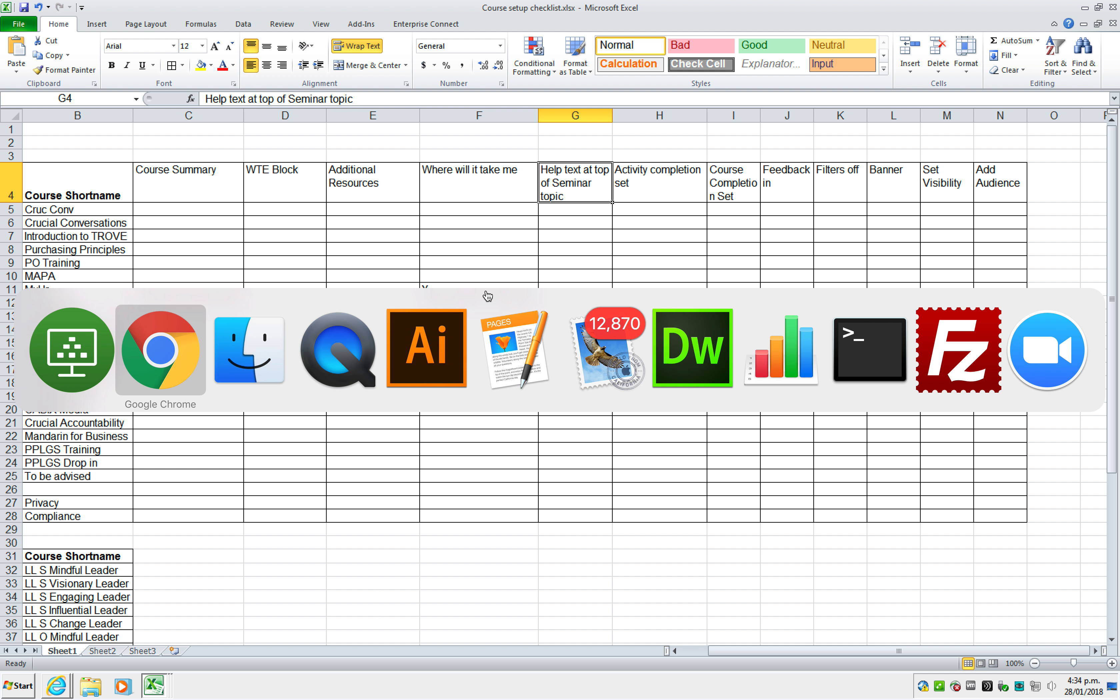
scroll(523, 430, down, 5)
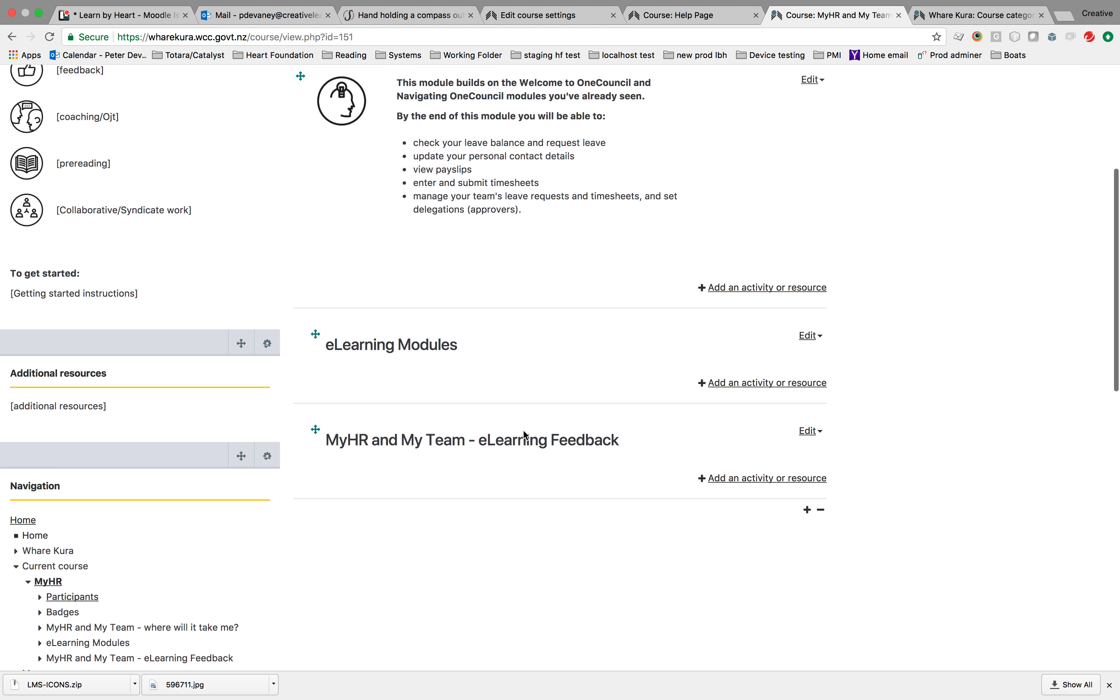
scroll(524, 431, up, 6)
mouse_move(138, 125)
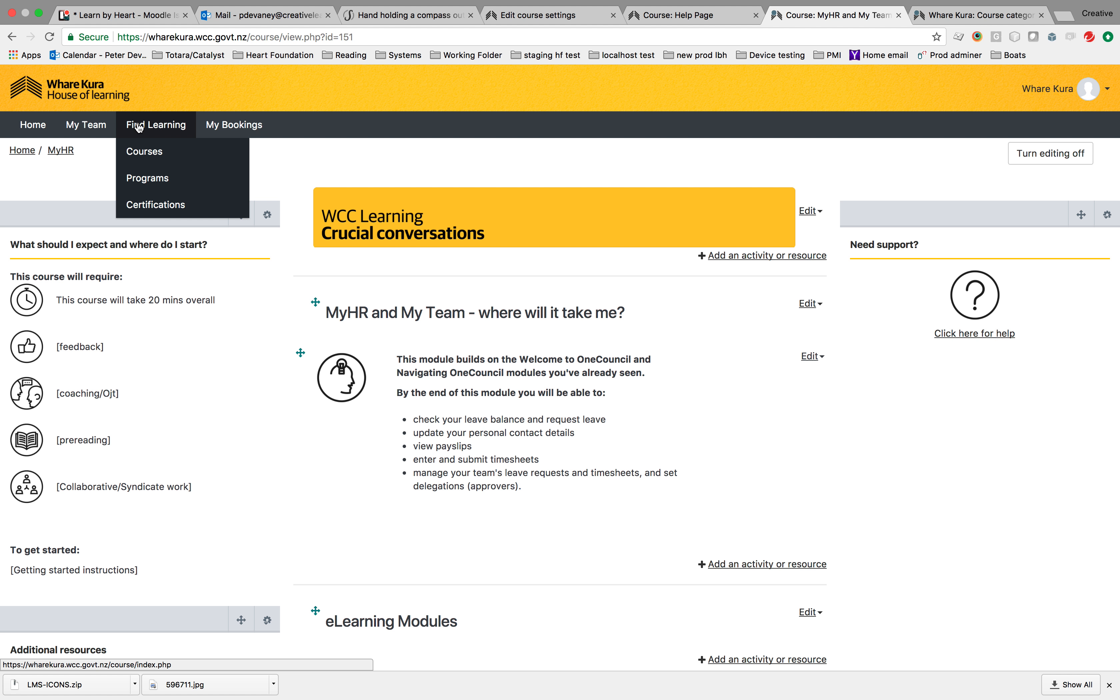
click(145, 152)
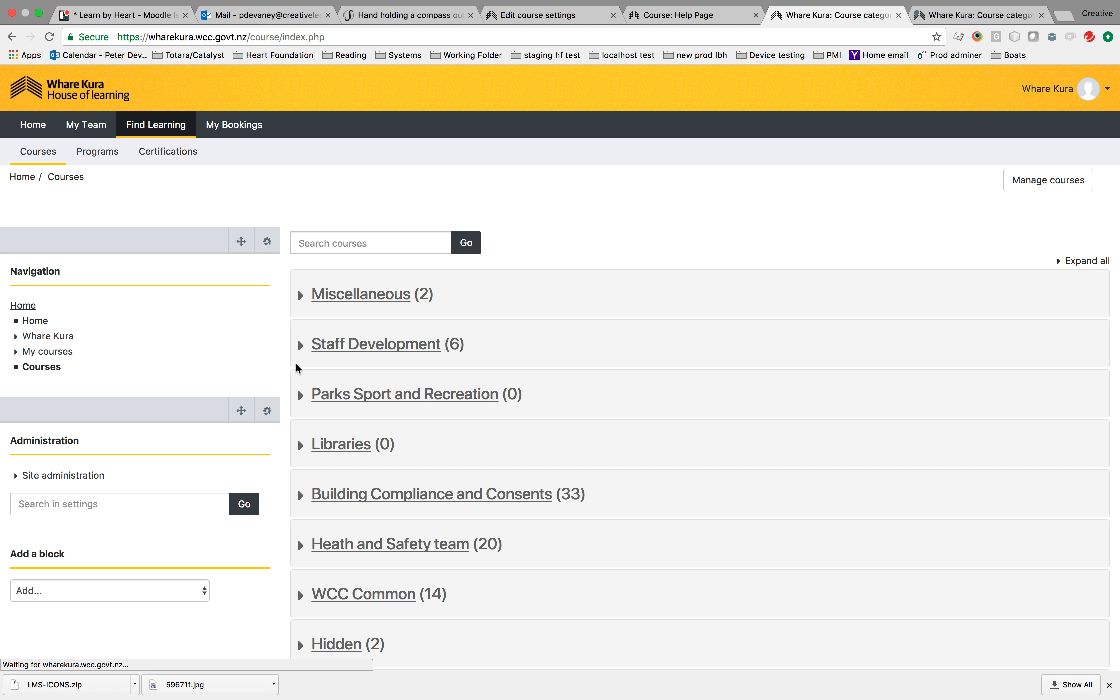
Search the courses for "Crucial" and open the Crucial Conversations course.
click(315, 243)
text(cr)
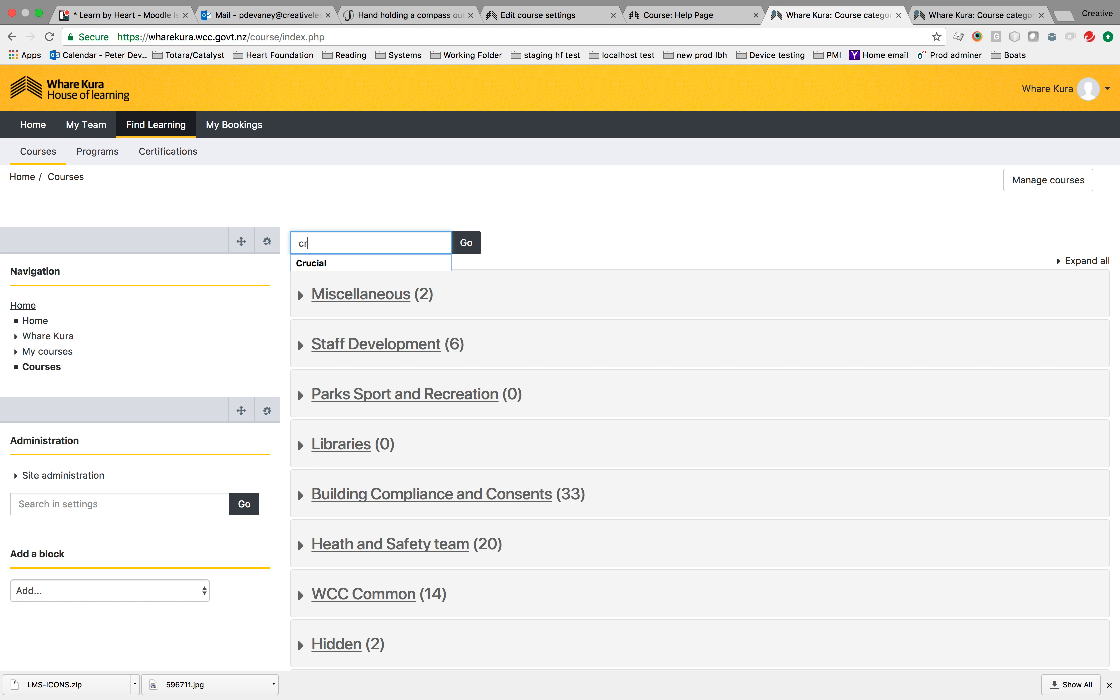
text(ucia)
key(Down)
key(Return)
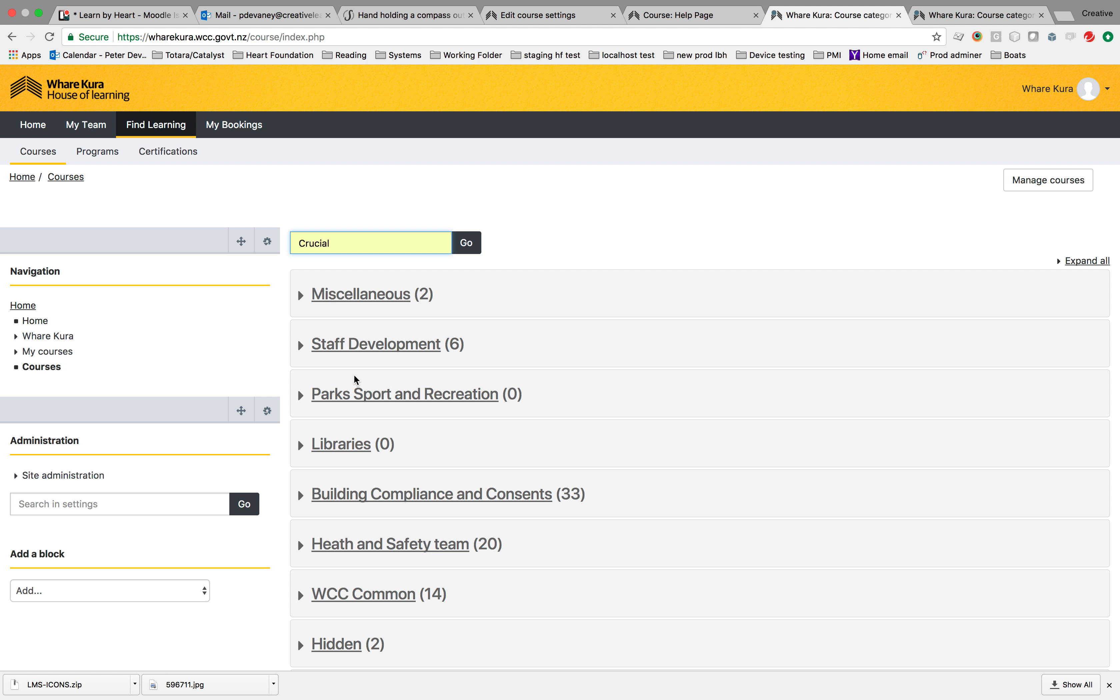
click(466, 242)
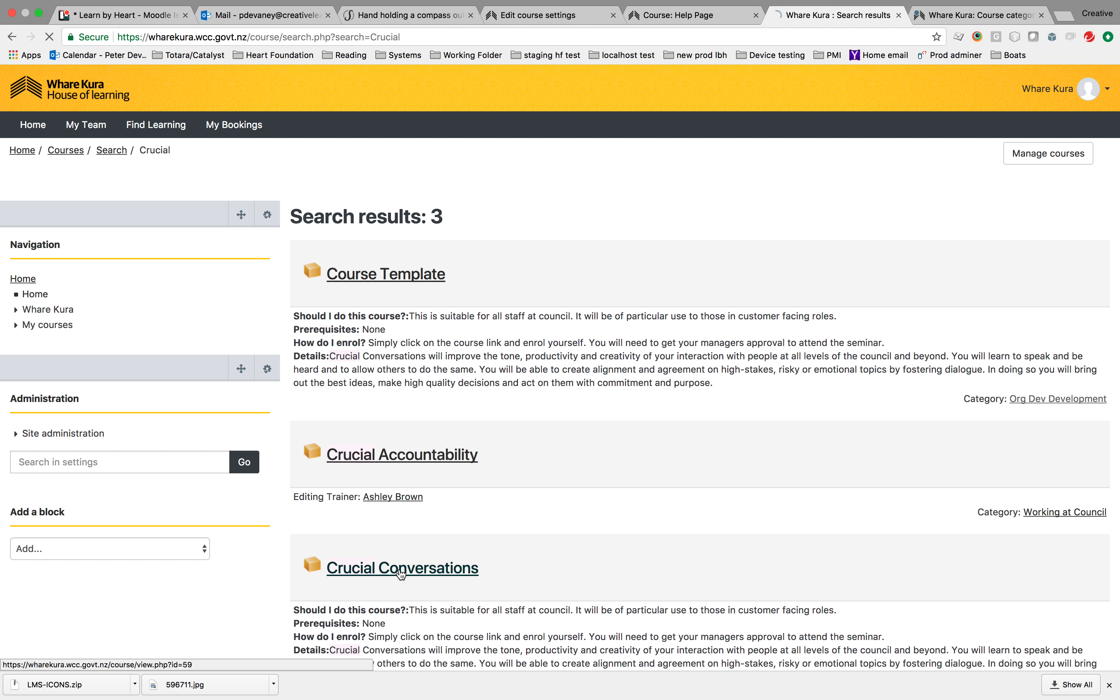
click(400, 574)
Open the booking help label in the Choose a classroom session topic for editing and show its HTML source.
scroll(493, 504, down, 4)
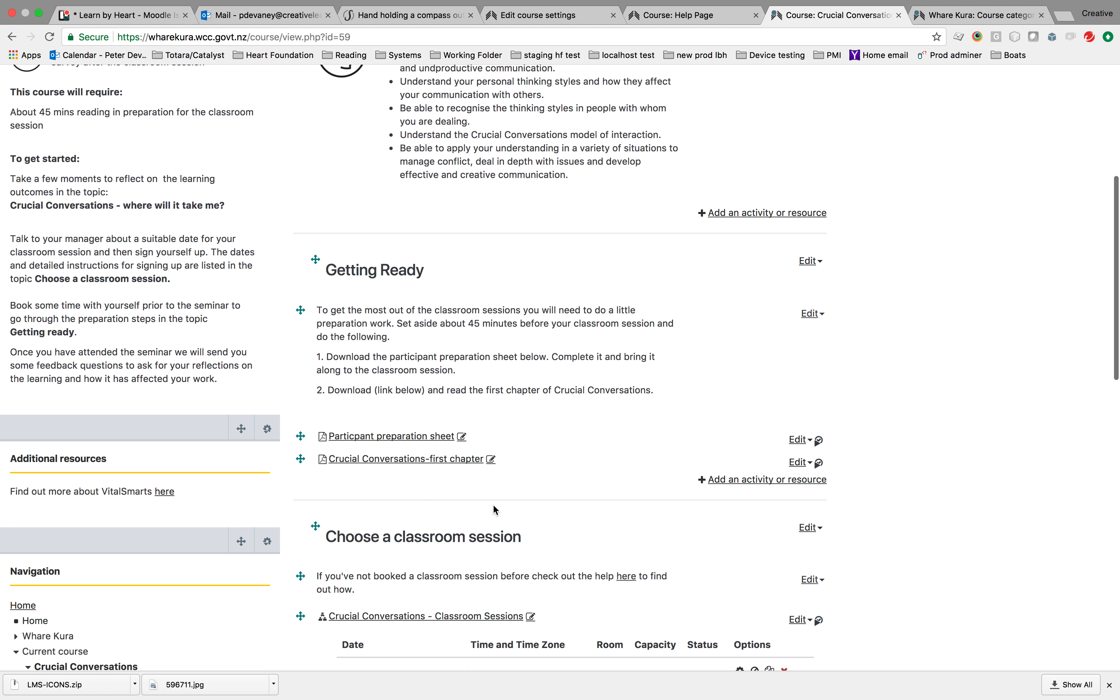
scroll(494, 506, down, 5)
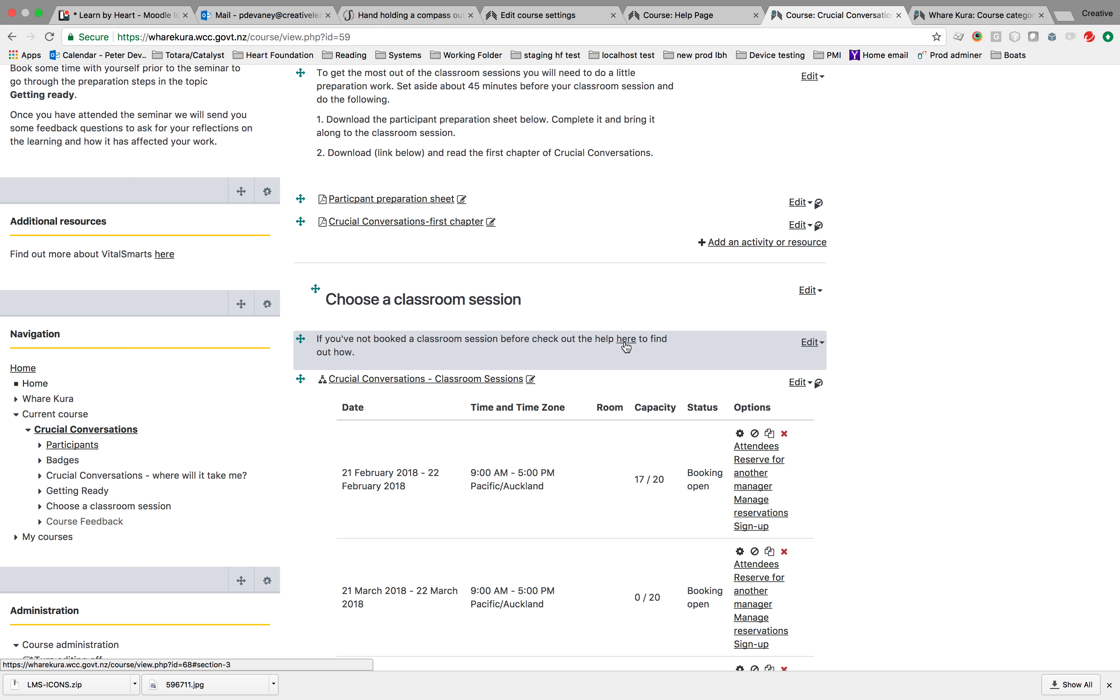
click(811, 342)
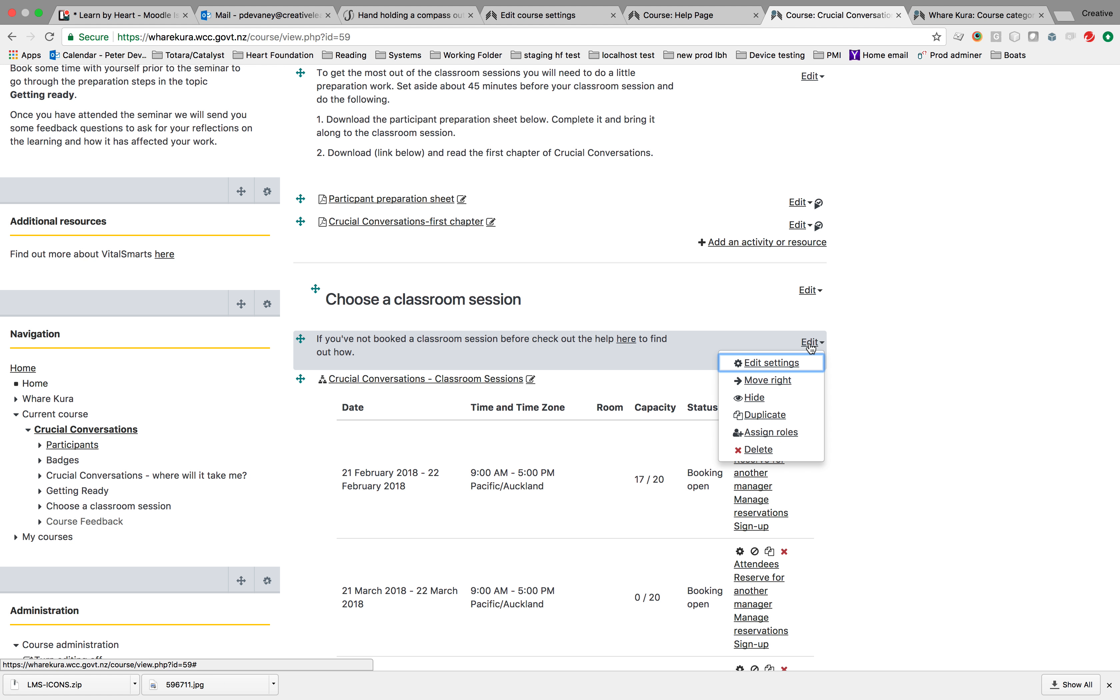
click(762, 368)
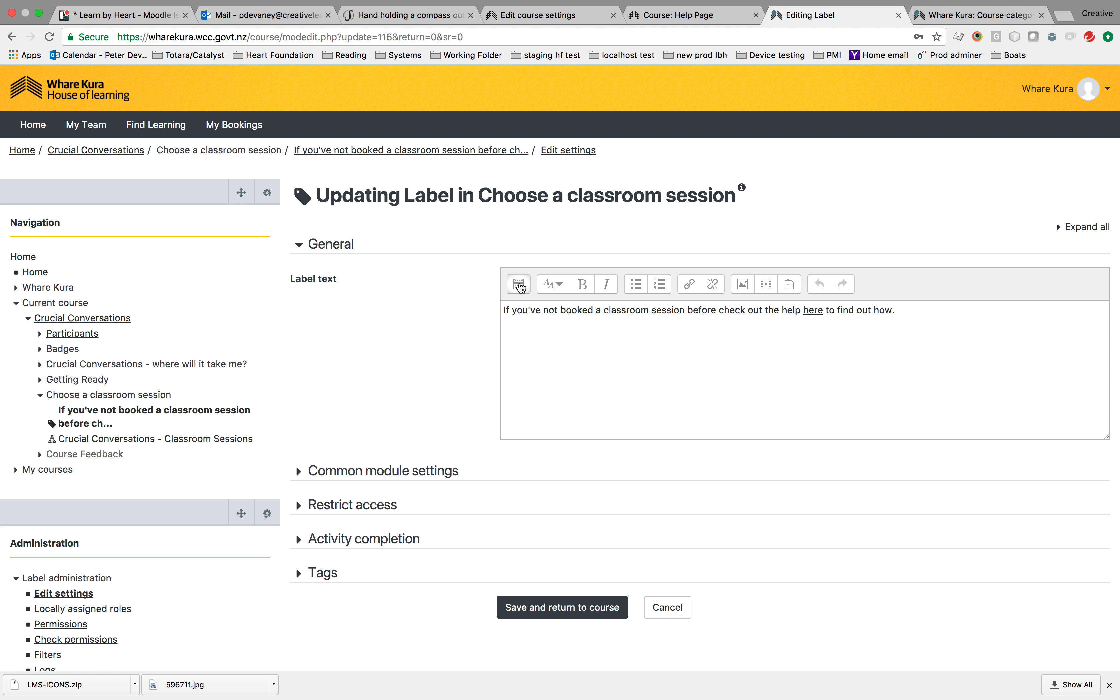
click(519, 284)
click(902, 310)
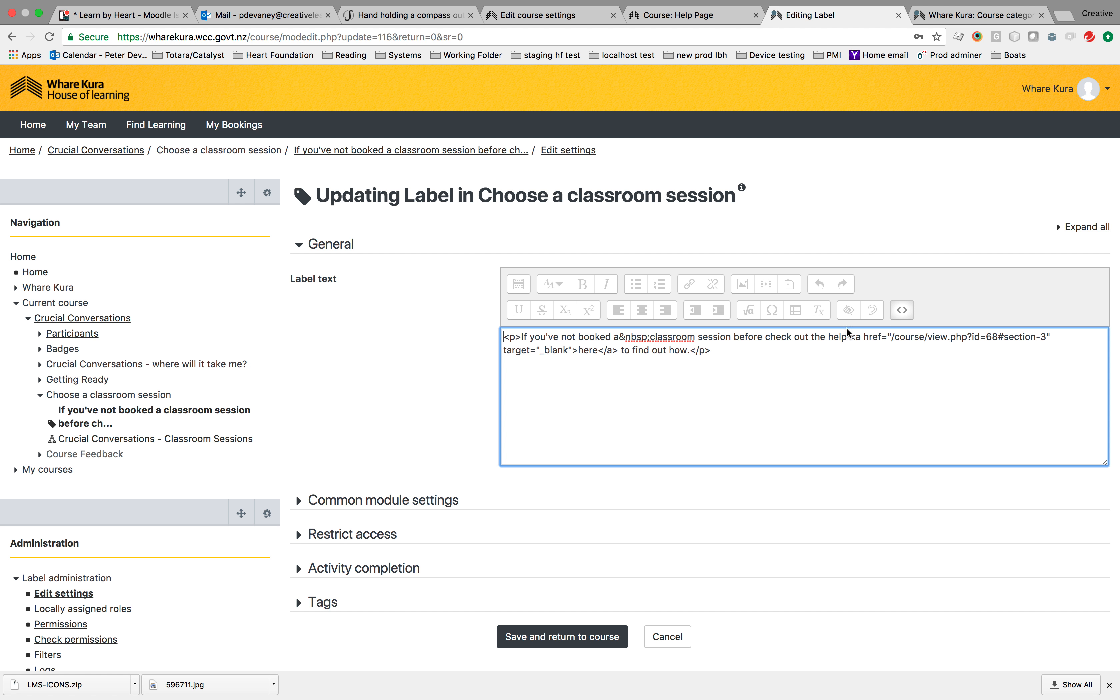
Select the label's entire HTML code and leave its settings without saving.
key(shift+Down)
key(shift+Down)
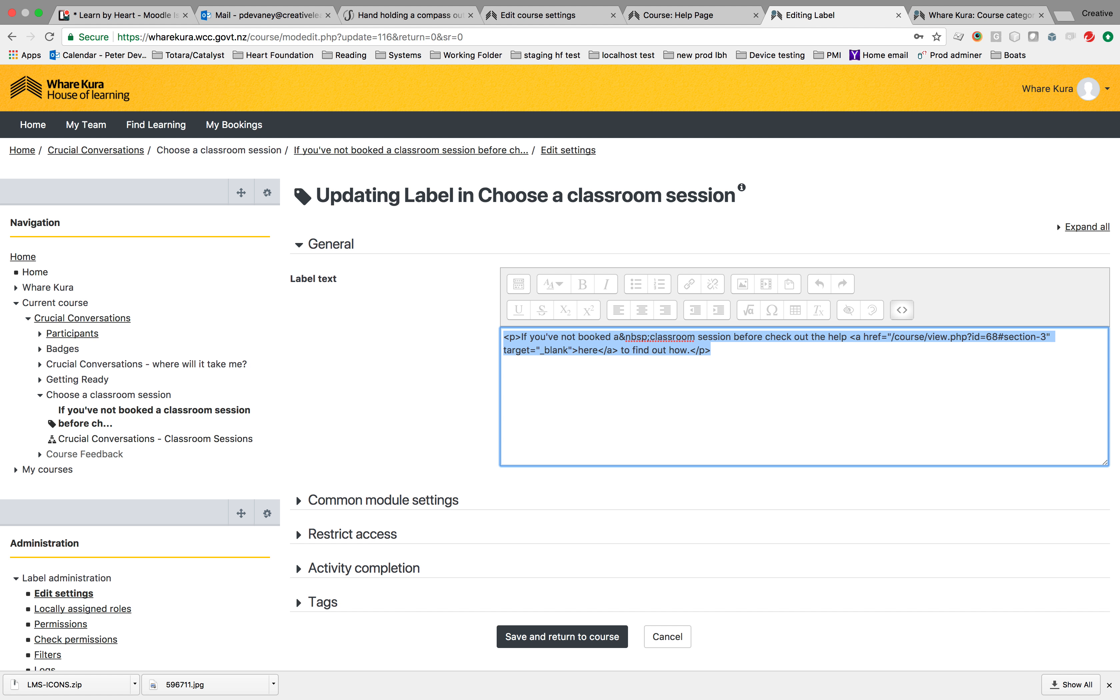
click(668, 637)
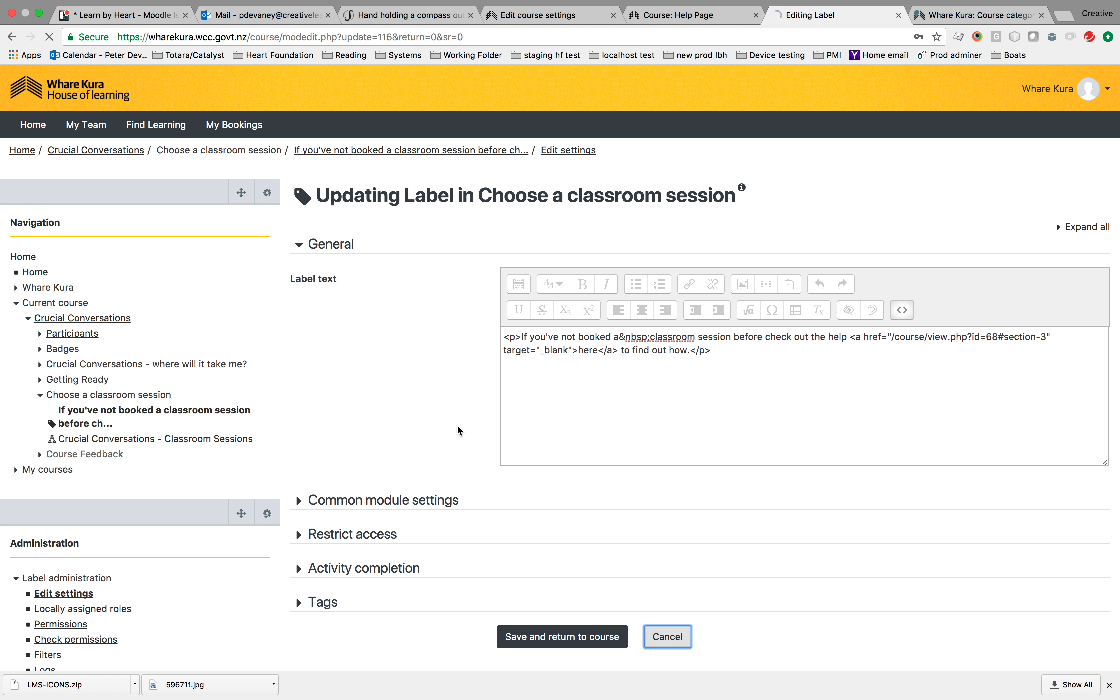
Return to the course list and search for "How Local Govenrnment works".
scroll(185, 162, up, 10)
scroll(191, 176, up, 5)
click(156, 125)
click(143, 152)
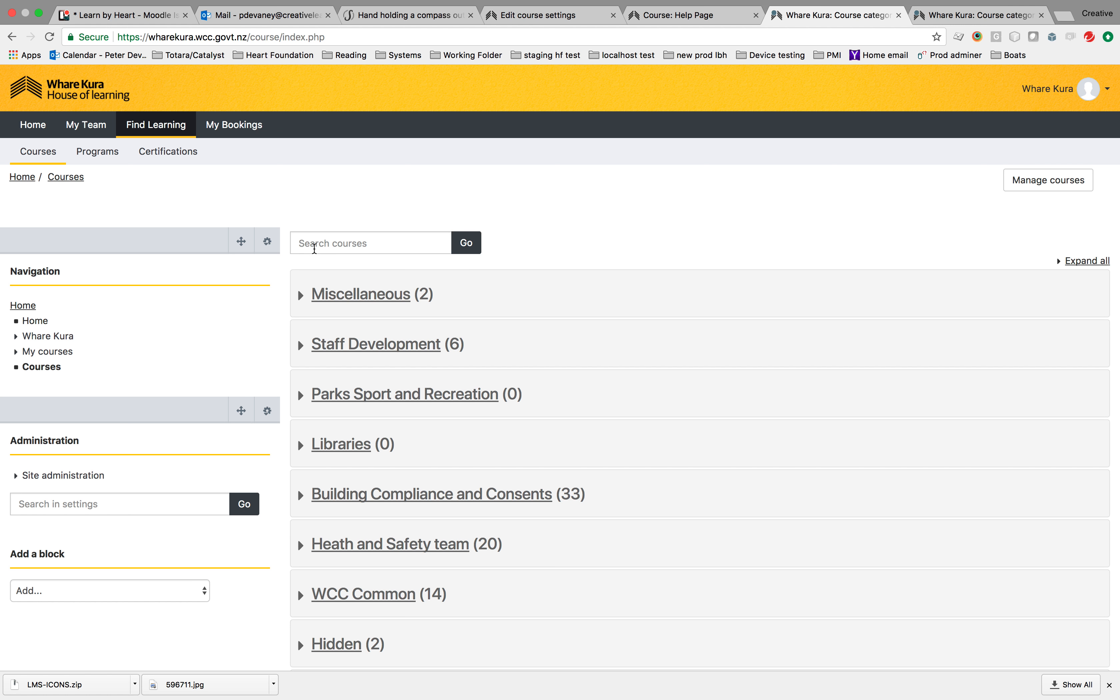
click(313, 248)
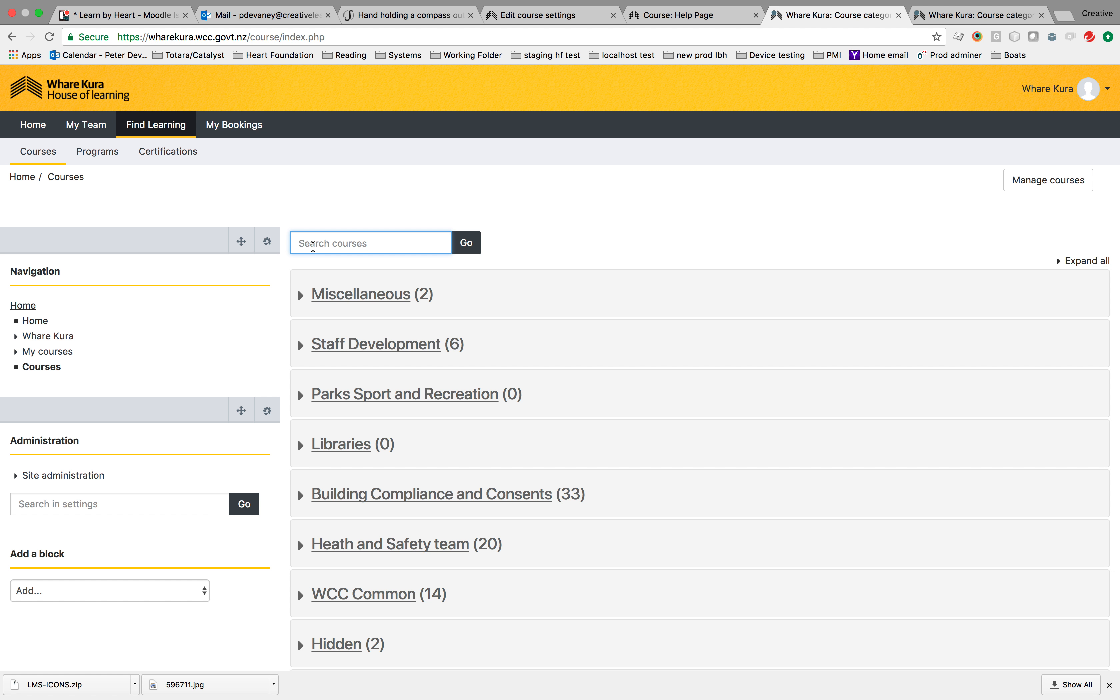
text(How Loca)
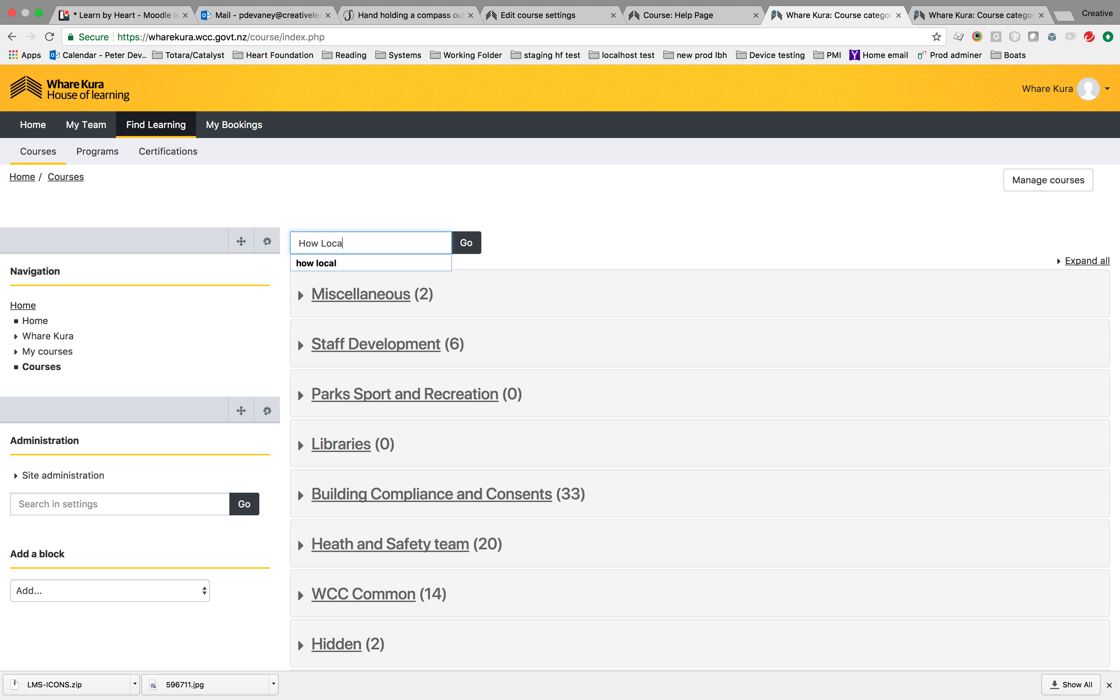
text(l Govenr)
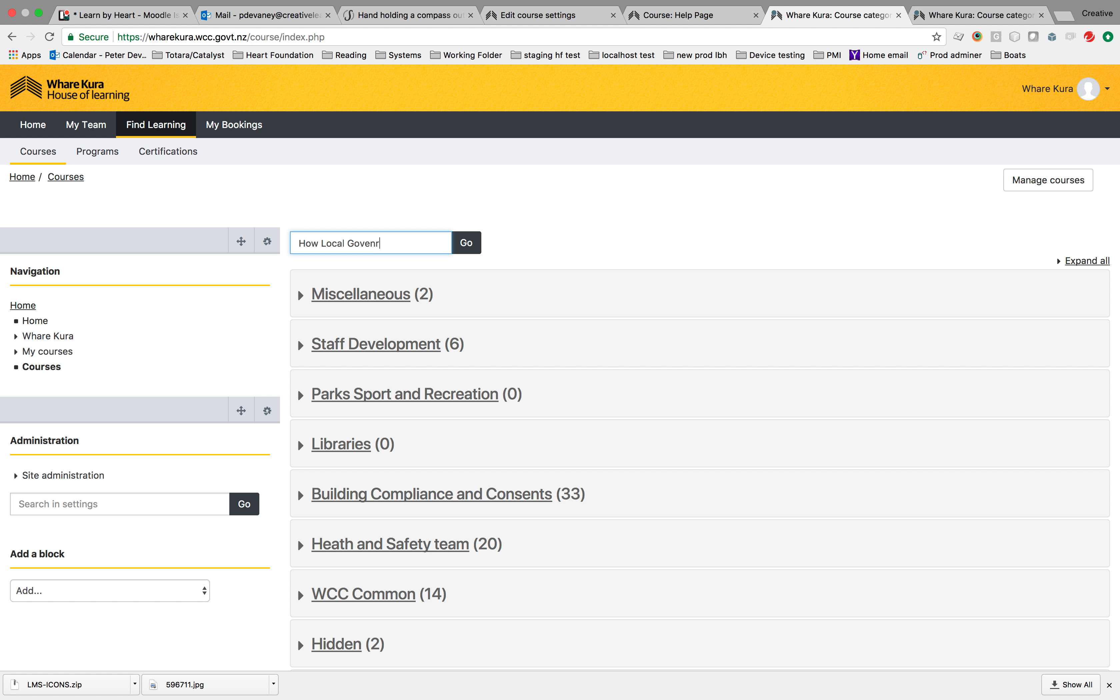
text(nemnt works)
key(BackSpace)
key(BackSpace)
text(works)
click(465, 242)
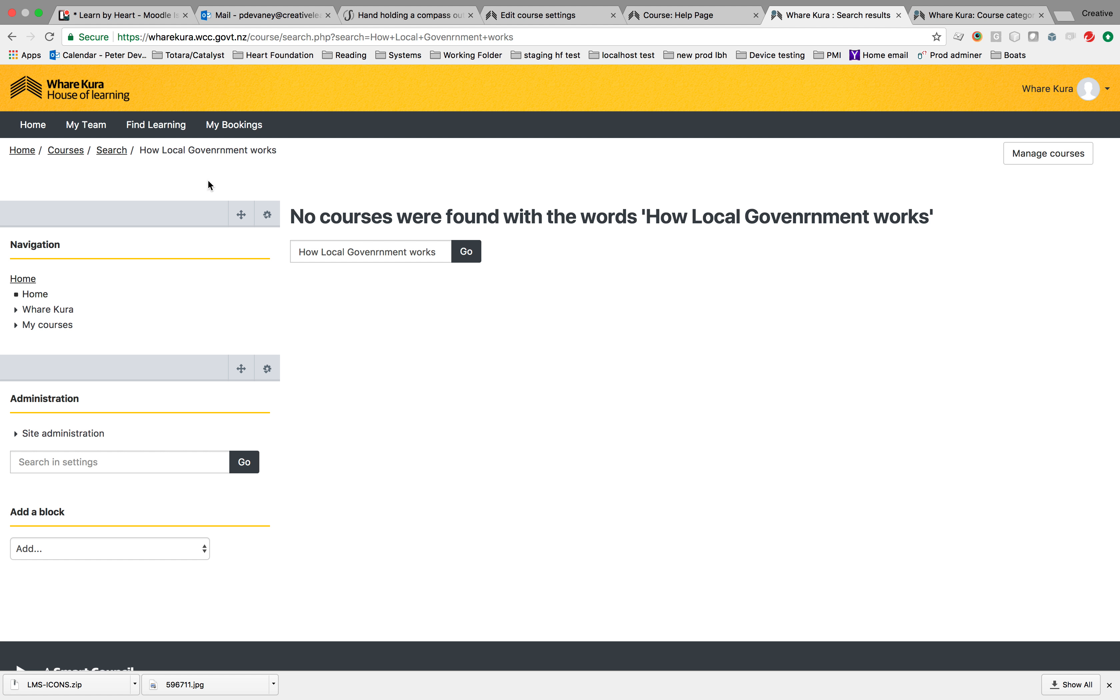
Shorten the search to "How Local", open How Local Government Works and look at its Choose a classrom session topic.
drag(349, 253, 476, 259)
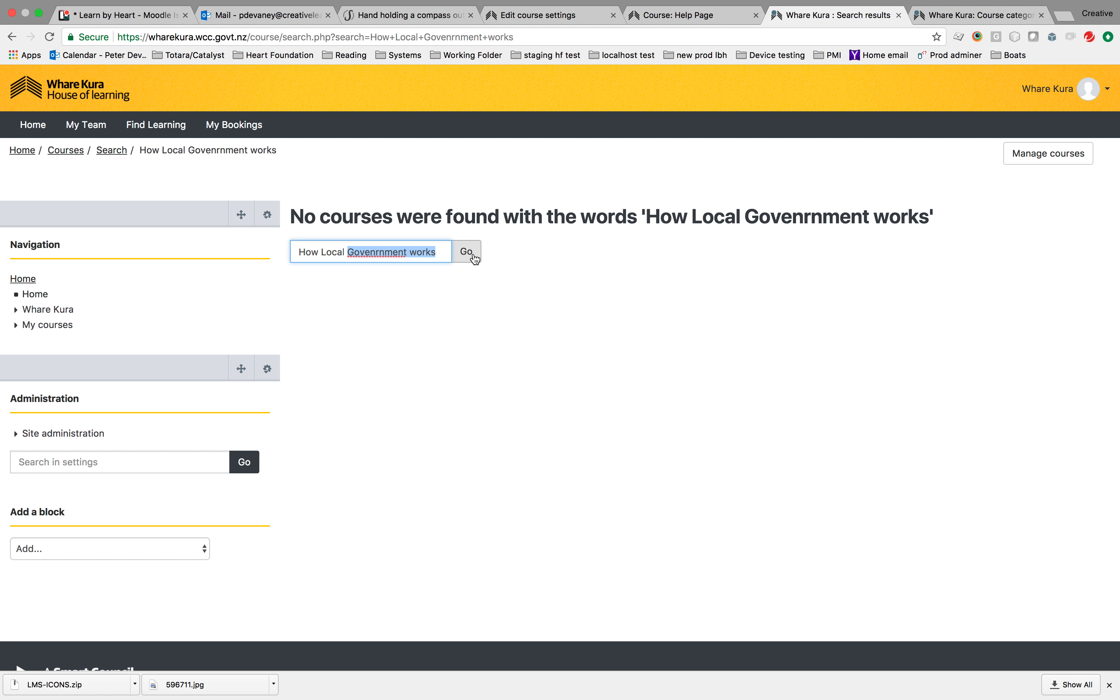
key(BackSpace)
key(BackSpace)
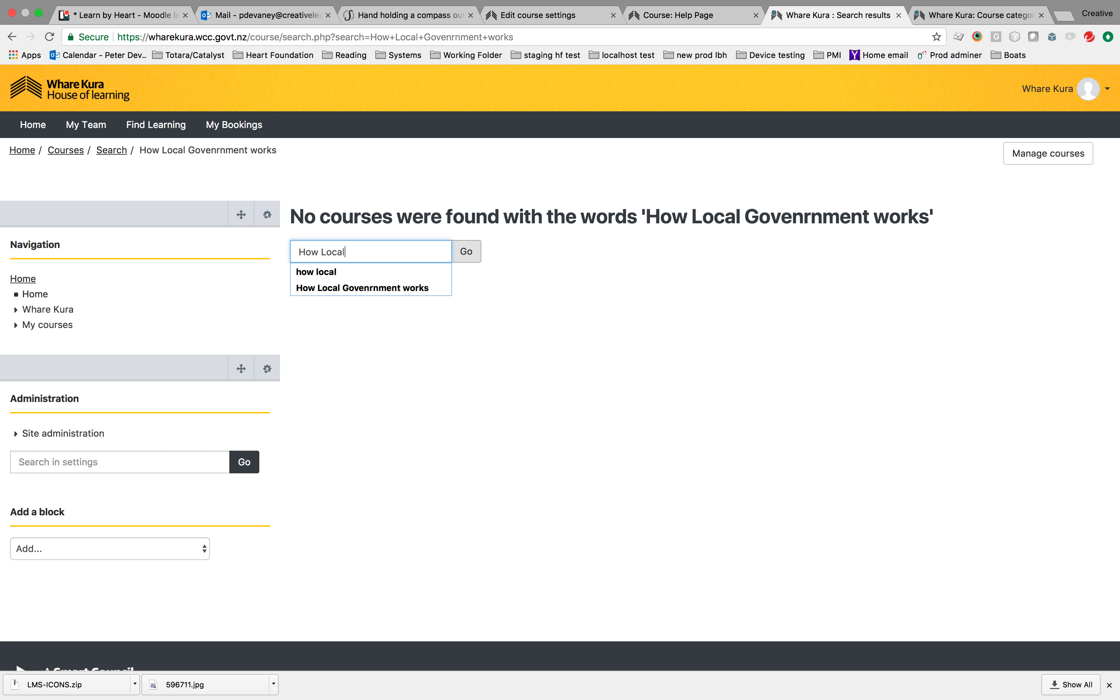
key(Return)
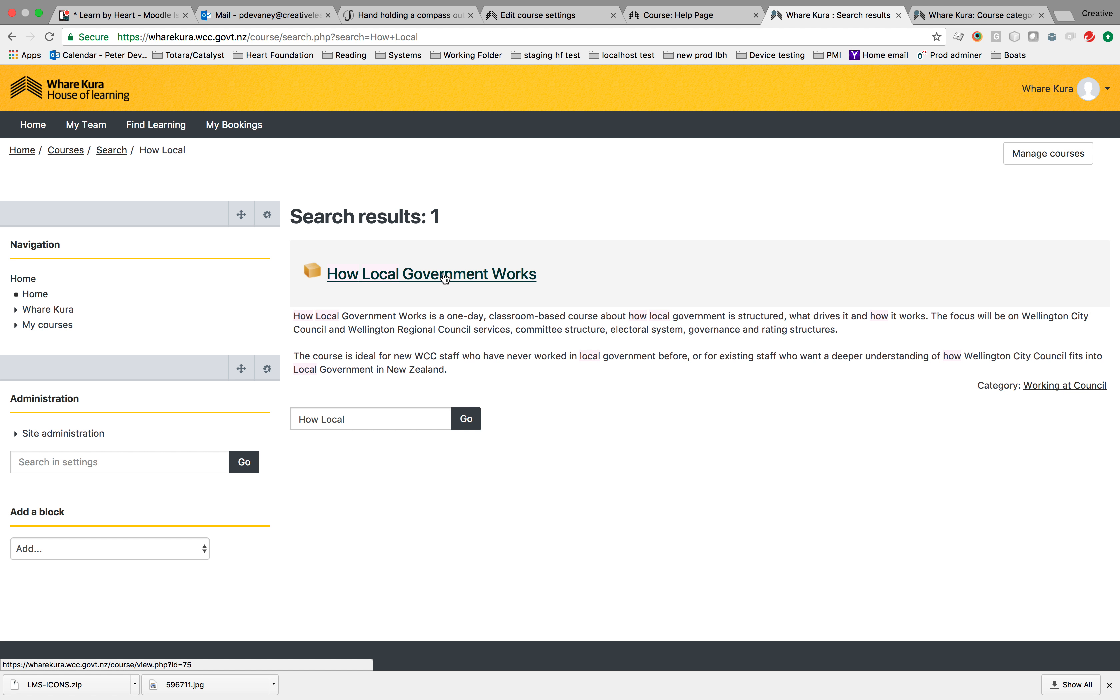
click(445, 278)
scroll(492, 425, down, 10)
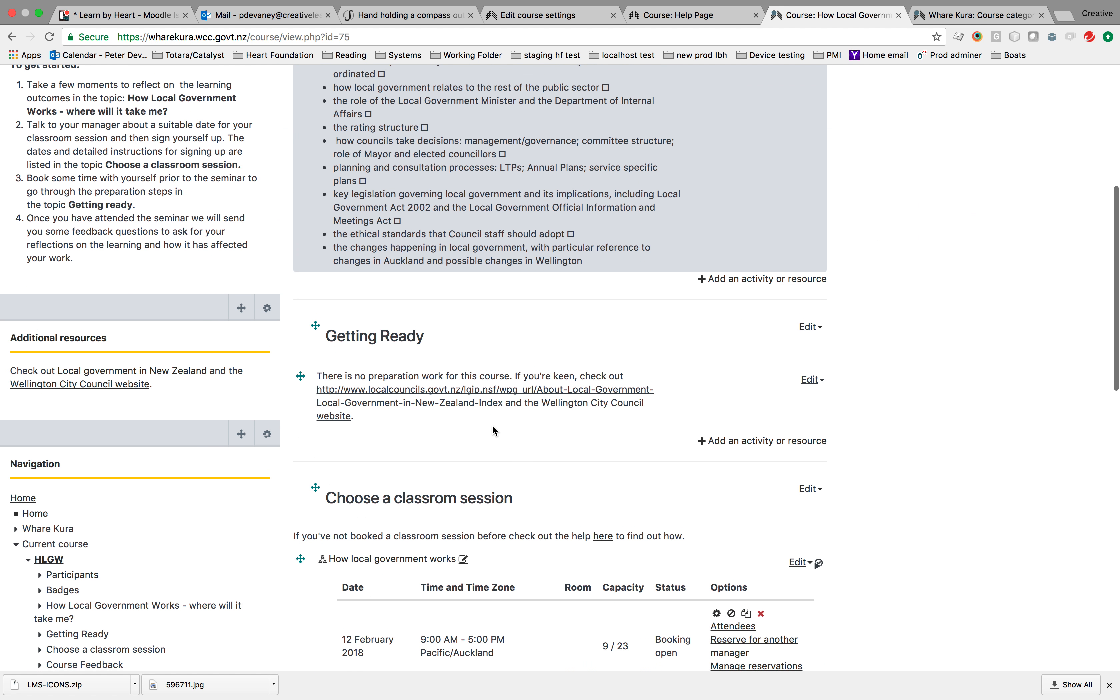
scroll(494, 431, down, 2)
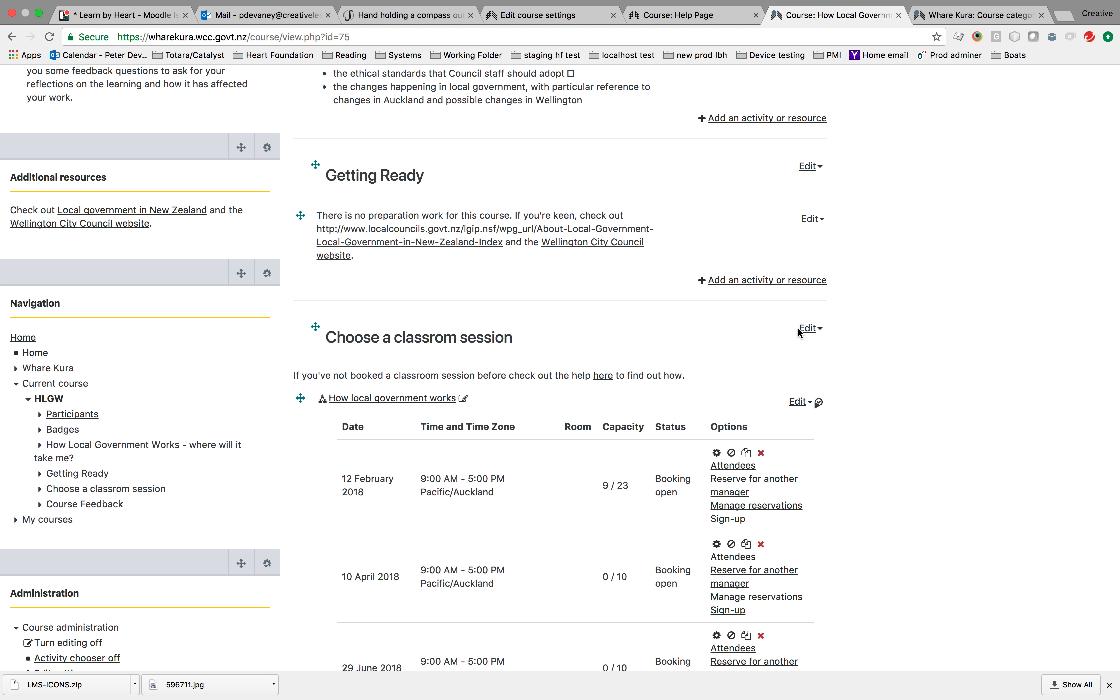
Open the Choose a classrom session topic's summary for editing, inspect its help text in the expanded editor, and leave without saving.
click(808, 329)
click(787, 348)
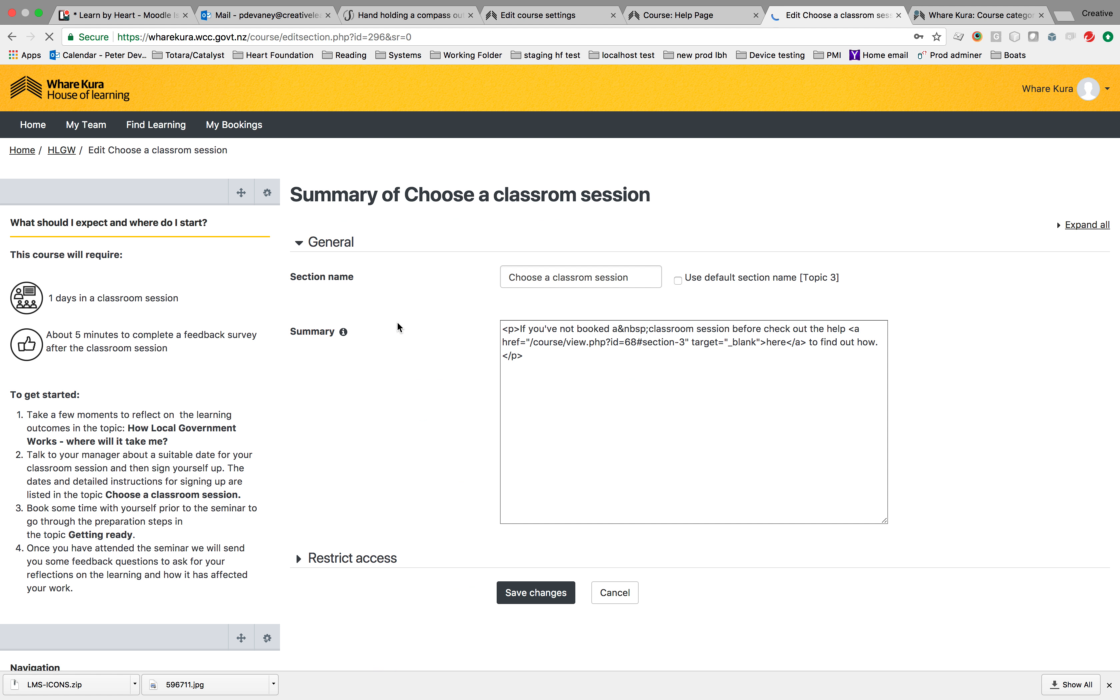
click(518, 337)
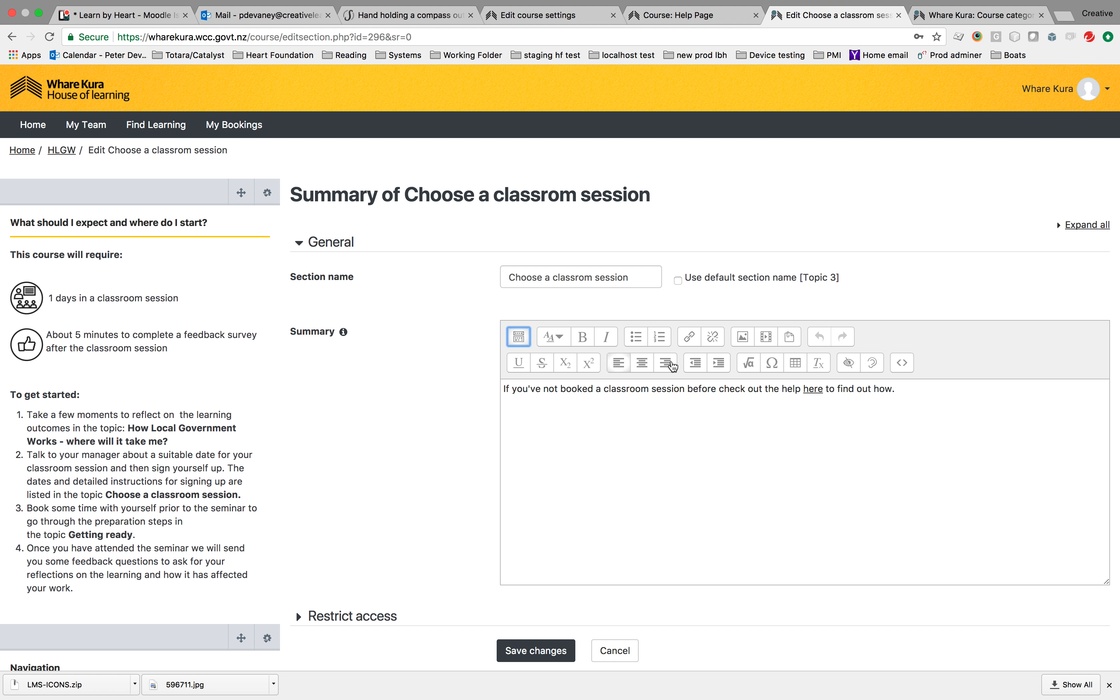
click(518, 337)
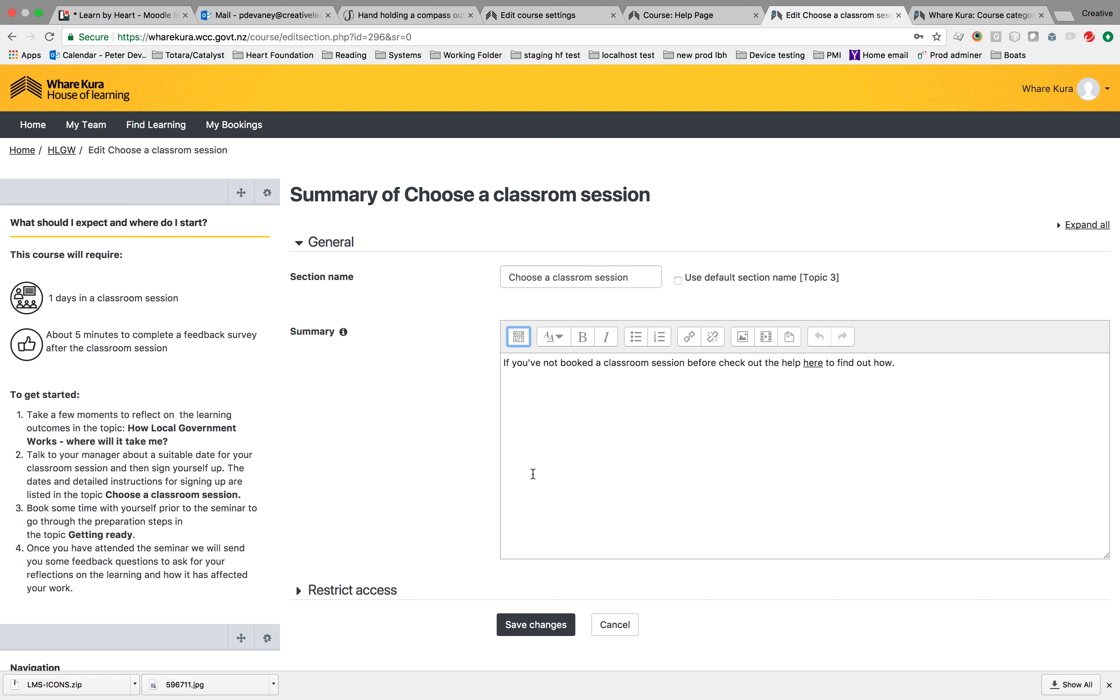
click(615, 625)
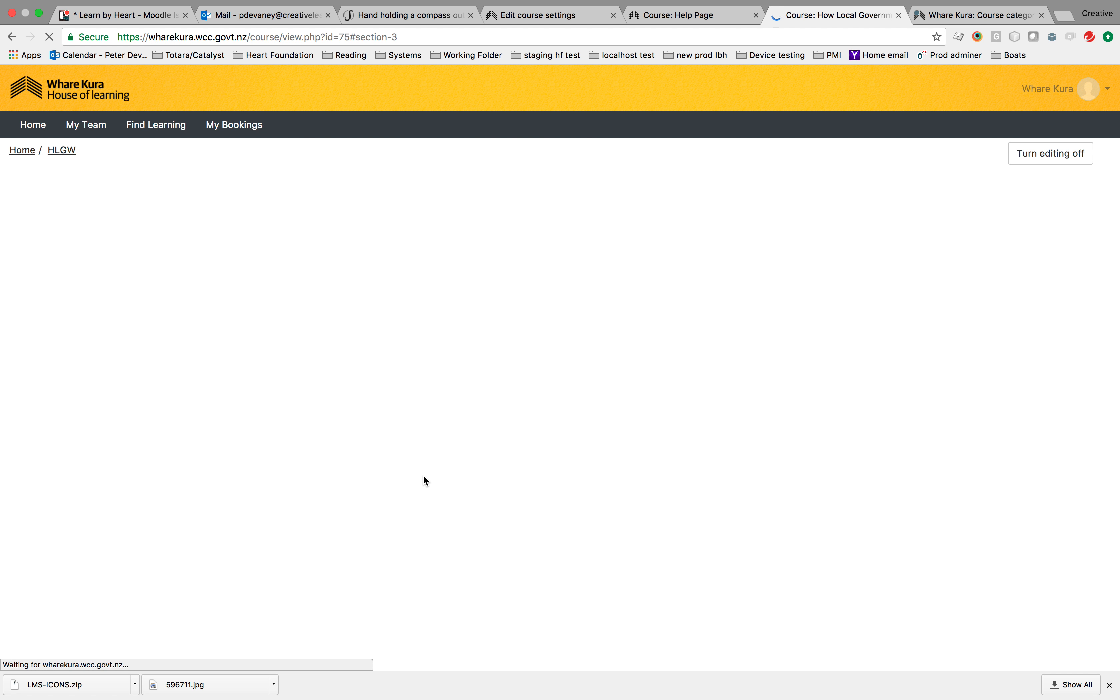
scroll(282, 147, up, 15)
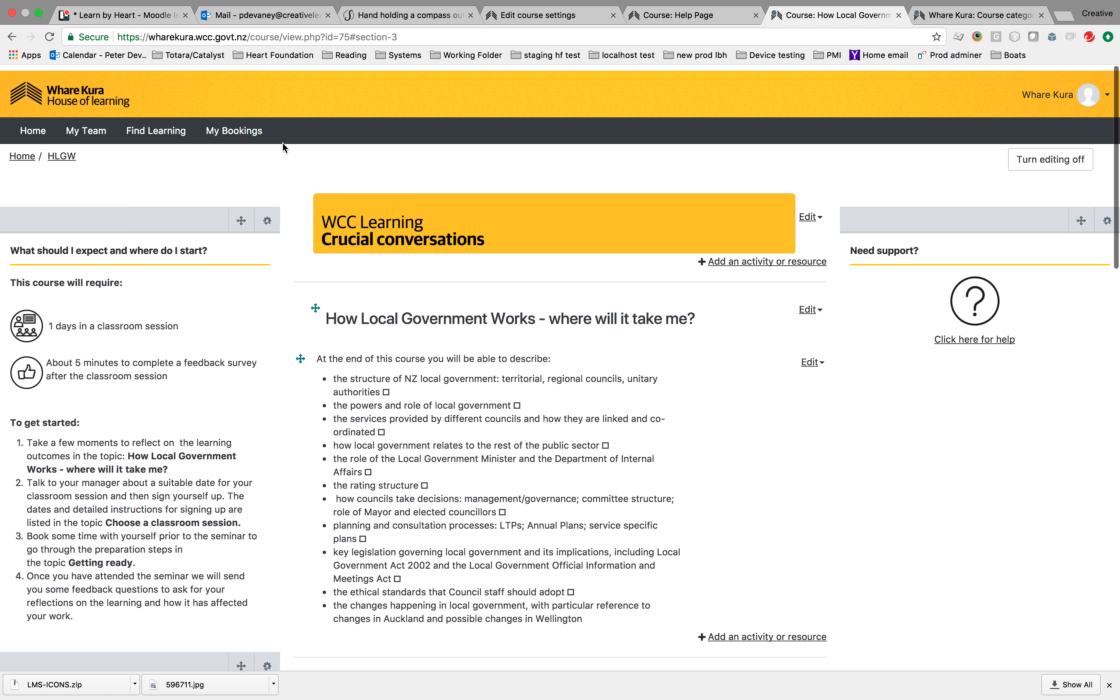
Switch to the Excel course setup checklist and check the HLGW row's help text and activity completion entries.
key(super+Tab)
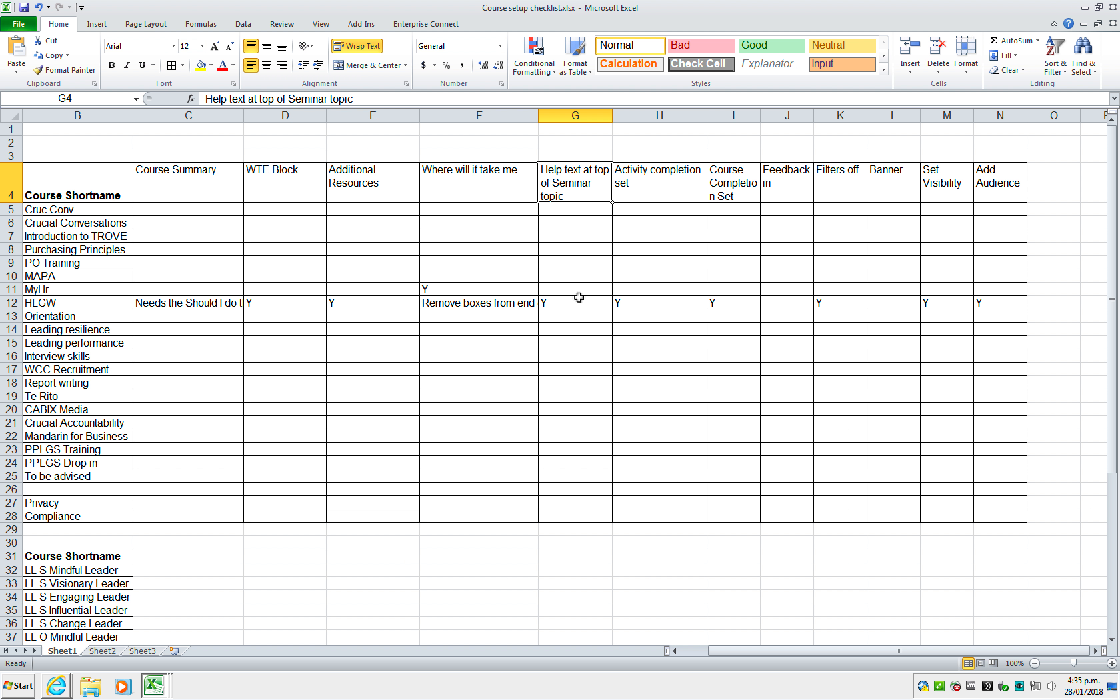
click(634, 300)
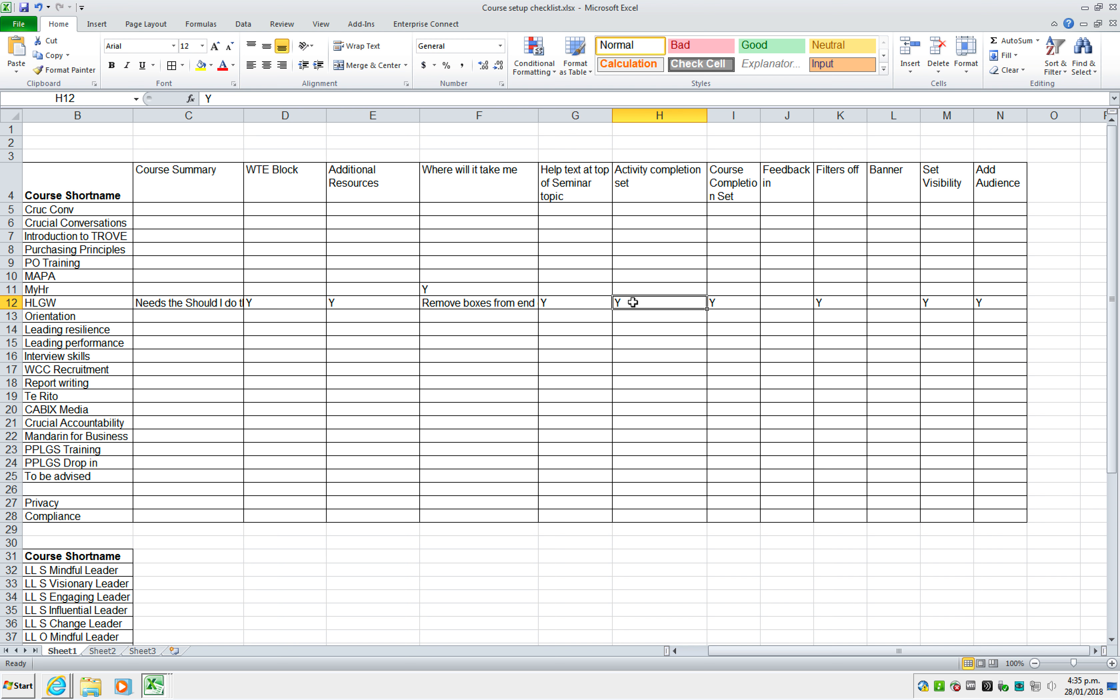
click(584, 308)
click(633, 301)
Return to the course in Chrome and open the settings of the How local government works seminar.
key(super+Tab)
scroll(603, 470, down, 5)
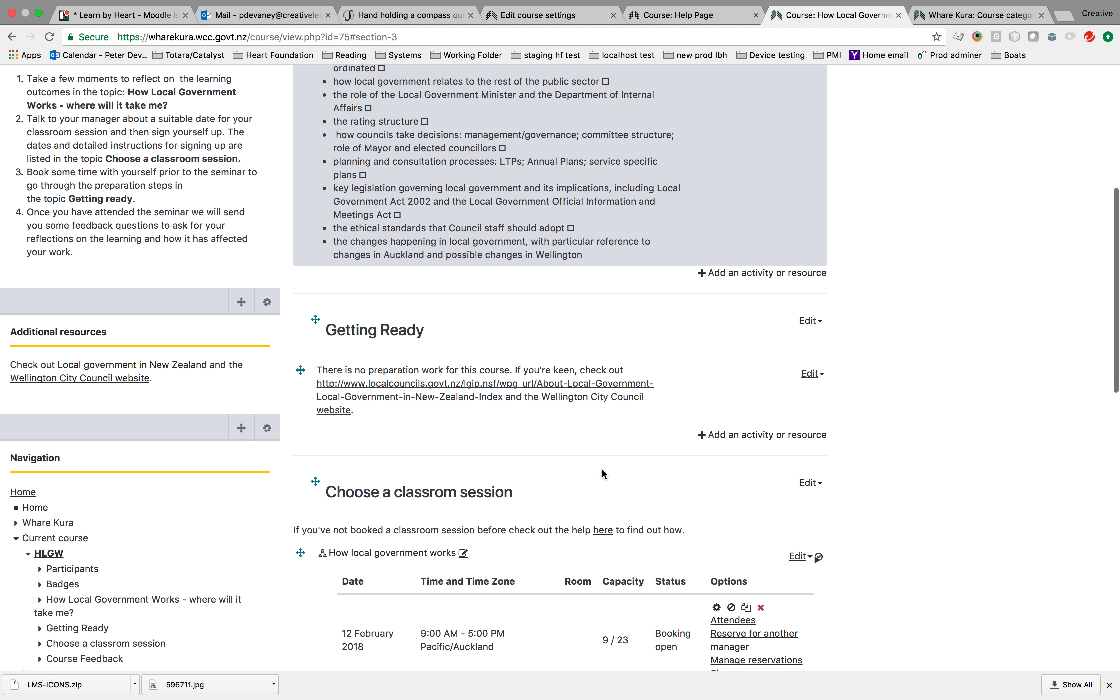
scroll(603, 470, down, 8)
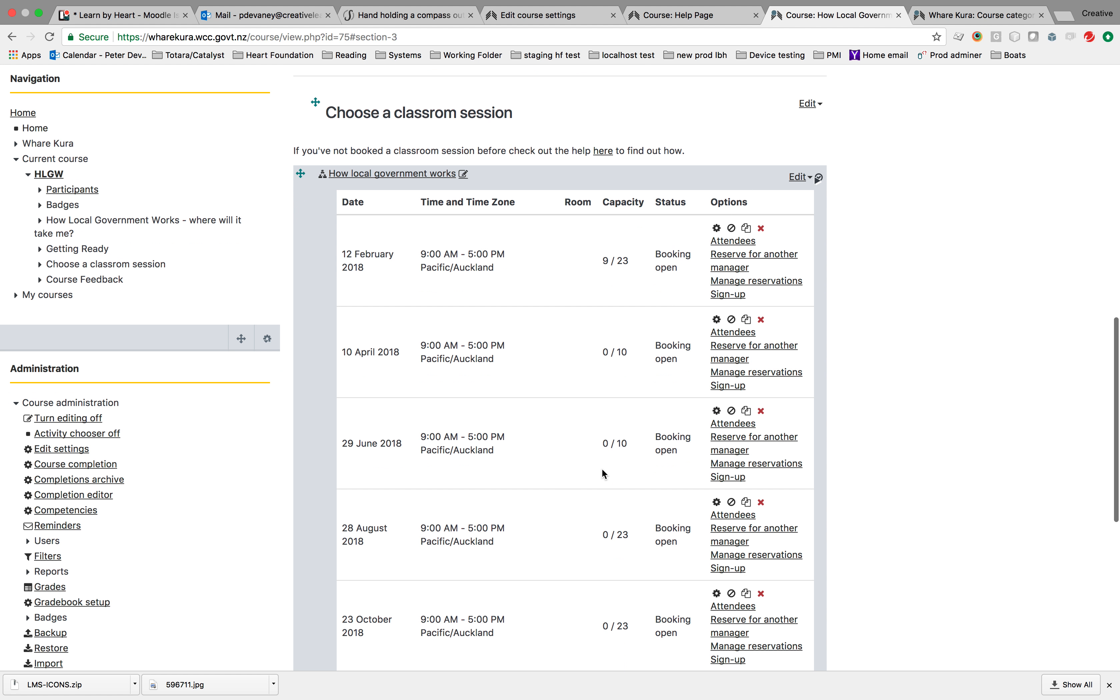
click(394, 174)
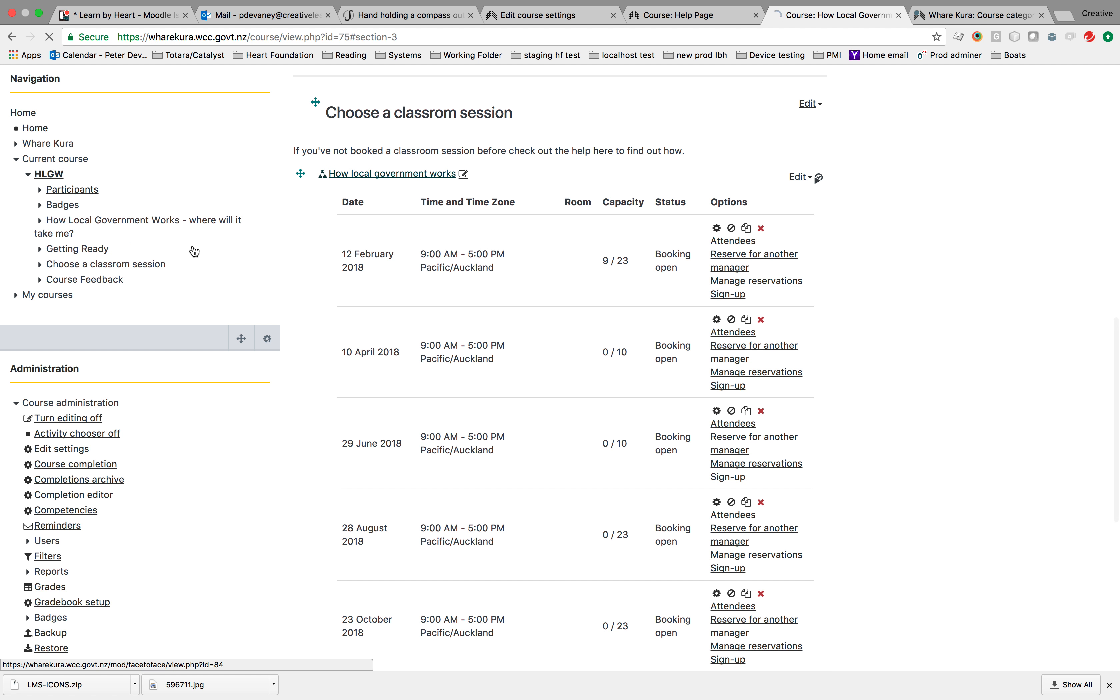
scroll(203, 354, down, 3)
scroll(203, 355, down, 3)
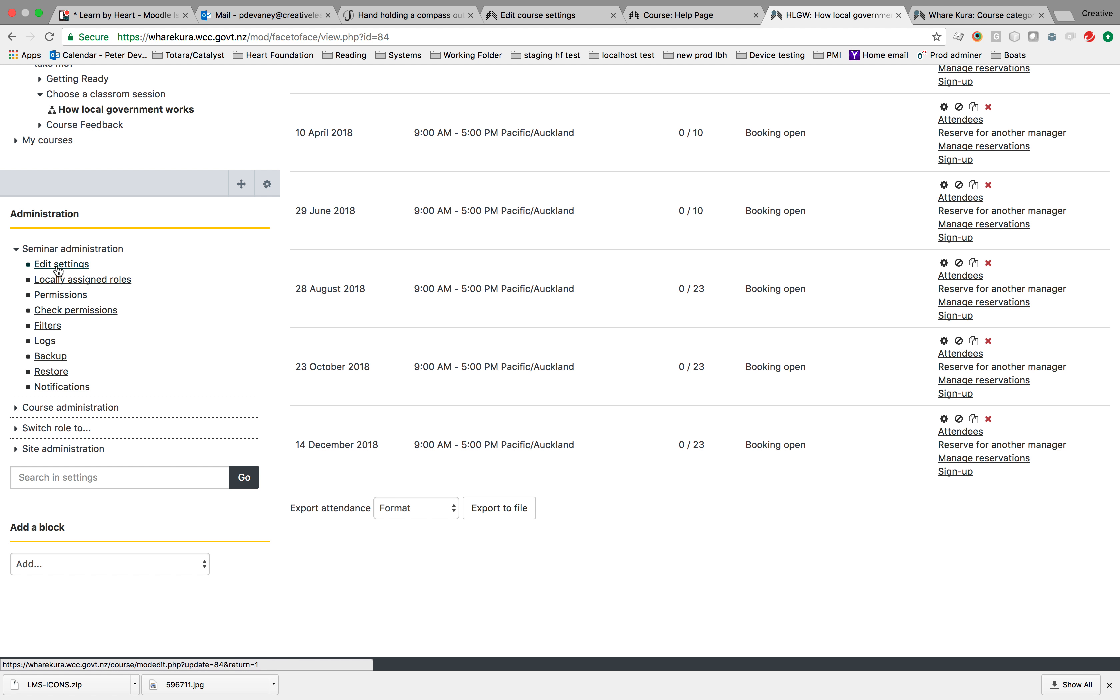
click(58, 265)
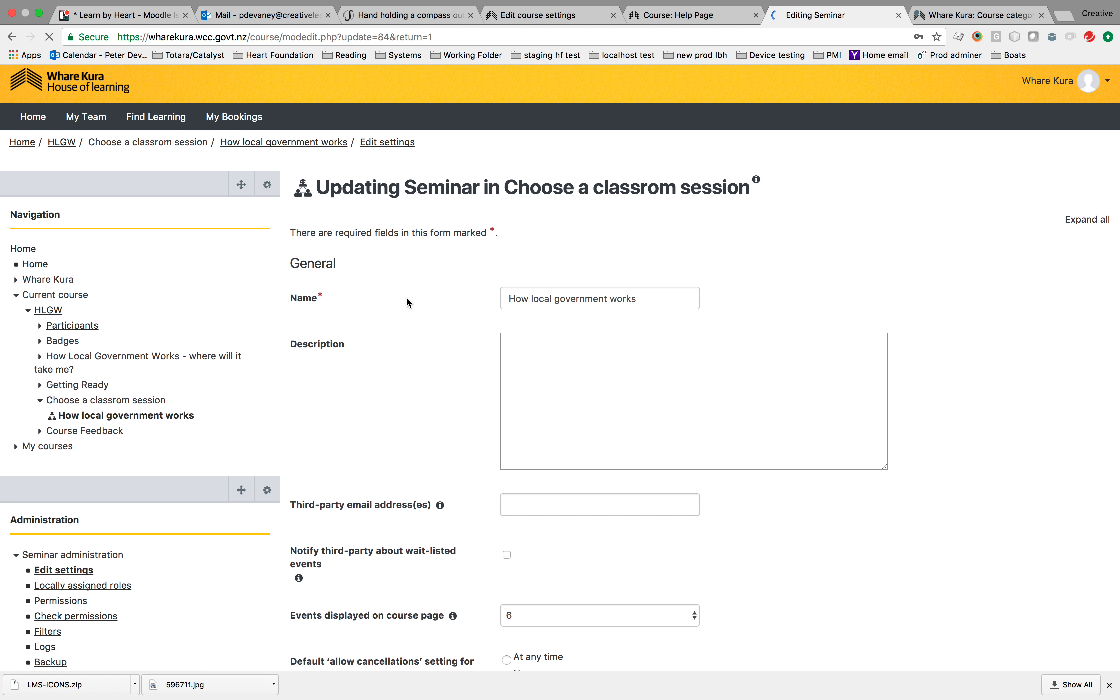
Review the seminar's activity completion conditions, then save and return to the course.
scroll(407, 300, down, 15)
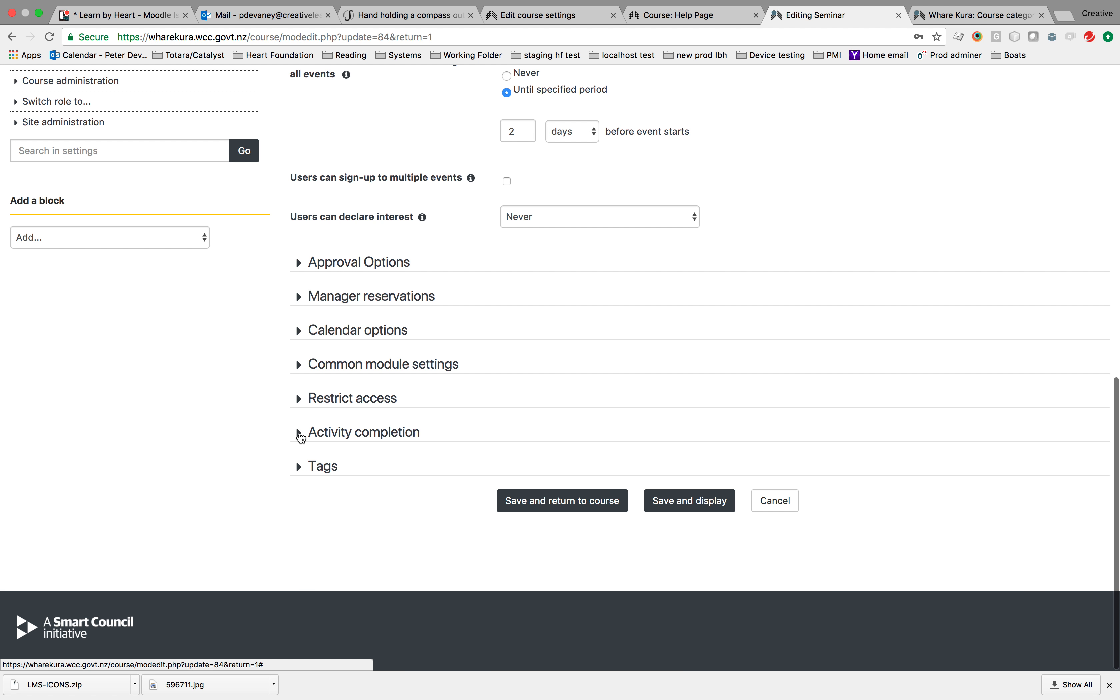
click(300, 433)
scroll(444, 492, down, 5)
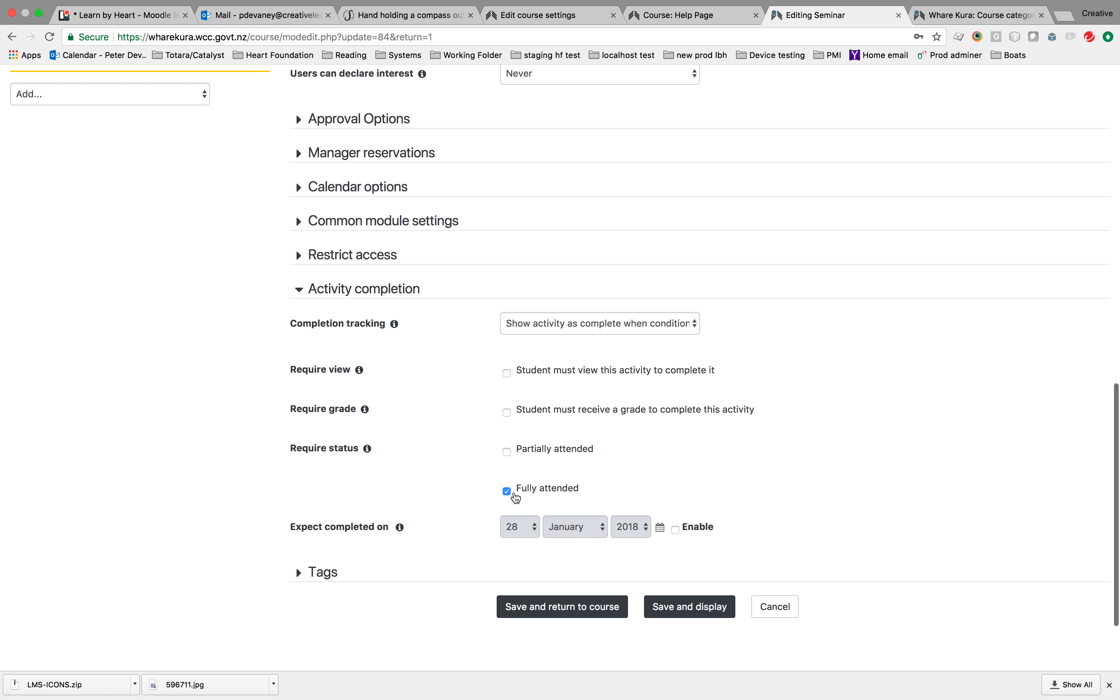
click(553, 612)
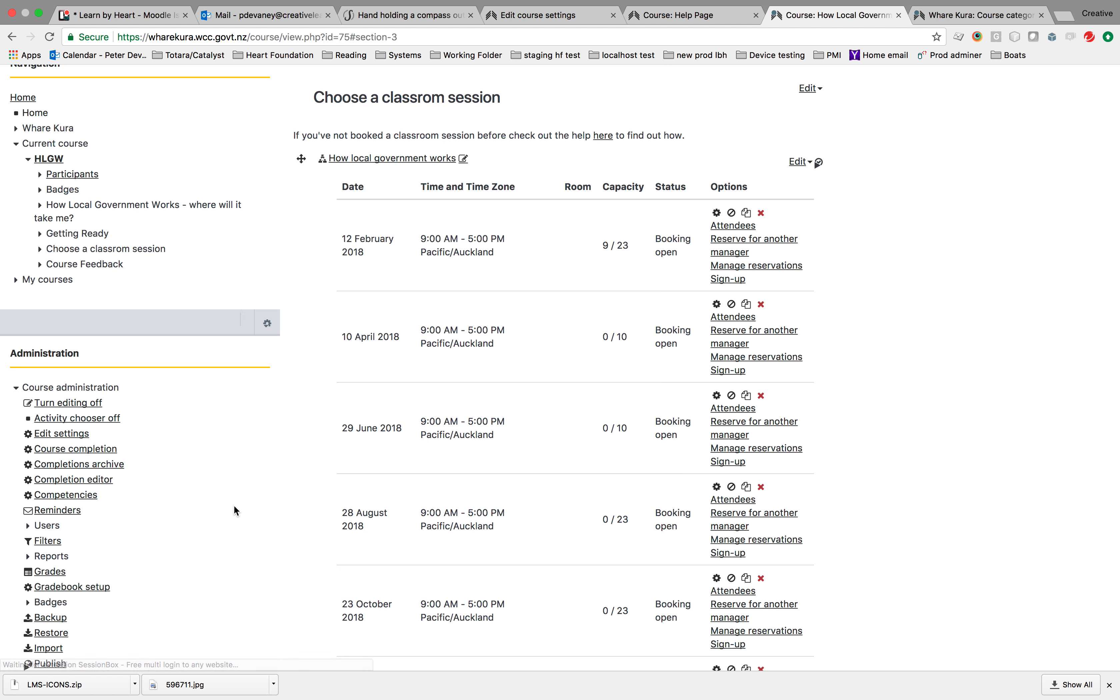
Look over the course page and check the HLGW row's Course Completion Set entry in the Excel checklist.
scroll(233, 505, up, 15)
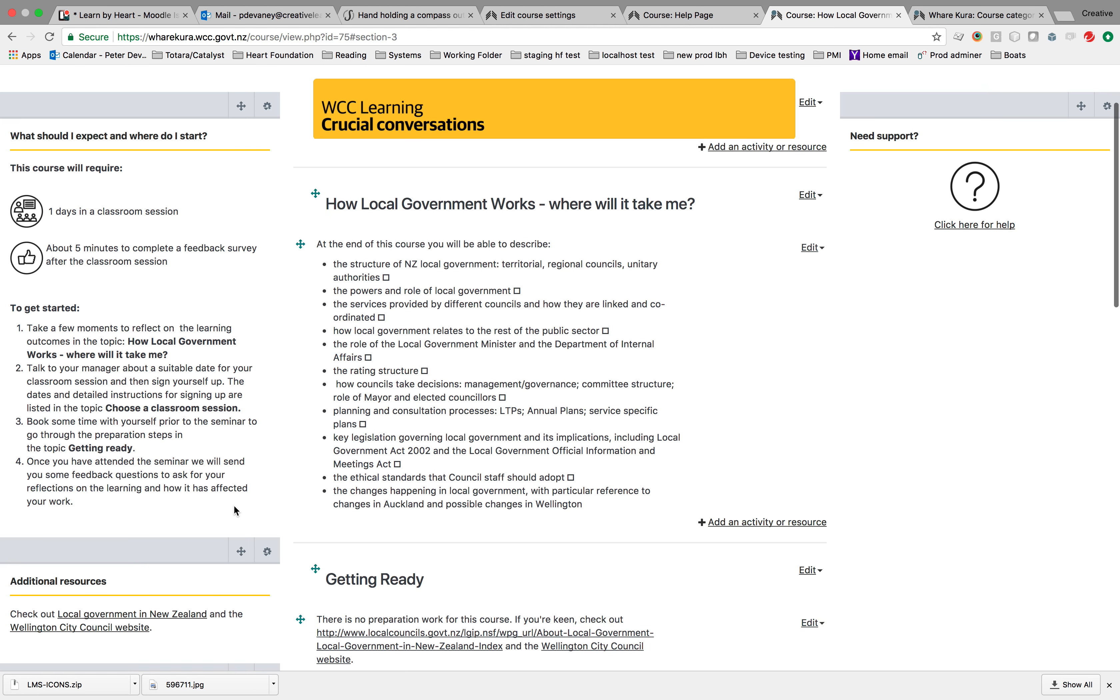
scroll(236, 510, down, 11)
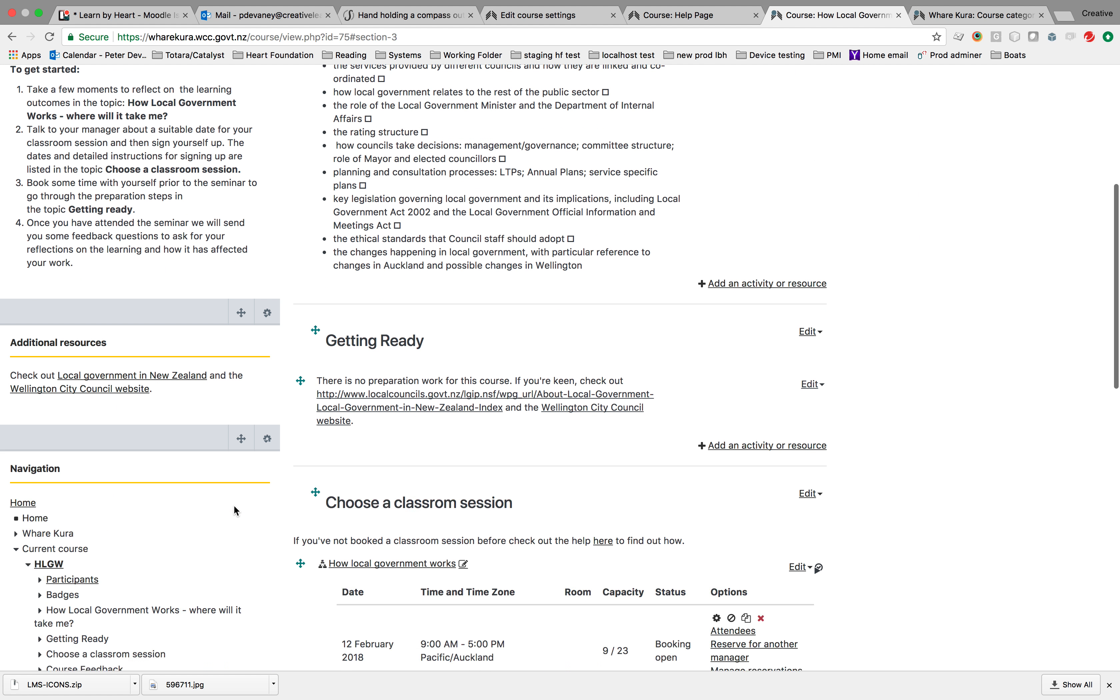
scroll(234, 507, down, 4)
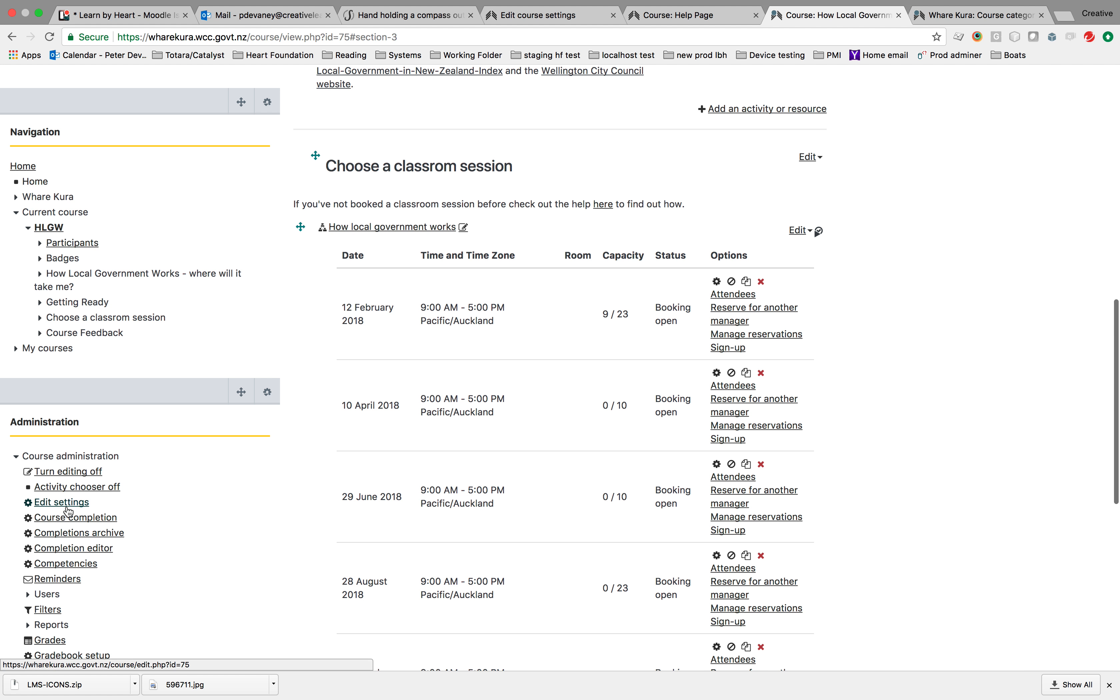
key(super+Tab)
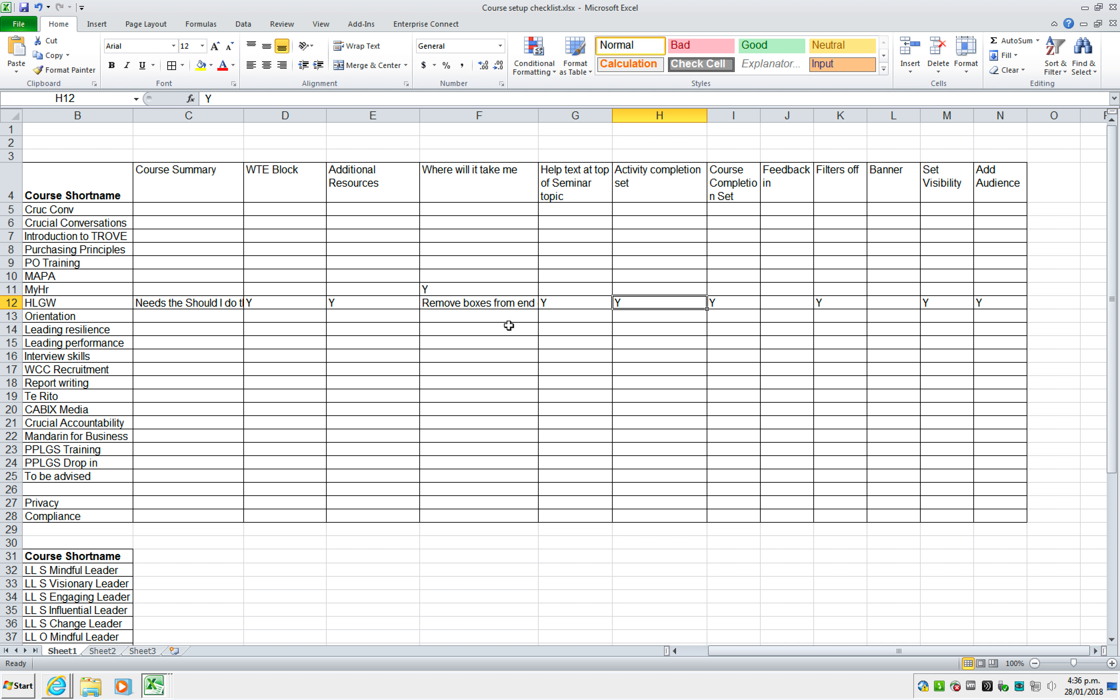
key(Right)
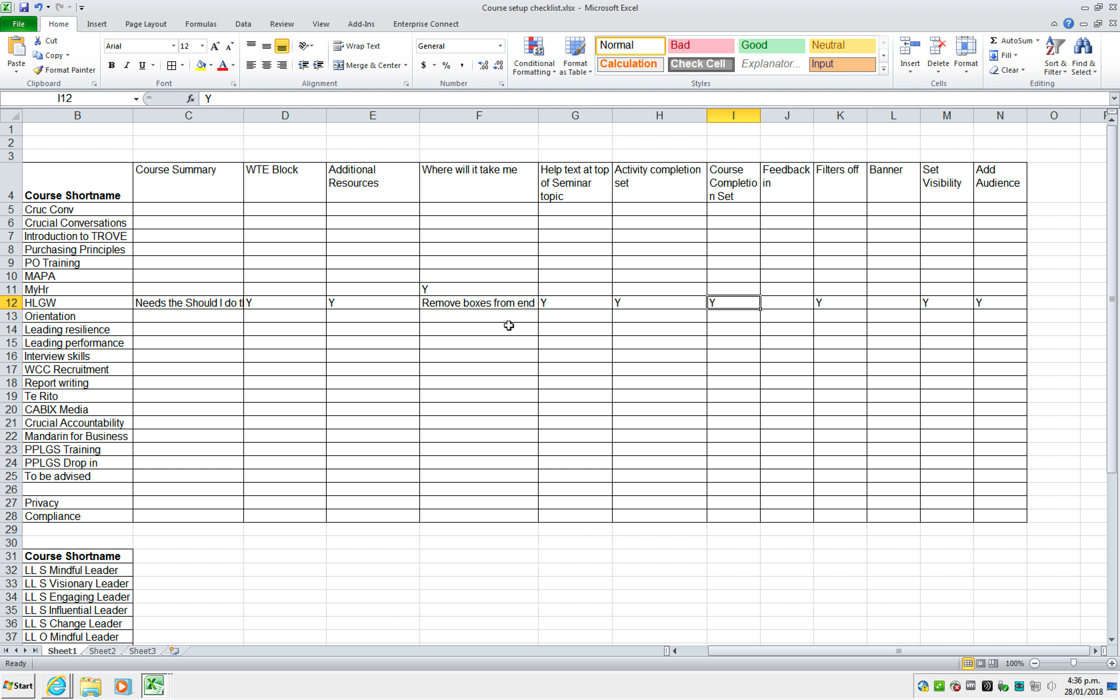
key(super+Tab)
Open the HLGW course completion settings, review the seminar's activity completion condition, and save the settings.
scroll(209, 460, down, 2)
click(74, 431)
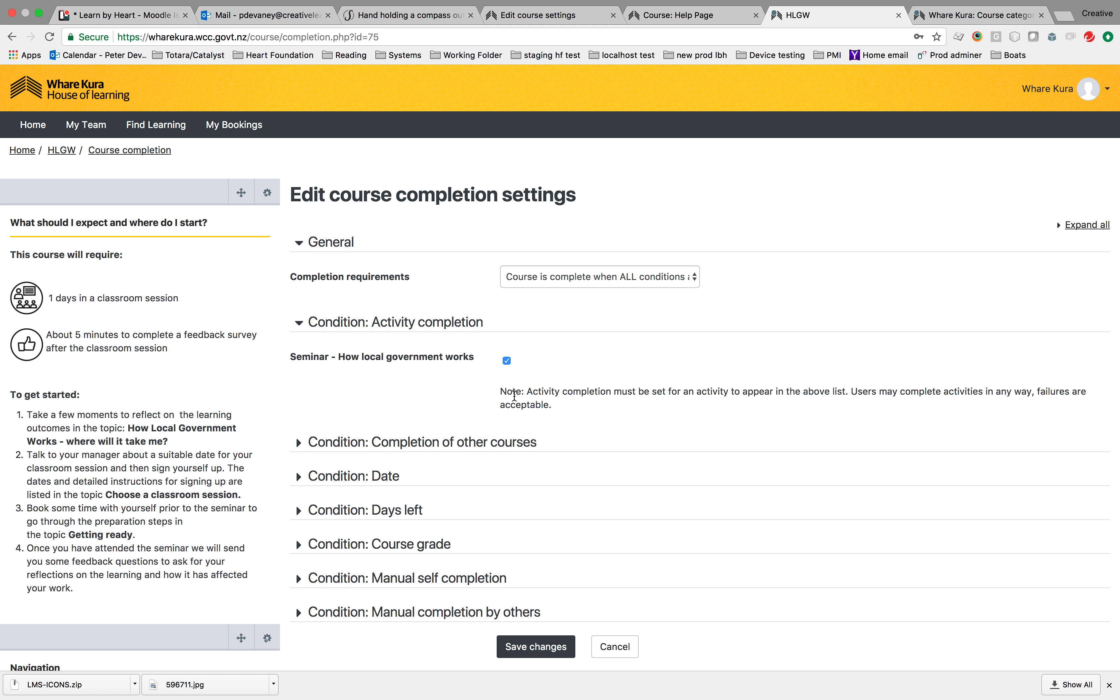
click(537, 647)
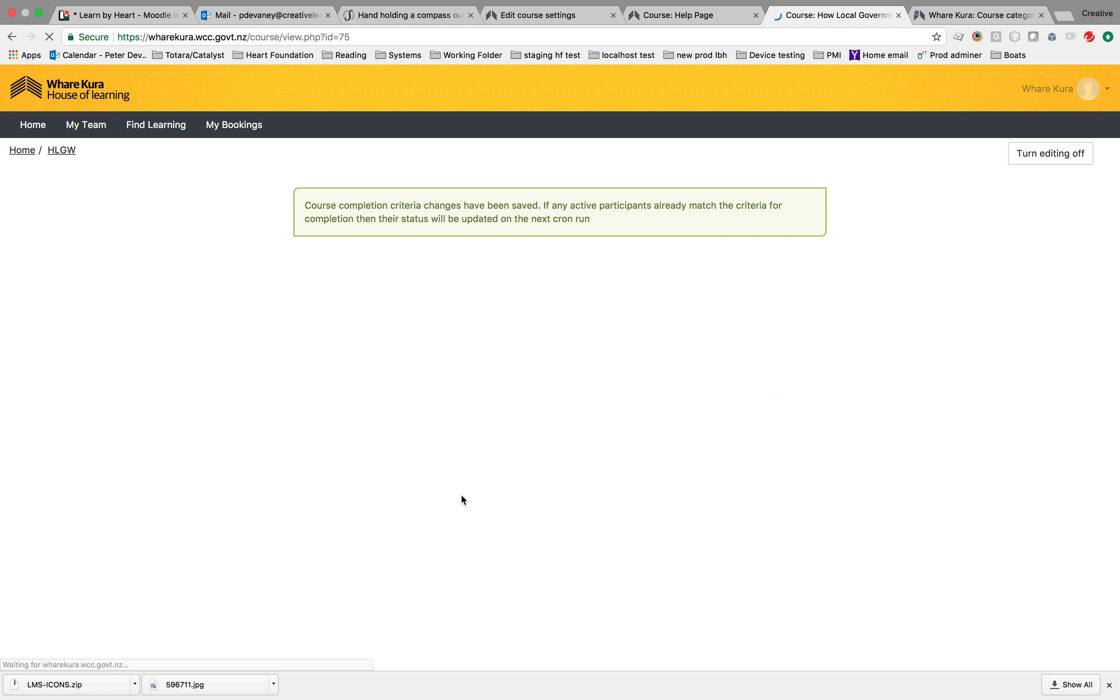
scroll(465, 500, down, 6)
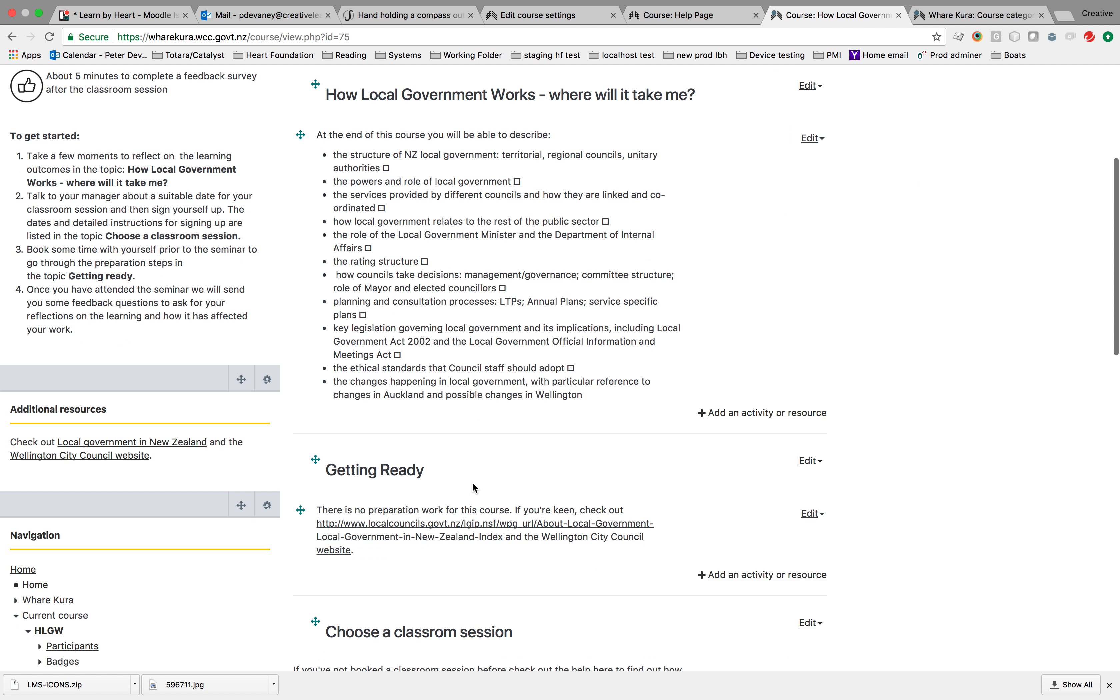
Switch to the Excel checklist and check the HLGW row's Feedback in and Filters off cells.
key(super+Tab)
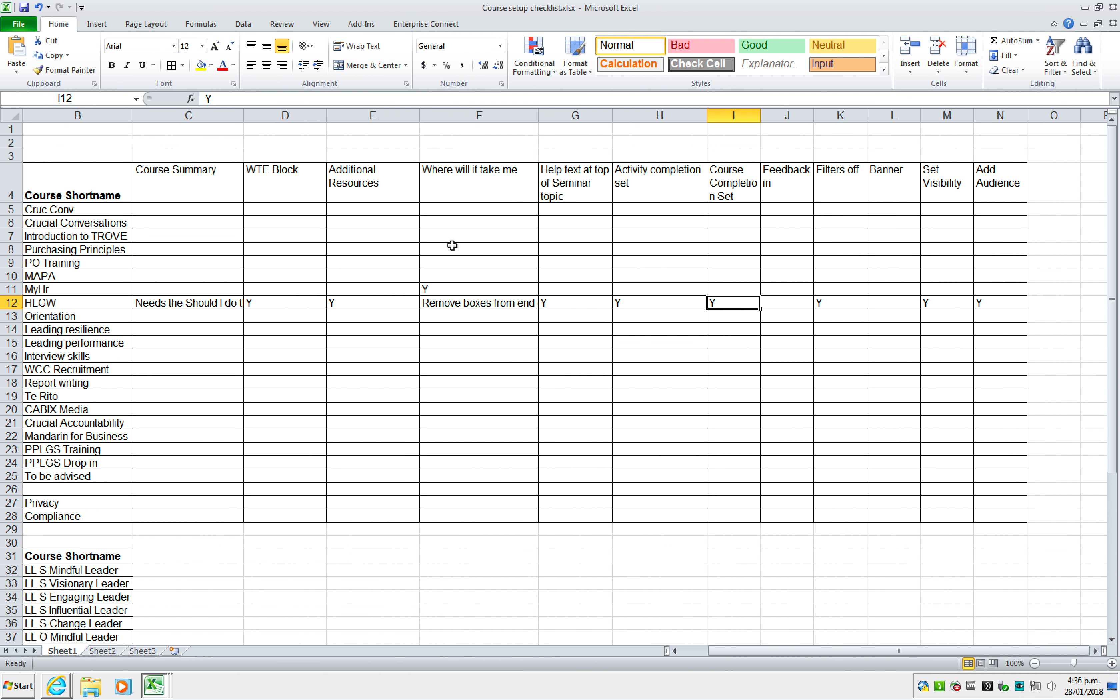
key(Tab)
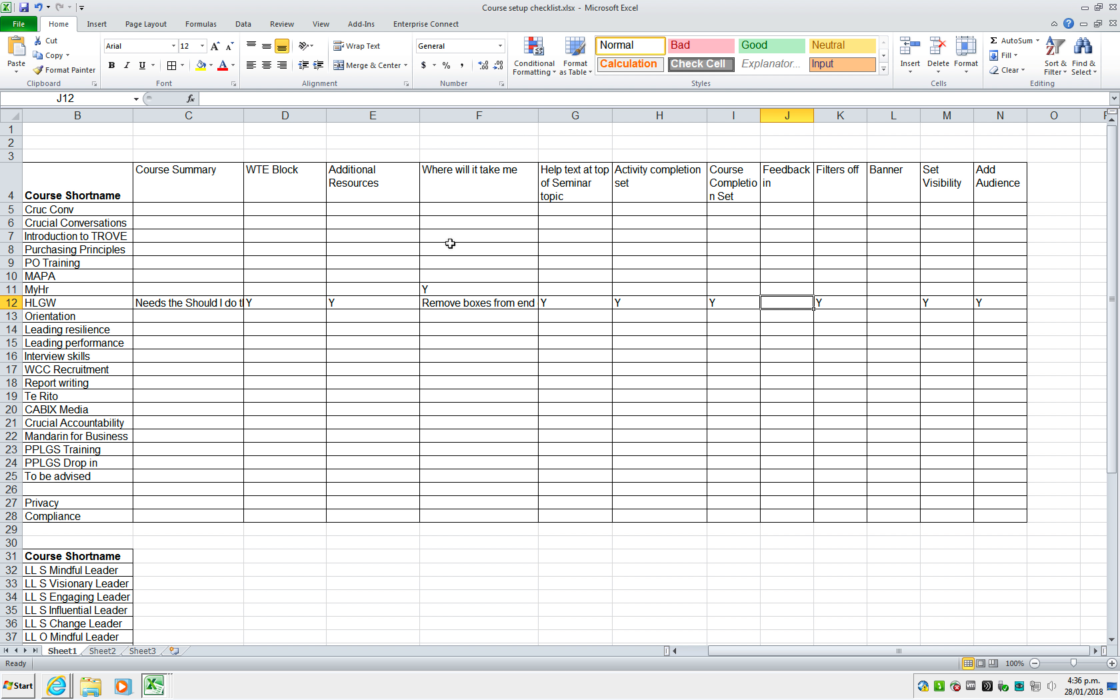
key(alt)
key(Escape)
click(845, 301)
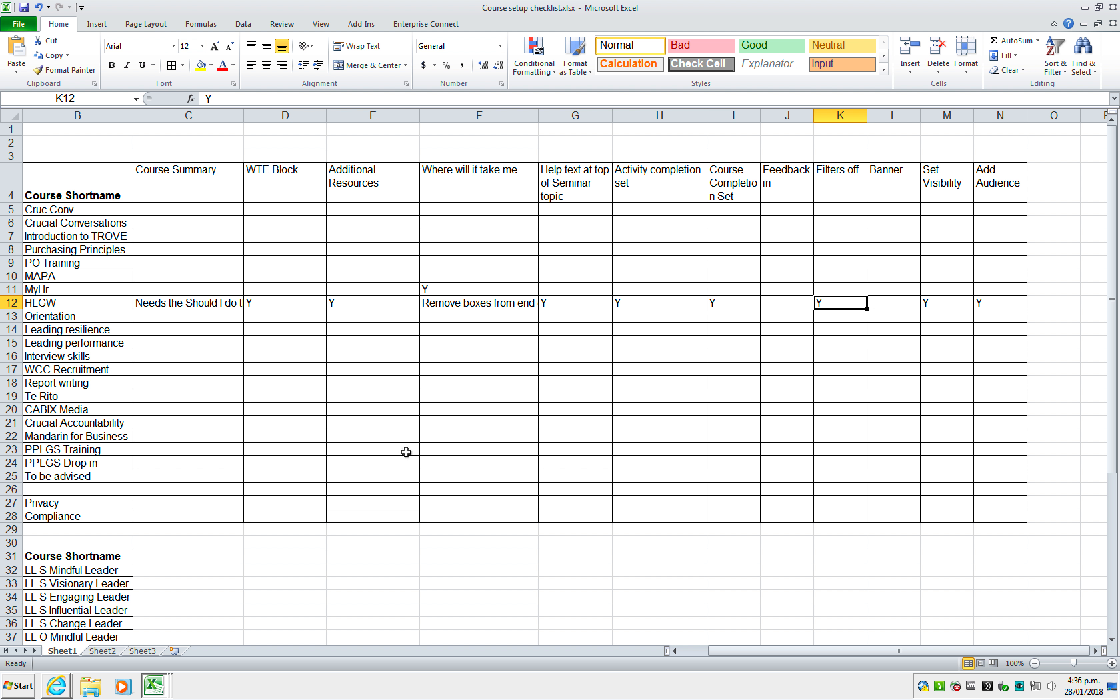
Switch back to the course in Chrome and open its filter settings to check activity names auto-linking.
key(super+Tab)
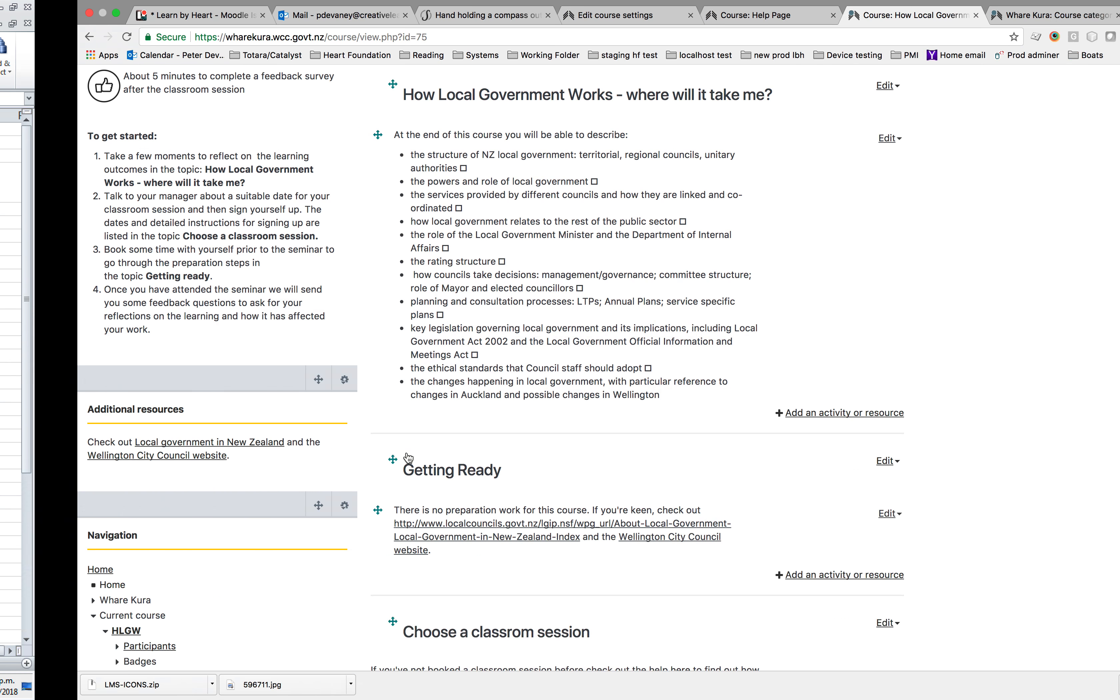
scroll(99, 588, down, 15)
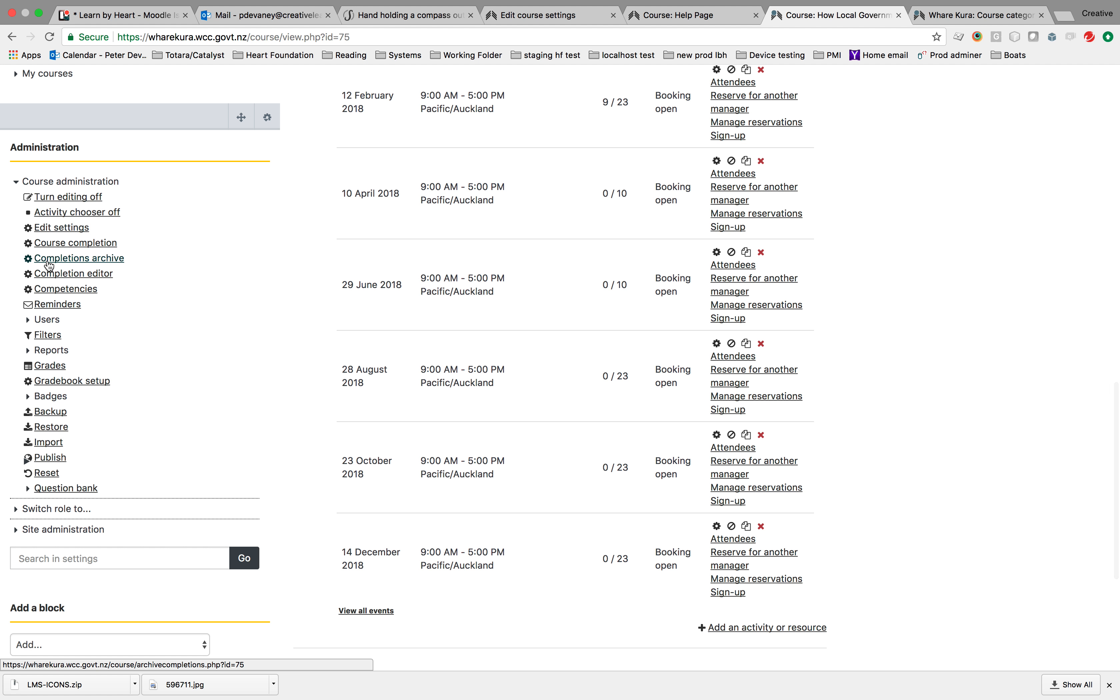
click(50, 341)
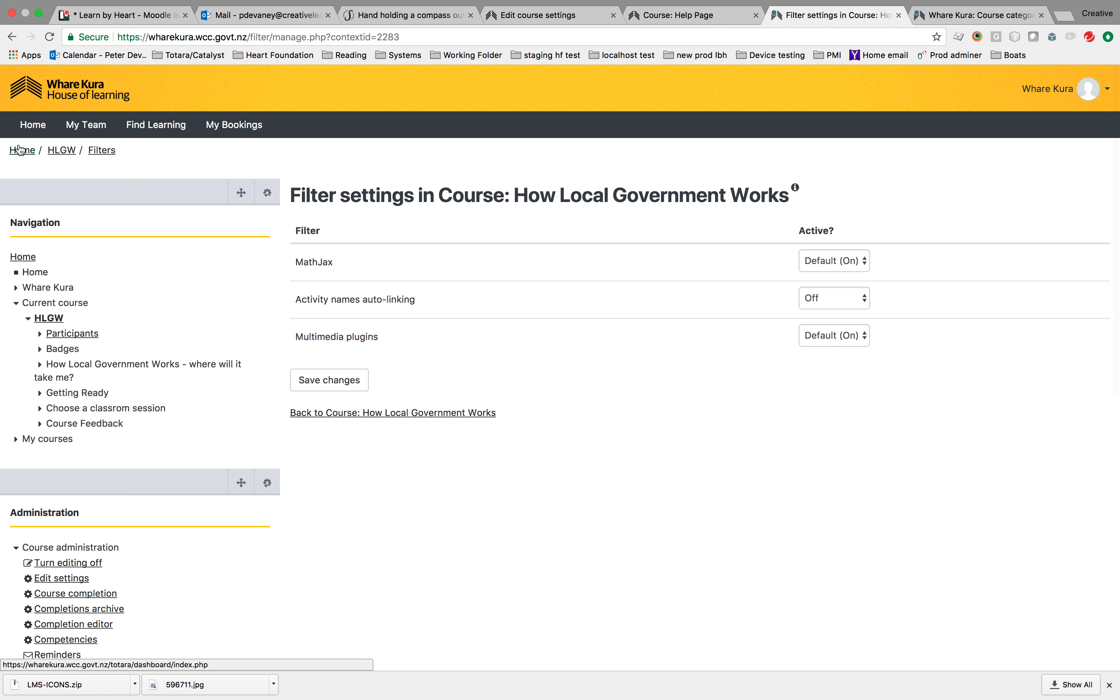
Switch to the Excel checklist and check the HLGW row's Banner, Set Visibility and Add Audience cells.
key(super+Tab)
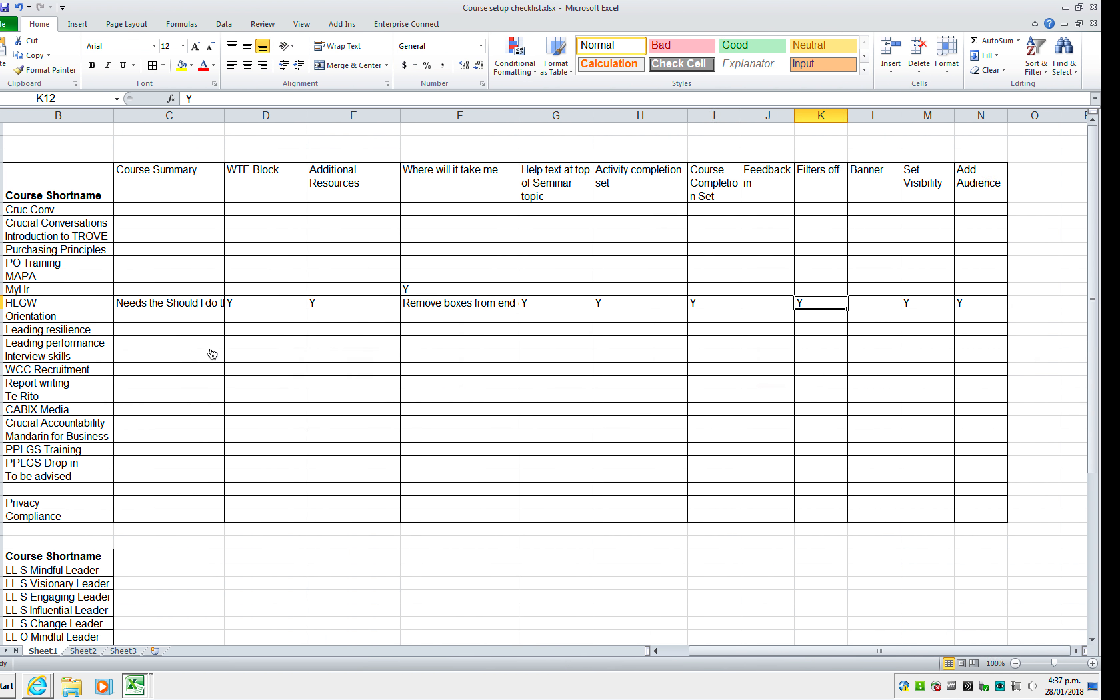
click(893, 304)
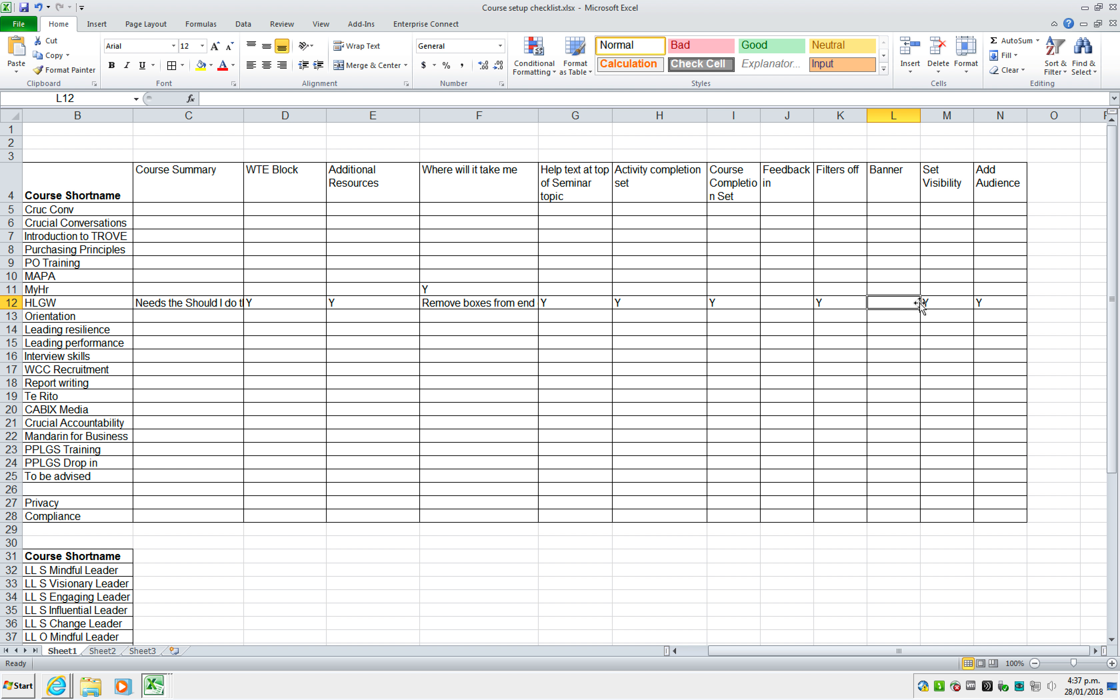
click(931, 303)
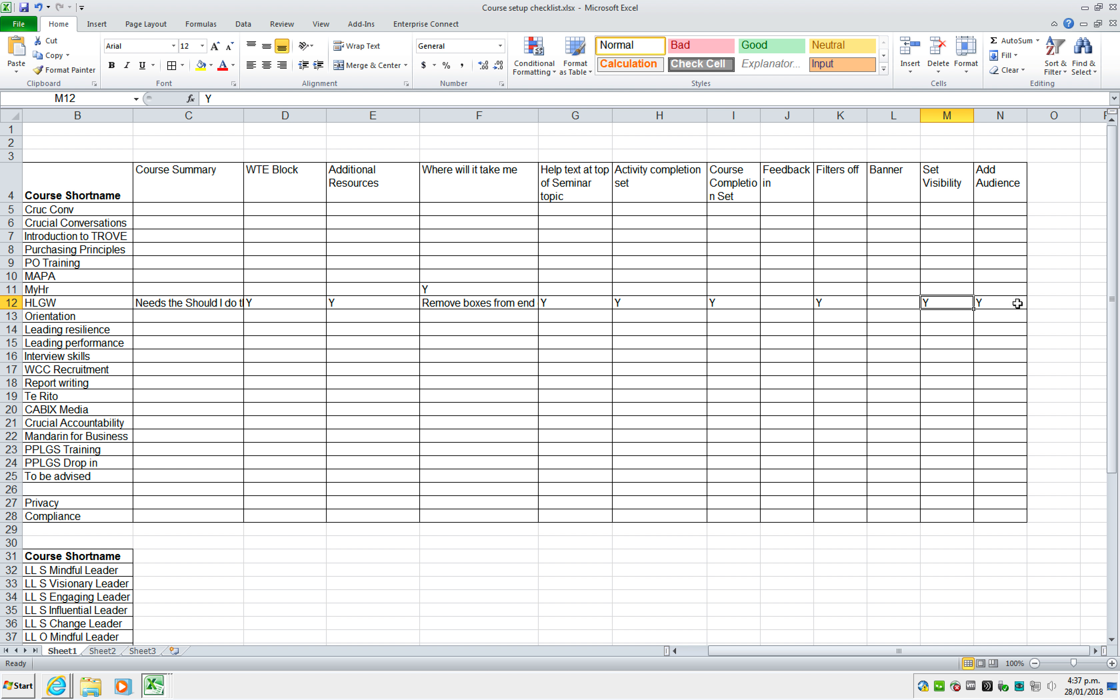
click(1004, 305)
click(940, 307)
Switch to Chrome, open the How Local Government Works course settings and examine the audience-based visibility section.
key(super+Tab)
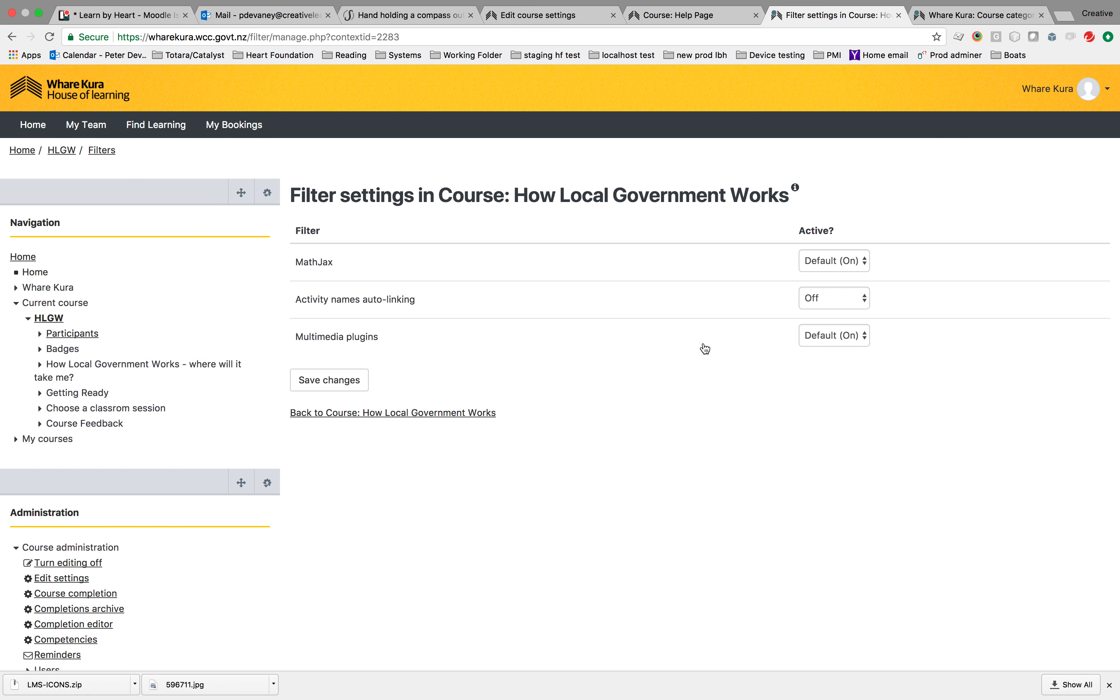
click(81, 579)
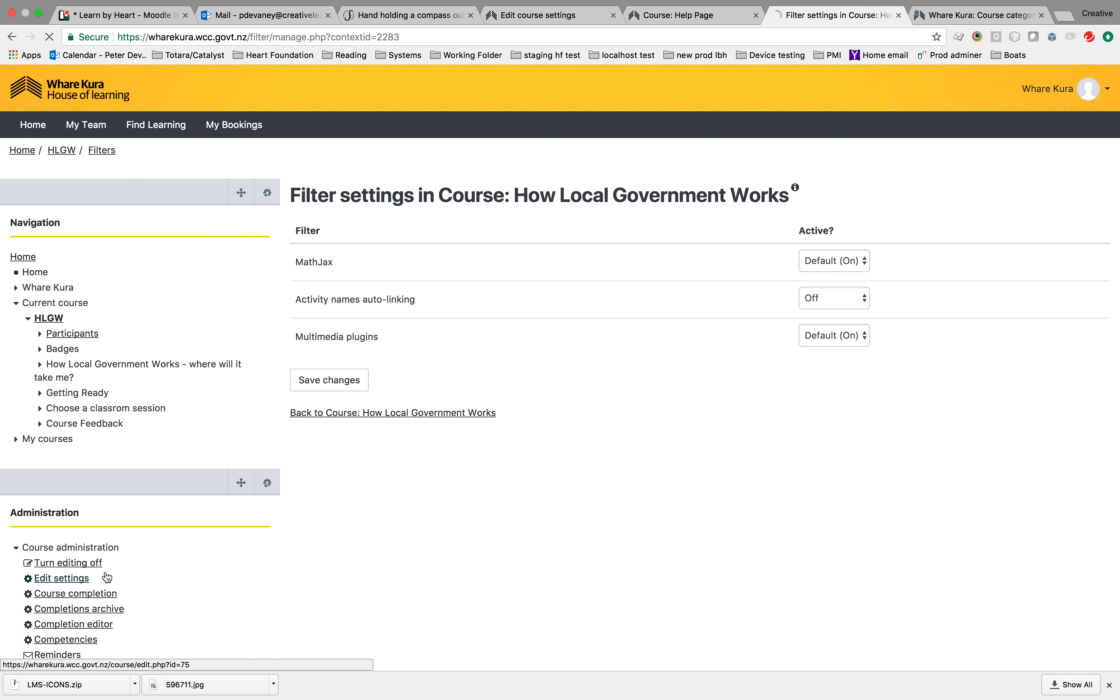
scroll(412, 542, down, 2)
scroll(413, 547, down, 15)
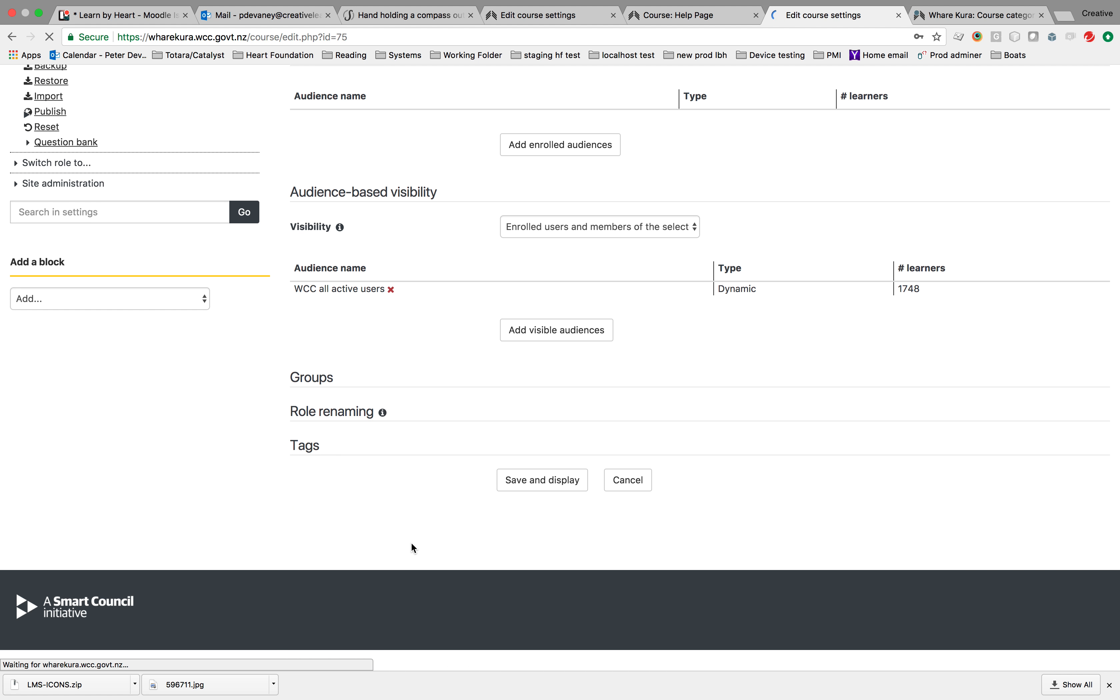
Keep visibility as "Enrolled users and members of the selected audiences", choose WCC all active users as the visible audience, and save the course settings.
click(537, 248)
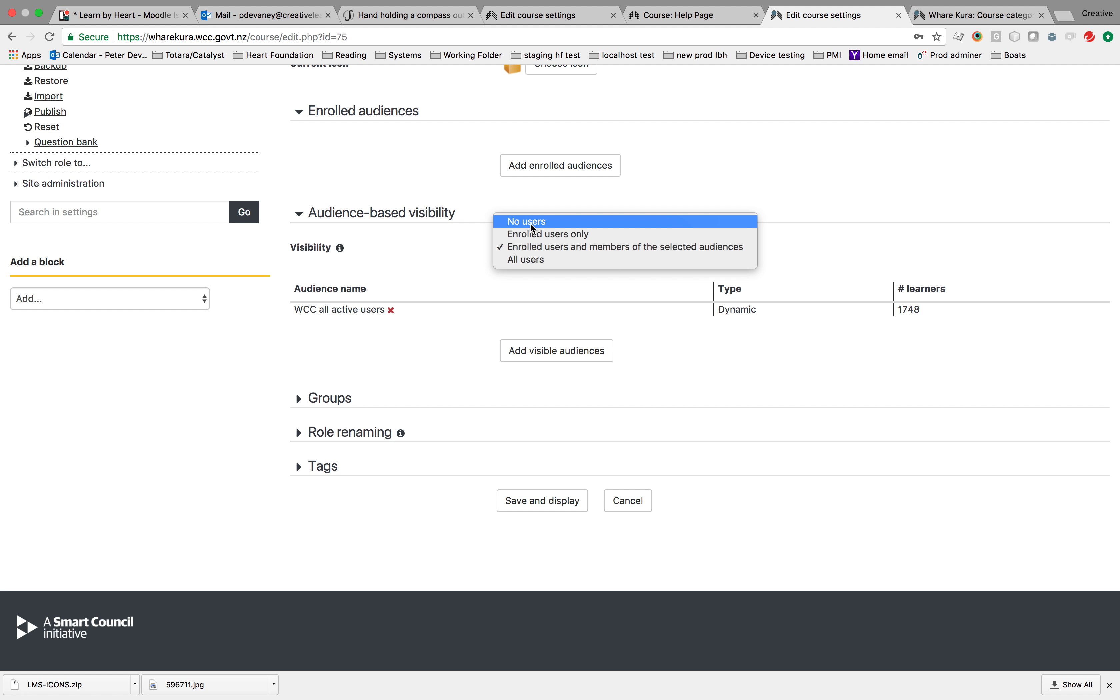
click(537, 248)
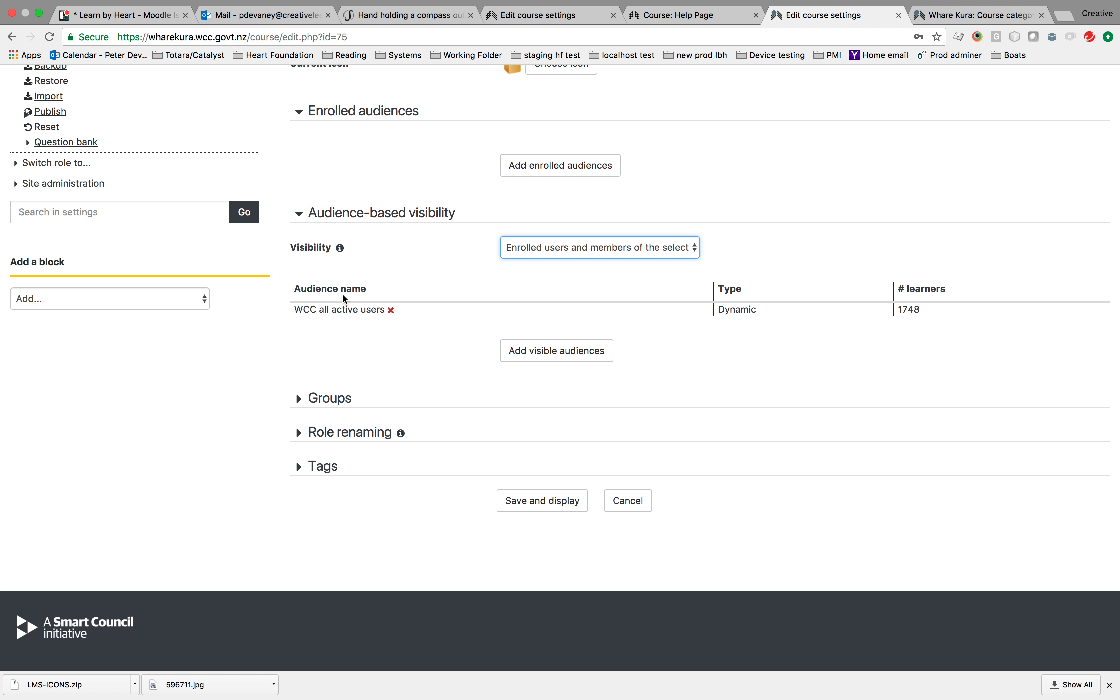
click(579, 354)
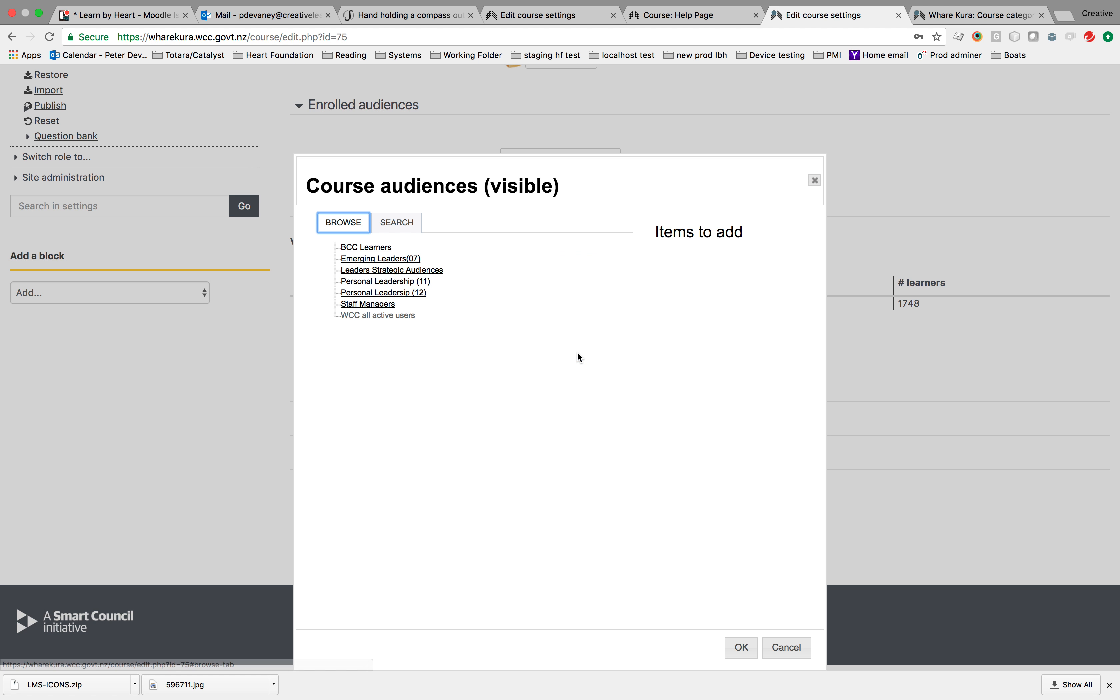
click(367, 318)
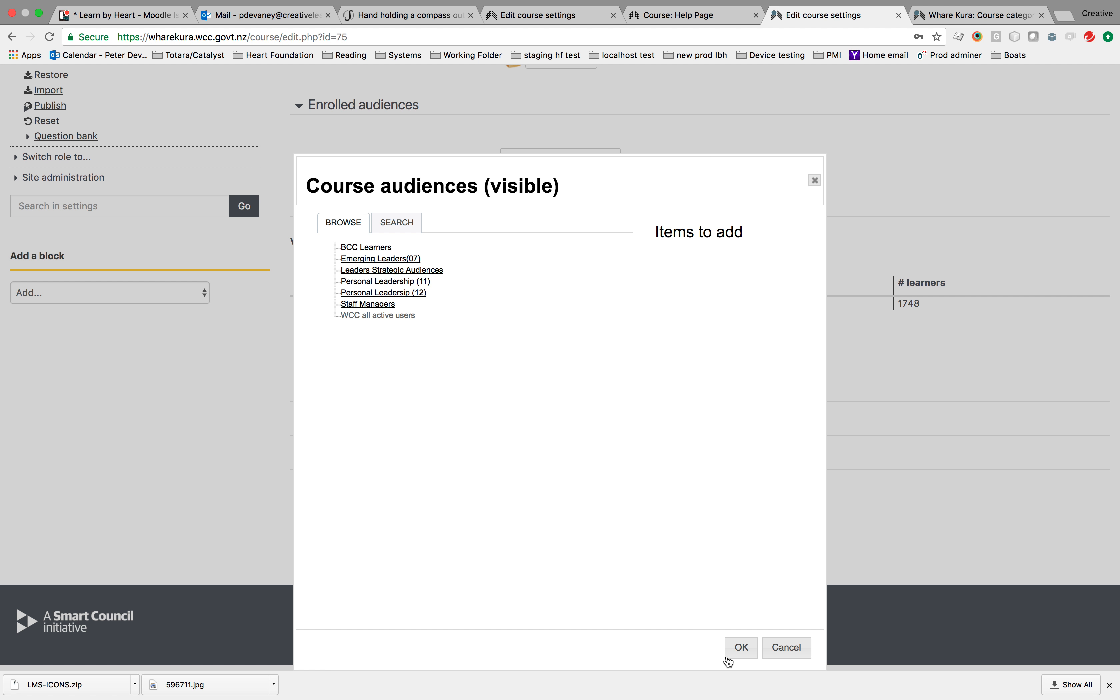
click(742, 646)
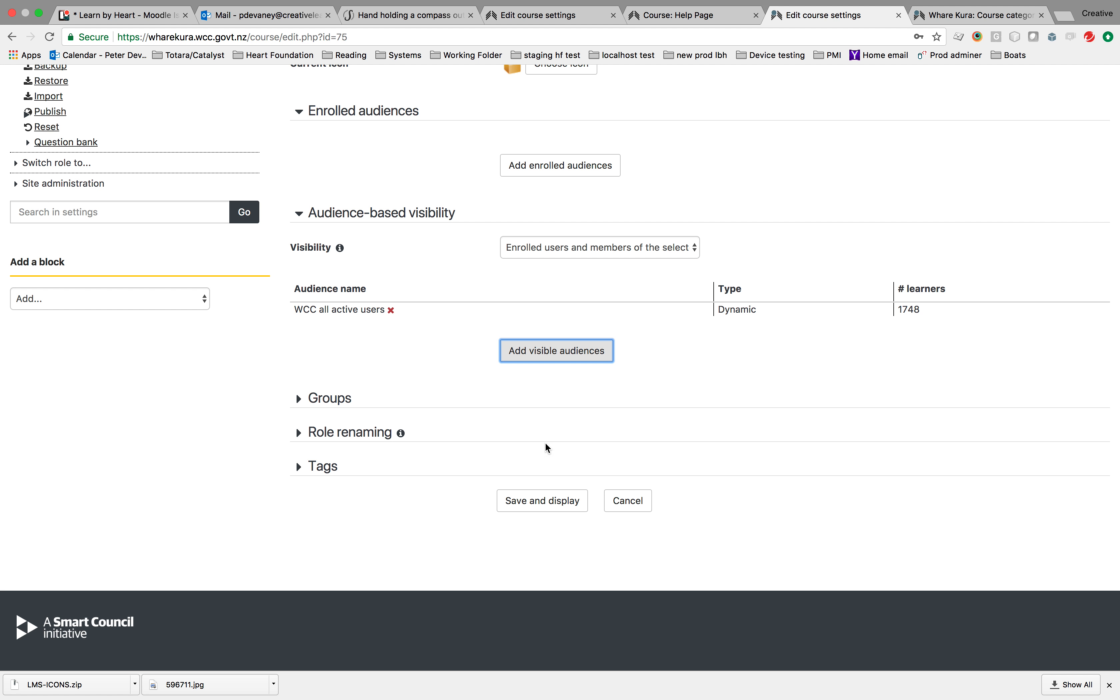
click(533, 498)
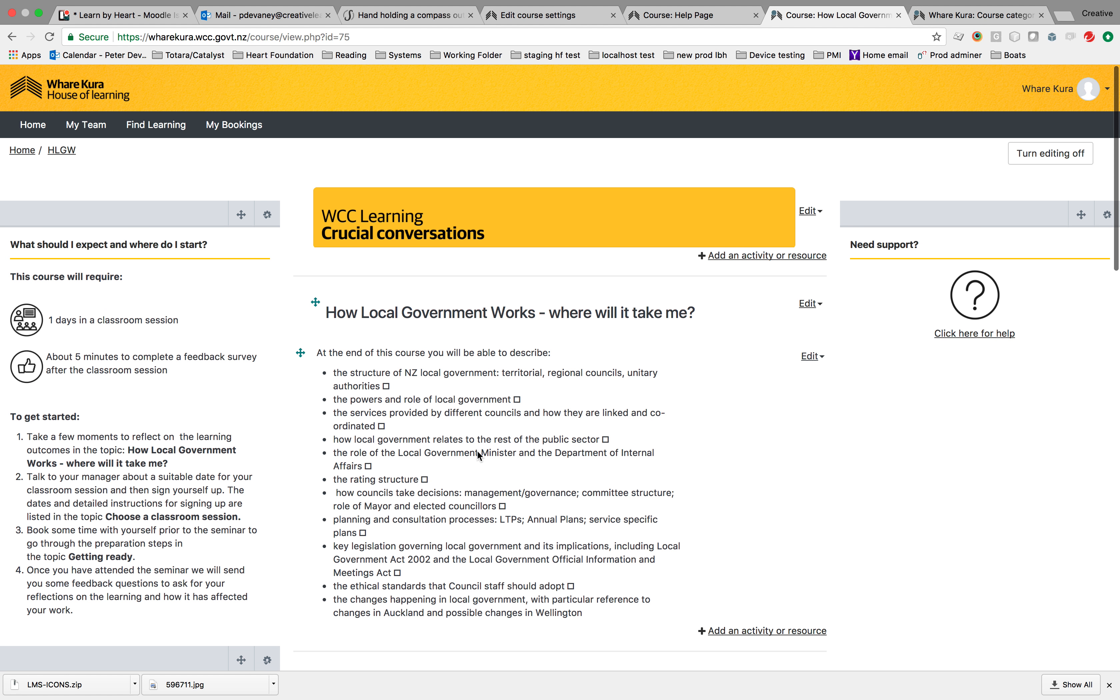
Reopen the course settings, check the audience-based visibility options, and leave without saving.
scroll(121, 389, down, 15)
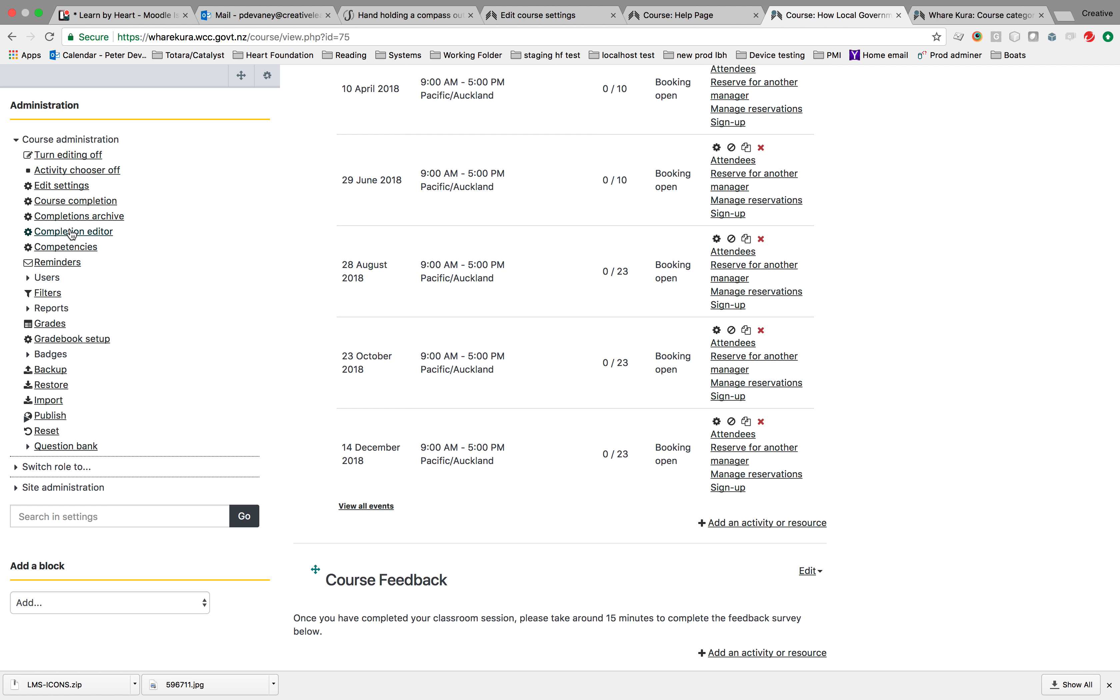
click(55, 187)
scroll(571, 373, down, 20)
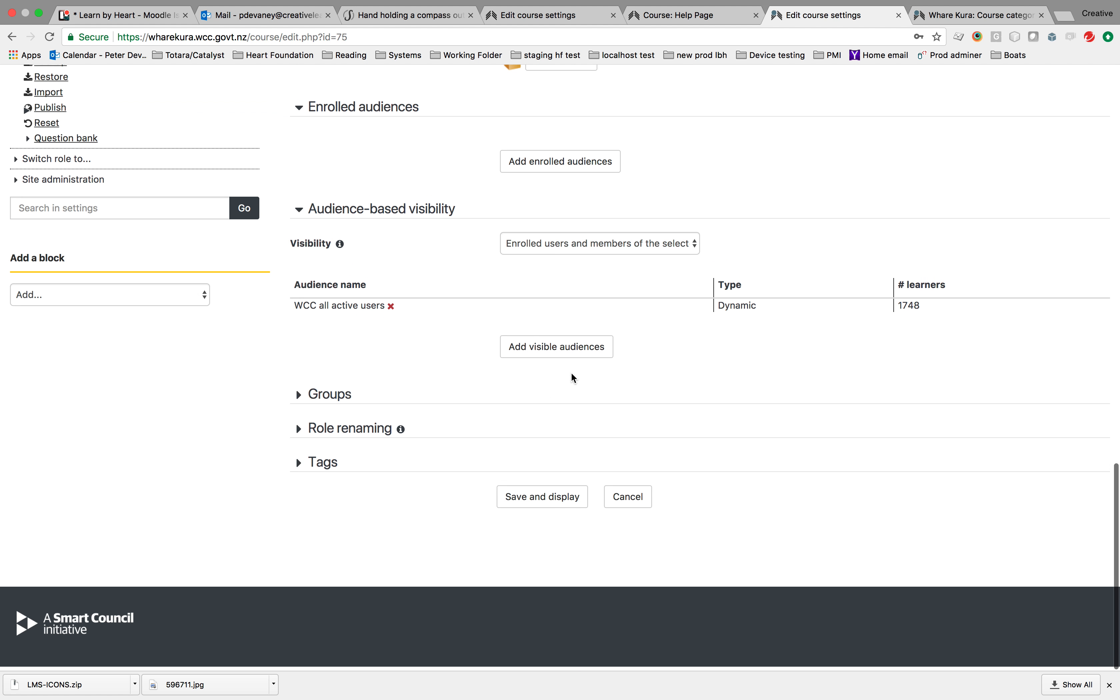
click(698, 246)
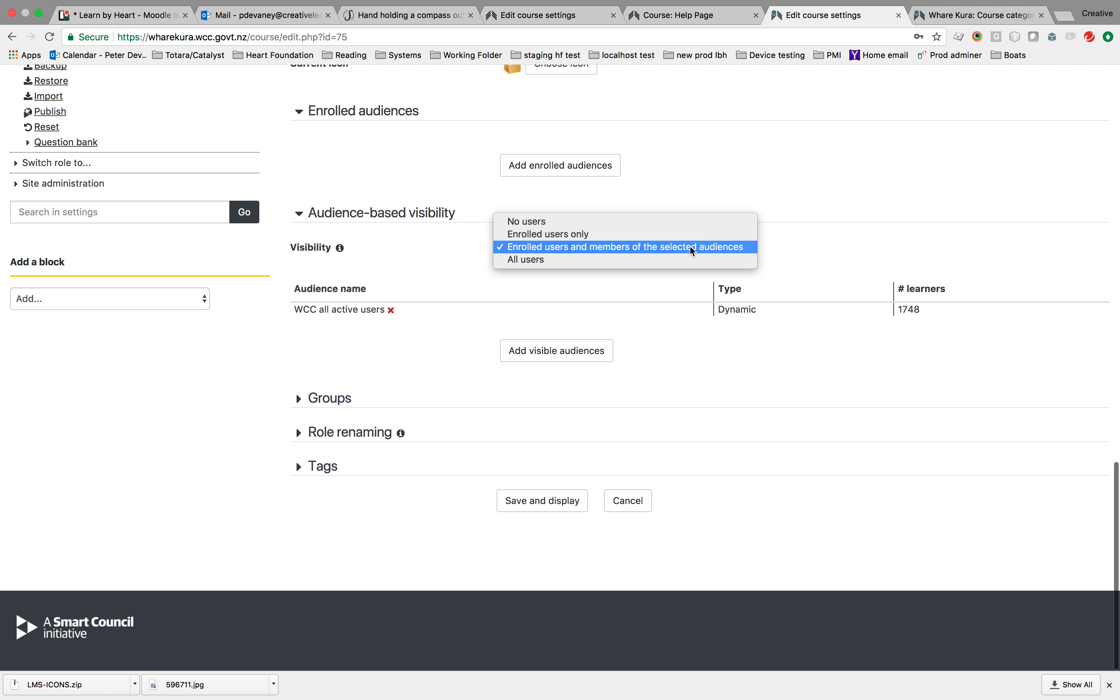
click(190, 400)
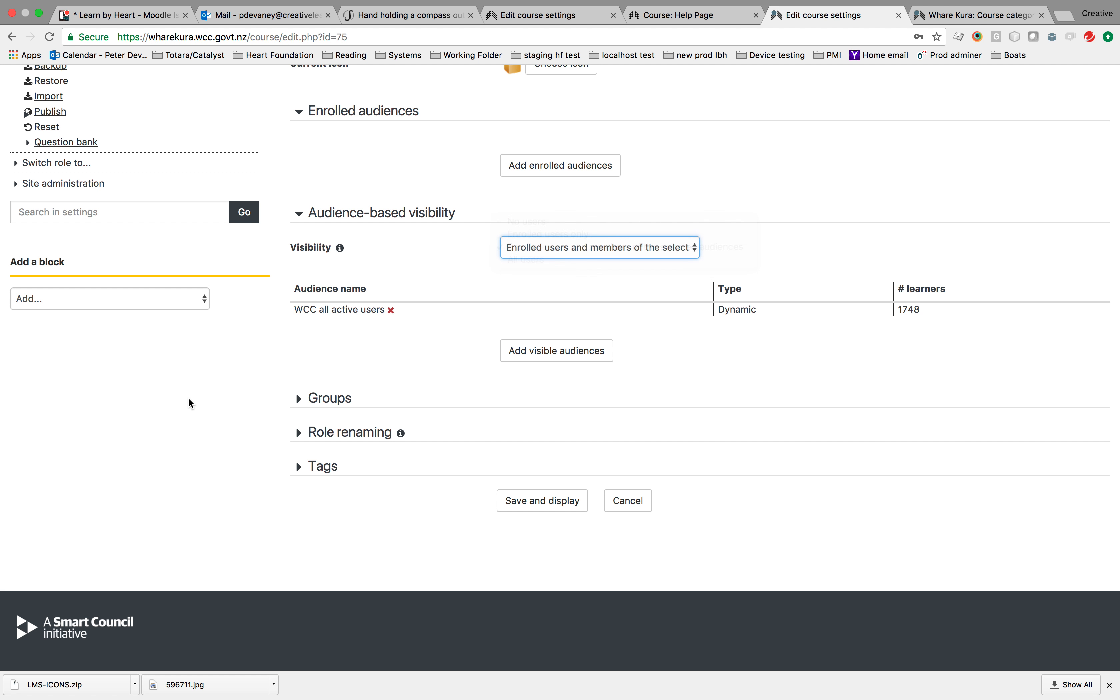
click(626, 500)
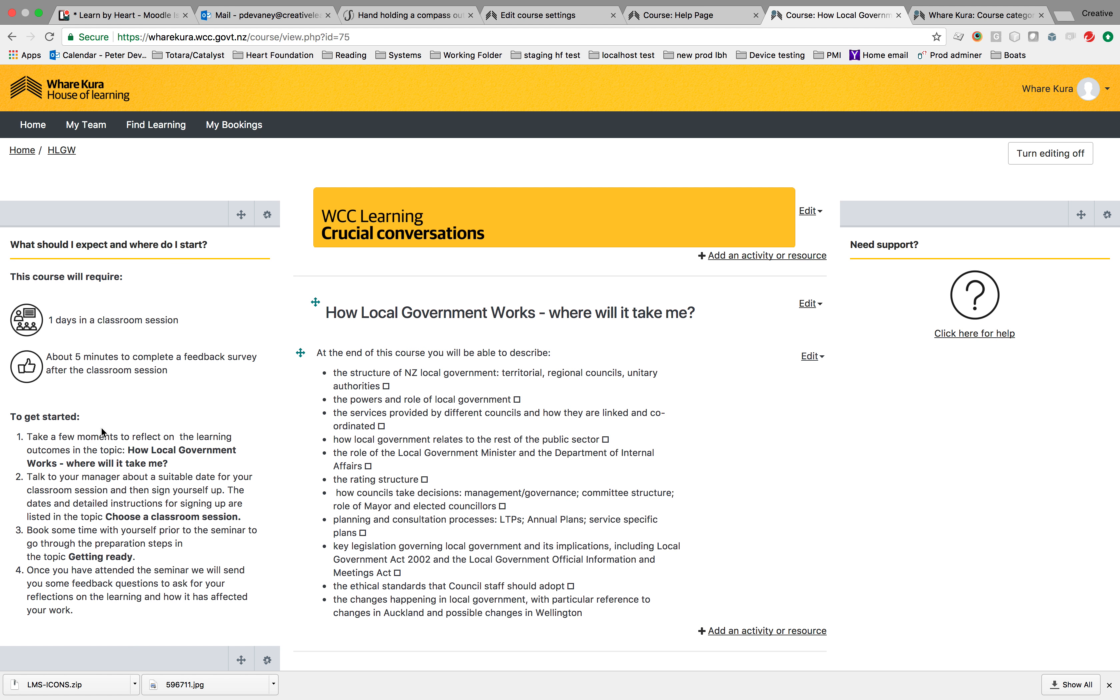
Review the How Local Government Works course page from the banner and learning outcomes down to the Course Feedback section.
scroll(100, 428, down, 15)
scroll(102, 428, up, 20)
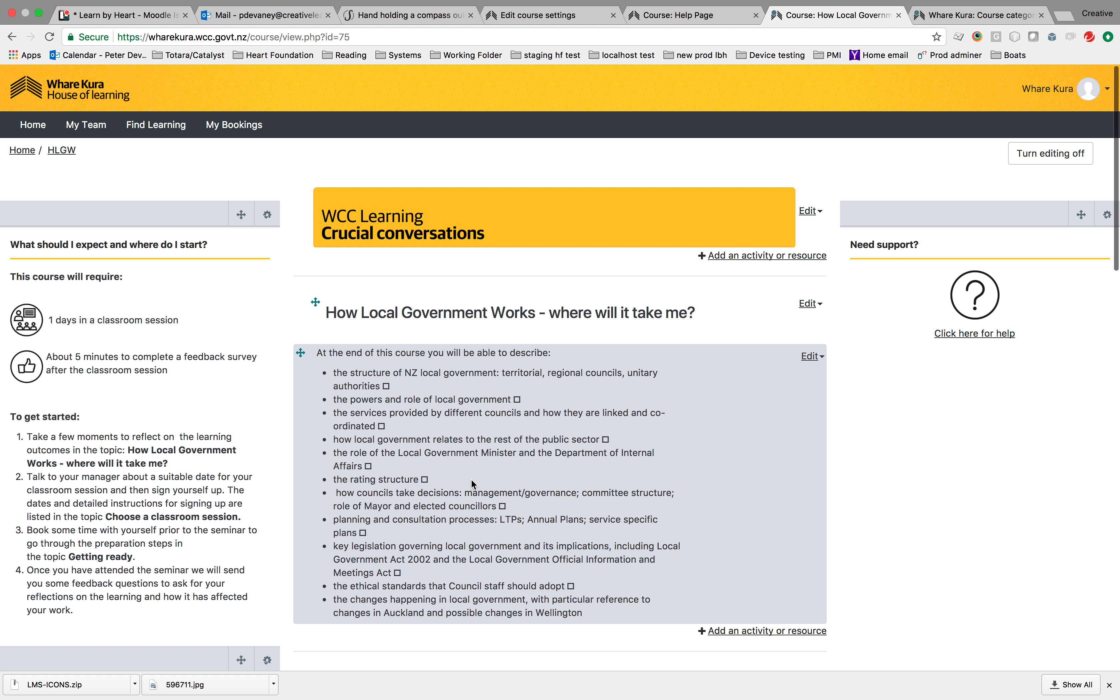
scroll(150, 539, down, 5)
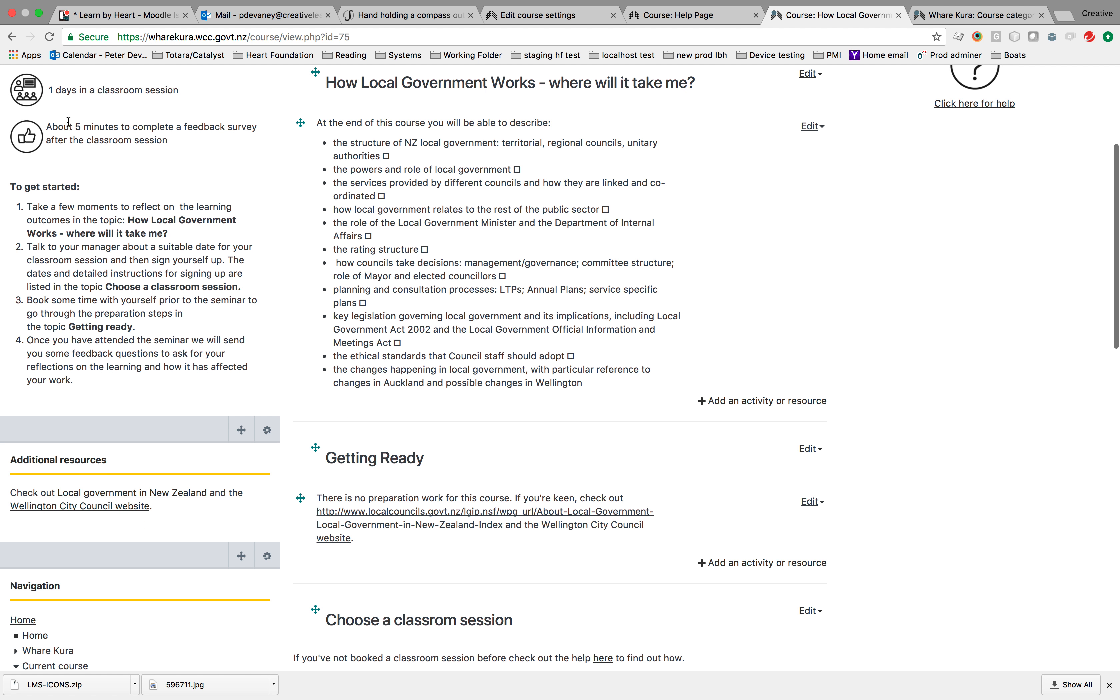
scroll(68, 121, up, 3)
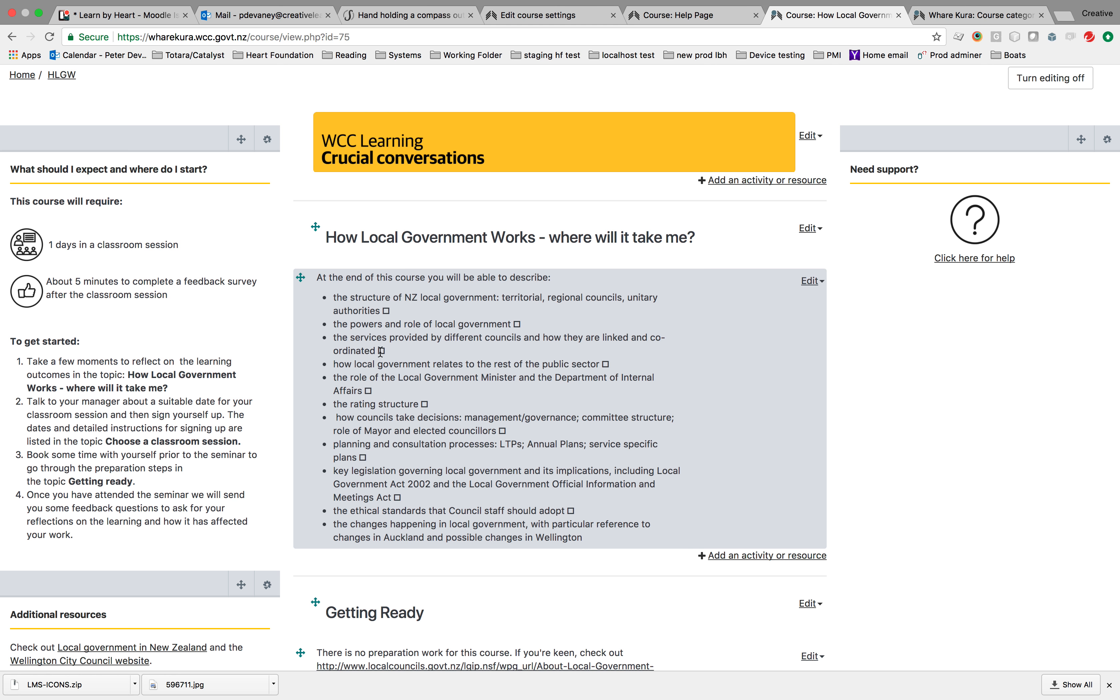
scroll(381, 351, down, 5)
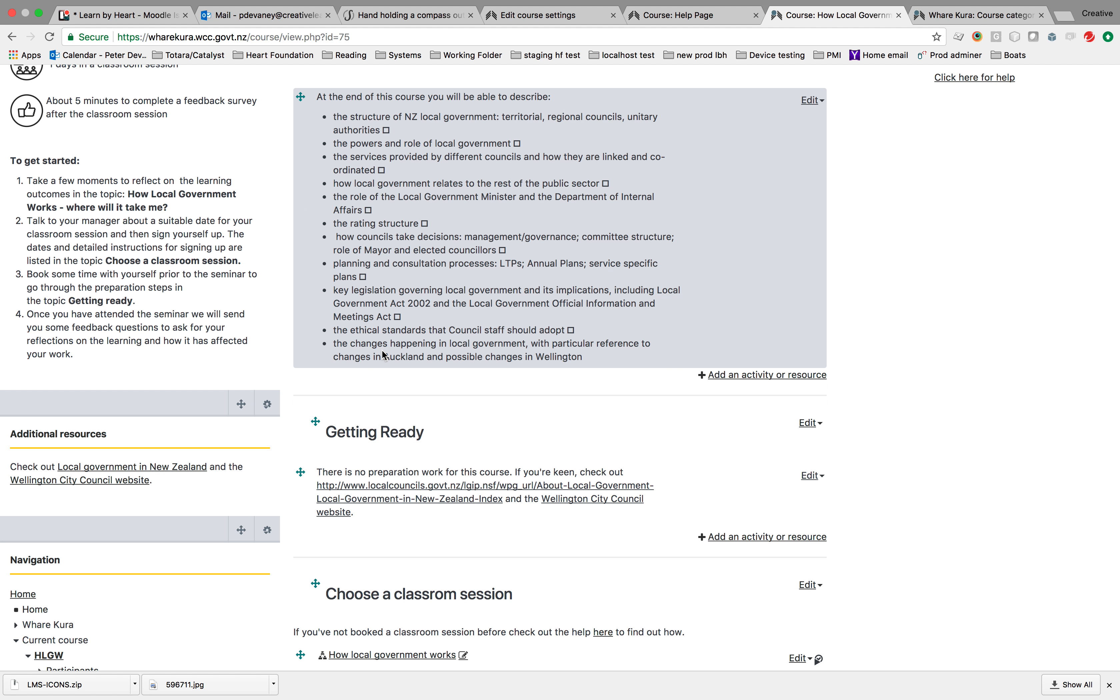
scroll(384, 355, down, 15)
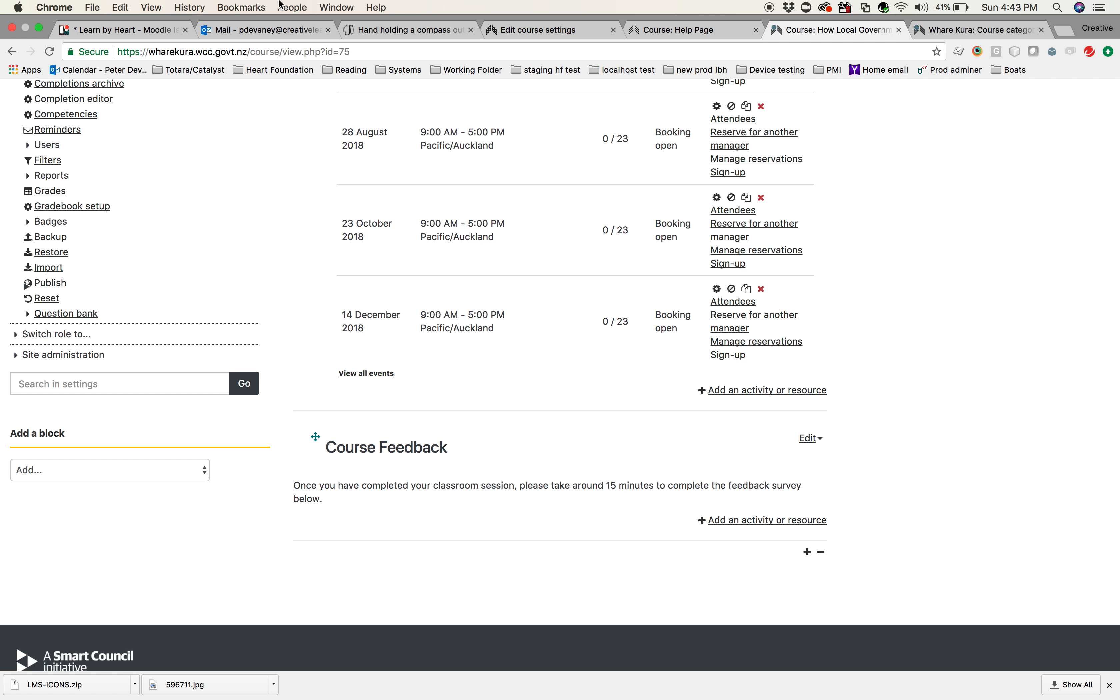
key(super+Tab)
key(super+Tab)
key(super+Tab)
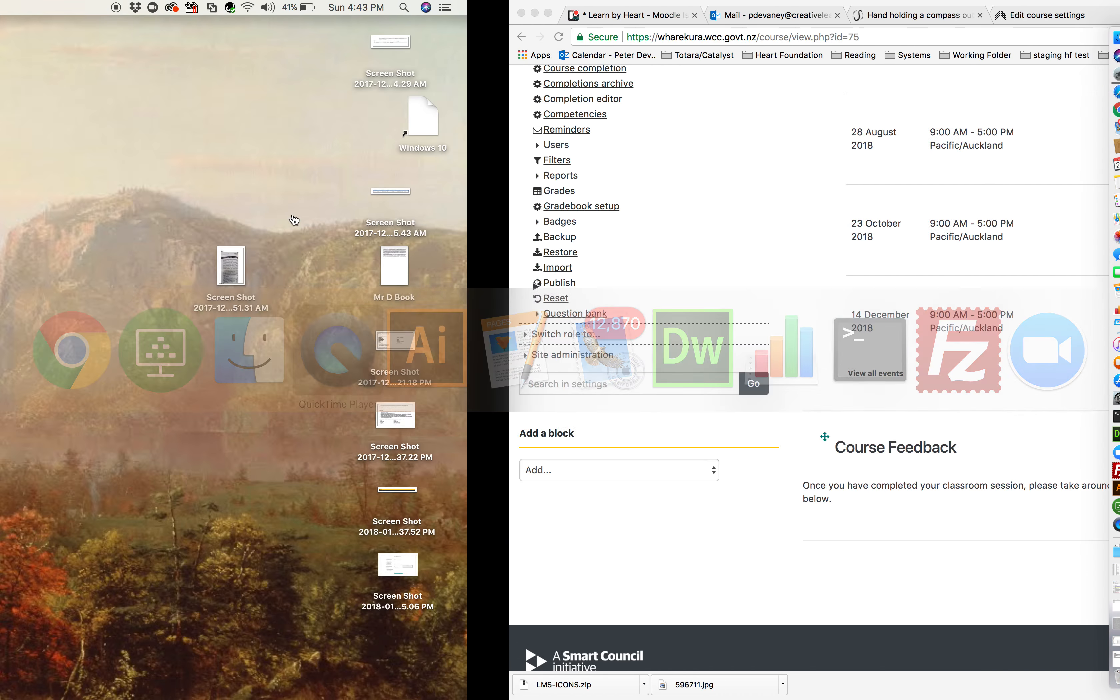